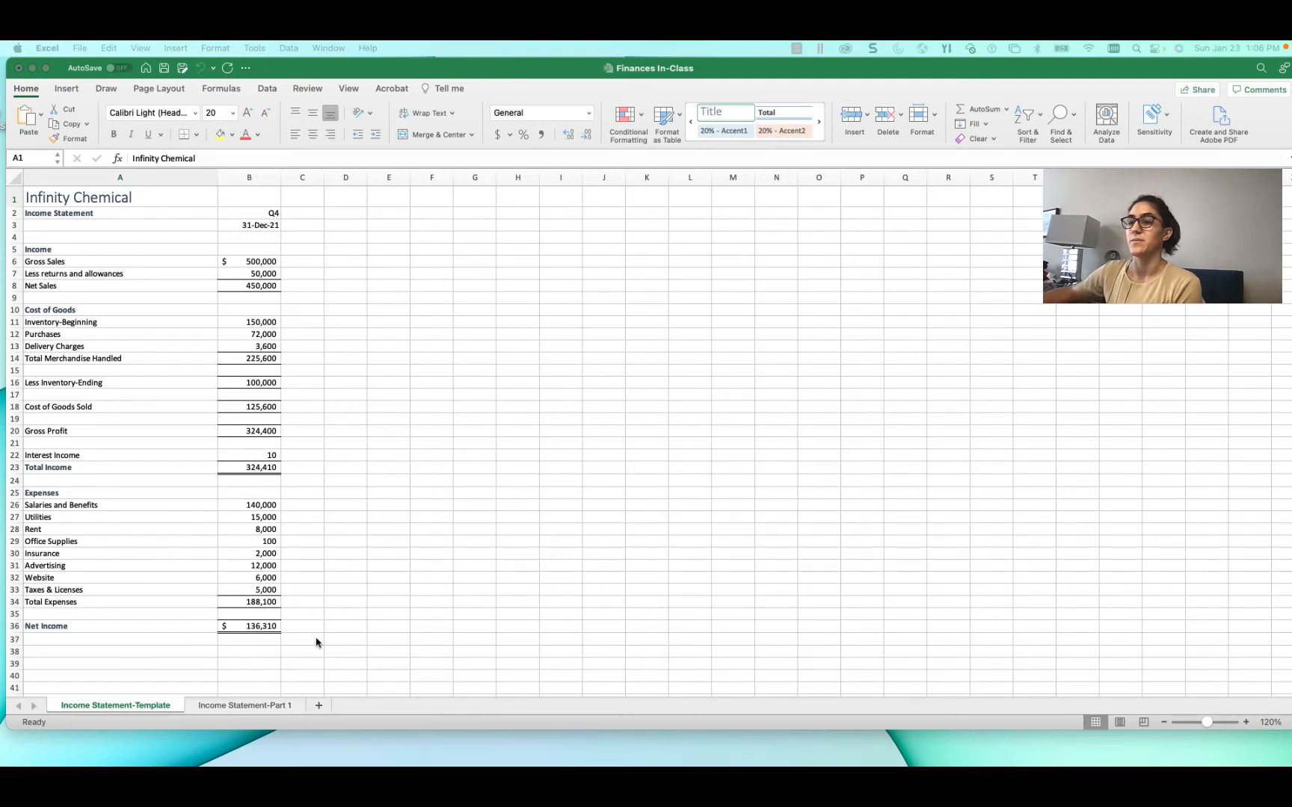
# - Compare the Income Statement-Template sheet with the Income Statement-Part 1 sheet
pyautogui.click(272, 709)
pyautogui.click(272, 708)
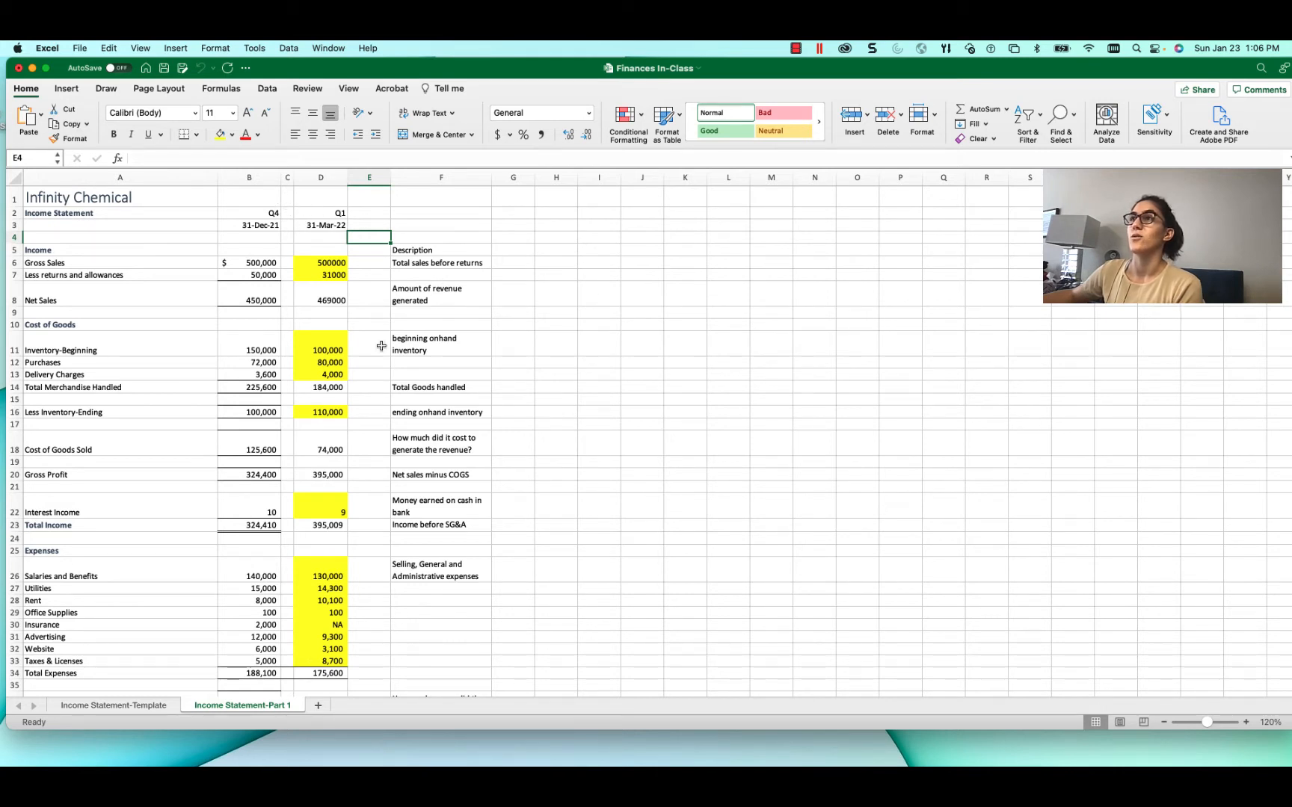
pyautogui.click(148, 706)
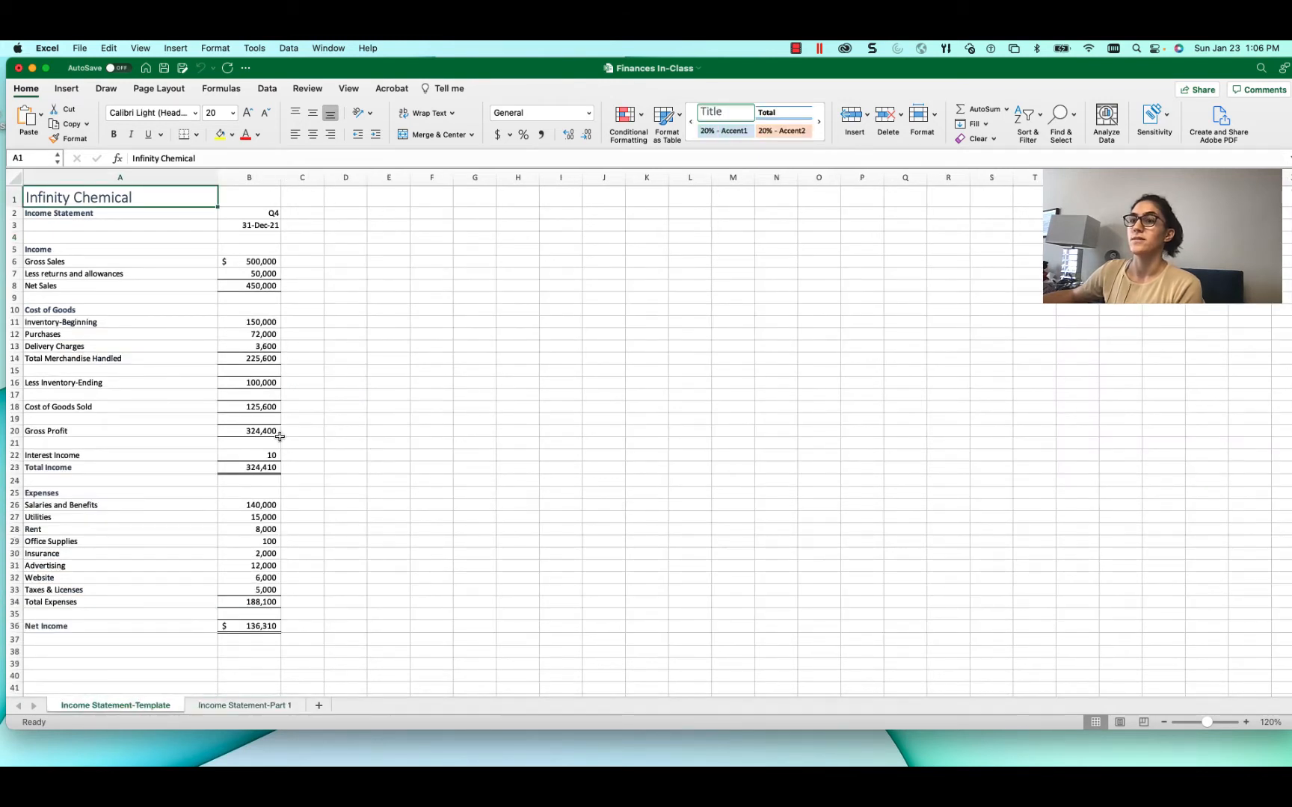
pyautogui.click(275, 706)
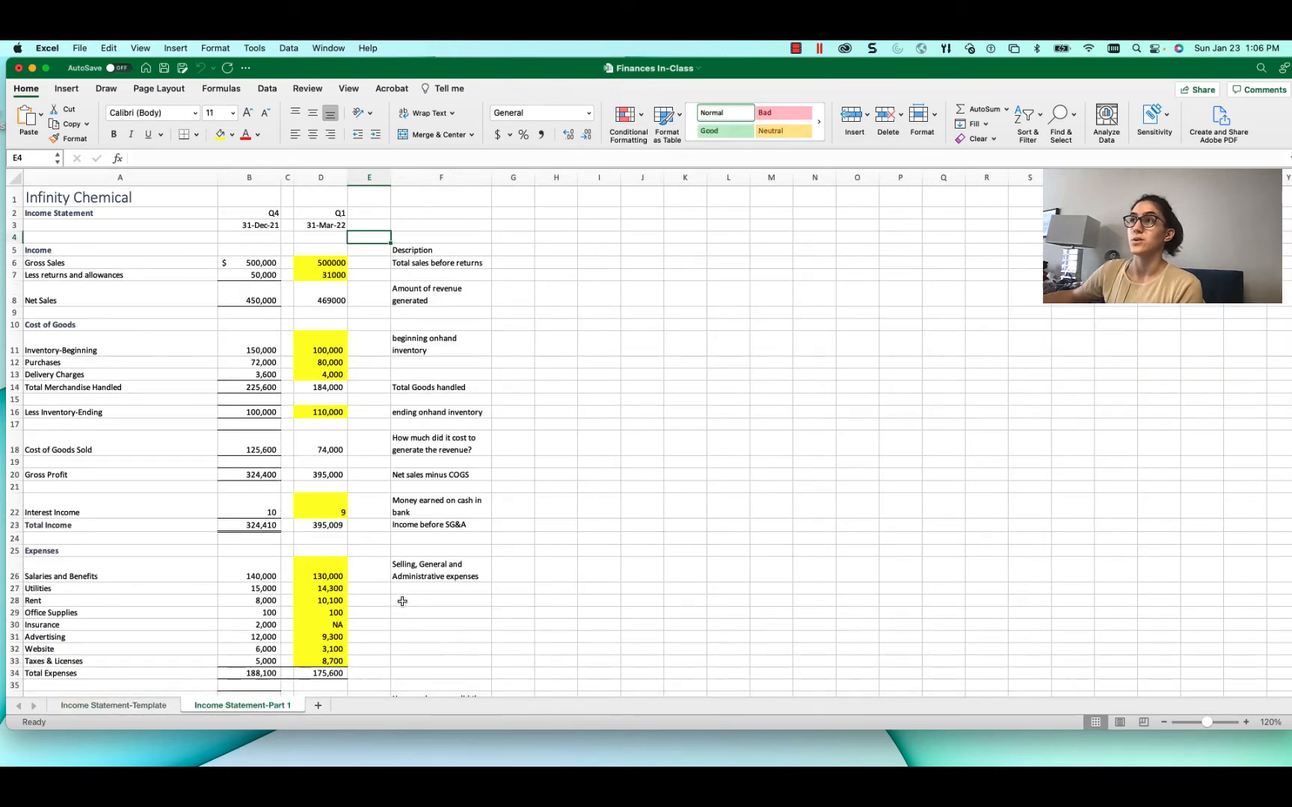
# - Examine the Description column and the Expense Analysis block below Net Income on the Income Statement-Part 1 sheet
pyautogui.moveTo(461, 222); pyautogui.dragTo(448, 626)
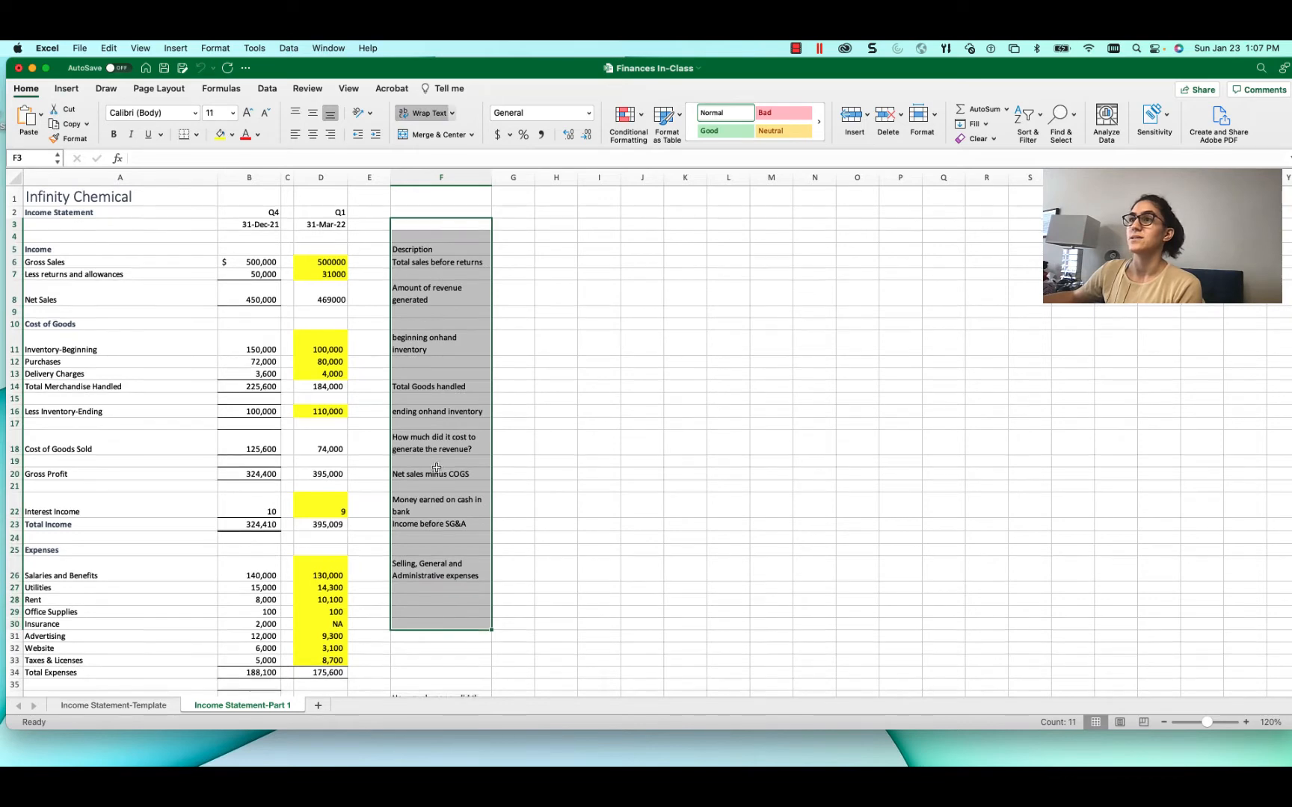
pyautogui.click(373, 451)
pyautogui.scroll(-1, 370, 452)
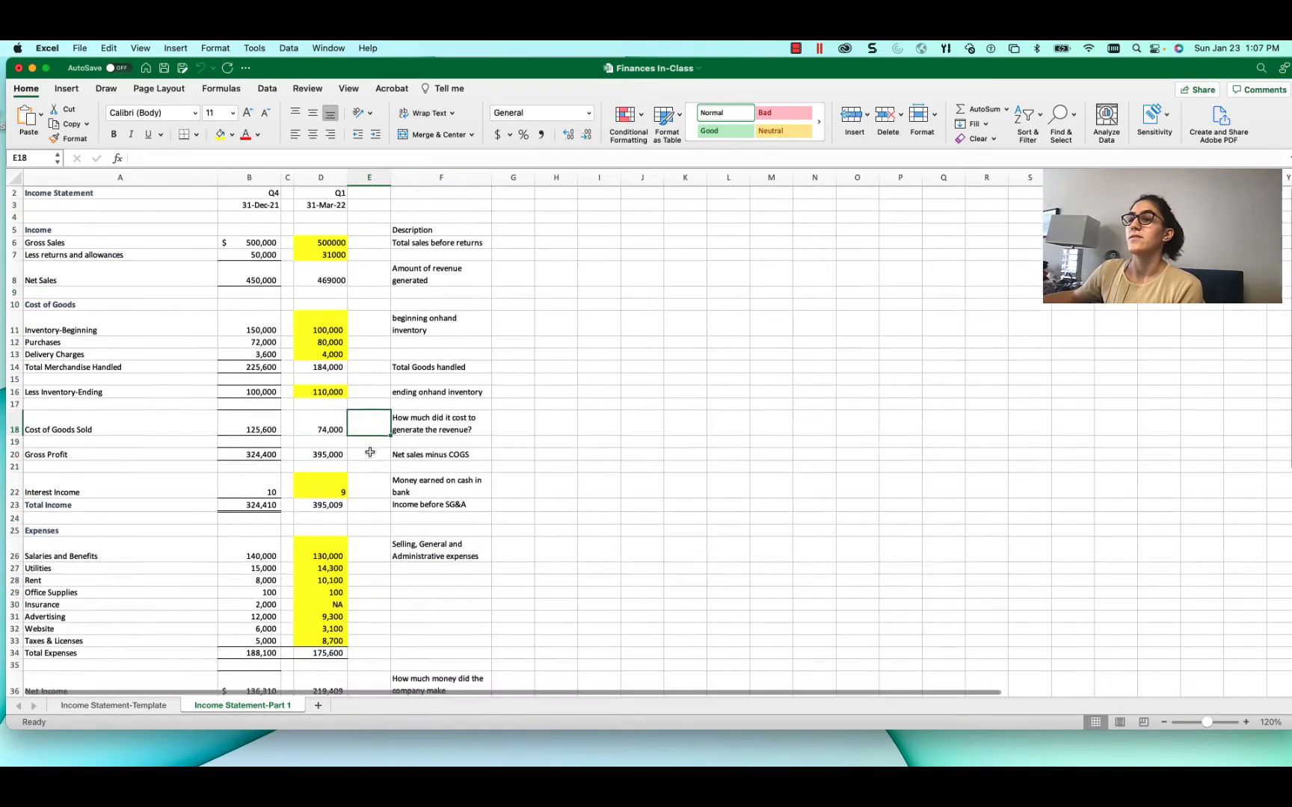
pyautogui.scroll(-10, 370, 452)
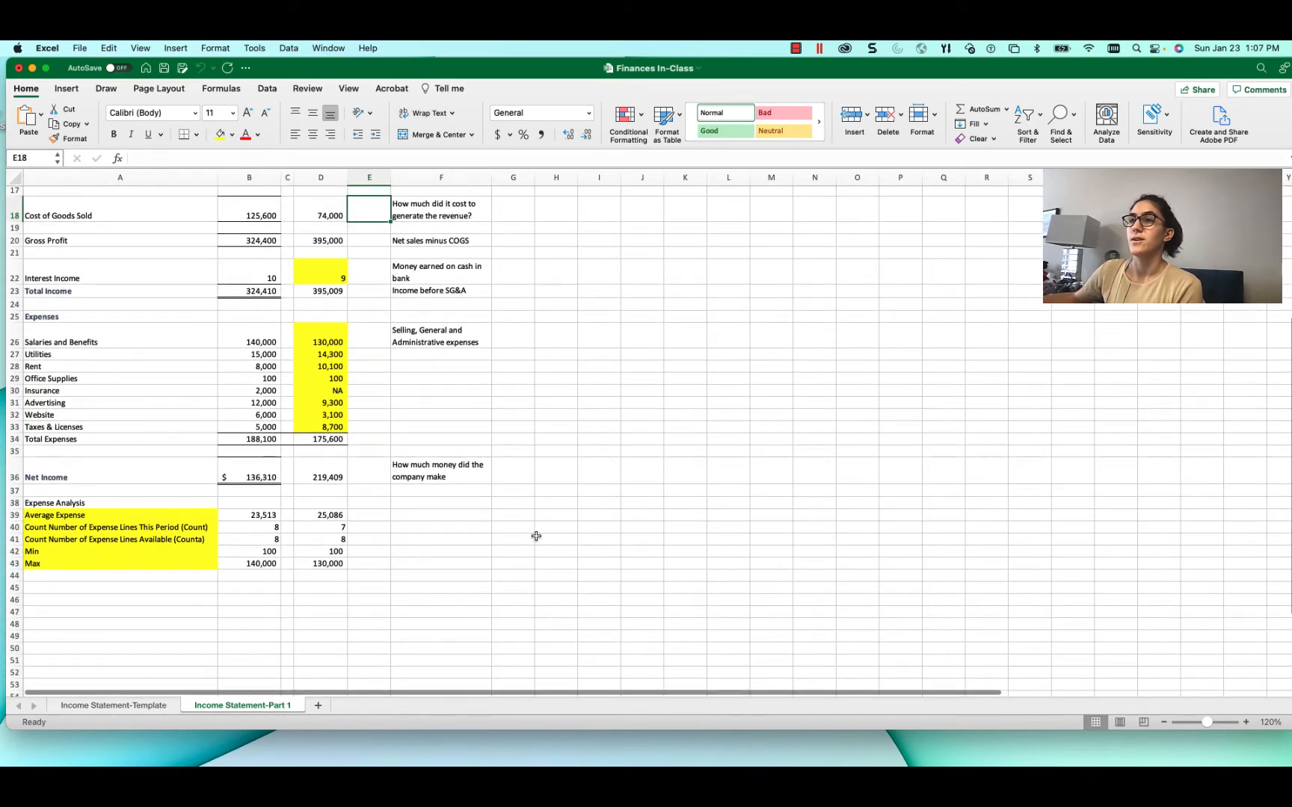
pyautogui.moveTo(509, 589); pyautogui.dragTo(180, 493)
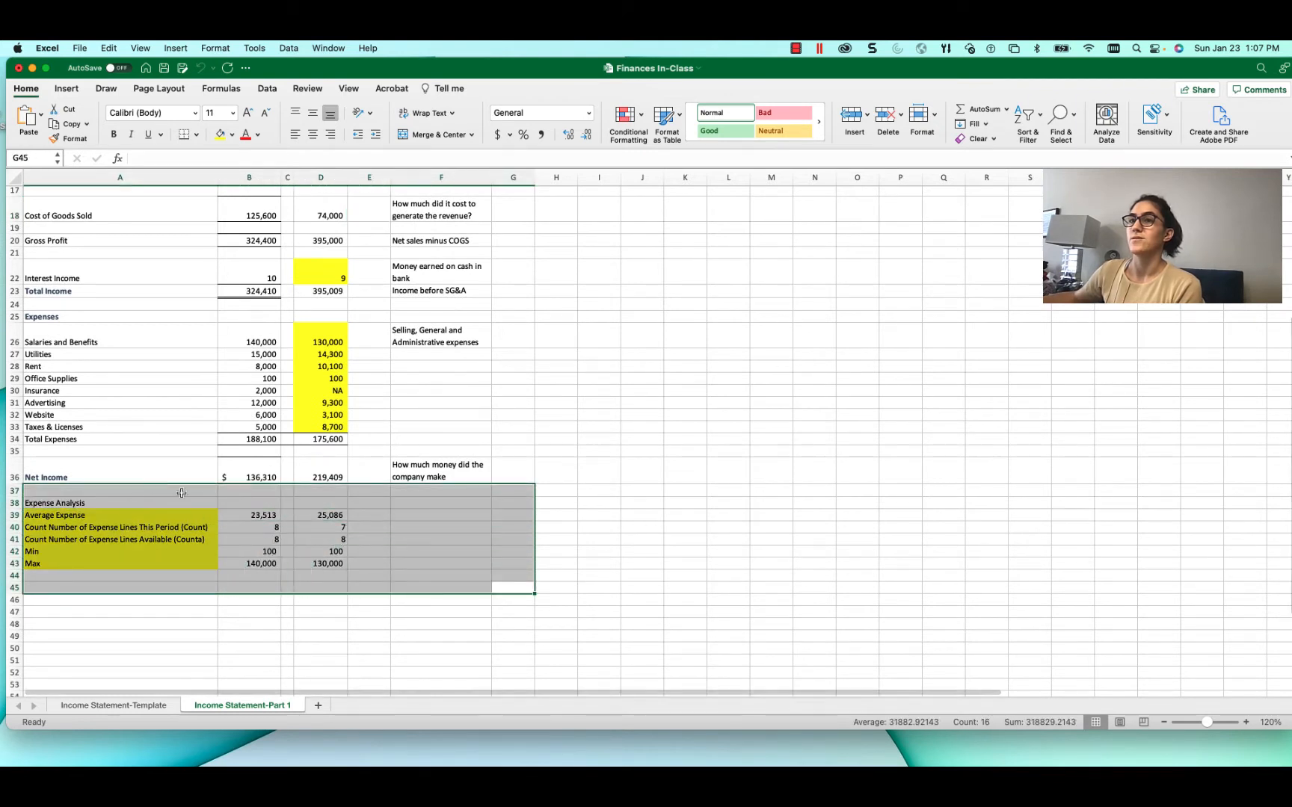
pyautogui.click(545, 509)
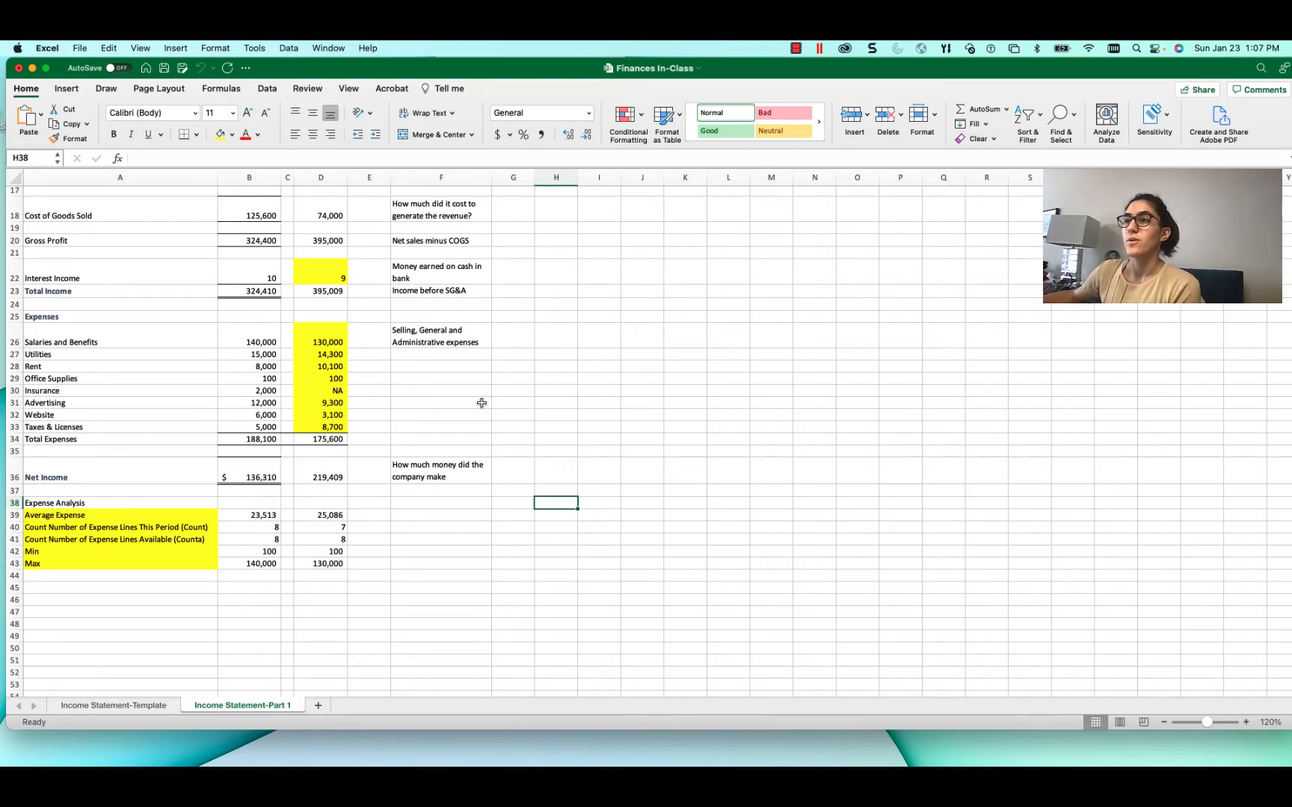
# - Check the template sheet again against Income Statement-Part 1 and review the line-item labels in column A
pyautogui.click(150, 707)
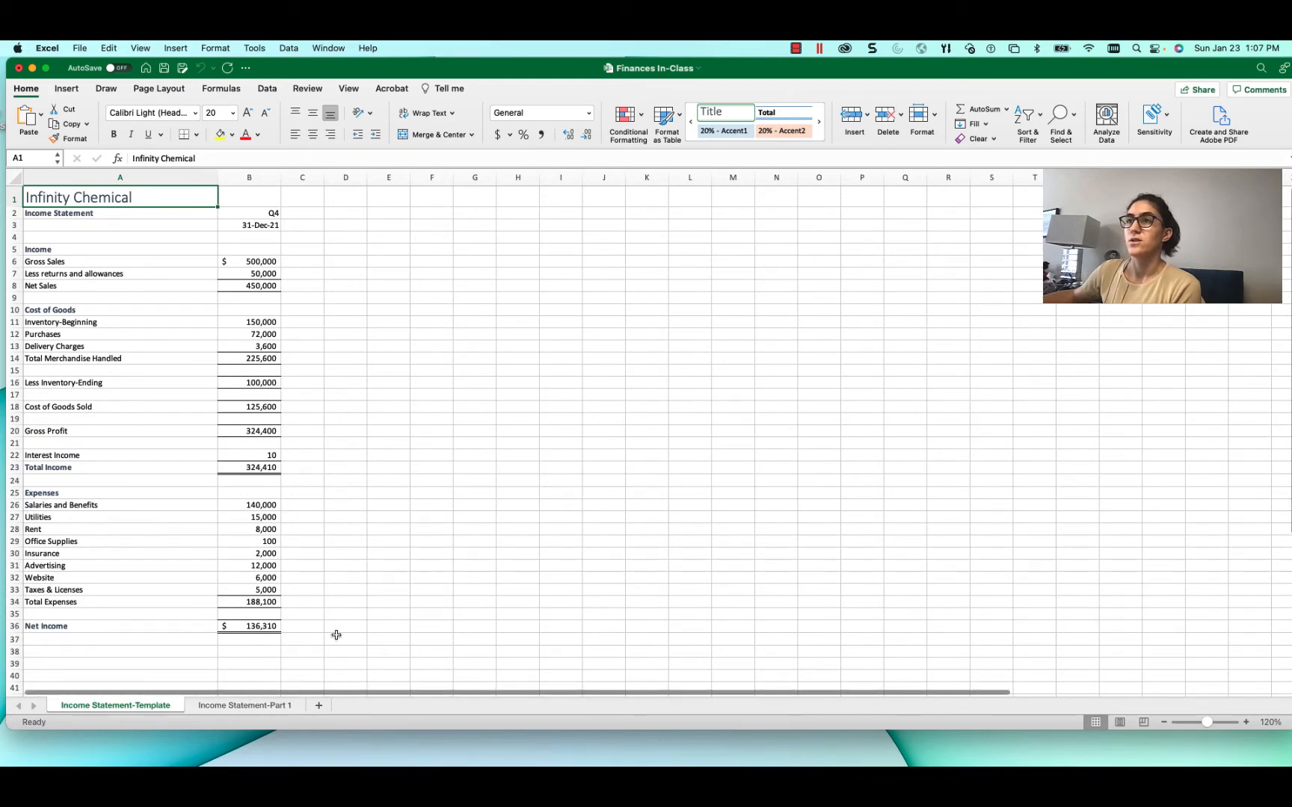
pyautogui.click(271, 707)
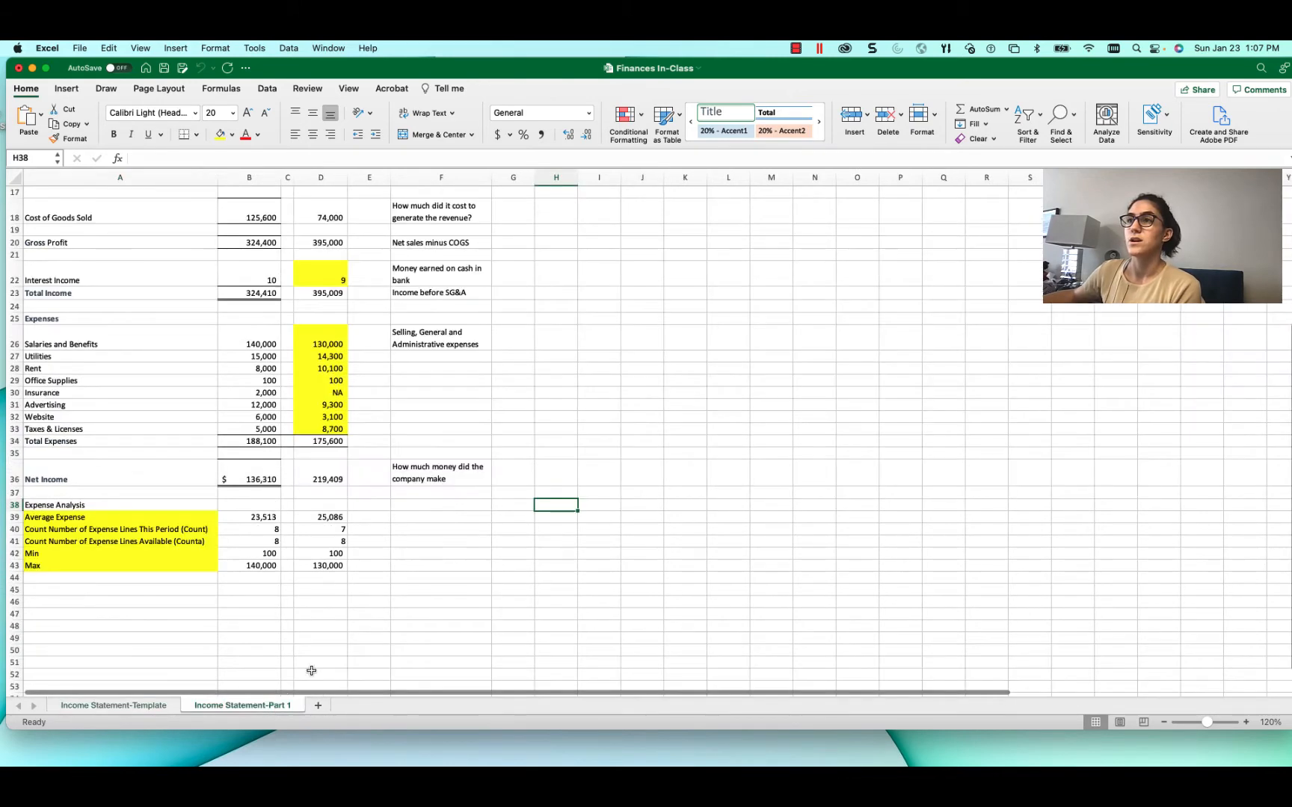
pyautogui.scroll(6, 376, 615)
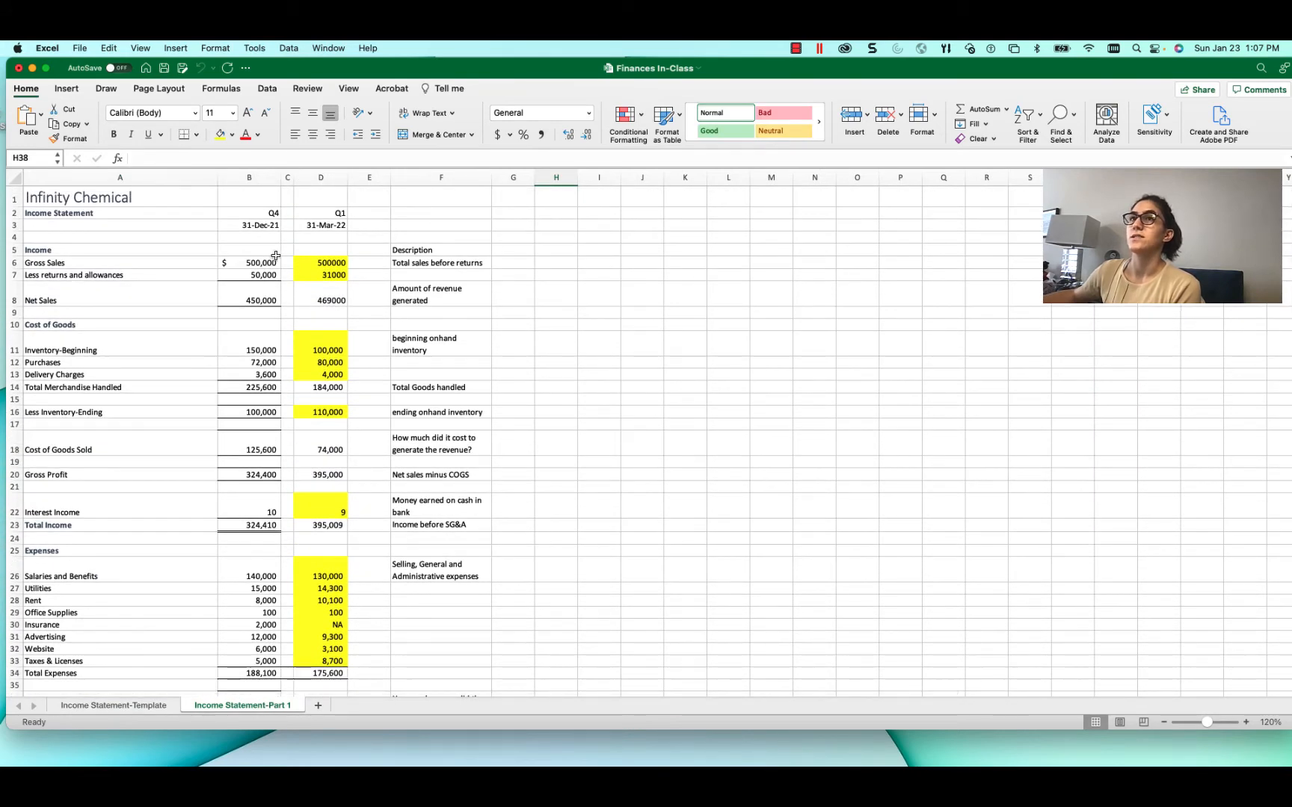
pyautogui.moveTo(124, 213); pyautogui.dragTo(118, 672)
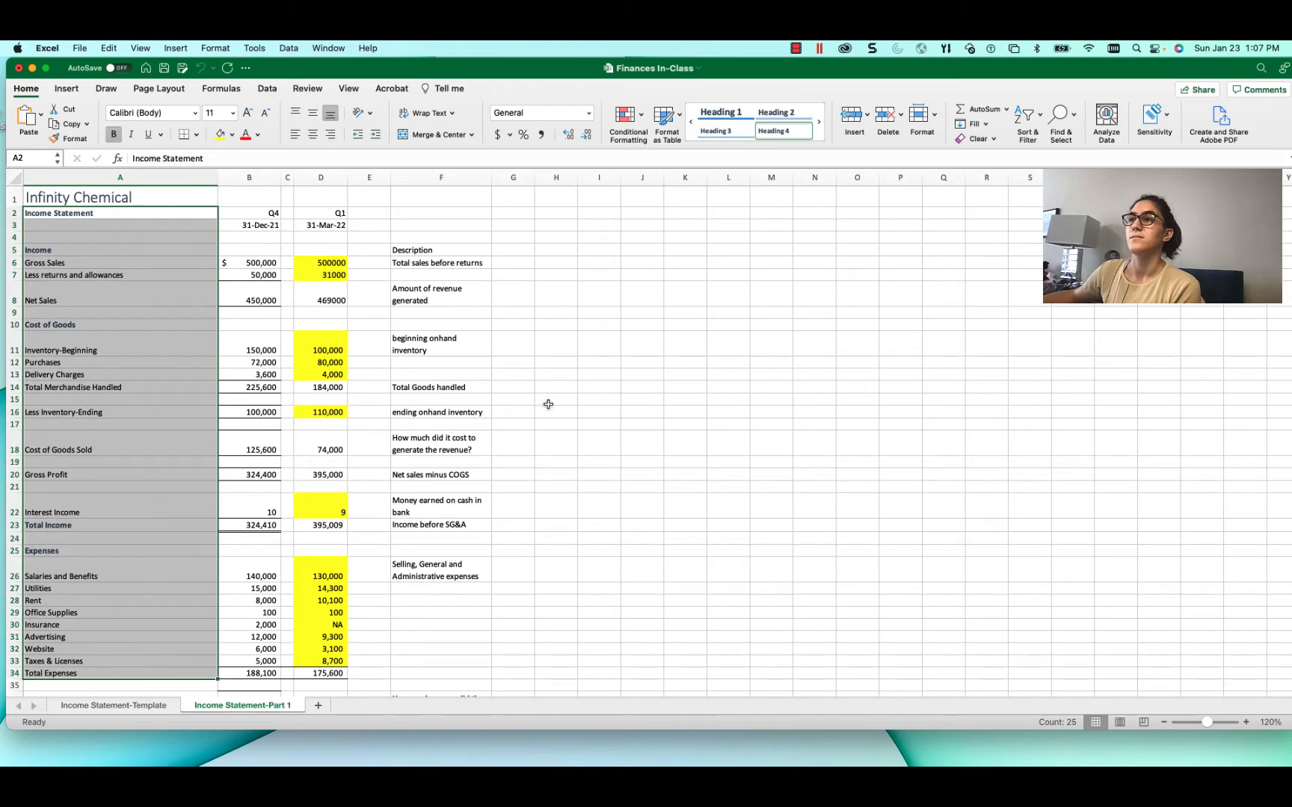
pyautogui.click(566, 409)
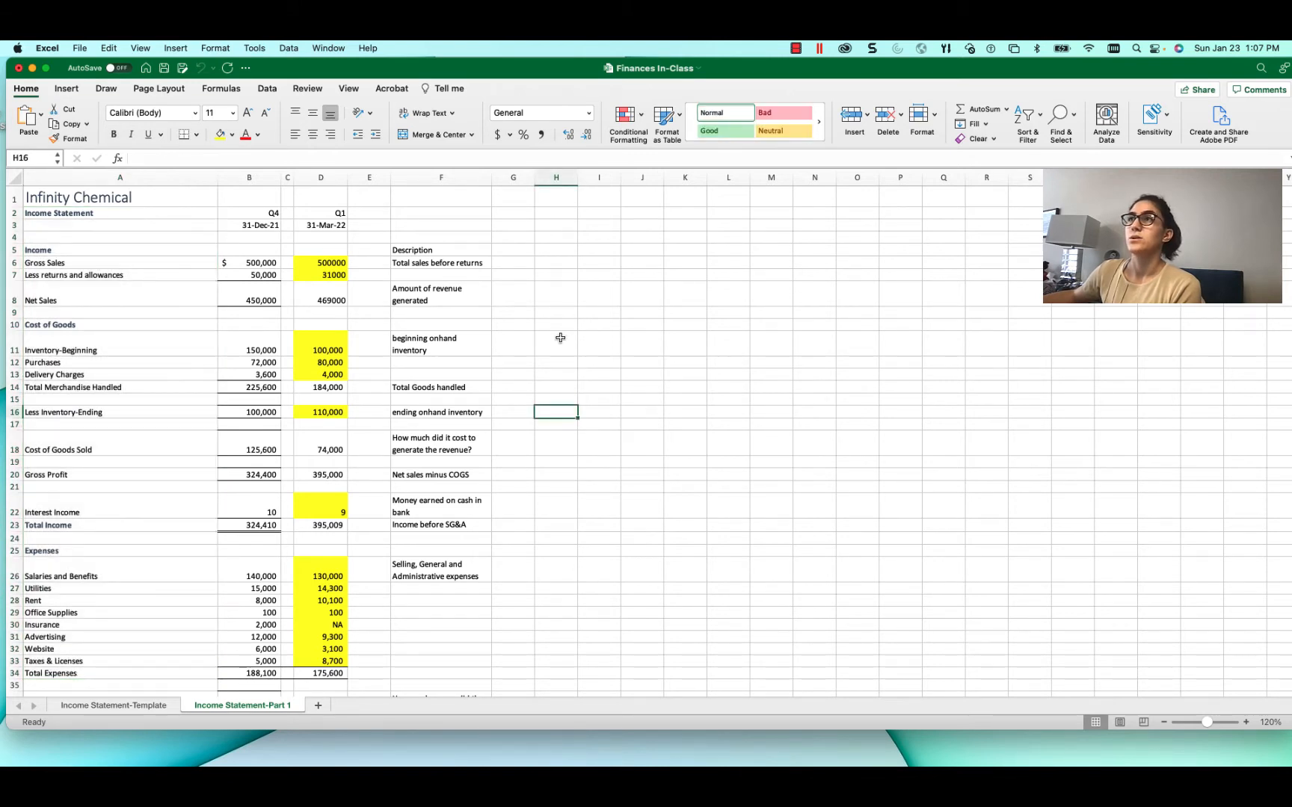
# - Examine the quarter headings and period-end dates above the Q4 and Q1 columns
pyautogui.click(248, 213)
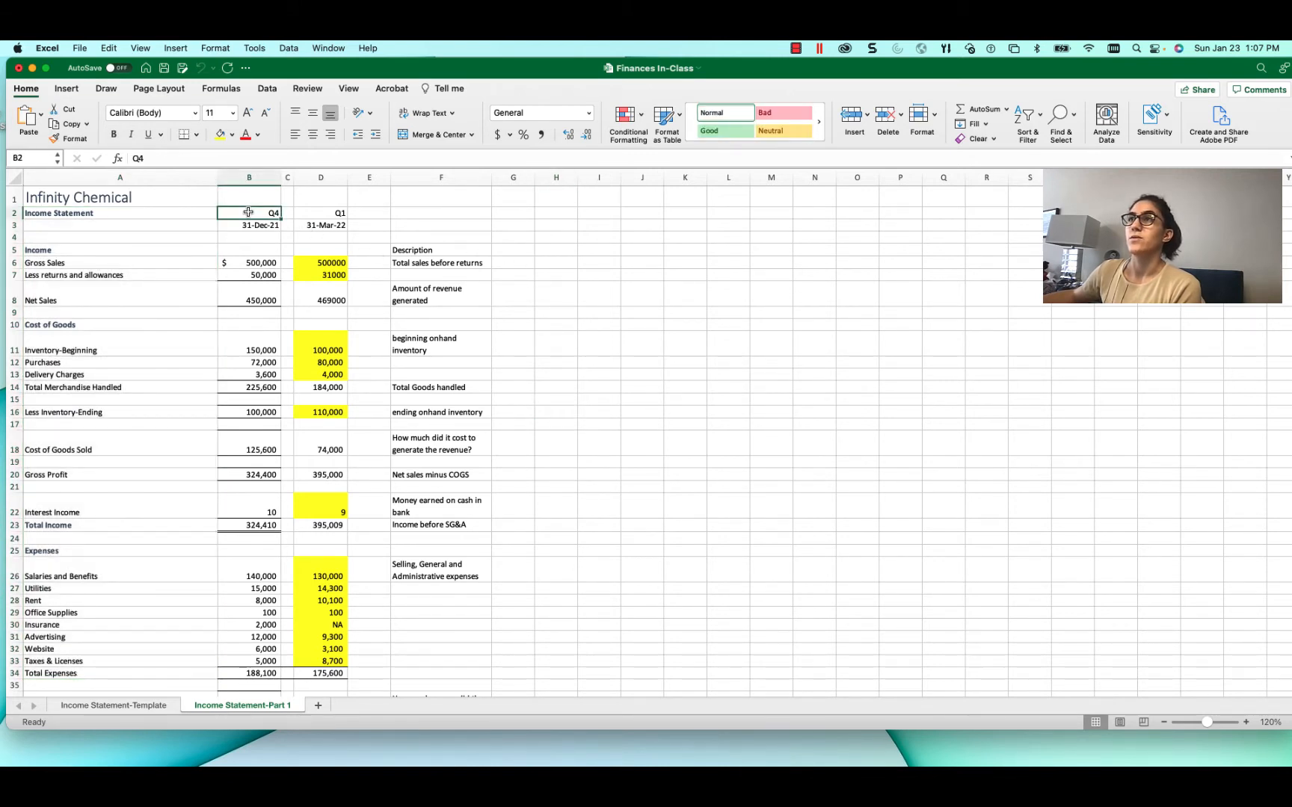
pyautogui.click(323, 213)
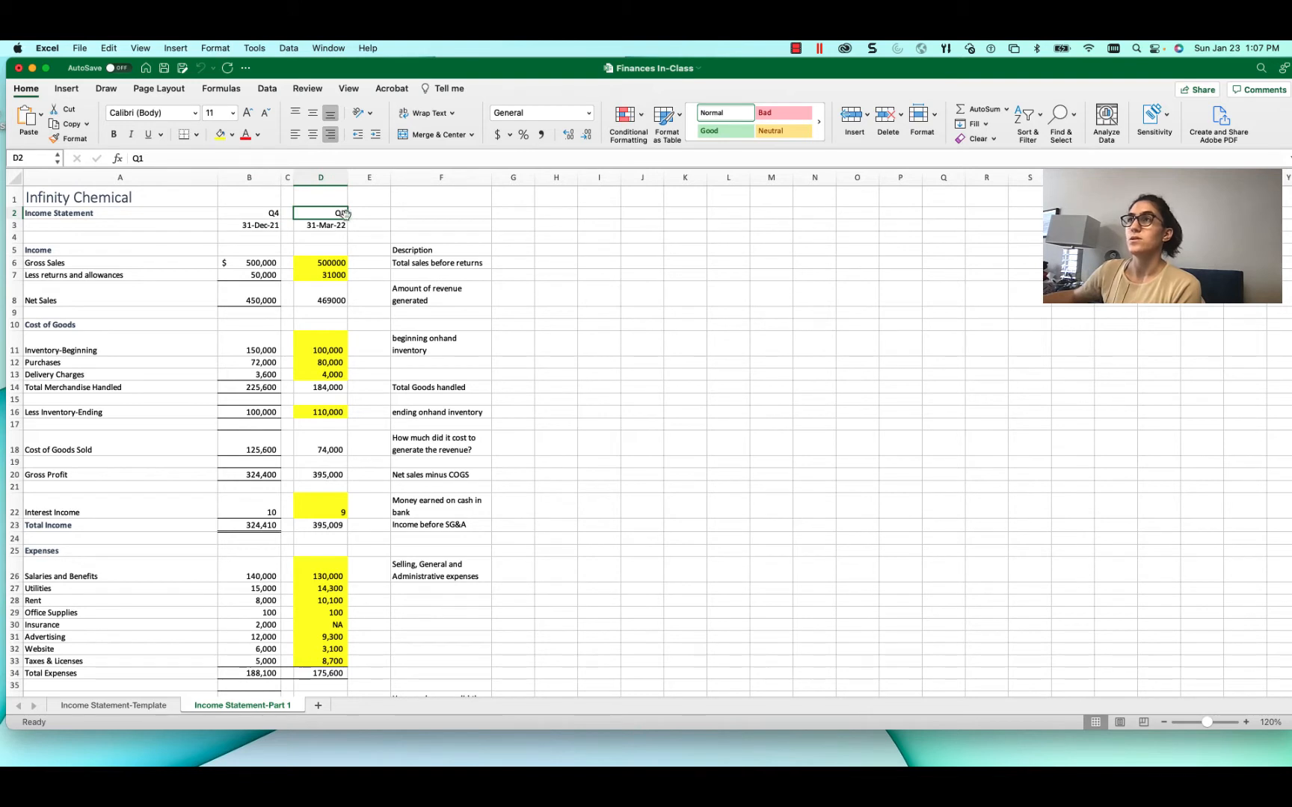
pyautogui.click(256, 225)
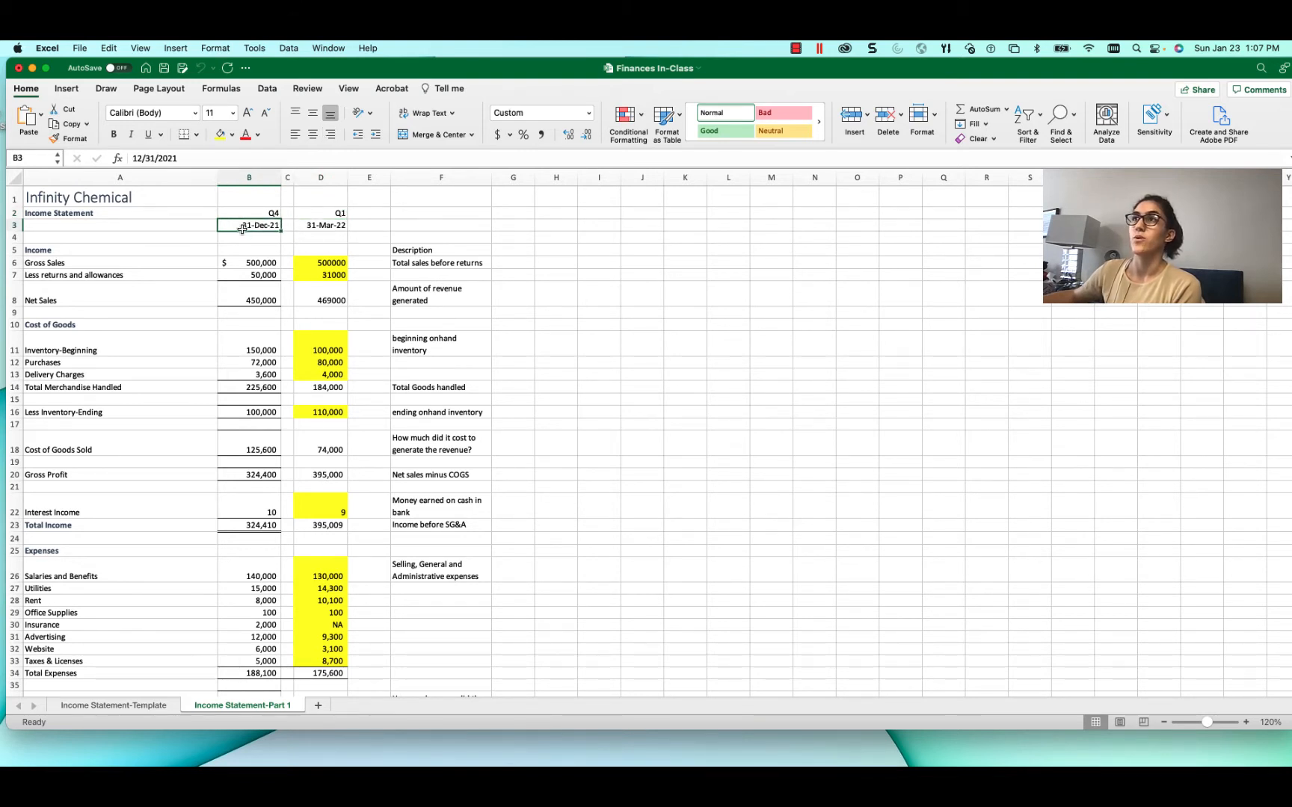
pyautogui.click(329, 225)
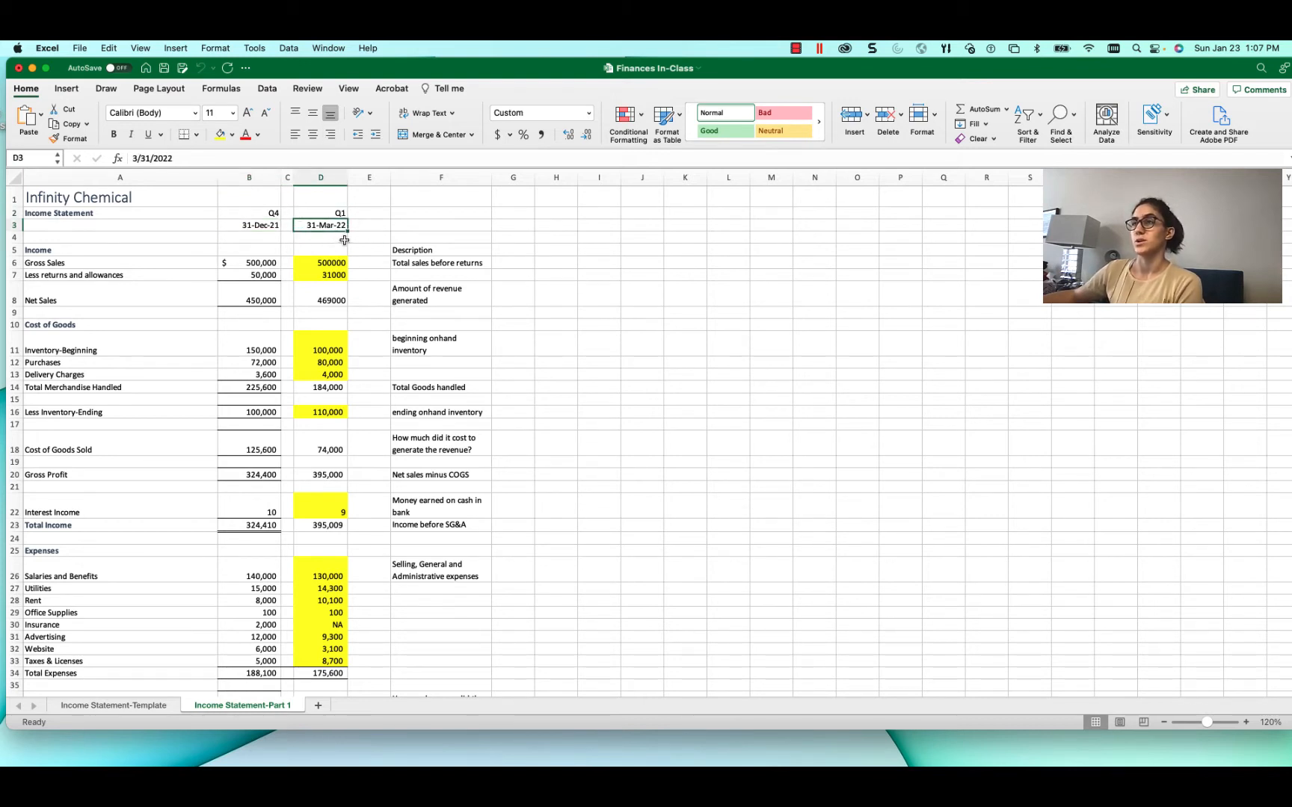
# - Inspect the Q1 entries for sales, returns, beginning inventory, purchases and delivery charges, including the Net Sales cell
pyautogui.press('Down')
pyautogui.press('Down')
pyautogui.press('Down')
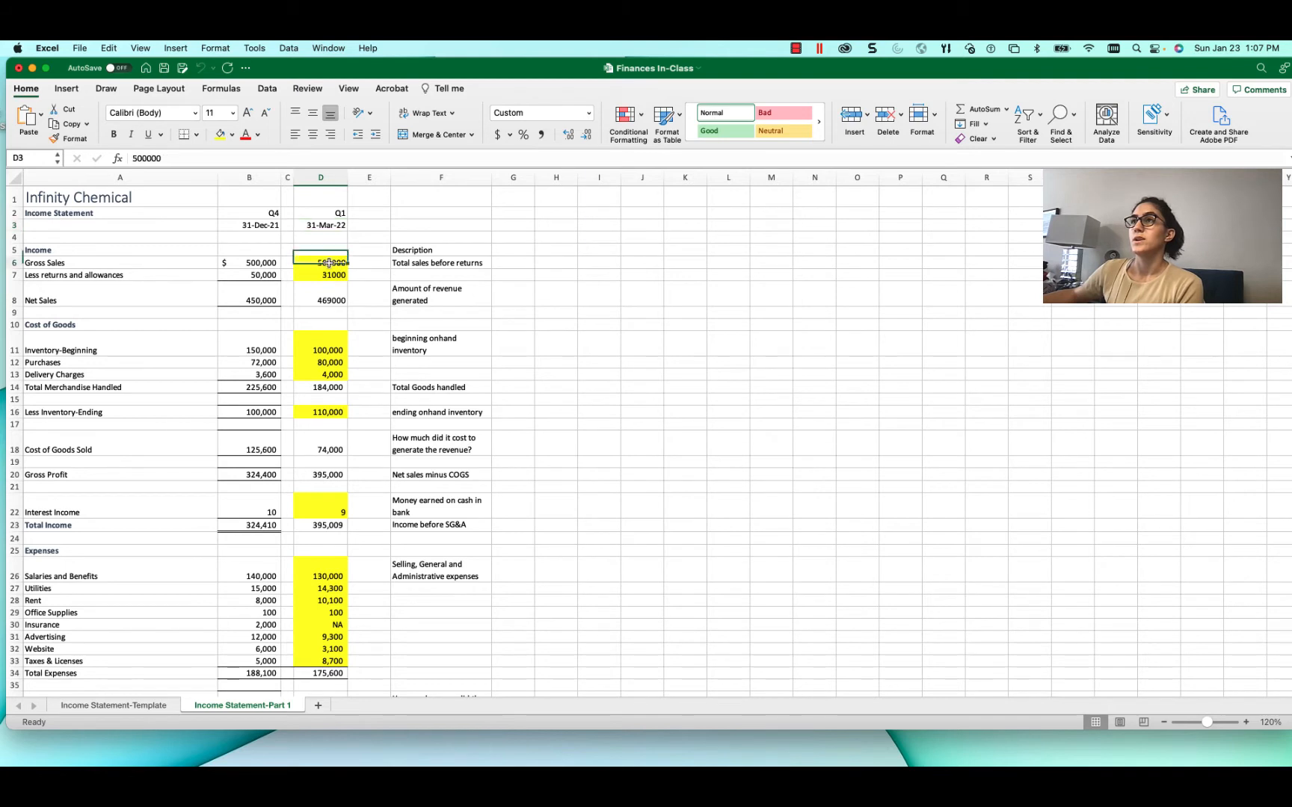
pyautogui.click(332, 277)
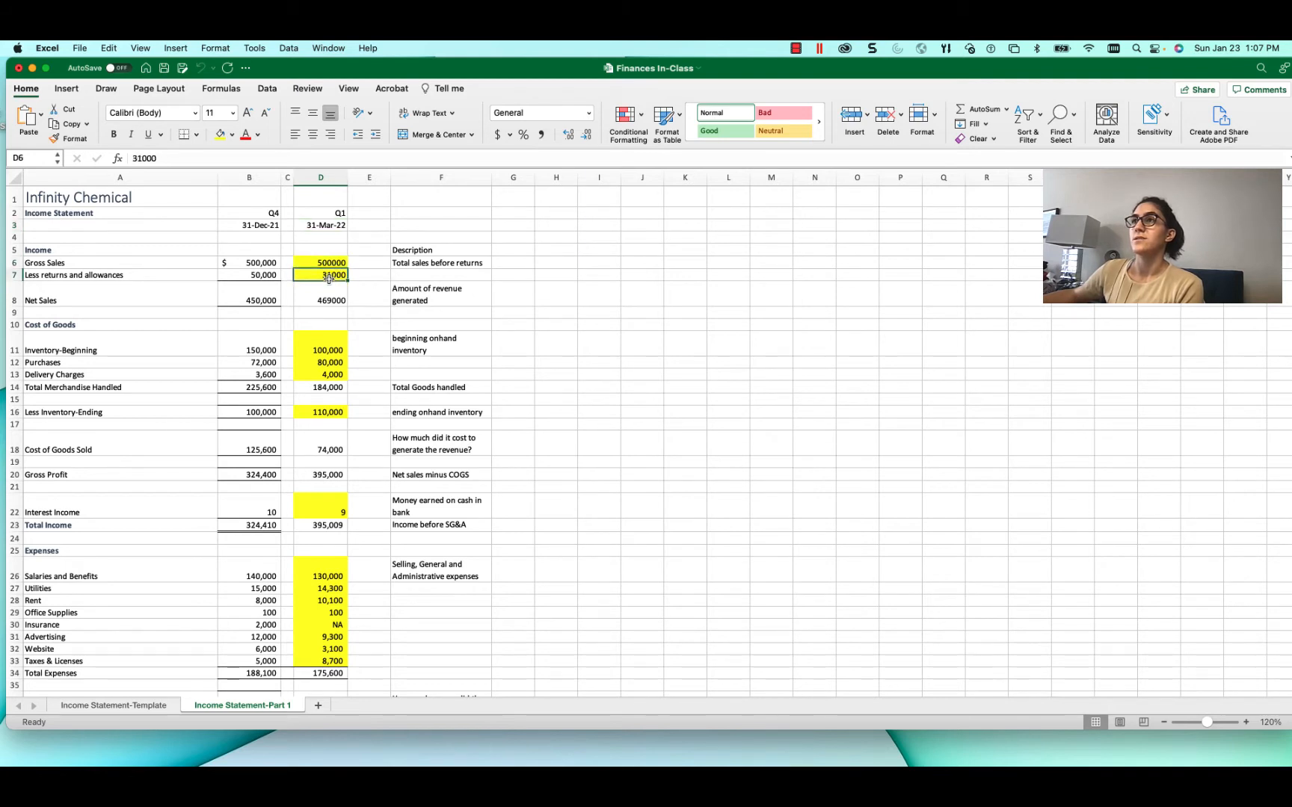
pyautogui.click(333, 292)
pyautogui.click(326, 337)
pyautogui.click(322, 364)
pyautogui.click(325, 375)
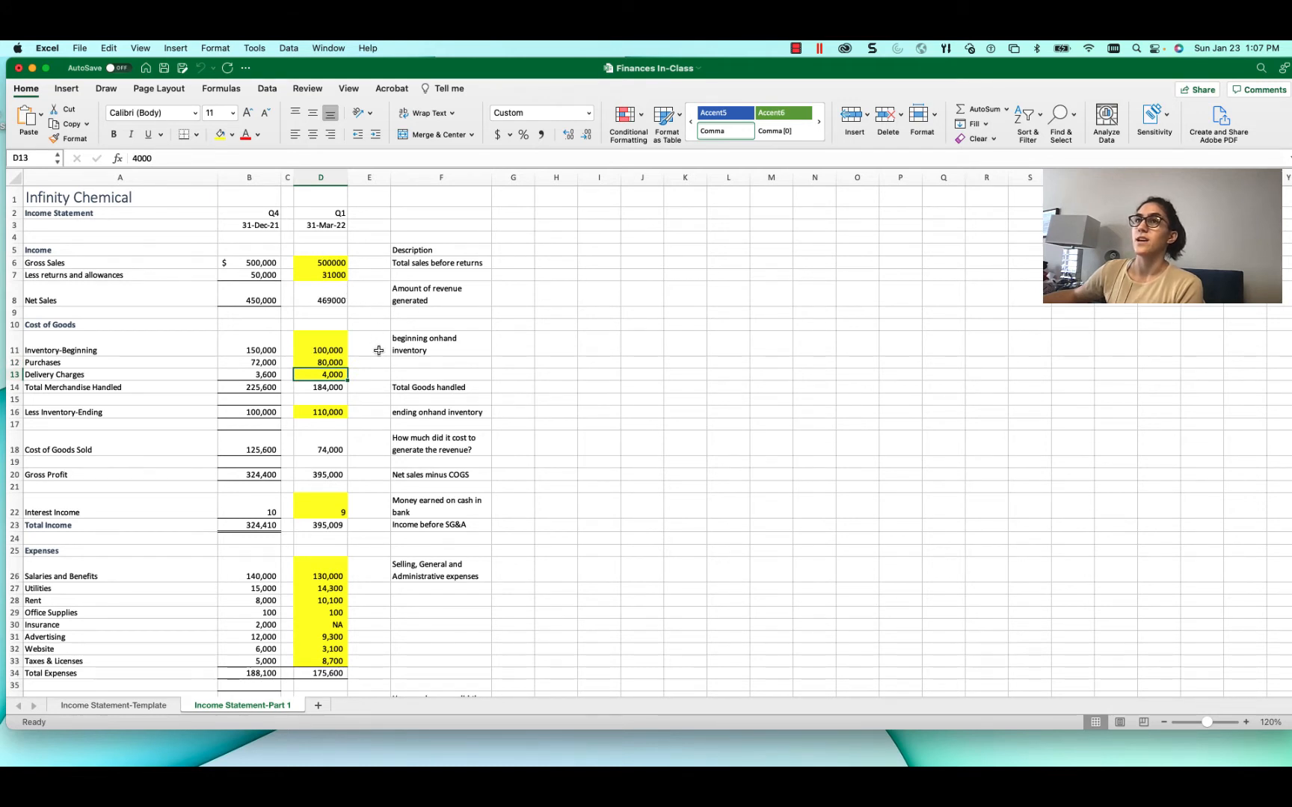
# - Inspect the Q1 formulas for Net Sales, Total Merchandise Handled and Cost of Goods Sold against the highlighted input cells
pyautogui.click(341, 297)
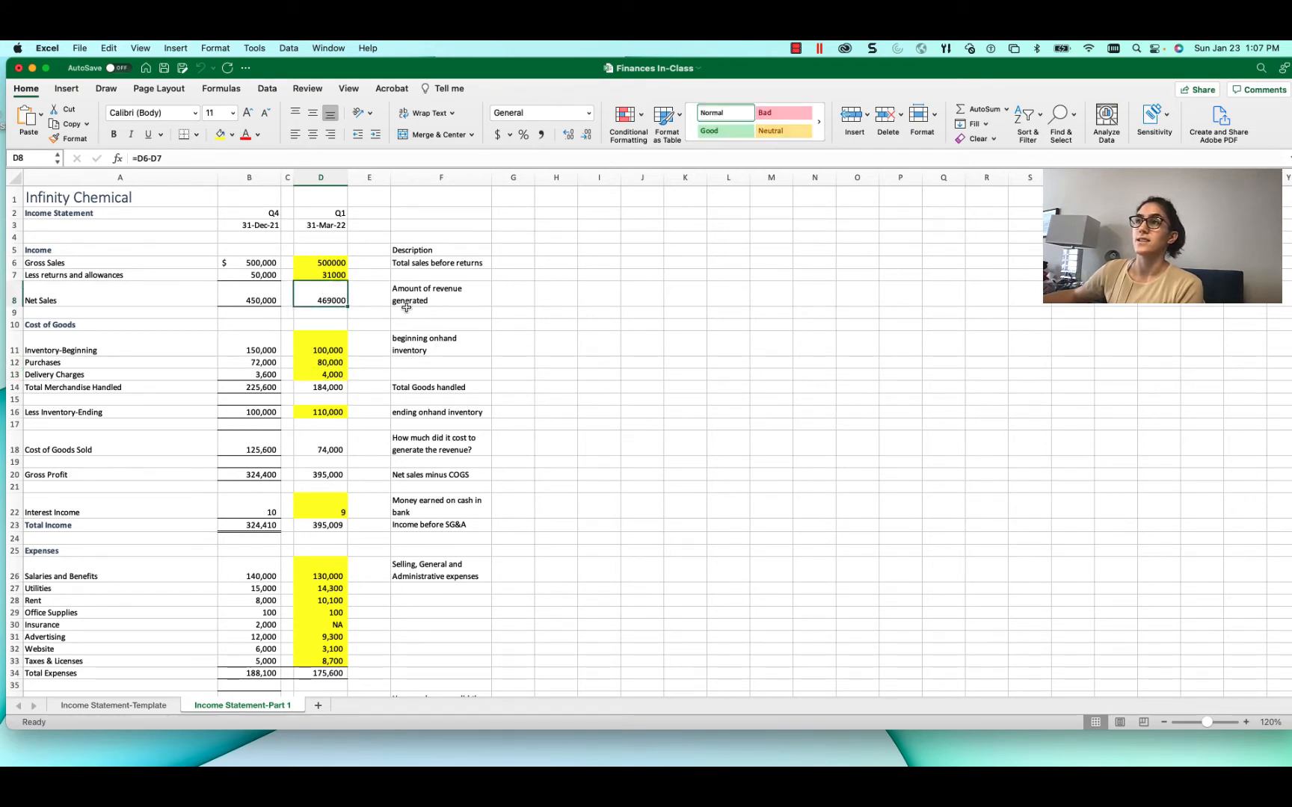
pyautogui.click(334, 390)
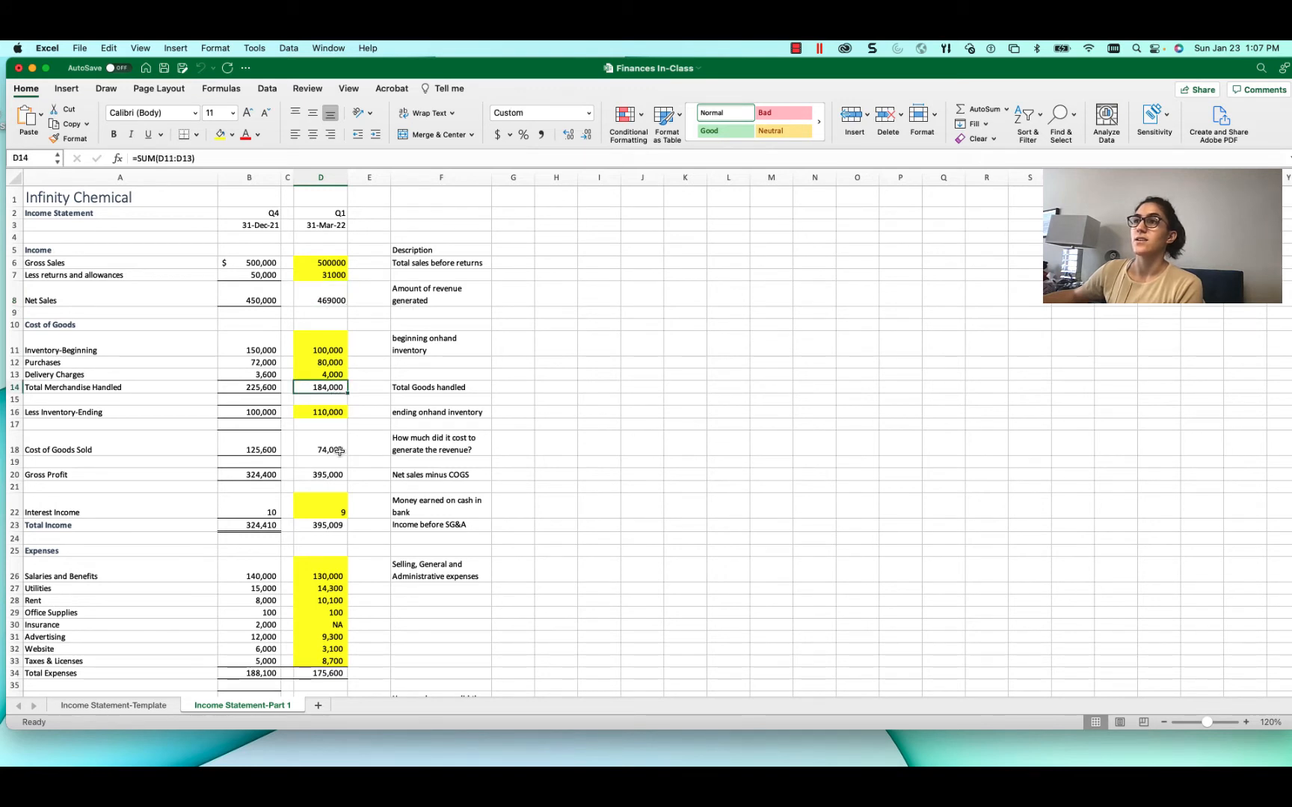
pyautogui.click(337, 451)
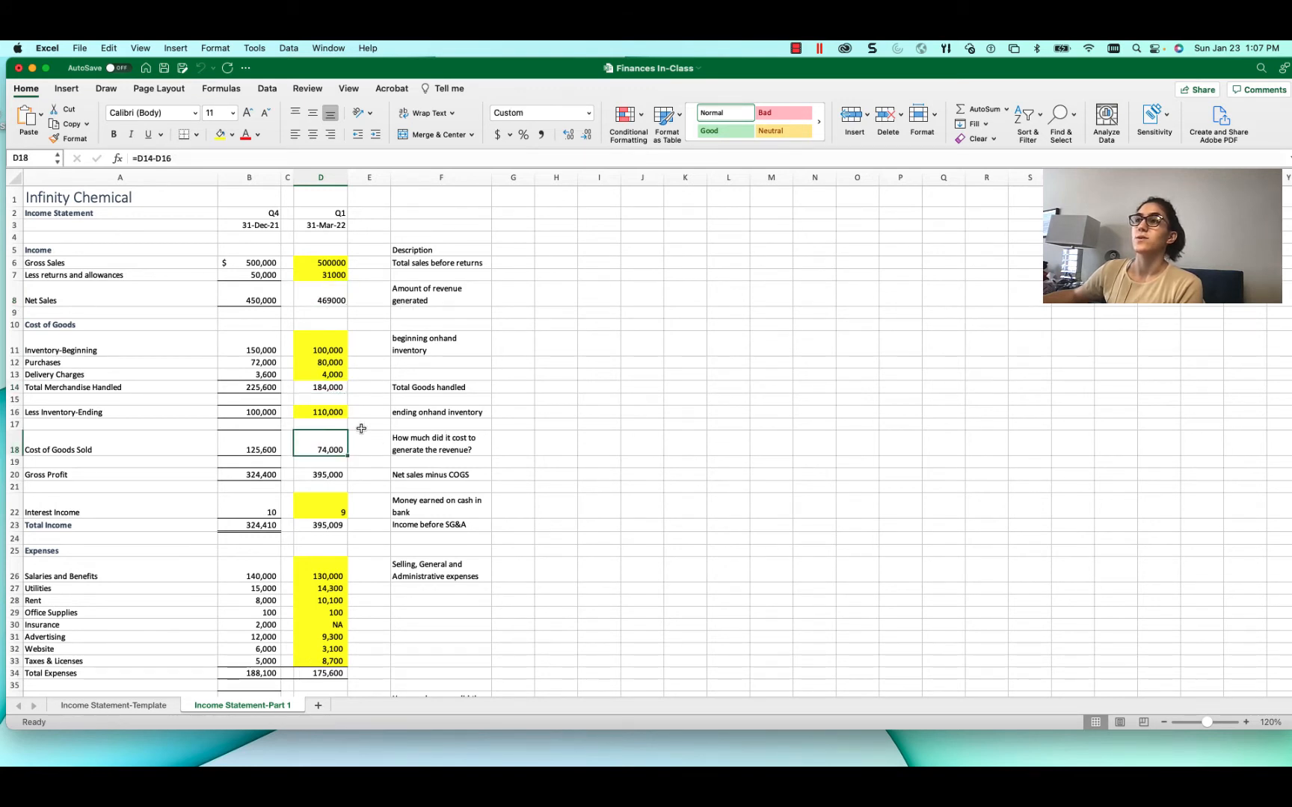
pyautogui.click(327, 410)
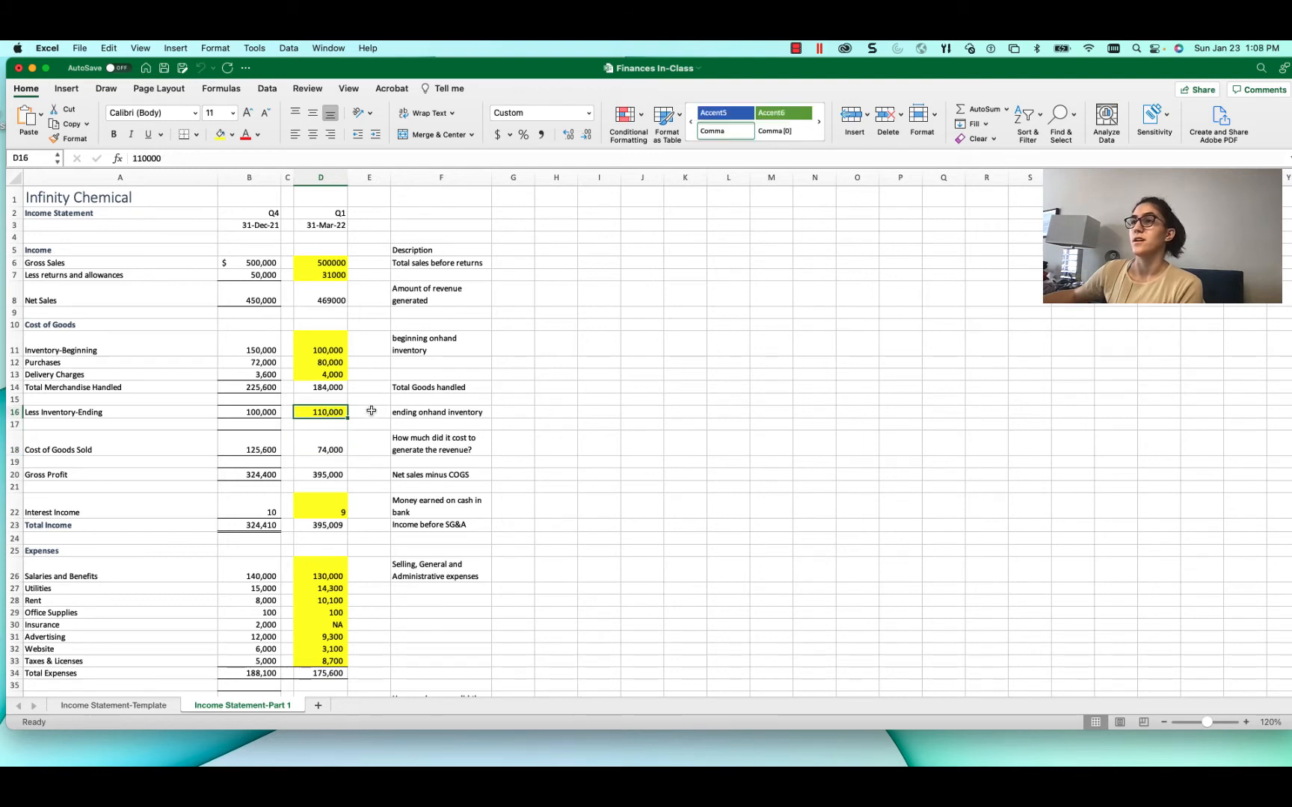
pyautogui.click(342, 376)
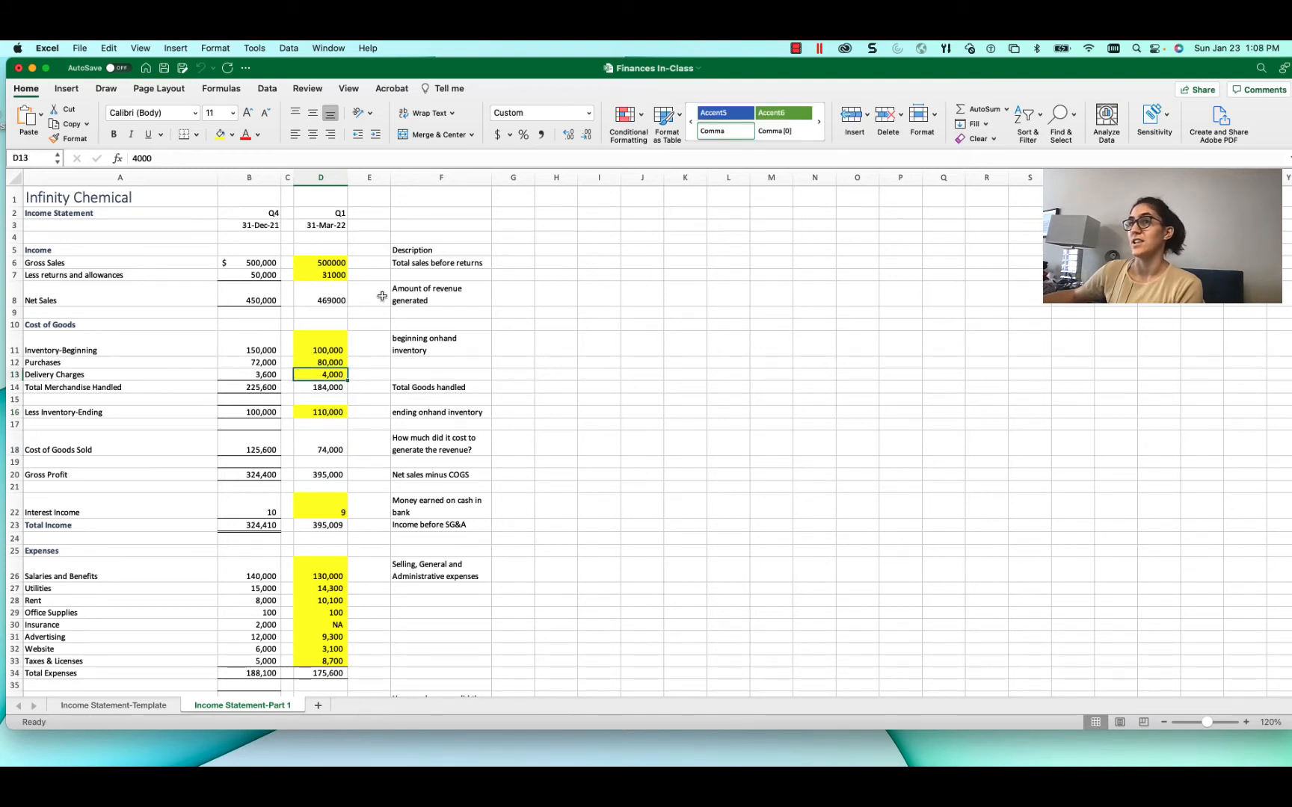
# - Review how Q1 Net Sales derives from Gross Sales less returns and allowances, and inspect the beginning inventory entry
pyautogui.click(125, 266)
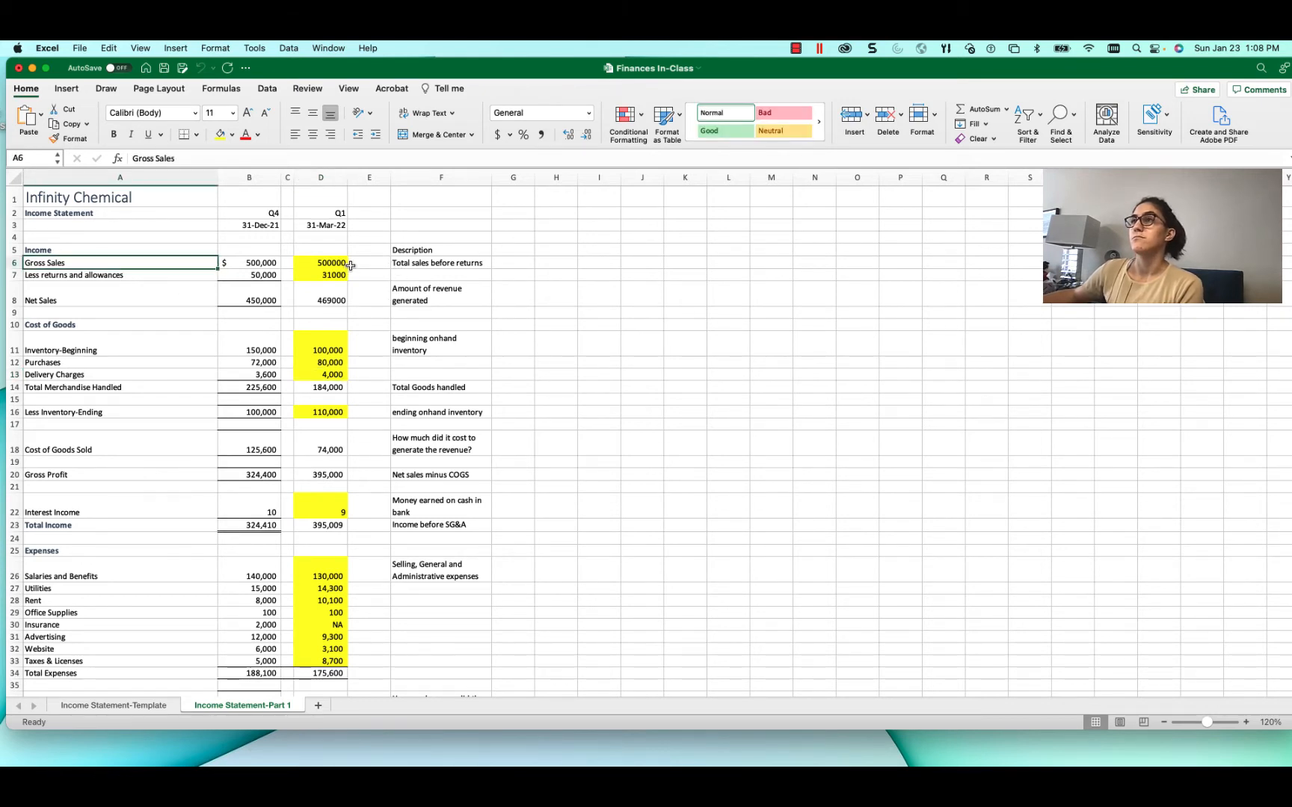
pyautogui.click(127, 198)
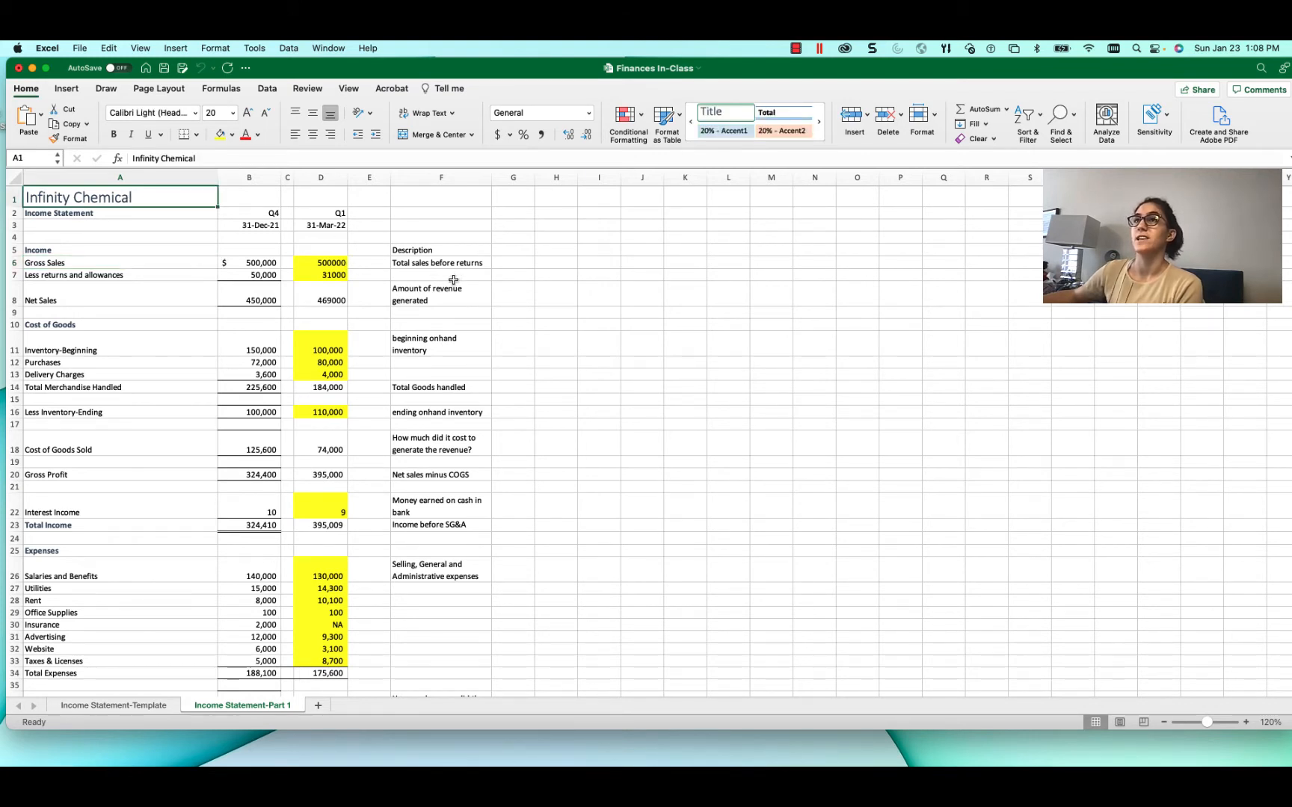
pyautogui.click(150, 263)
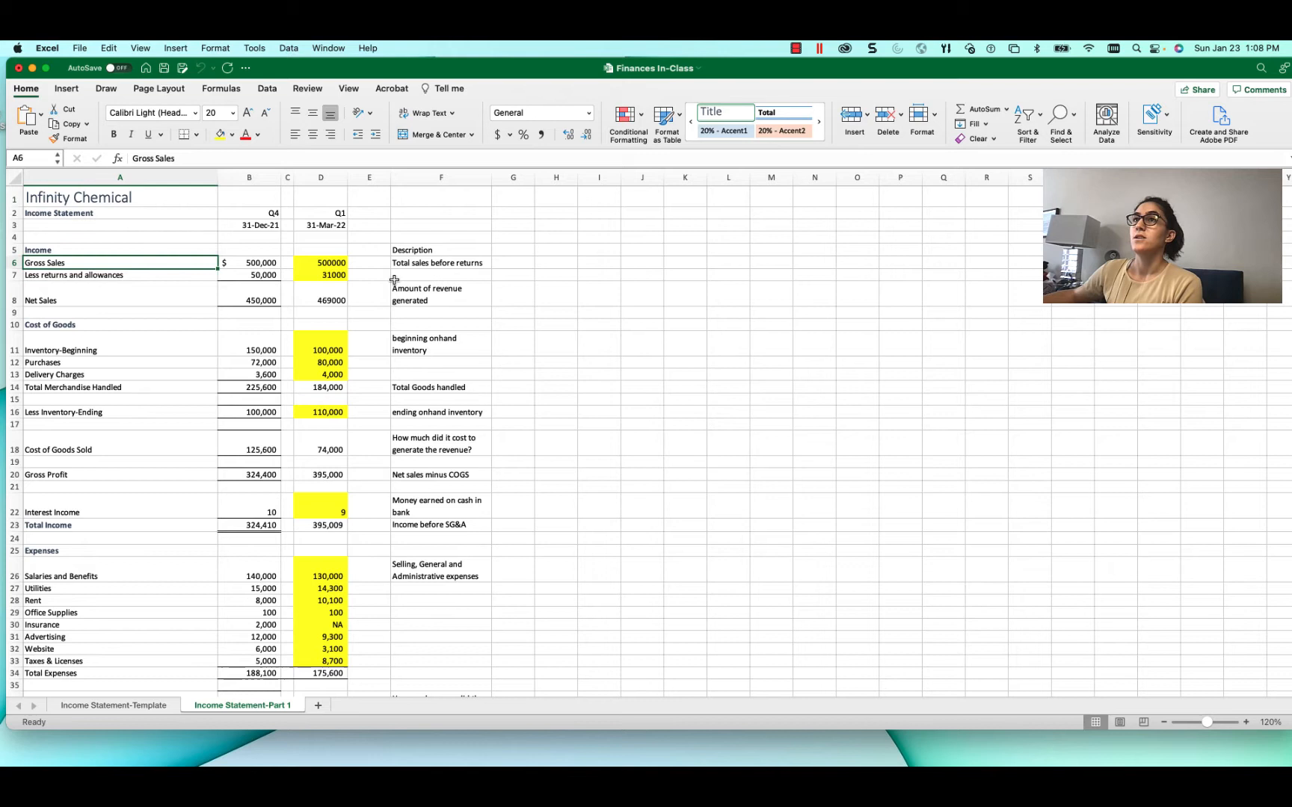
pyautogui.click(320, 263)
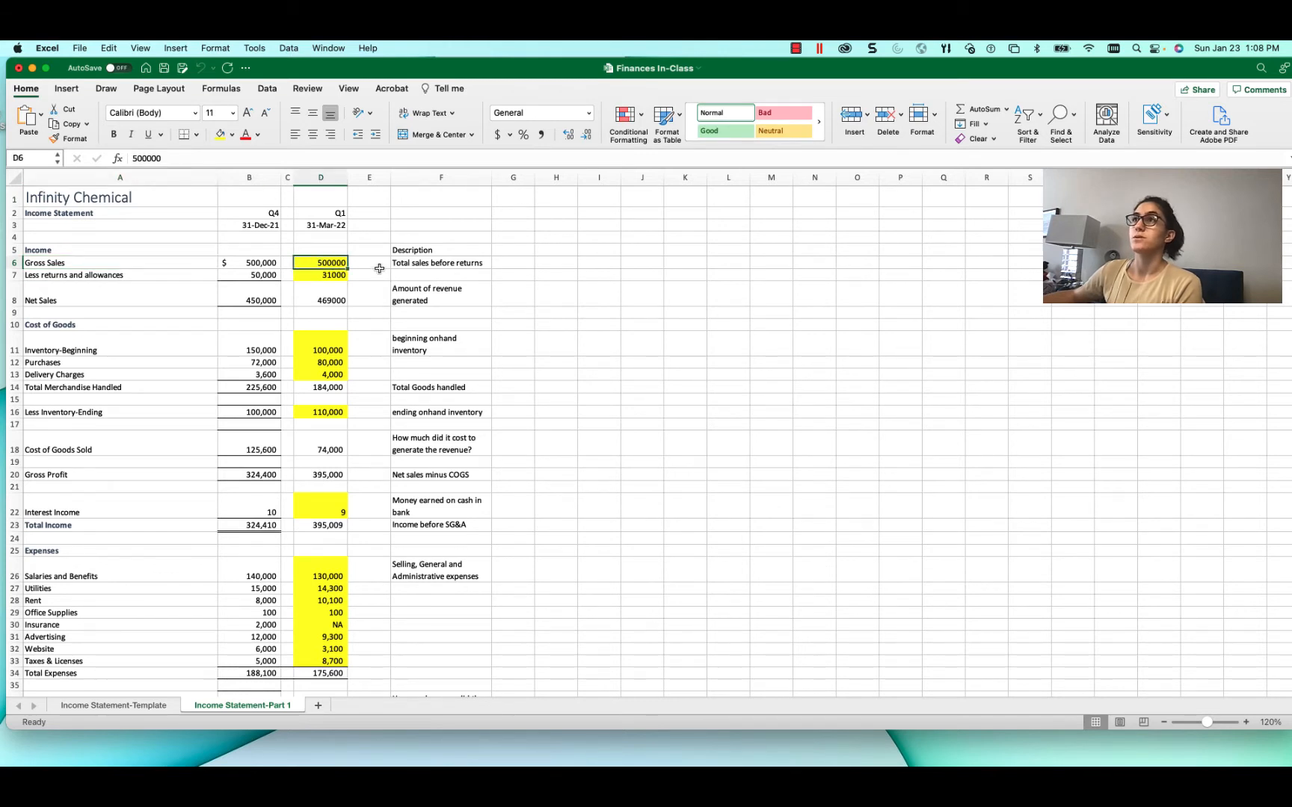
pyautogui.click(171, 281)
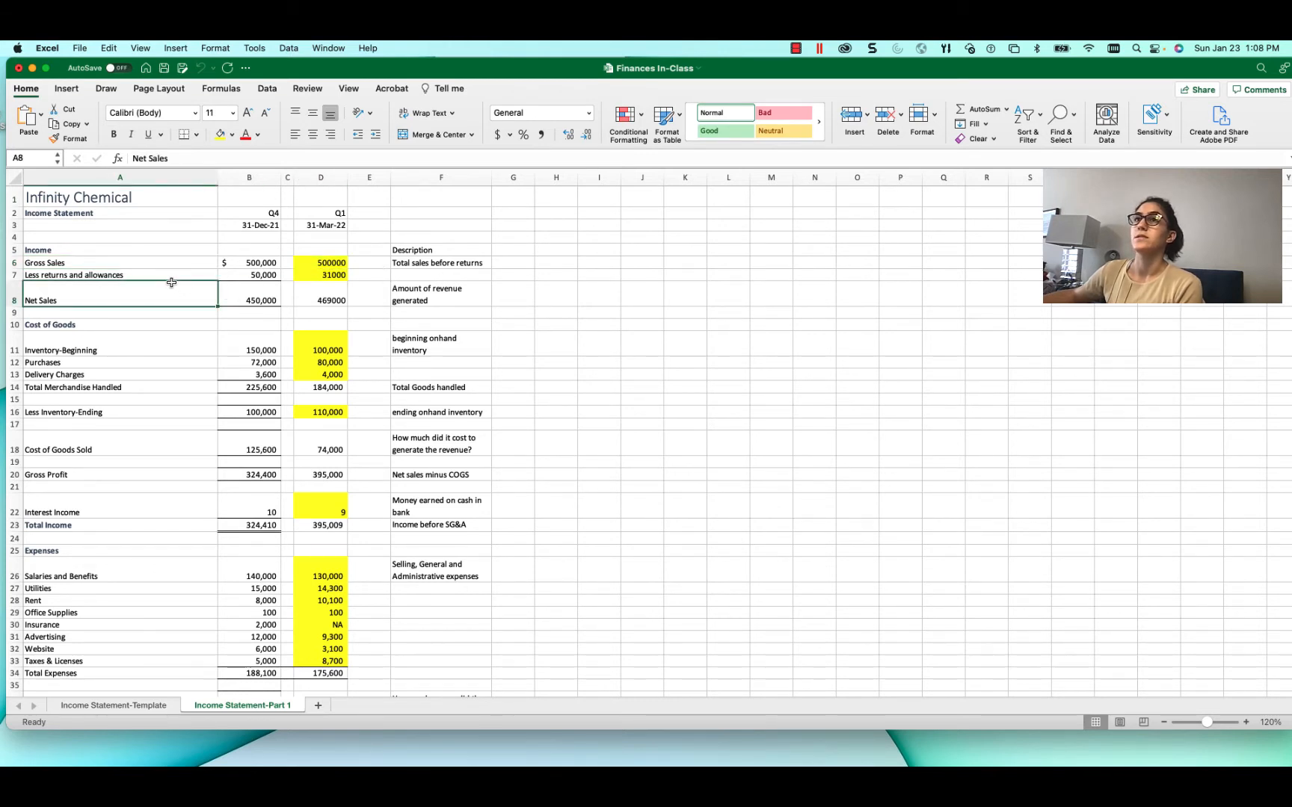
pyautogui.click(174, 275)
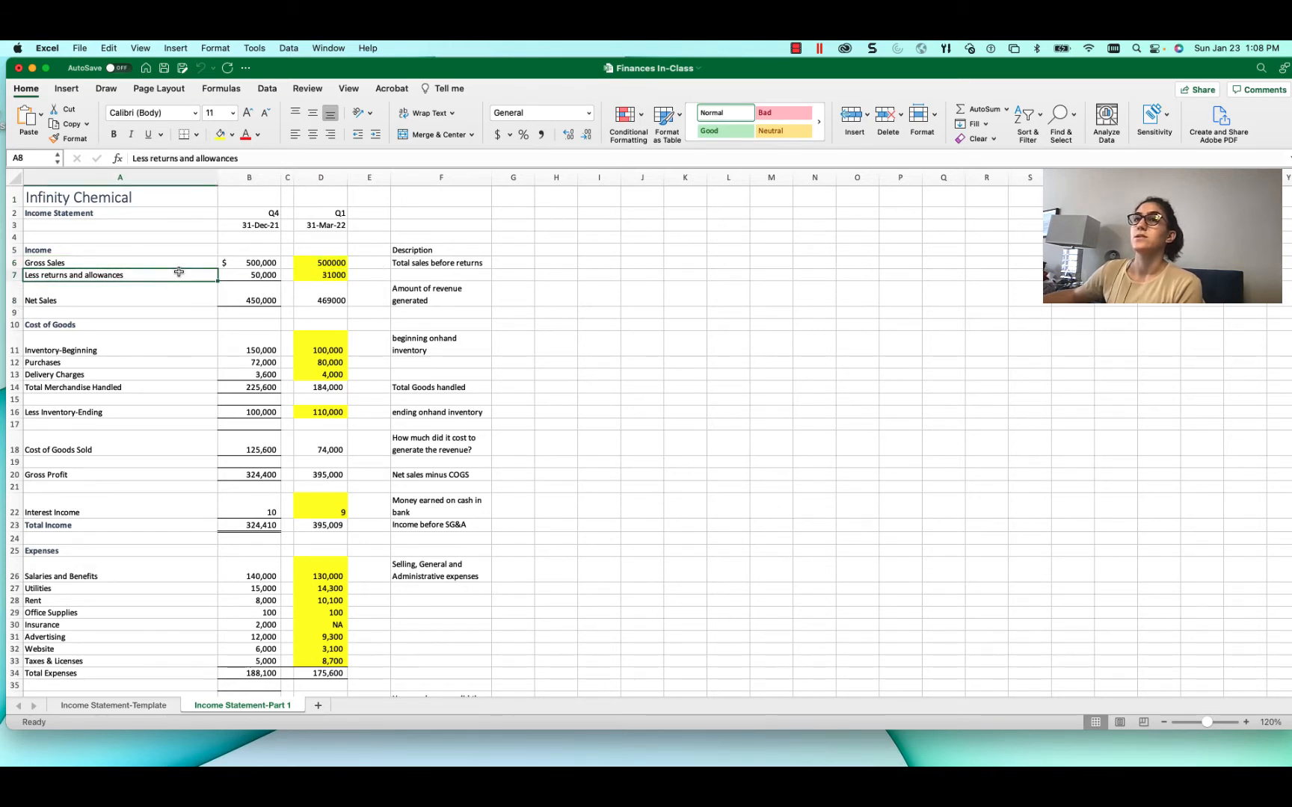
pyautogui.click(342, 277)
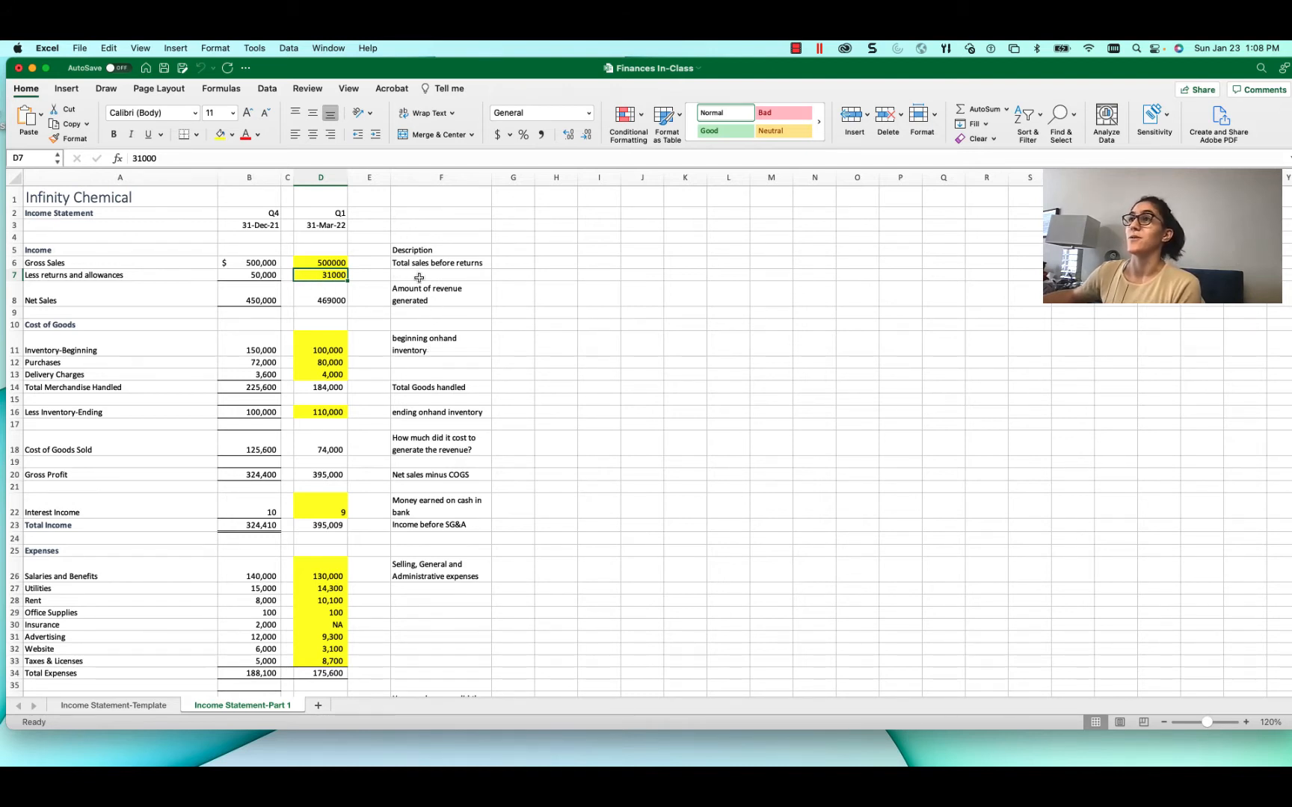
pyautogui.click(307, 296)
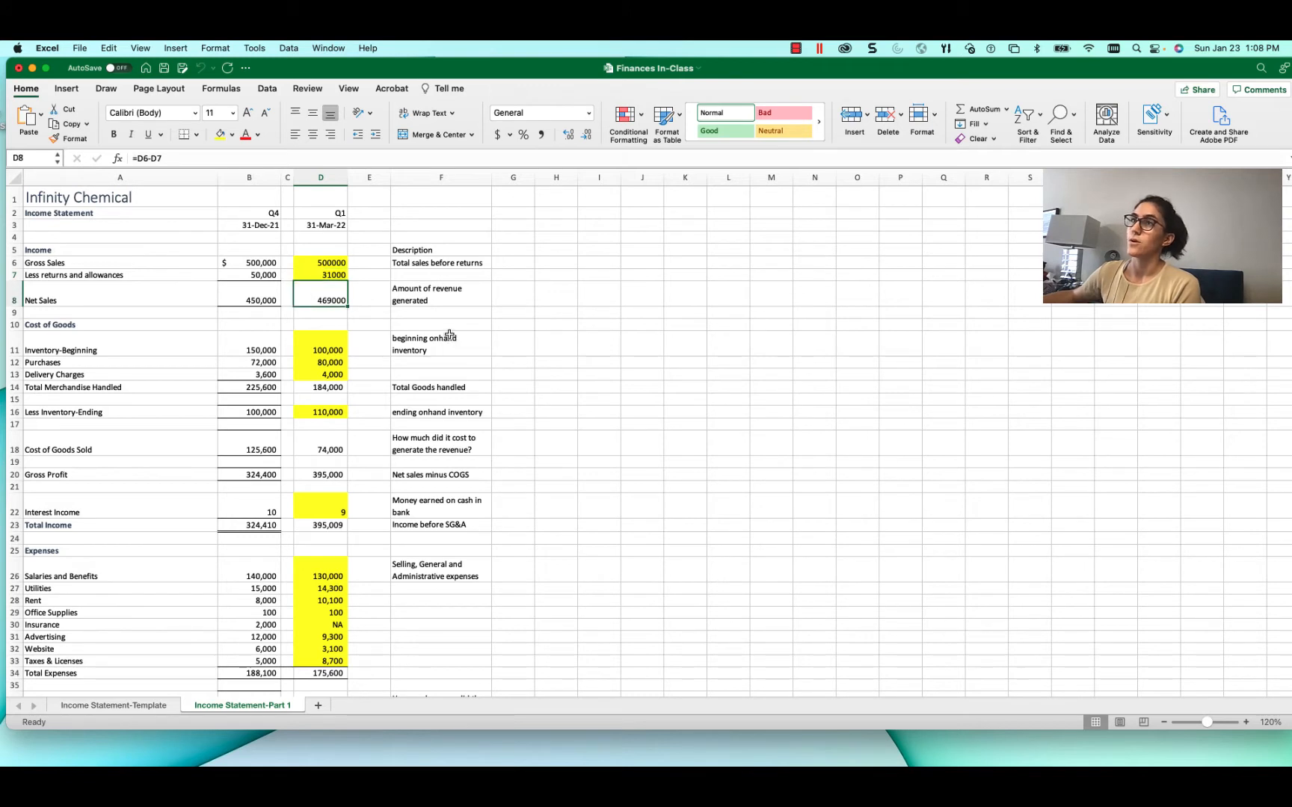
pyautogui.click(334, 263)
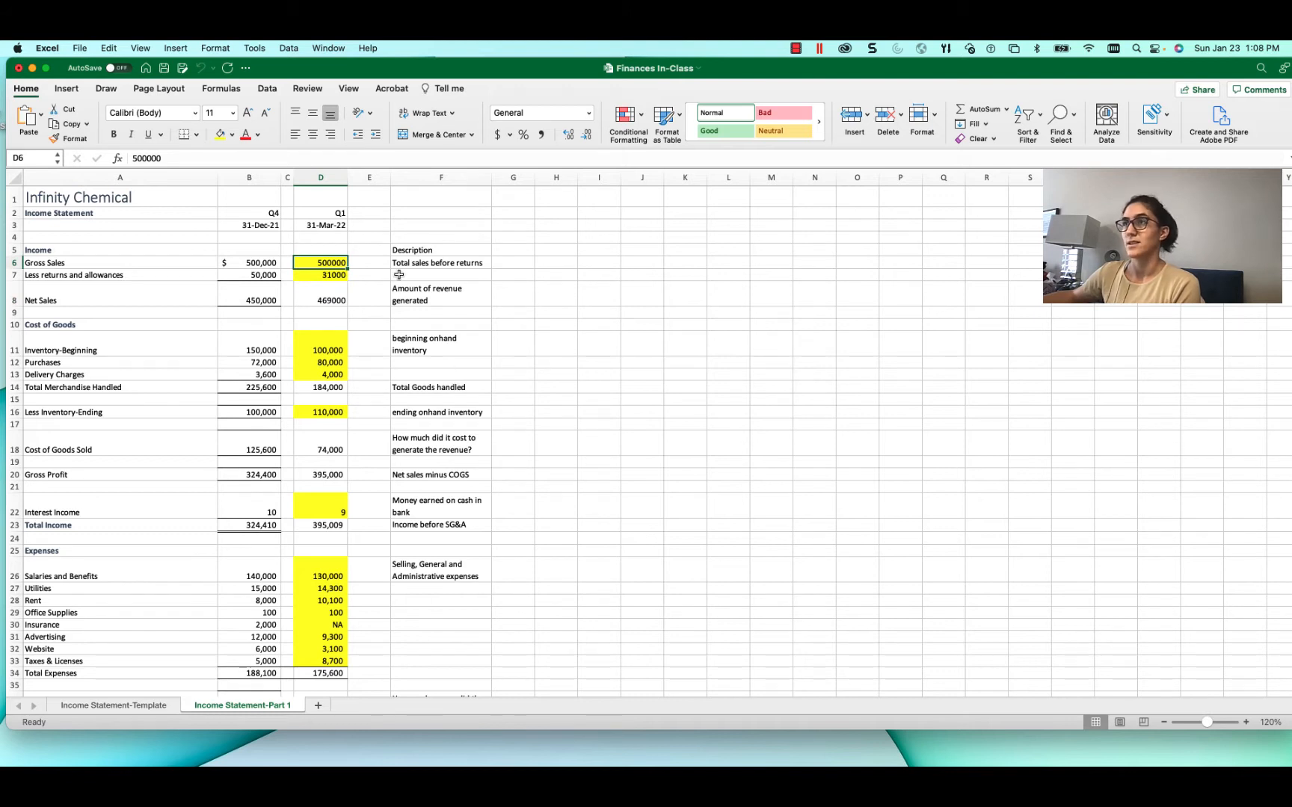
pyautogui.click(323, 340)
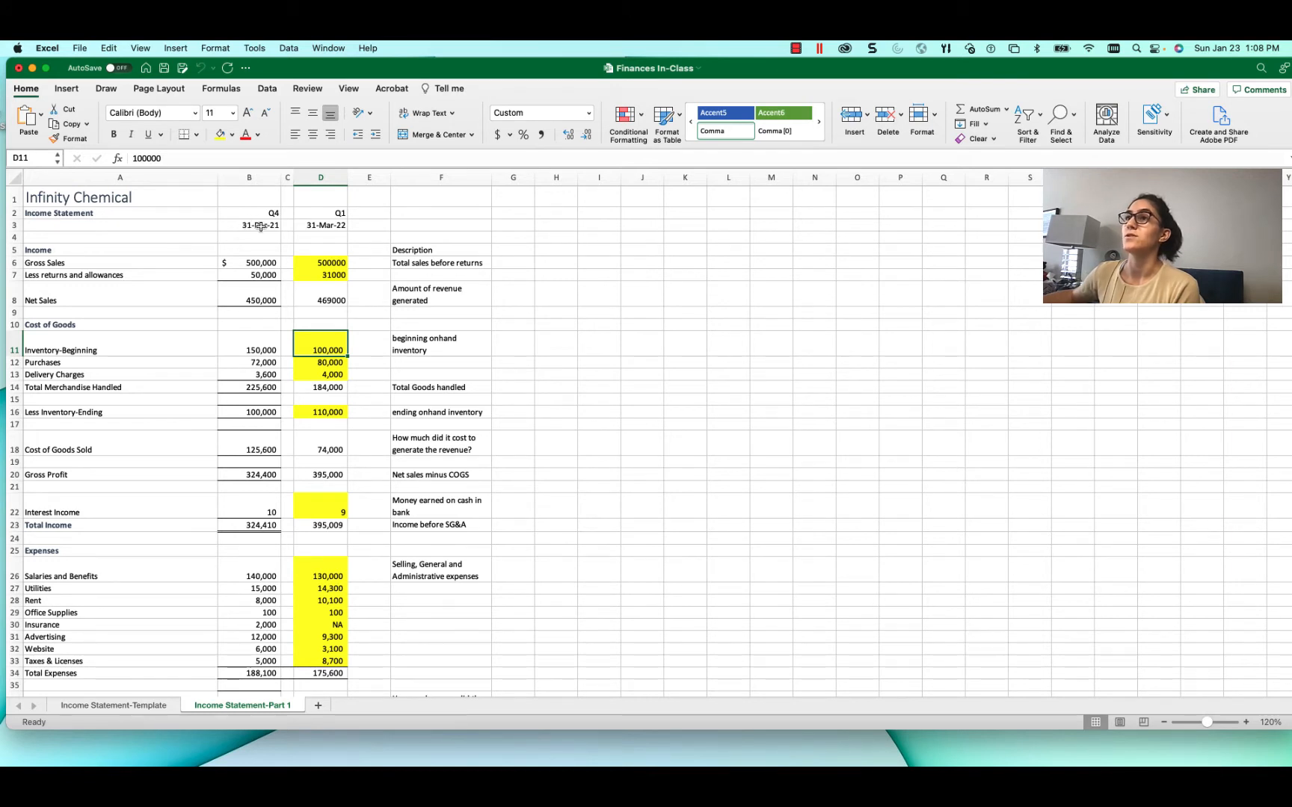
# - Compare the Q4 ending inventory with the Q1 beginning inventory, and inspect the Q1 purchases and delivery charges
pyautogui.click(246, 409)
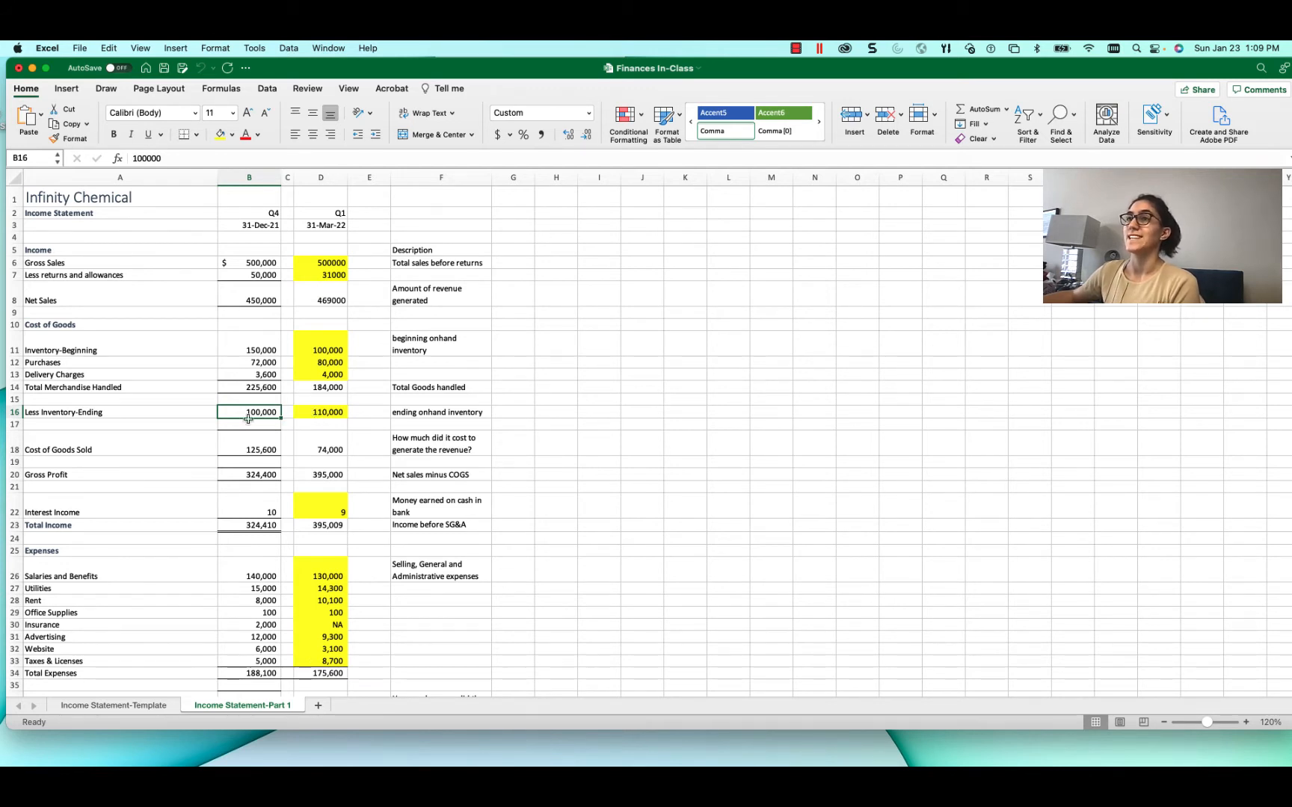
pyautogui.click(318, 349)
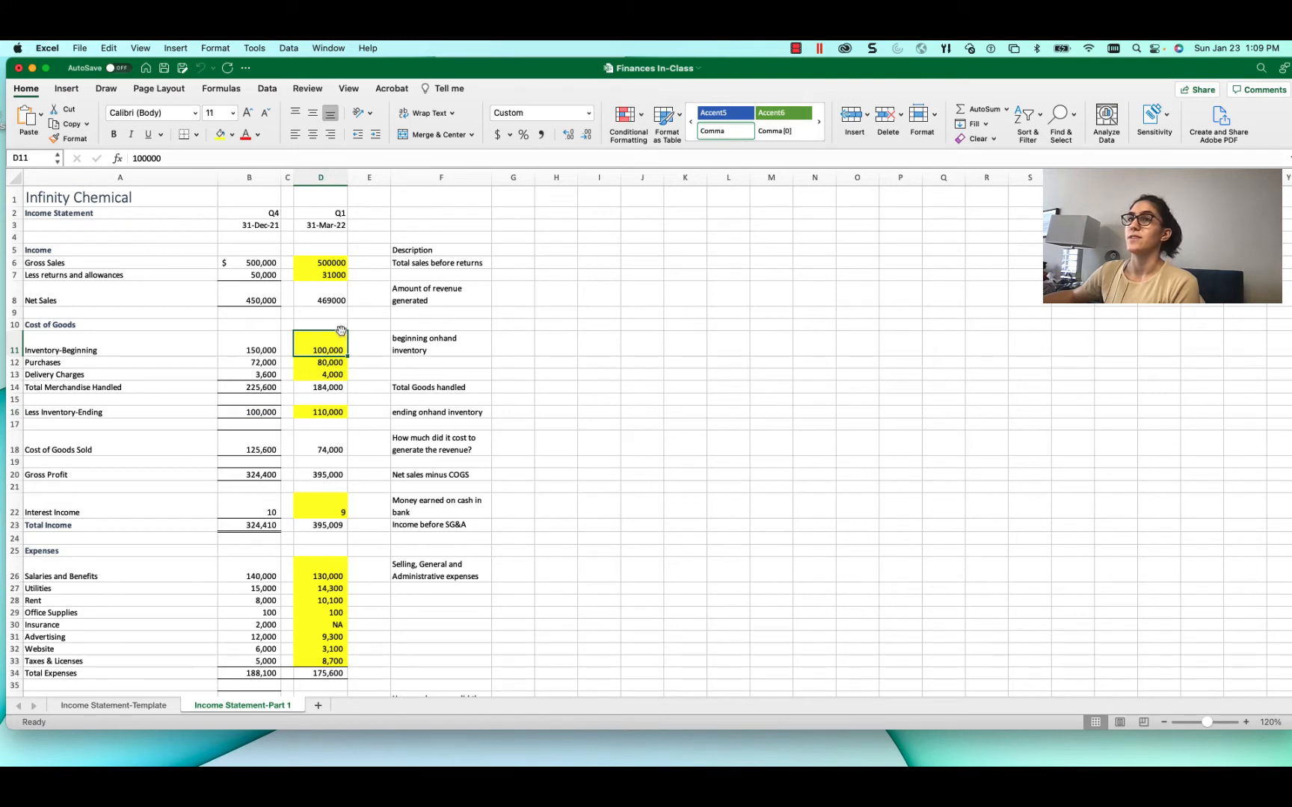
pyautogui.click(314, 365)
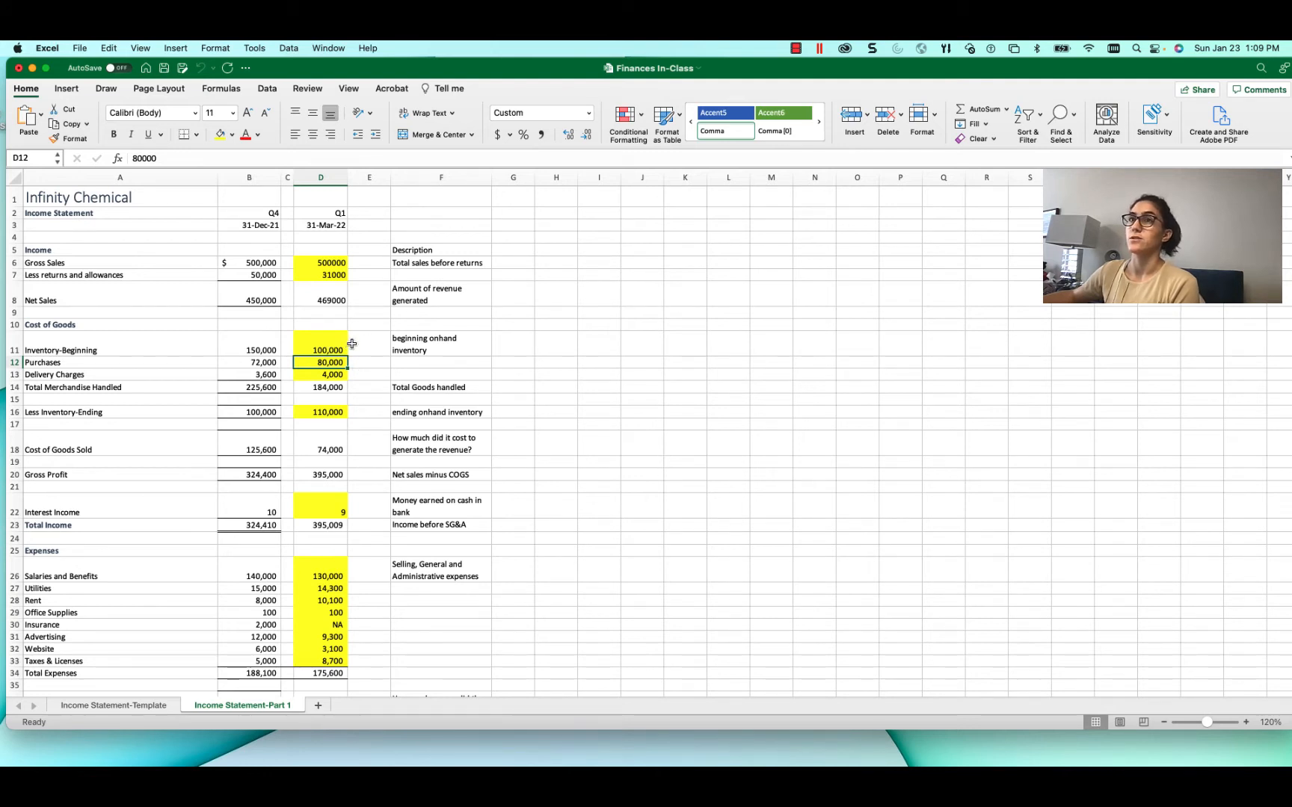
pyautogui.click(307, 376)
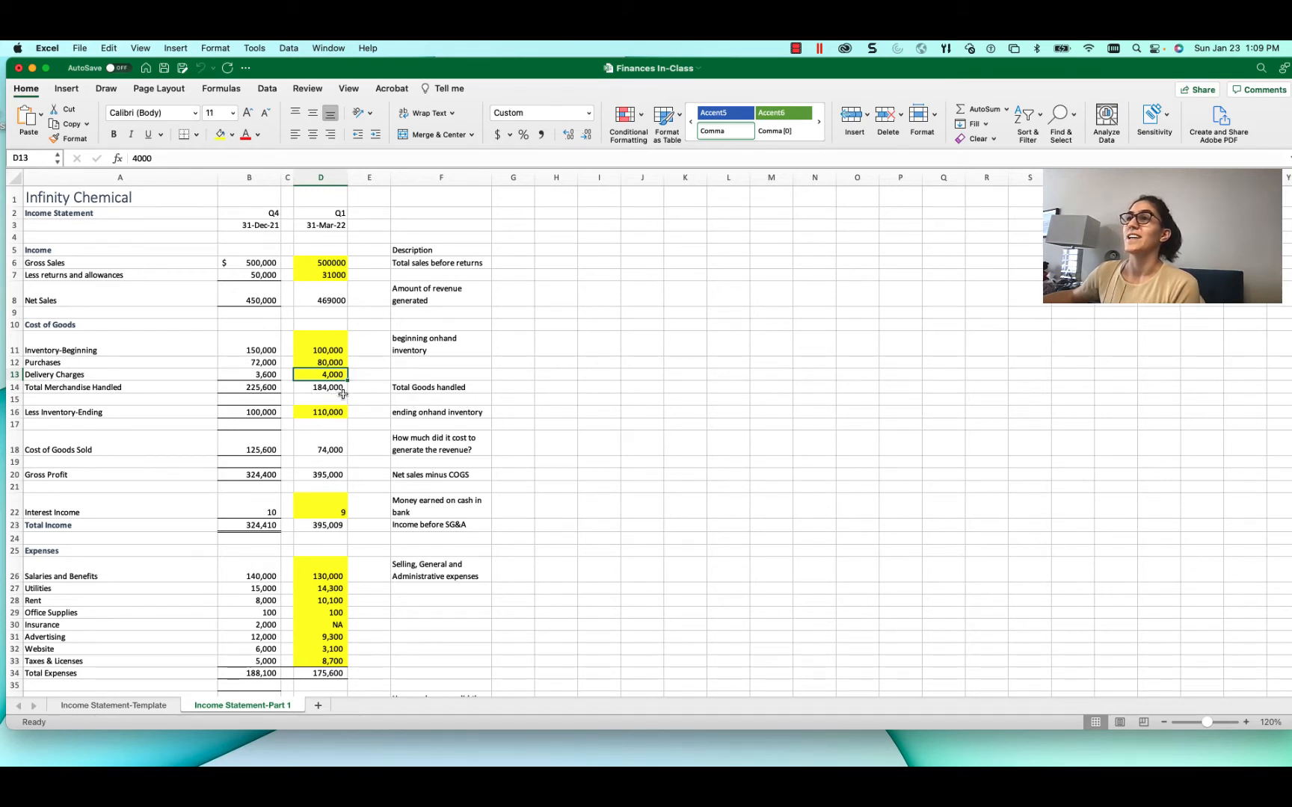
# - Inspect the Q1 Total Merchandise Handled formula and select the inventory, purchases and delivery cells it sums, D11:D13
pyautogui.click(311, 389)
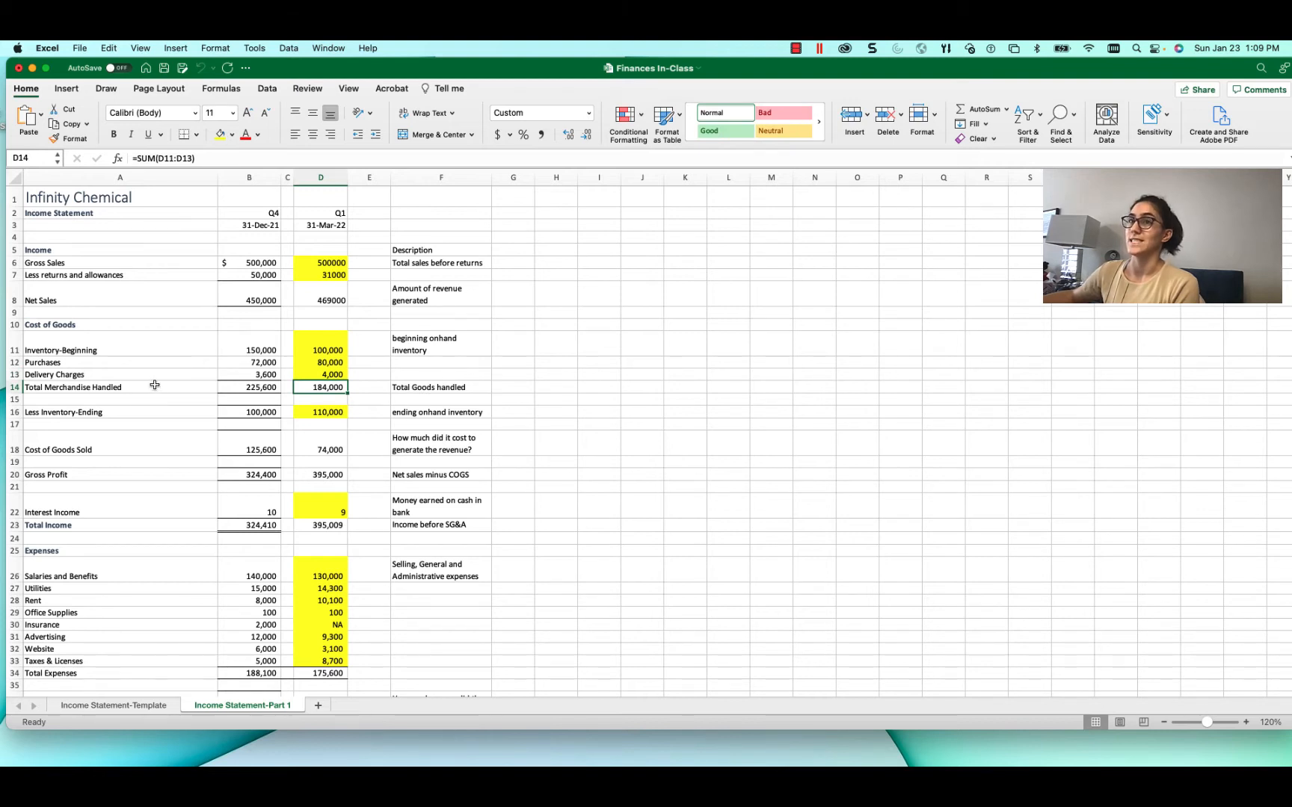
pyautogui.click(325, 352)
pyautogui.moveTo(325, 352); pyautogui.dragTo(320, 380)
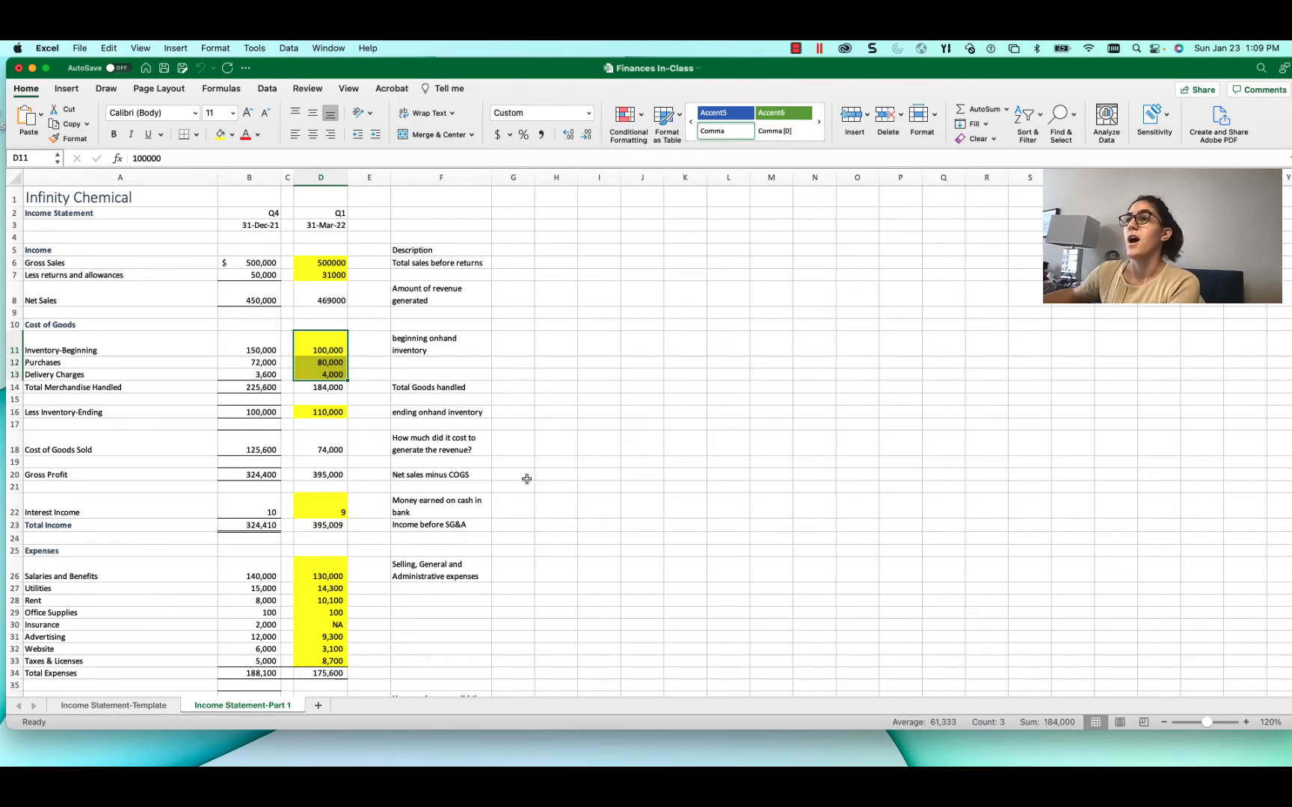
# - Examine how Q1 Cost of Goods Sold is calculated from Total Merchandise Handled less ending inventory
pyautogui.click(134, 447)
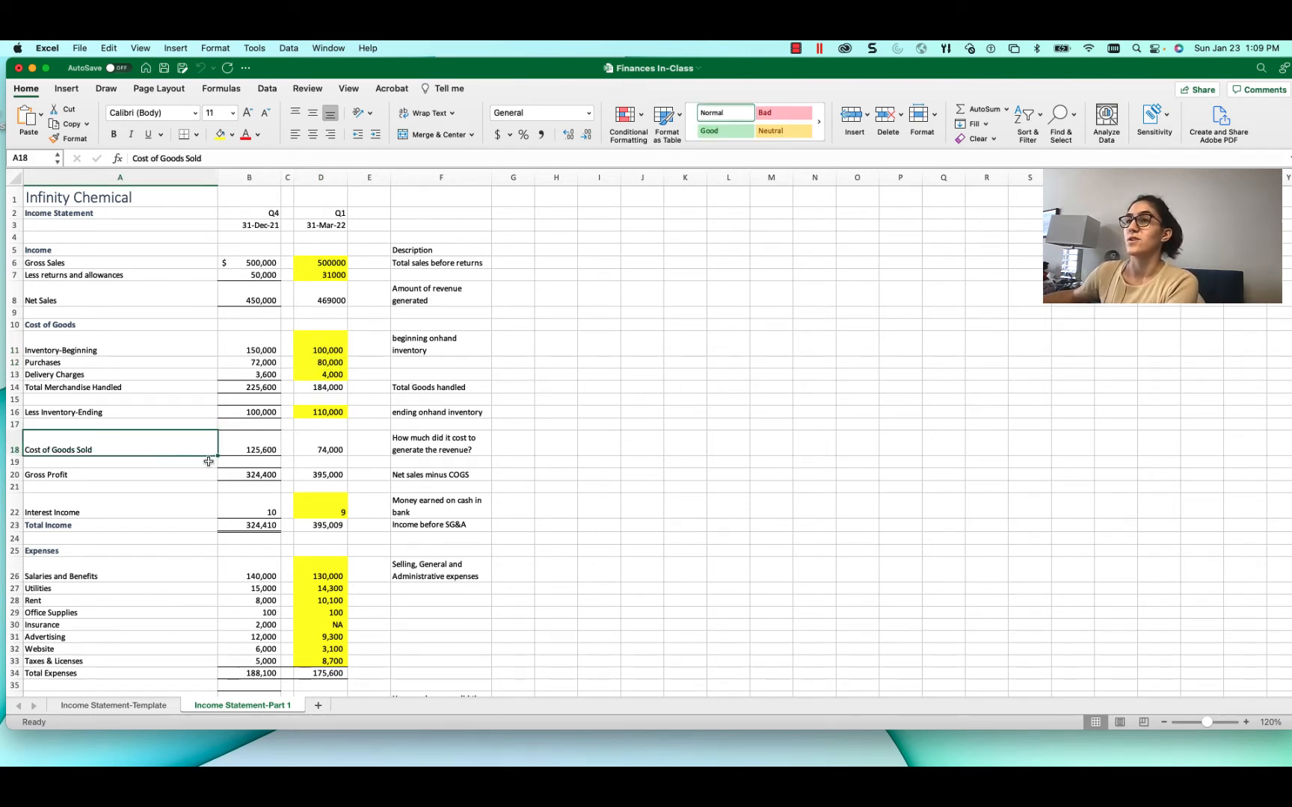
pyautogui.click(334, 451)
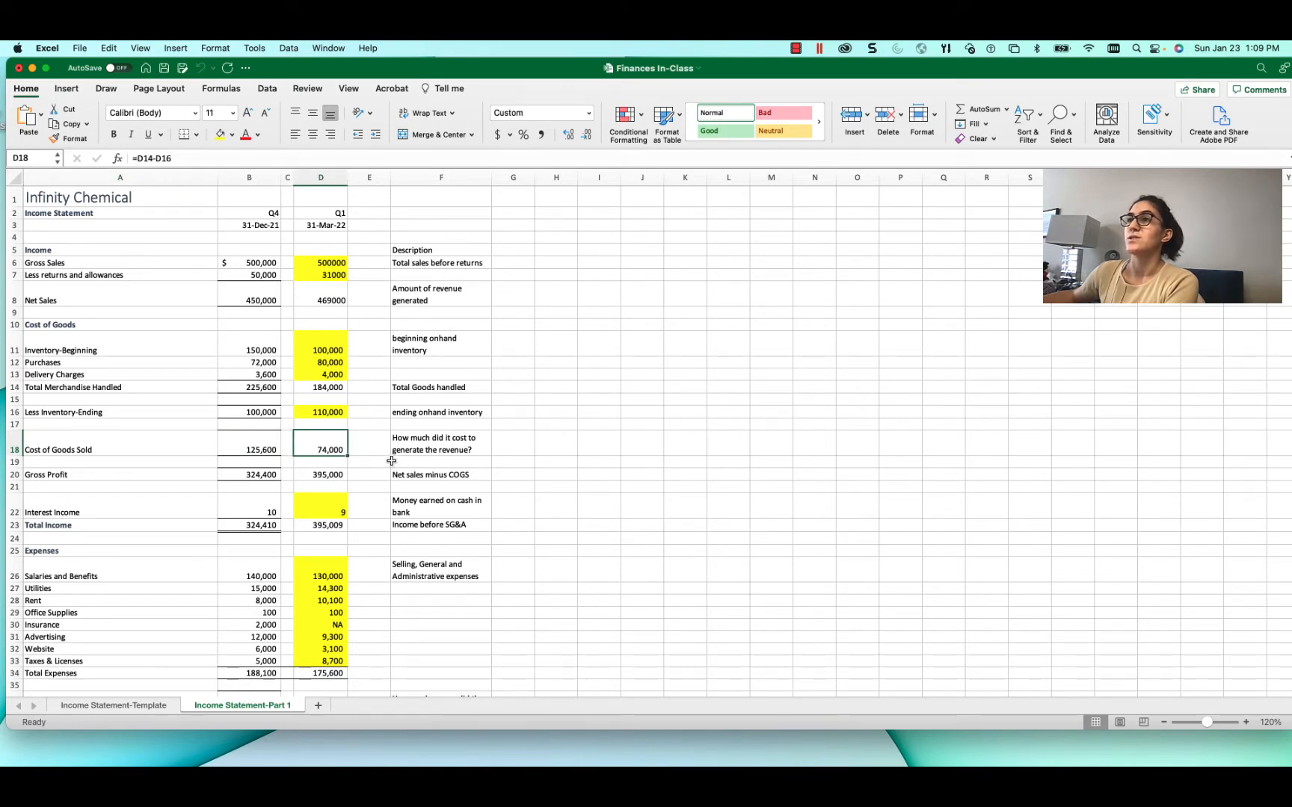
pyautogui.click(320, 388)
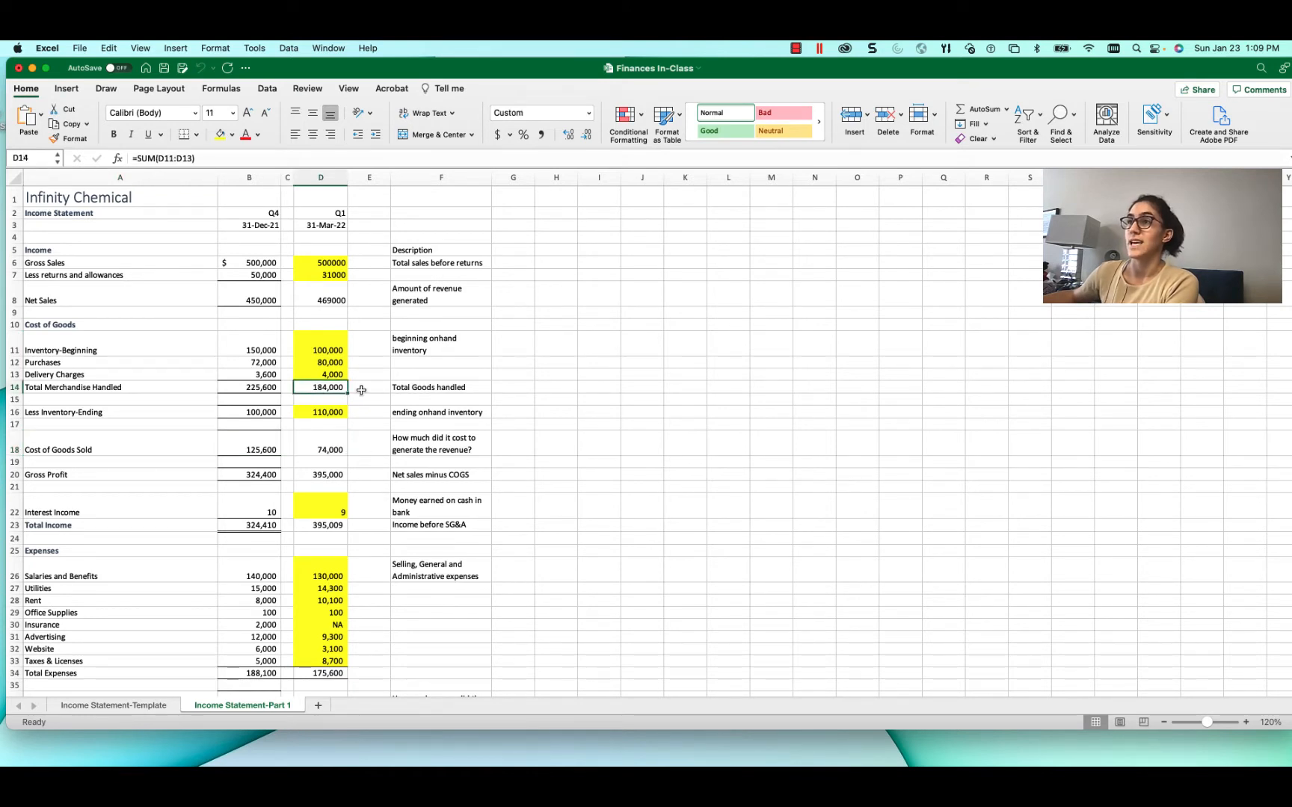
pyautogui.click(326, 415)
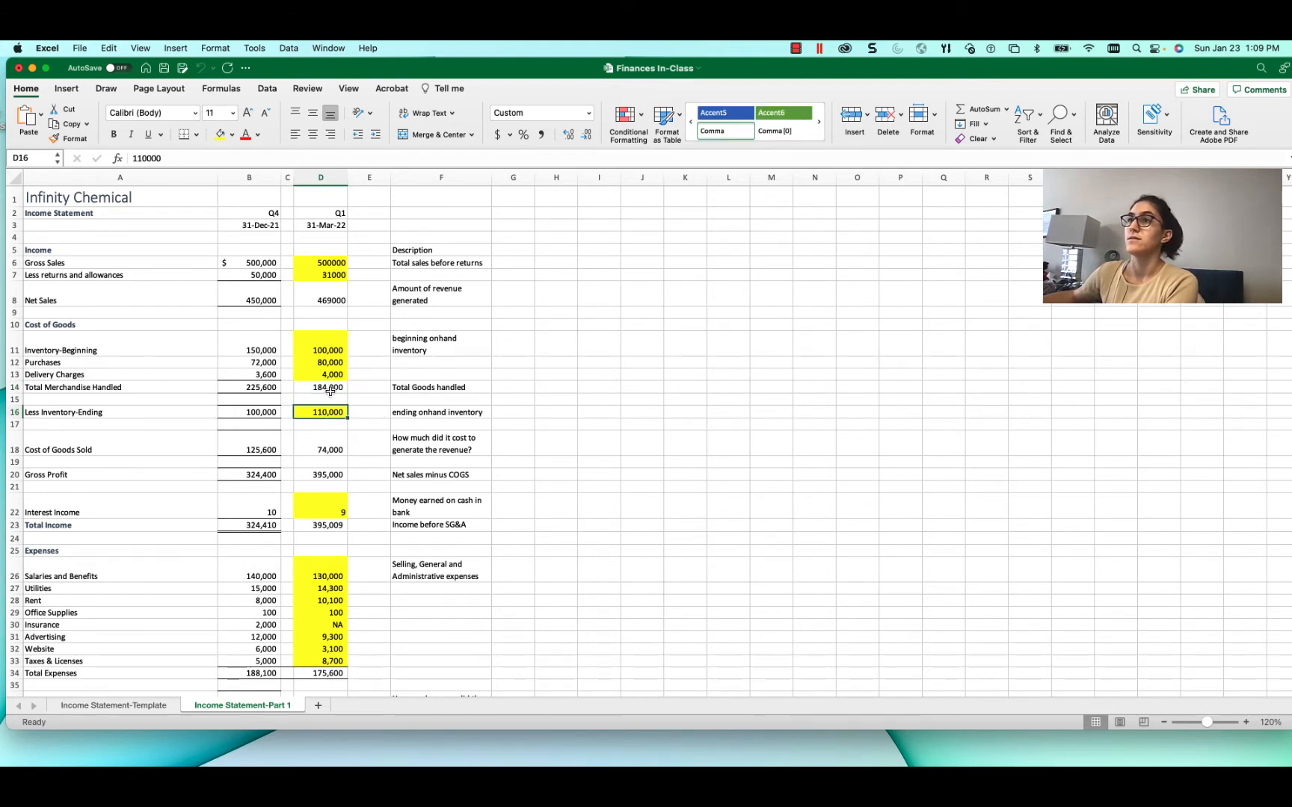
pyautogui.click(328, 389)
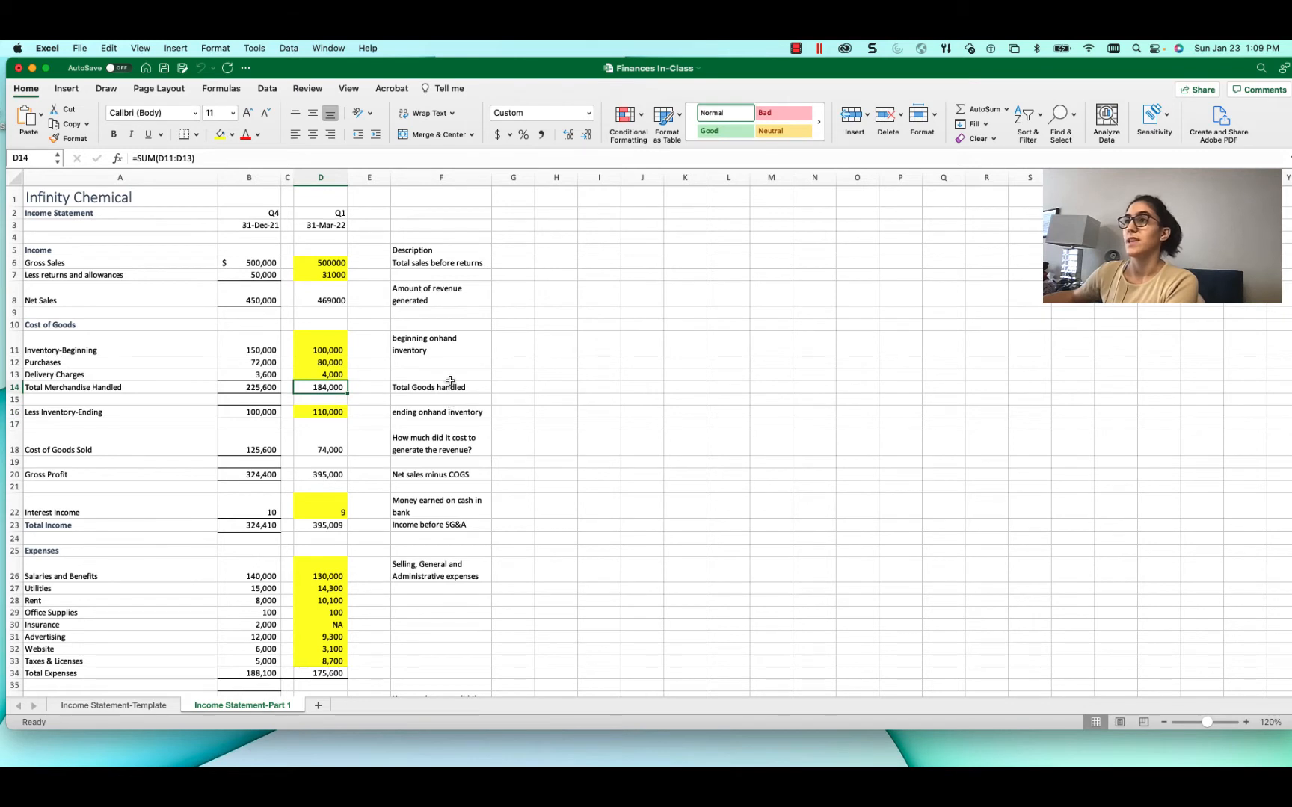
pyautogui.click(328, 452)
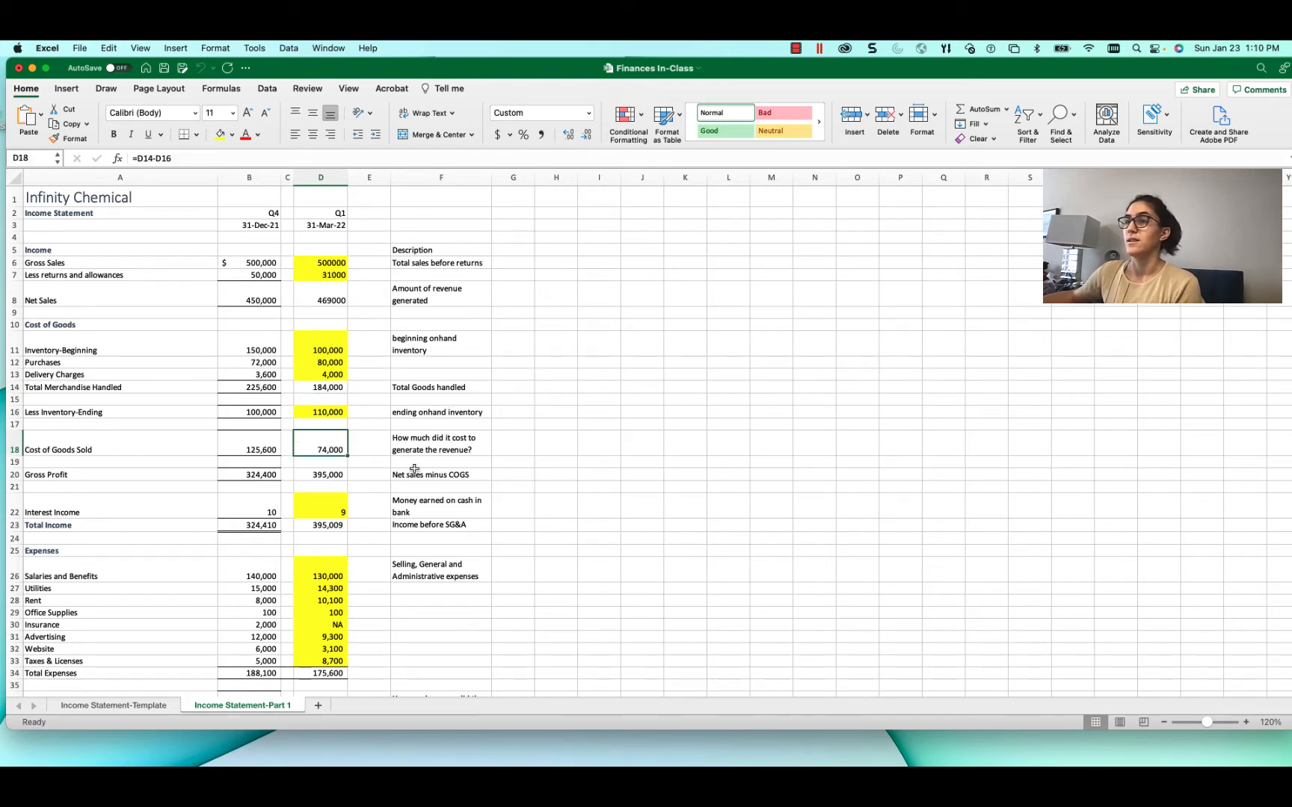
# - Inspect the Q1 Gross Profit formula and the Net Sales and Cost of Goods Sold cells it uses
pyautogui.click(332, 477)
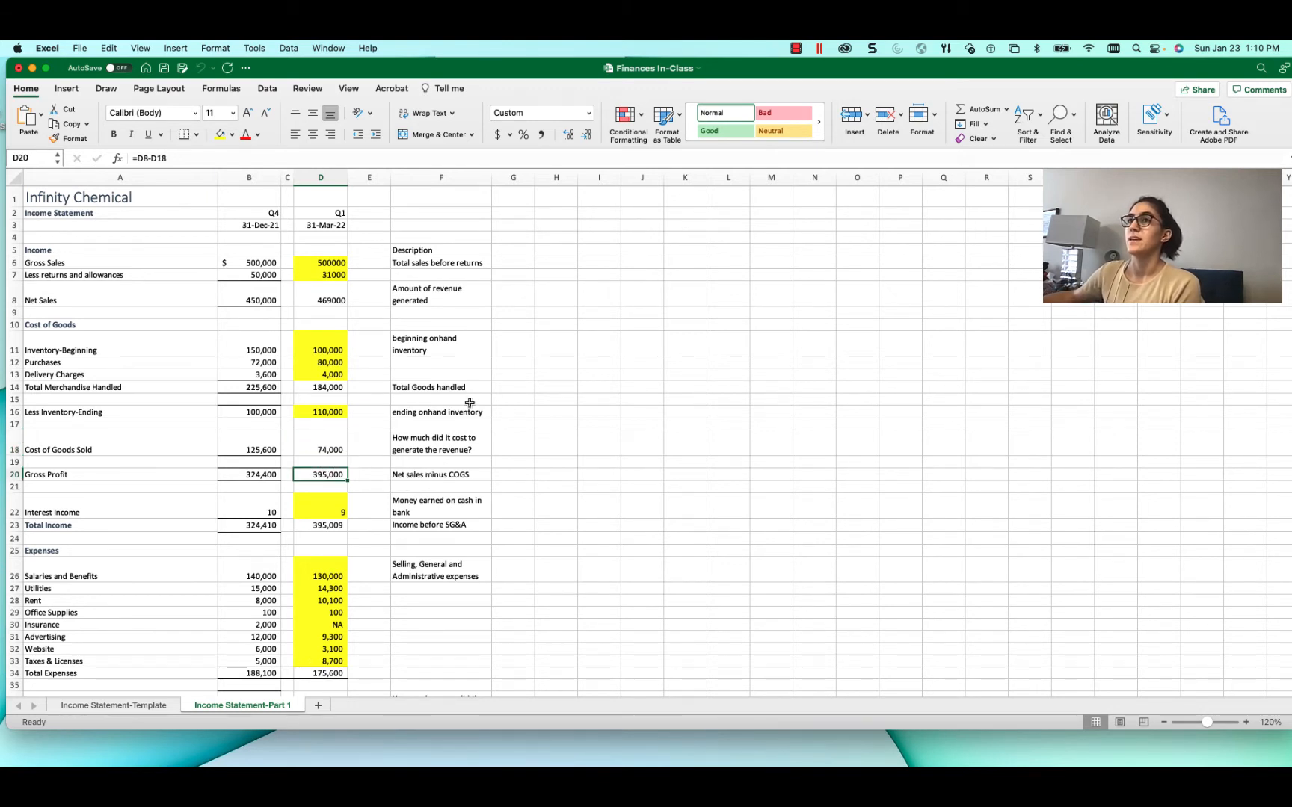
pyautogui.click(337, 301)
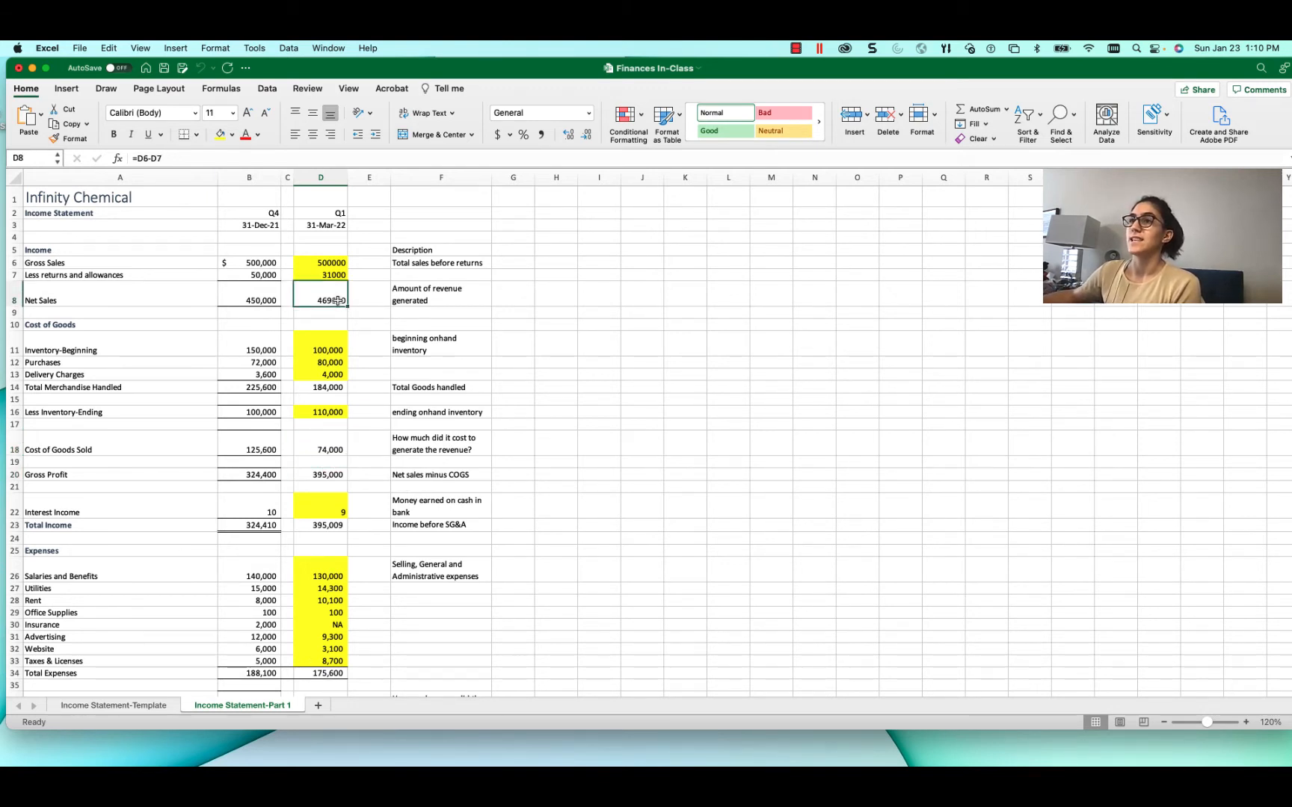
pyautogui.click(307, 456)
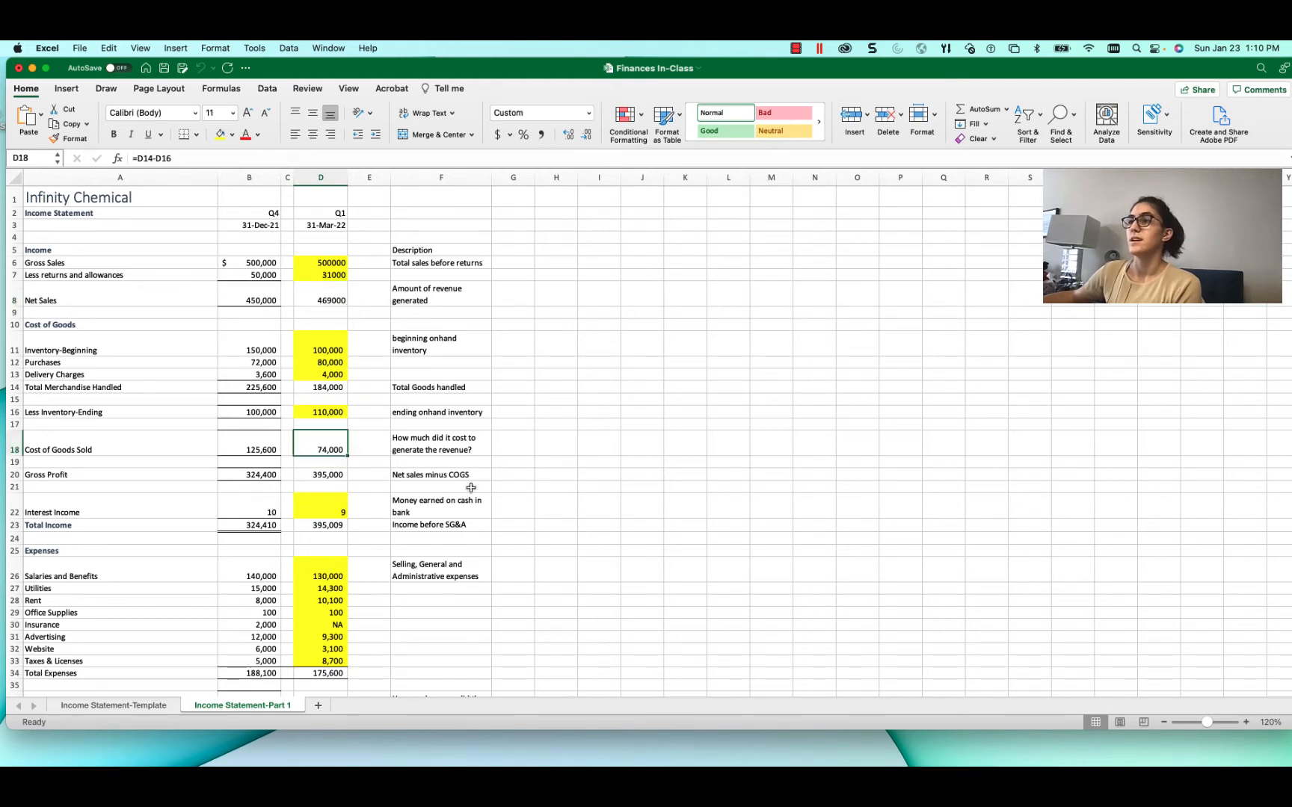
# - Review the Q1 interest income entry and how Total Income adds it to Gross Profit
pyautogui.click(319, 513)
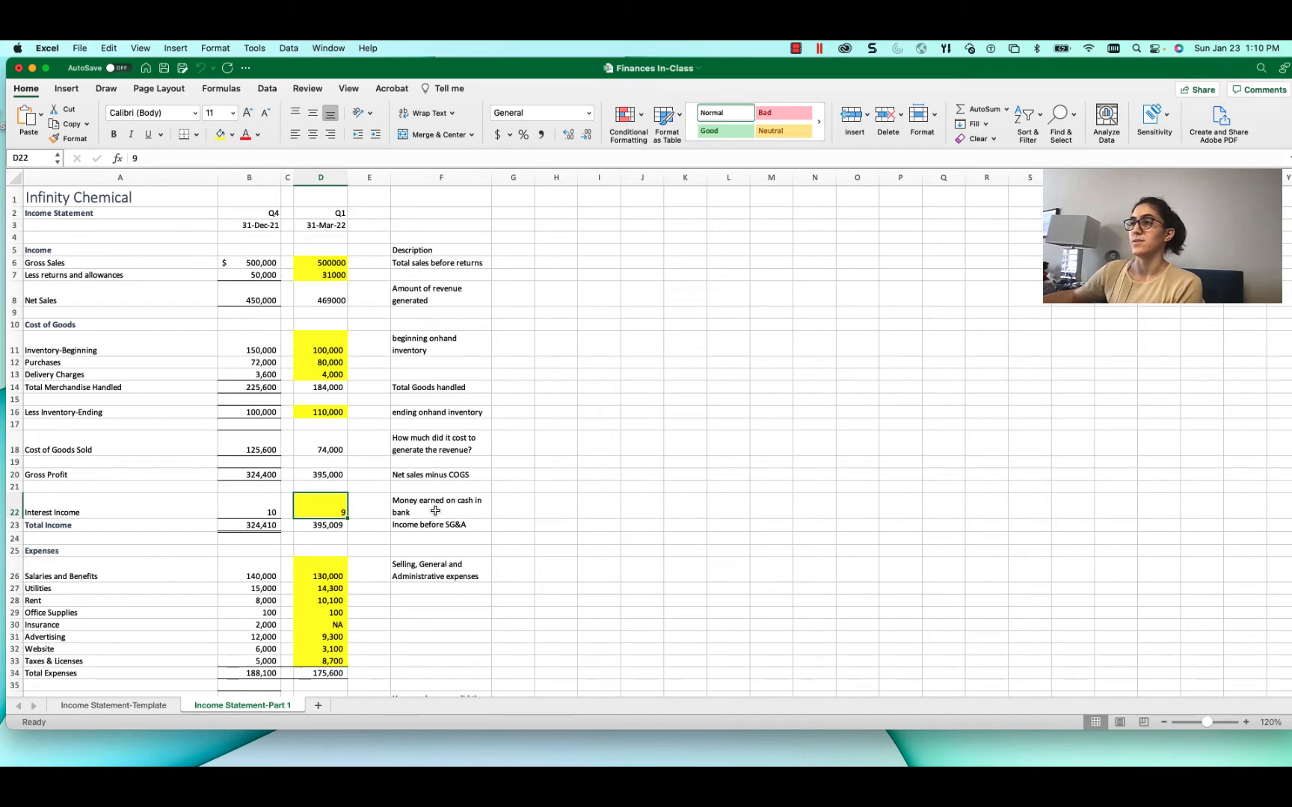
pyautogui.click(318, 528)
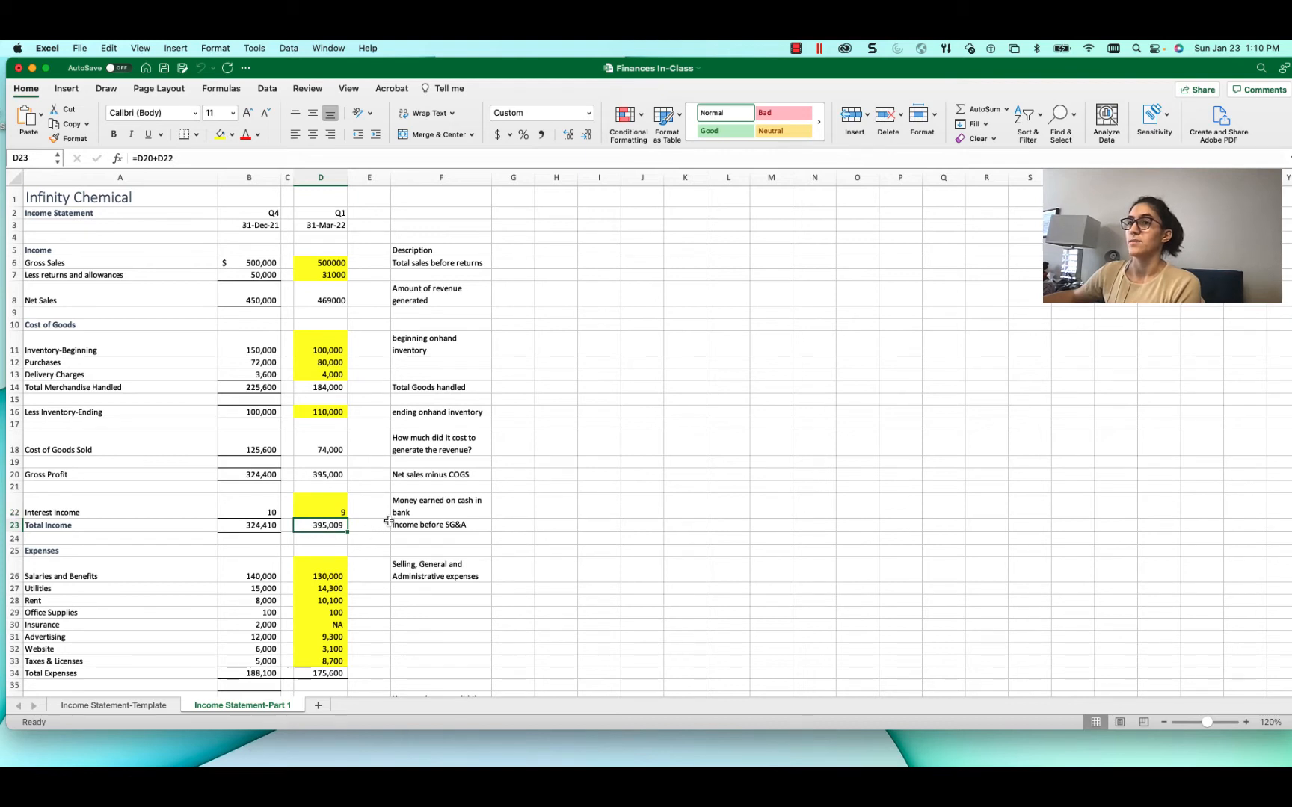
pyautogui.click(340, 477)
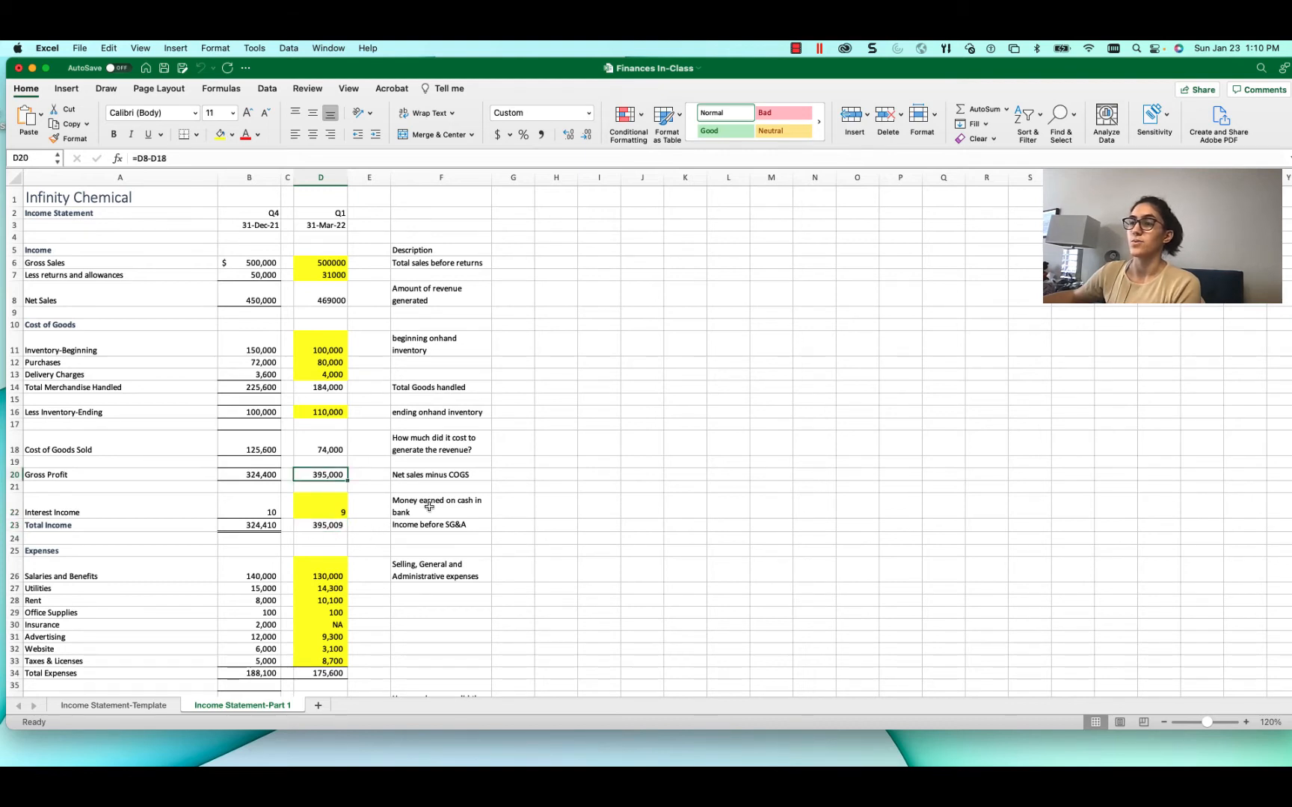
pyautogui.click(327, 510)
pyautogui.click(318, 529)
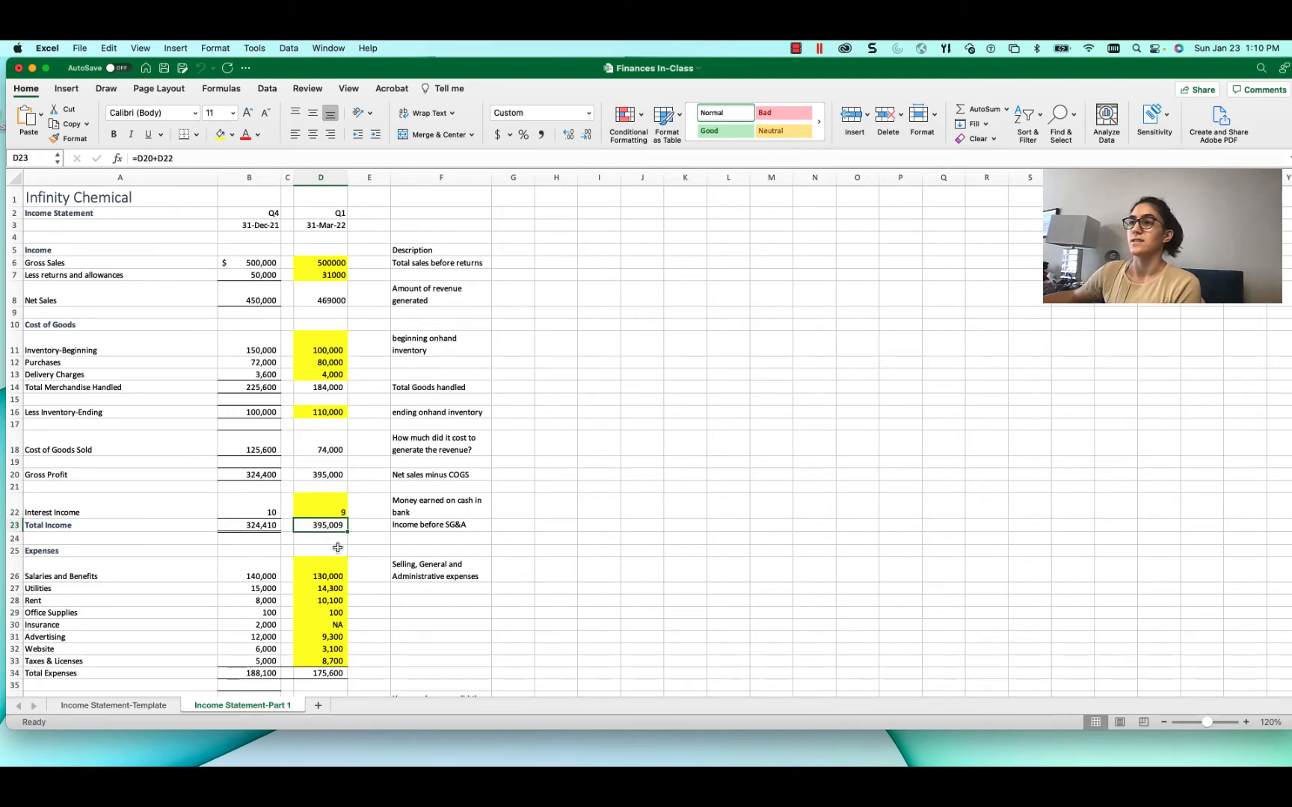
# - Inspect the Q1 expense entries for salaries and benefits, utilities, rent and office supplies
pyautogui.scroll(-1, 371, 546)
pyautogui.scroll(-3, 374, 552)
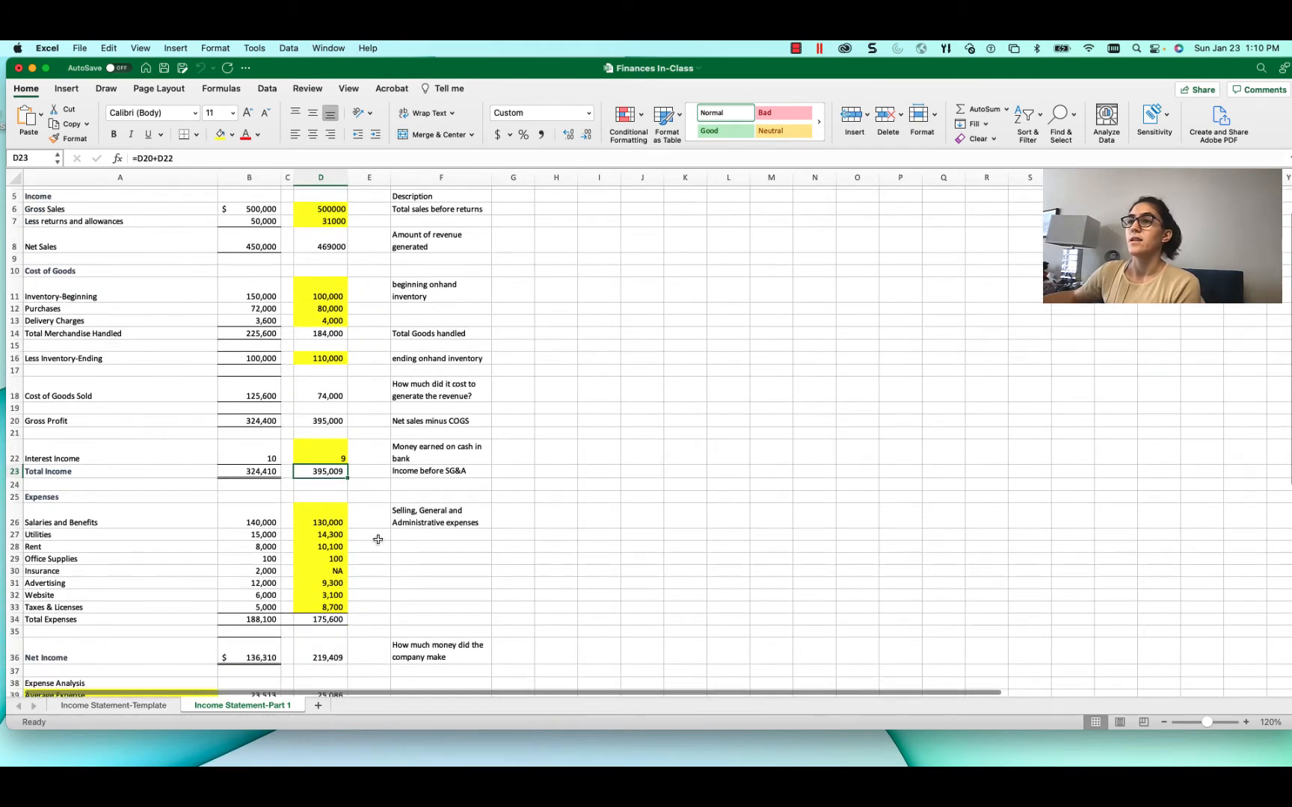
pyautogui.scroll(-1, 396, 503)
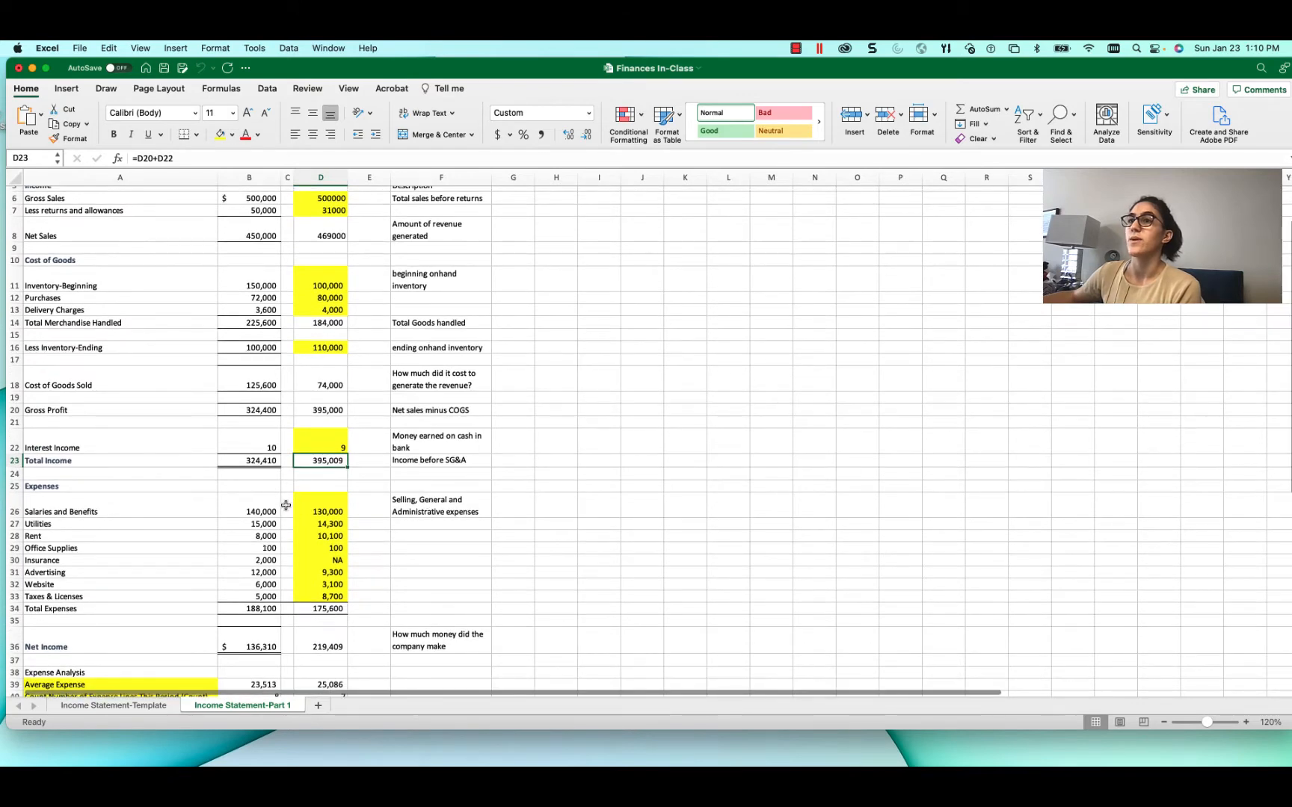
pyautogui.click(318, 512)
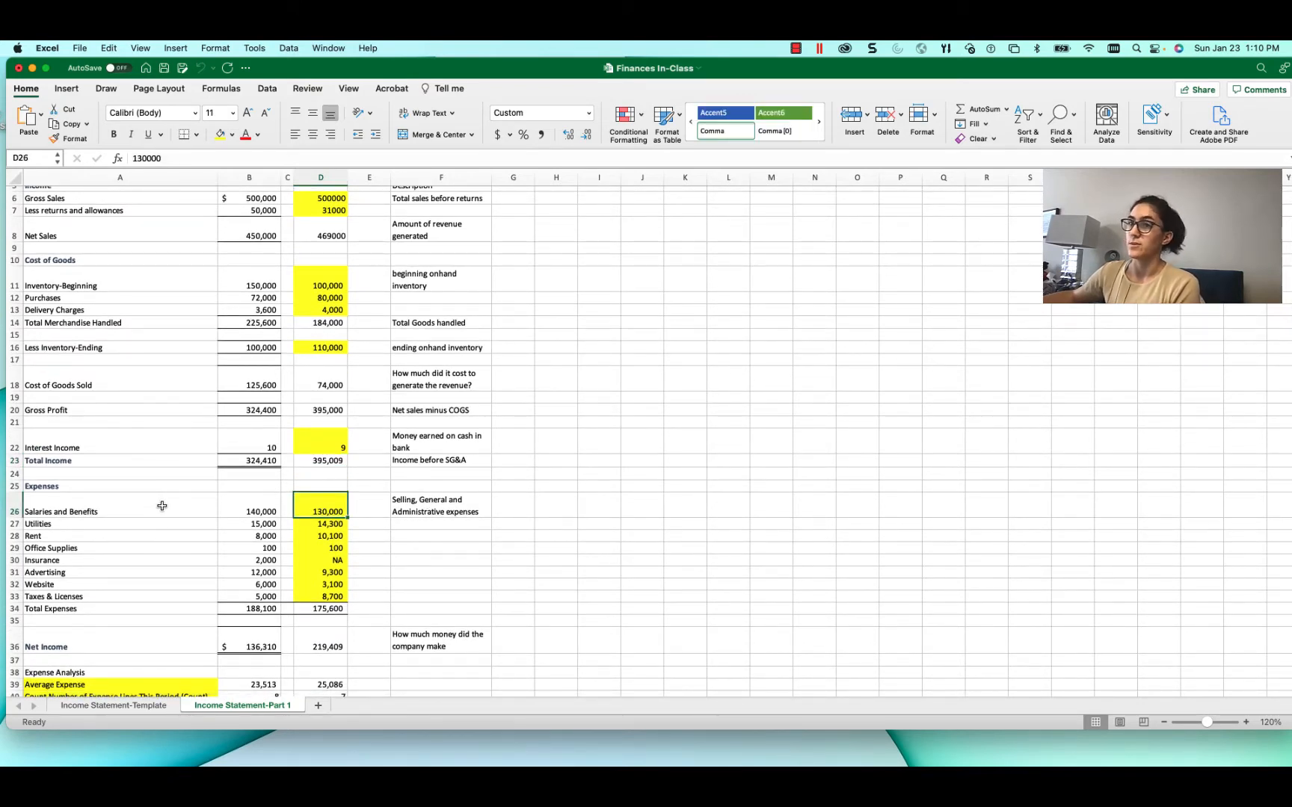
pyautogui.click(315, 524)
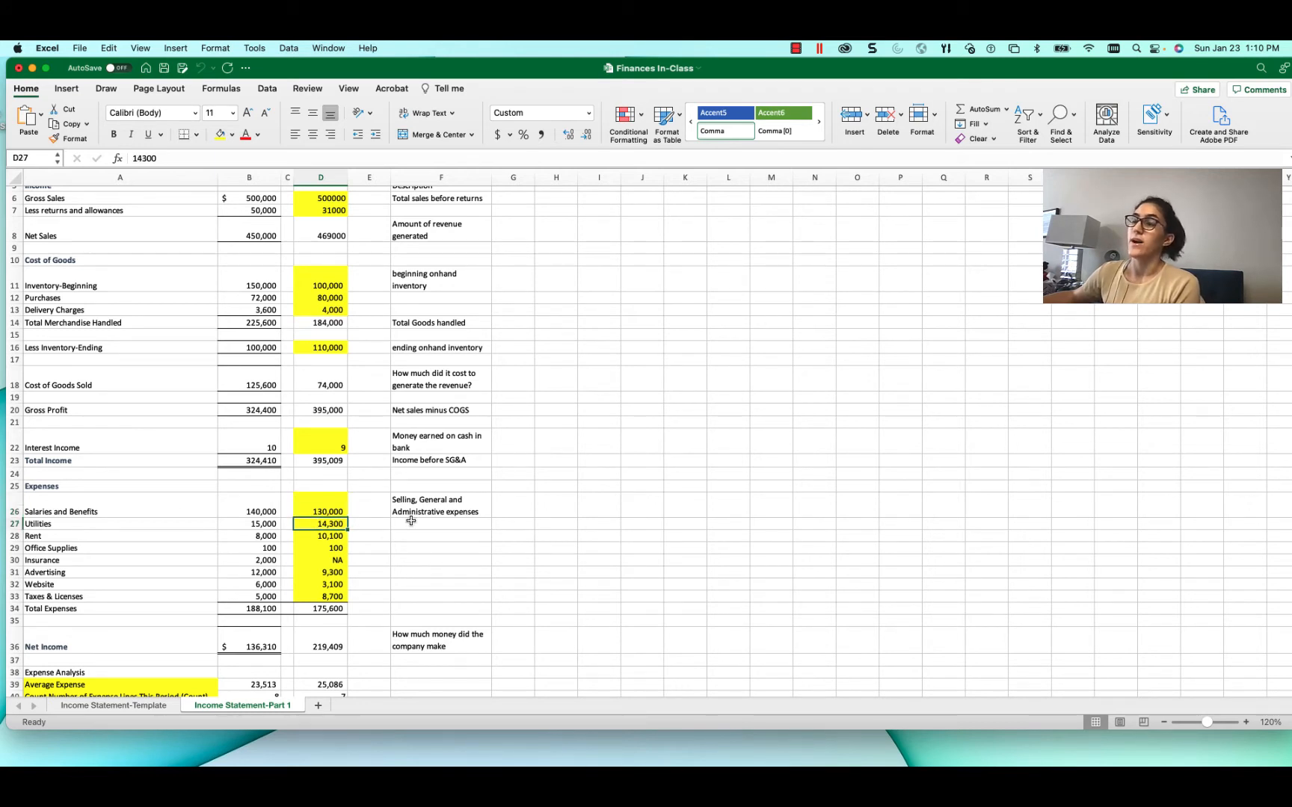
pyautogui.click(328, 537)
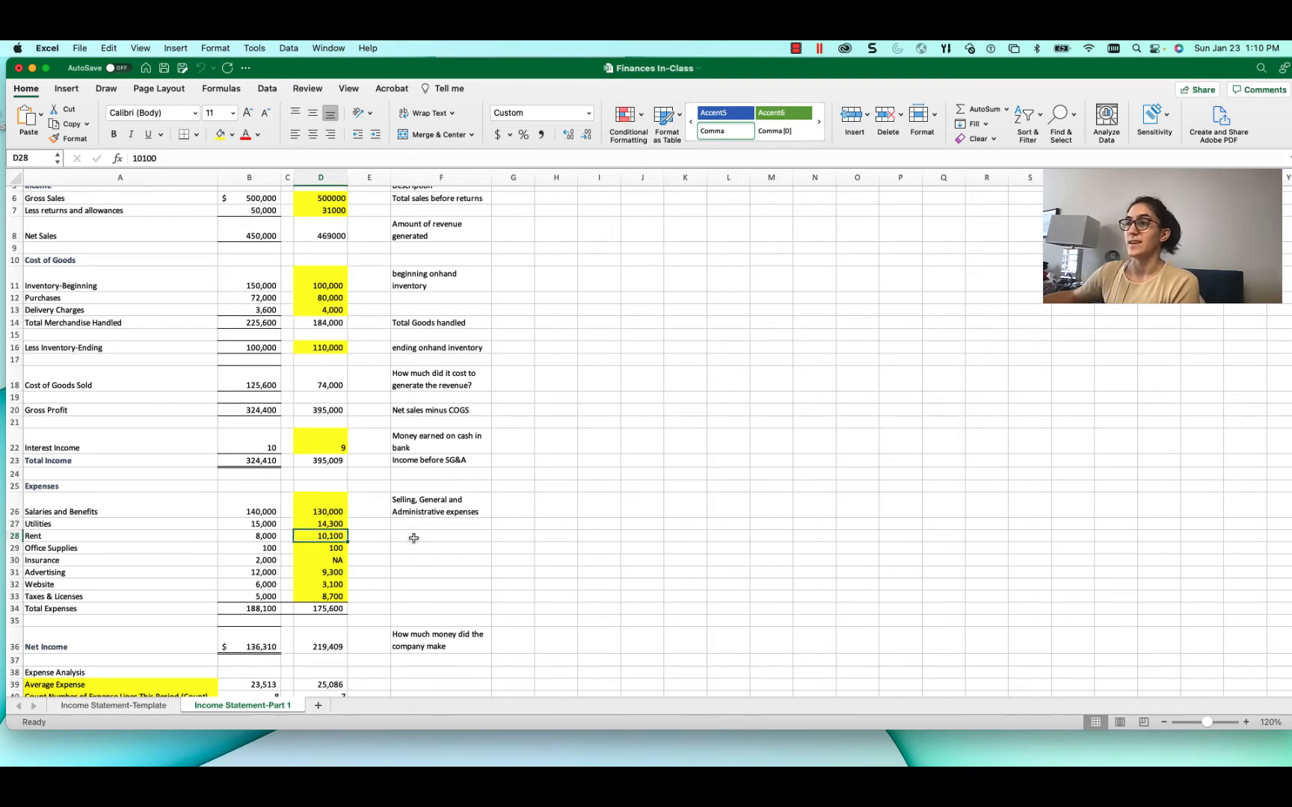
pyautogui.click(324, 551)
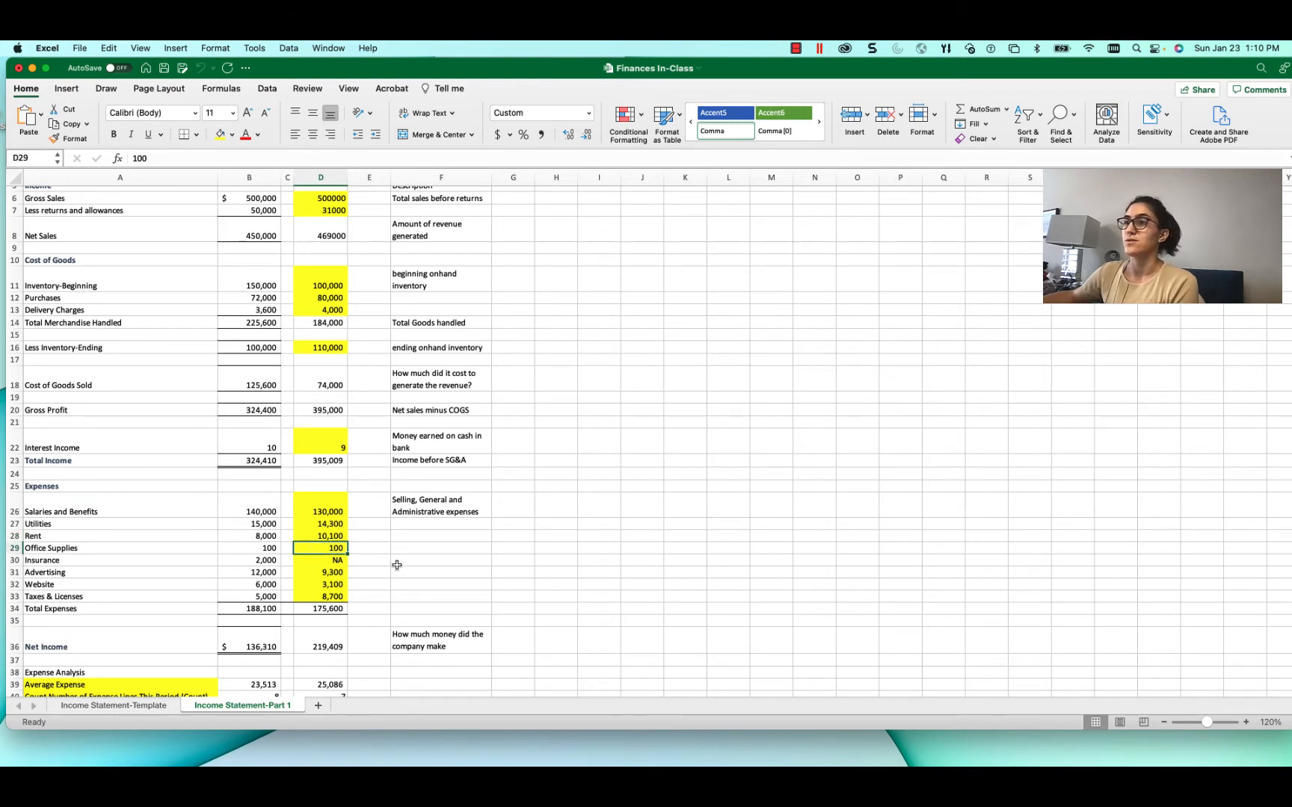
# - Compare the Q1 insurance entry with the Q4 insurance expense
pyautogui.click(314, 560)
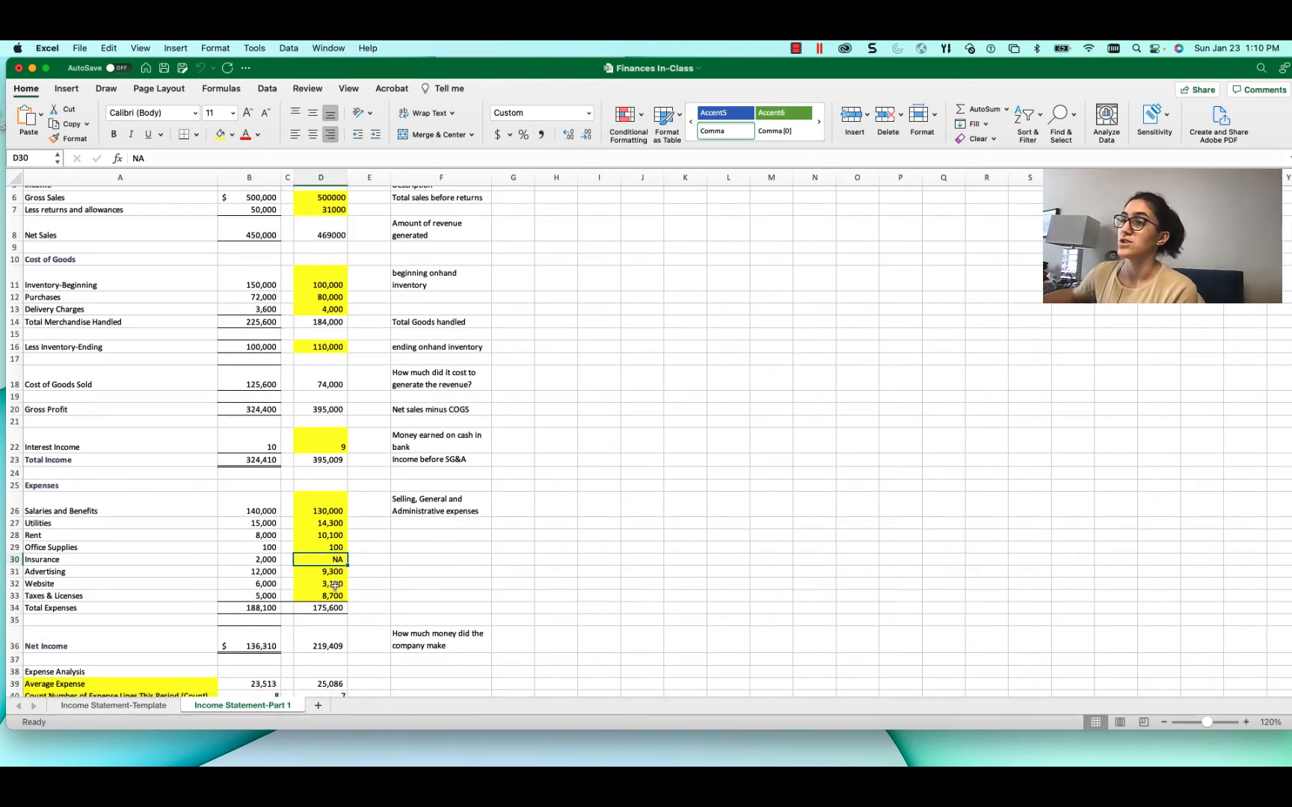
pyautogui.scroll(3, 342, 569)
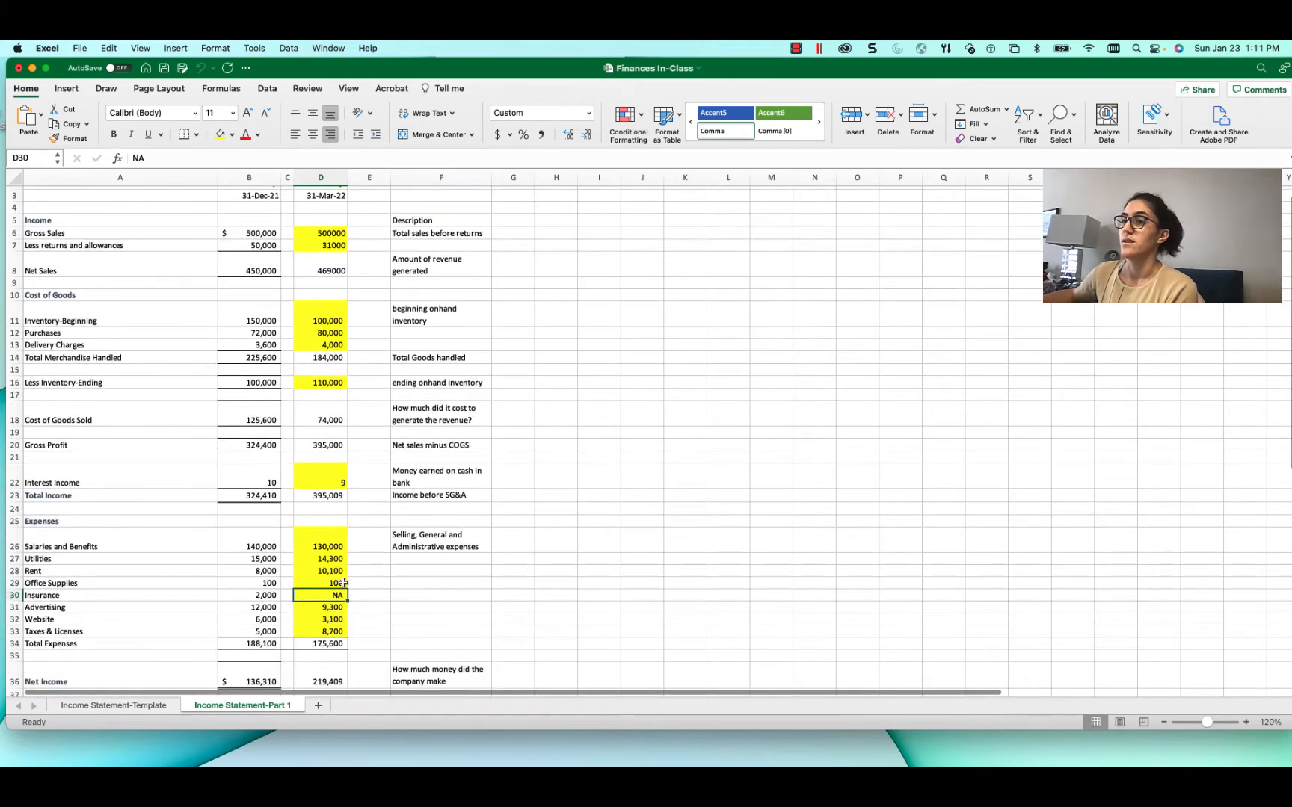
pyautogui.click(228, 596)
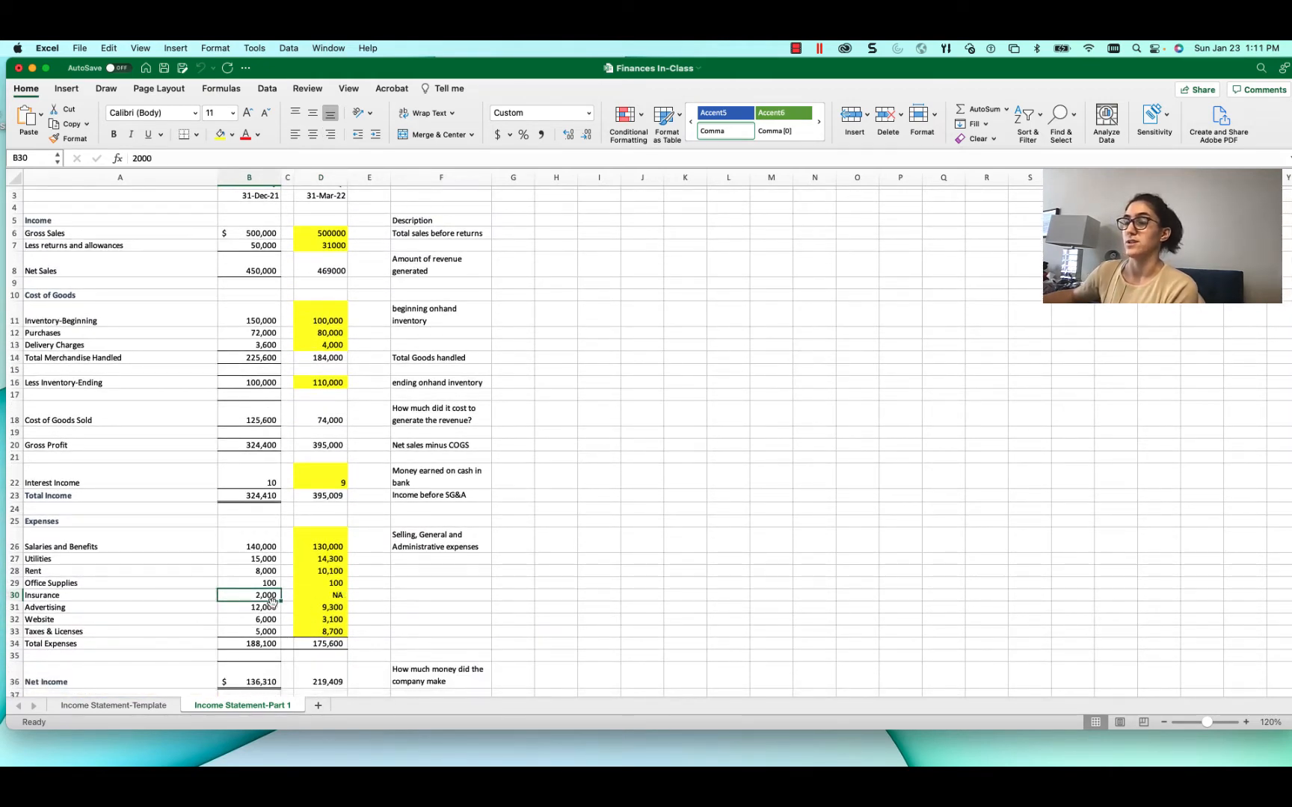
# - Inspect the Q1 expense entries for advertising, website, and taxes and licenses
pyautogui.click(322, 604)
pyautogui.scroll(-1, 380, 615)
pyautogui.scroll(-1, 379, 611)
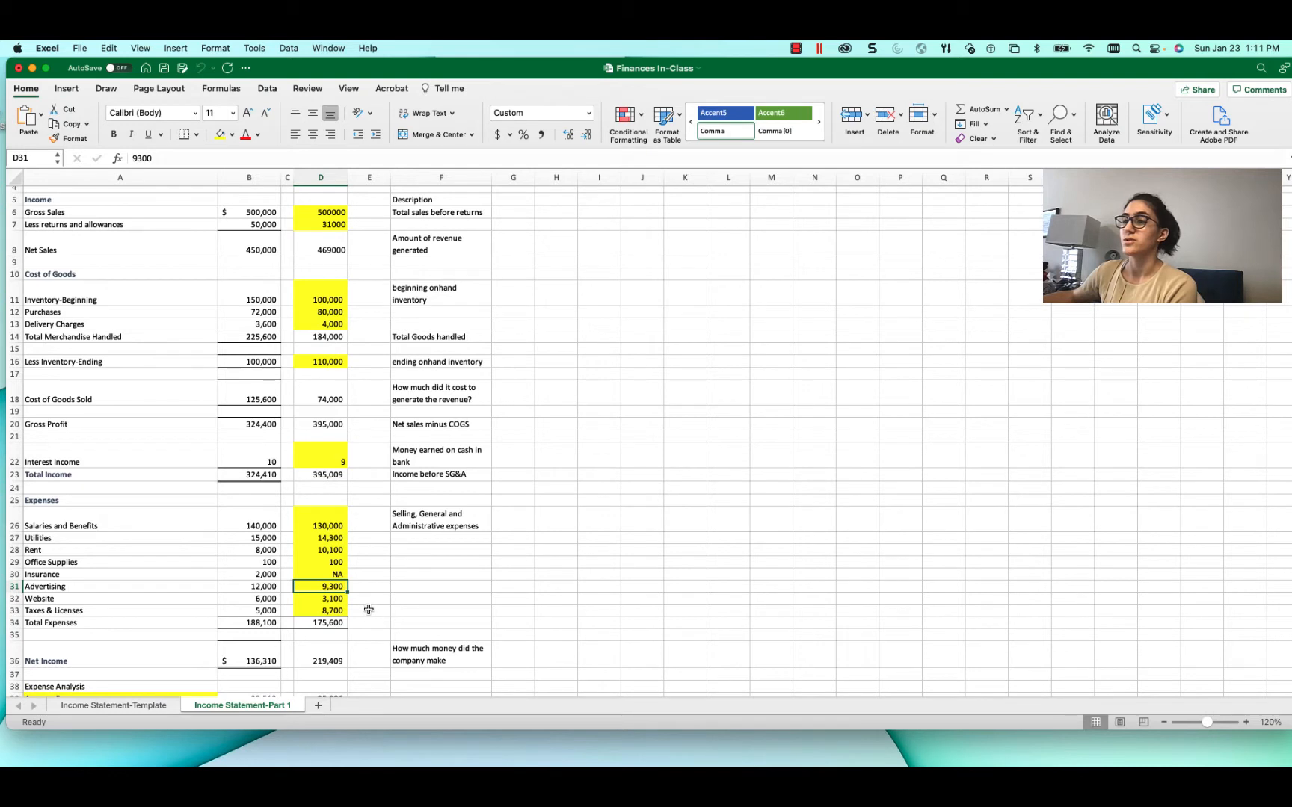
pyautogui.click(312, 600)
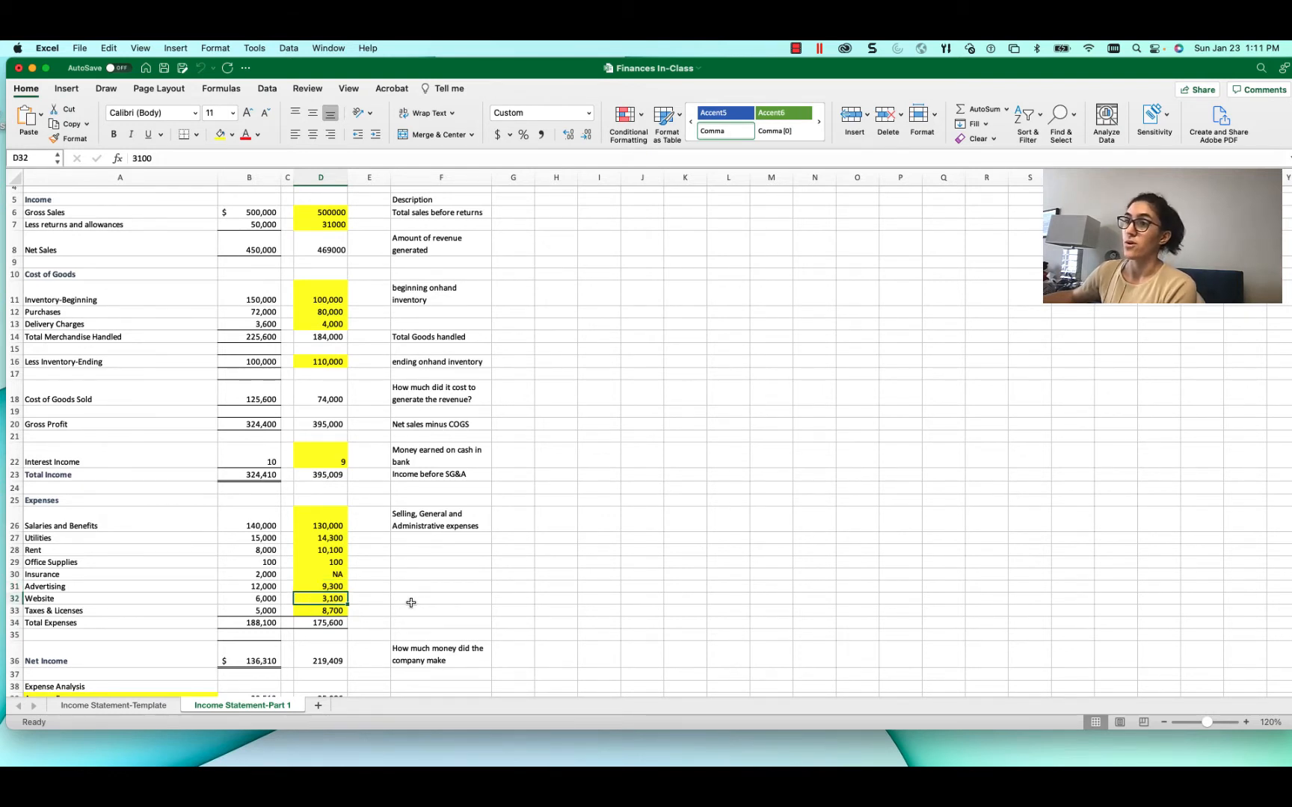
pyautogui.scroll(-1, 411, 603)
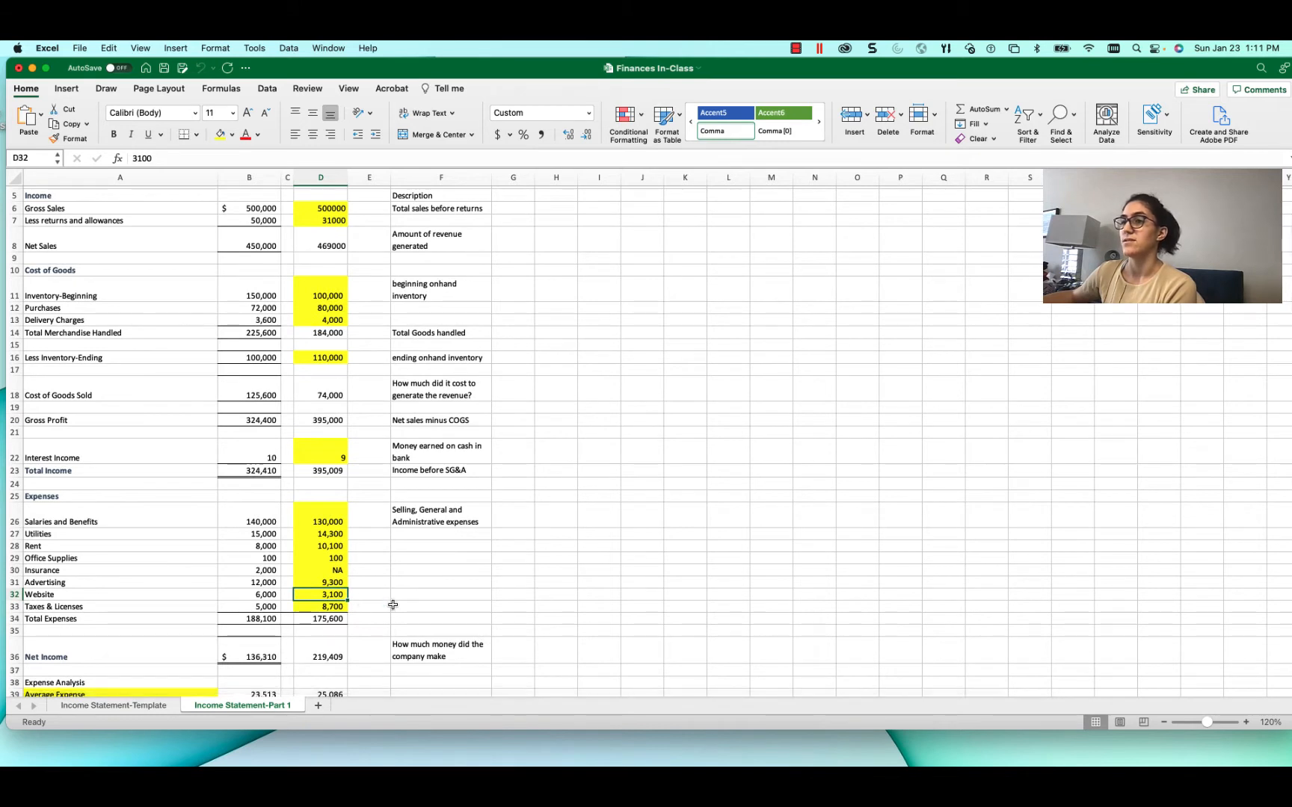
pyautogui.click(311, 607)
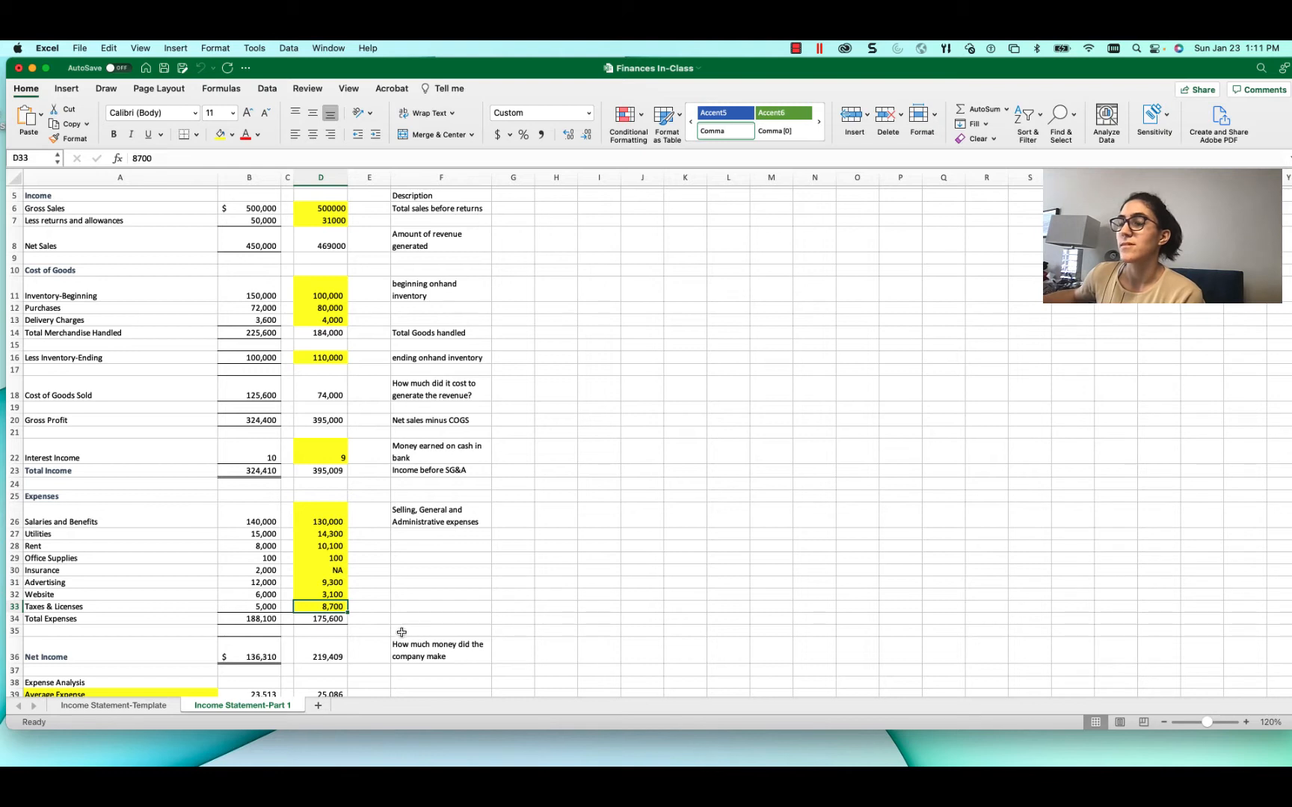
# - Inspect the Q1 Total Expenses formula and select the expense cells it sums, D26:D33
pyautogui.click(310, 620)
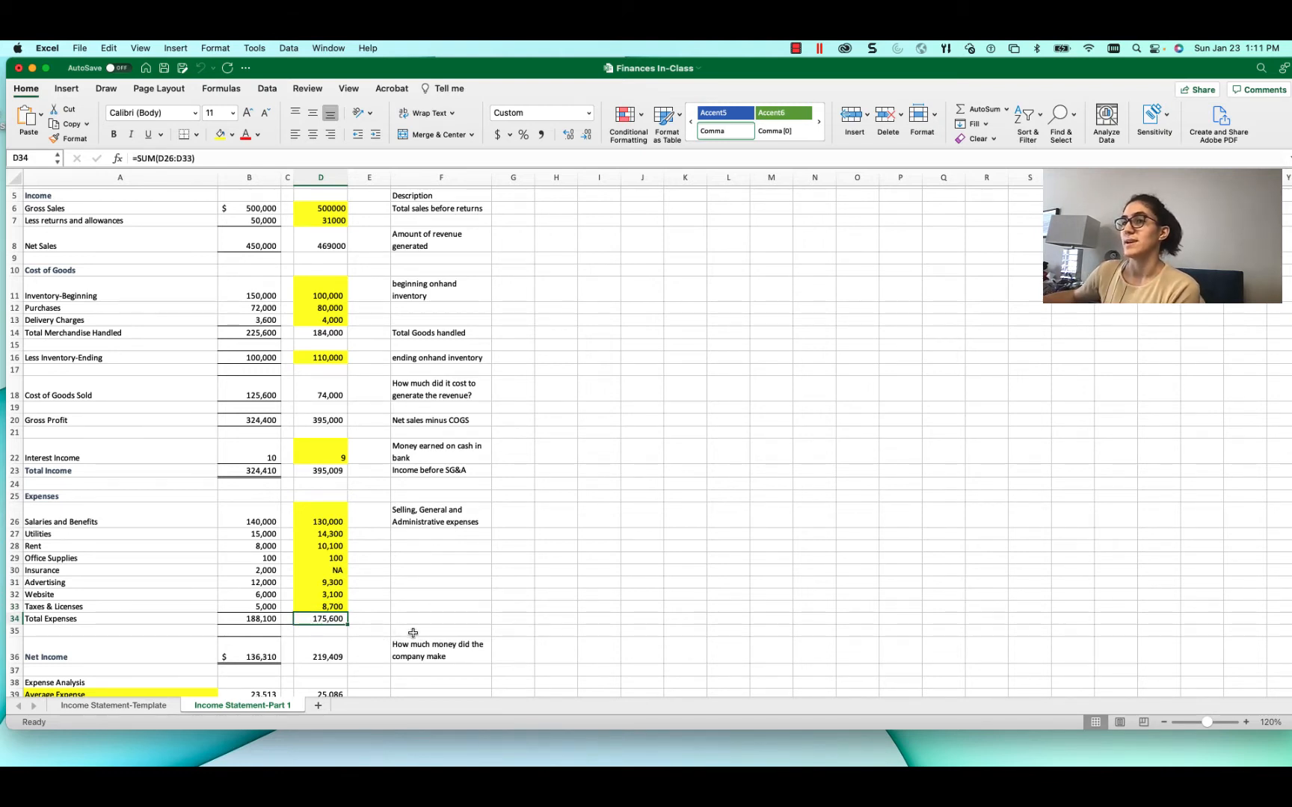
pyautogui.moveTo(327, 517); pyautogui.dragTo(326, 608)
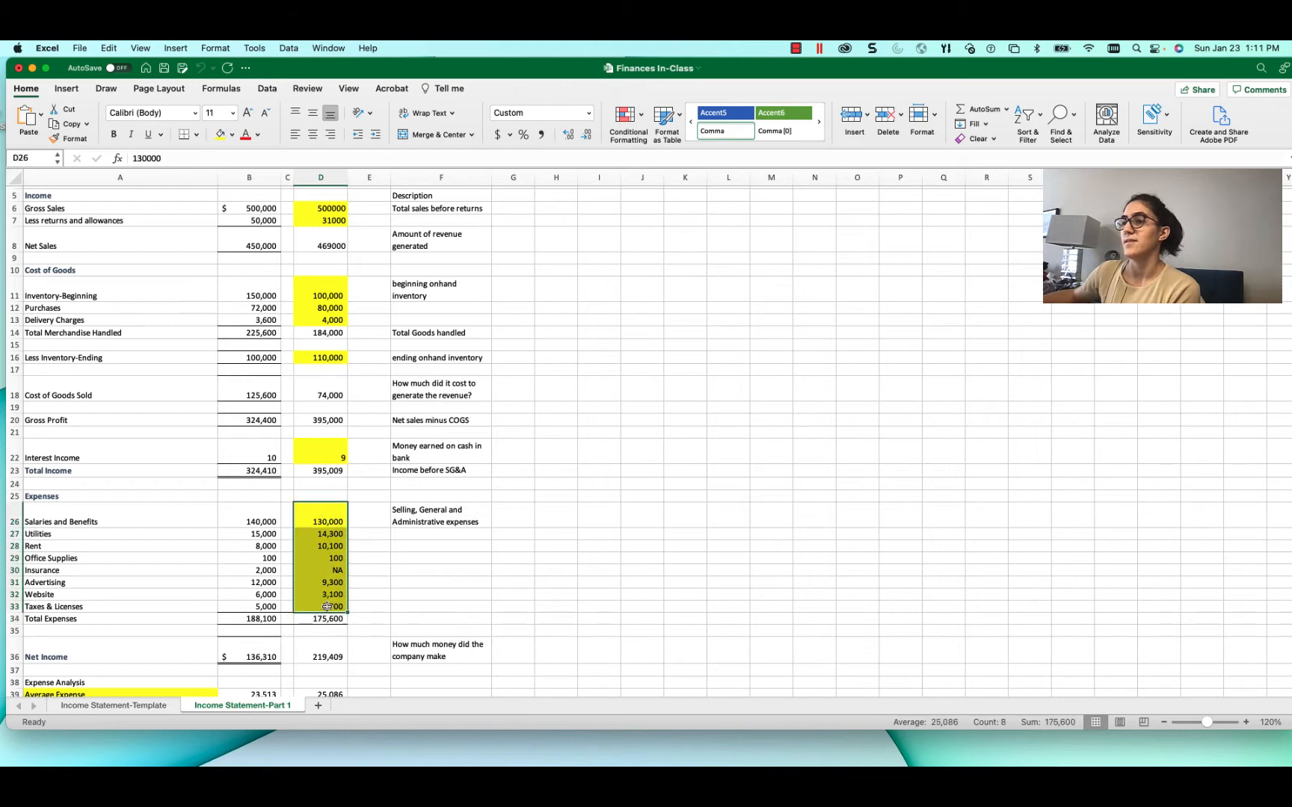
pyautogui.scroll(-5, 411, 610)
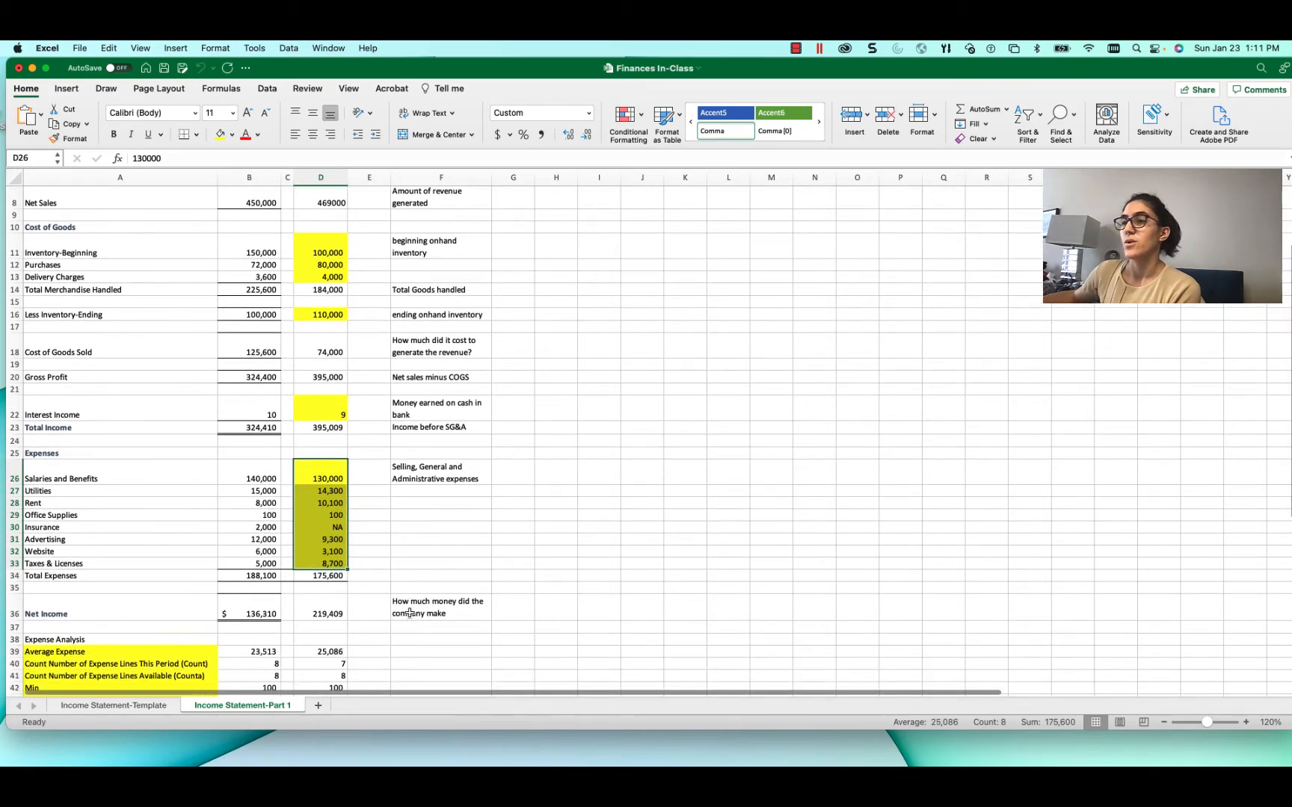
# - Inspect the Q1 Net Income formula together with the Total Income and Total Expenses cells it refers to
pyautogui.moveTo(326, 528); pyautogui.dragTo(324, 534)
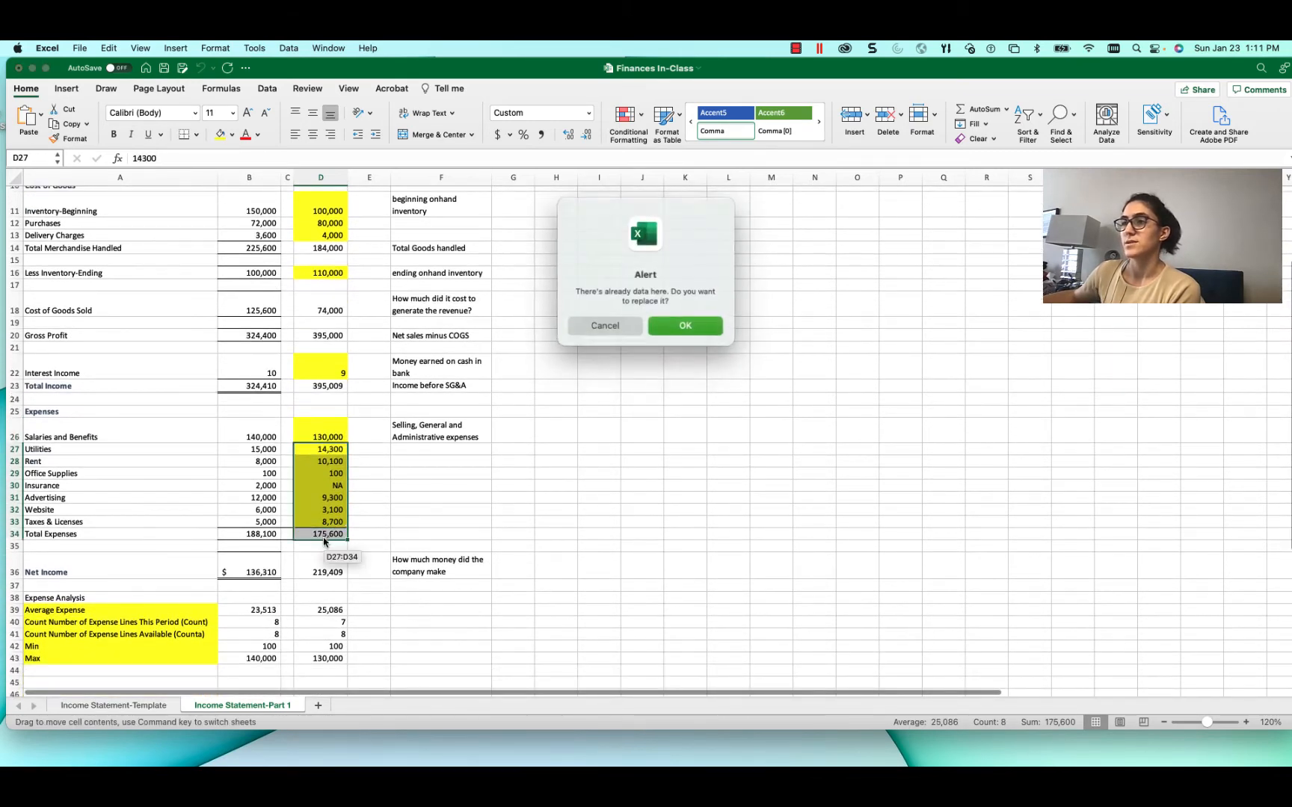
pyautogui.click(604, 326)
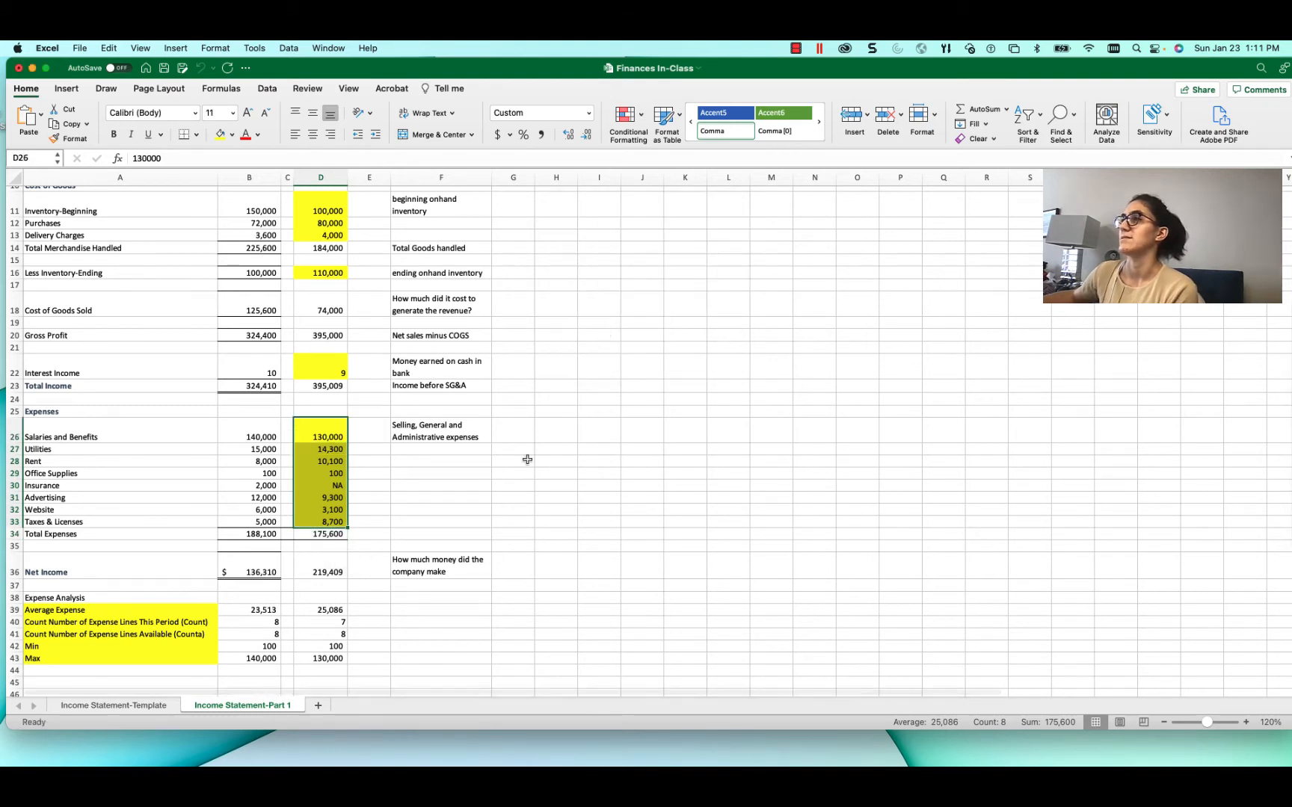
pyautogui.click(339, 568)
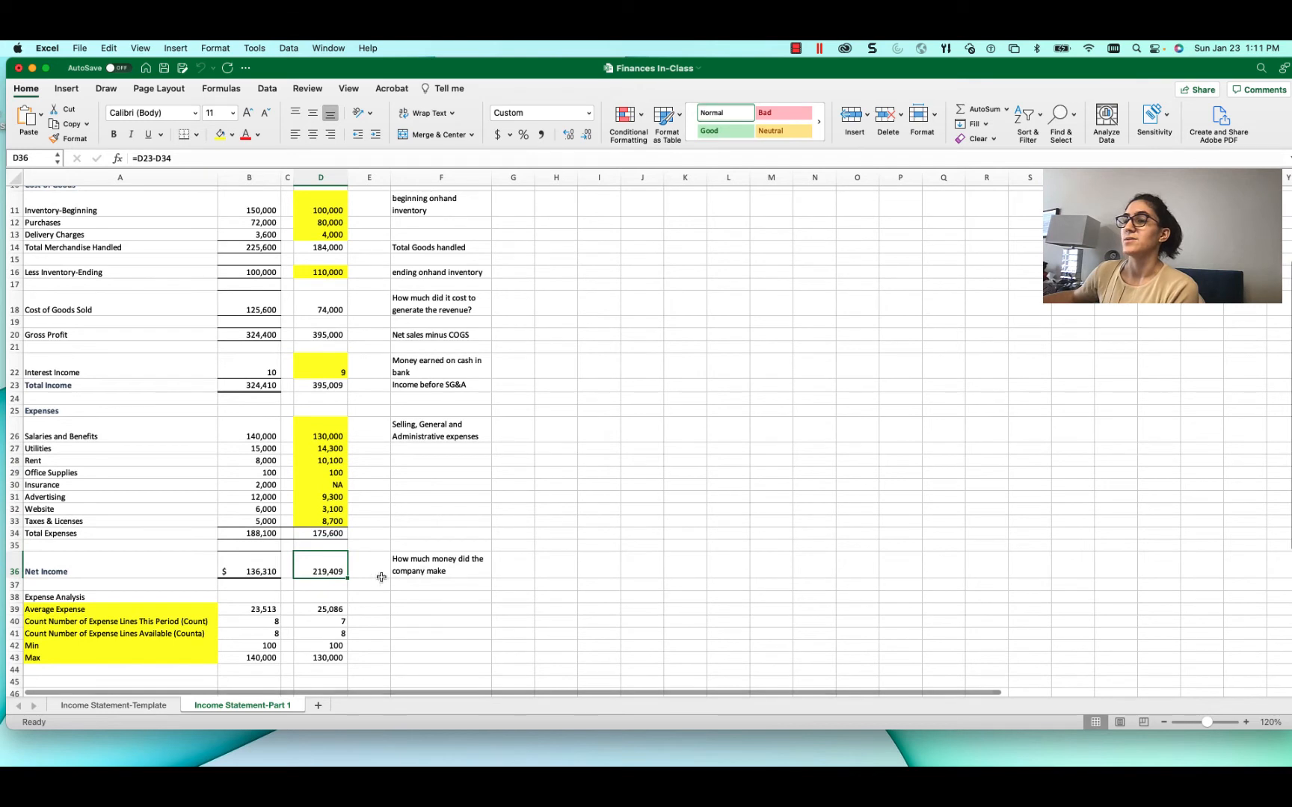
pyautogui.click(314, 385)
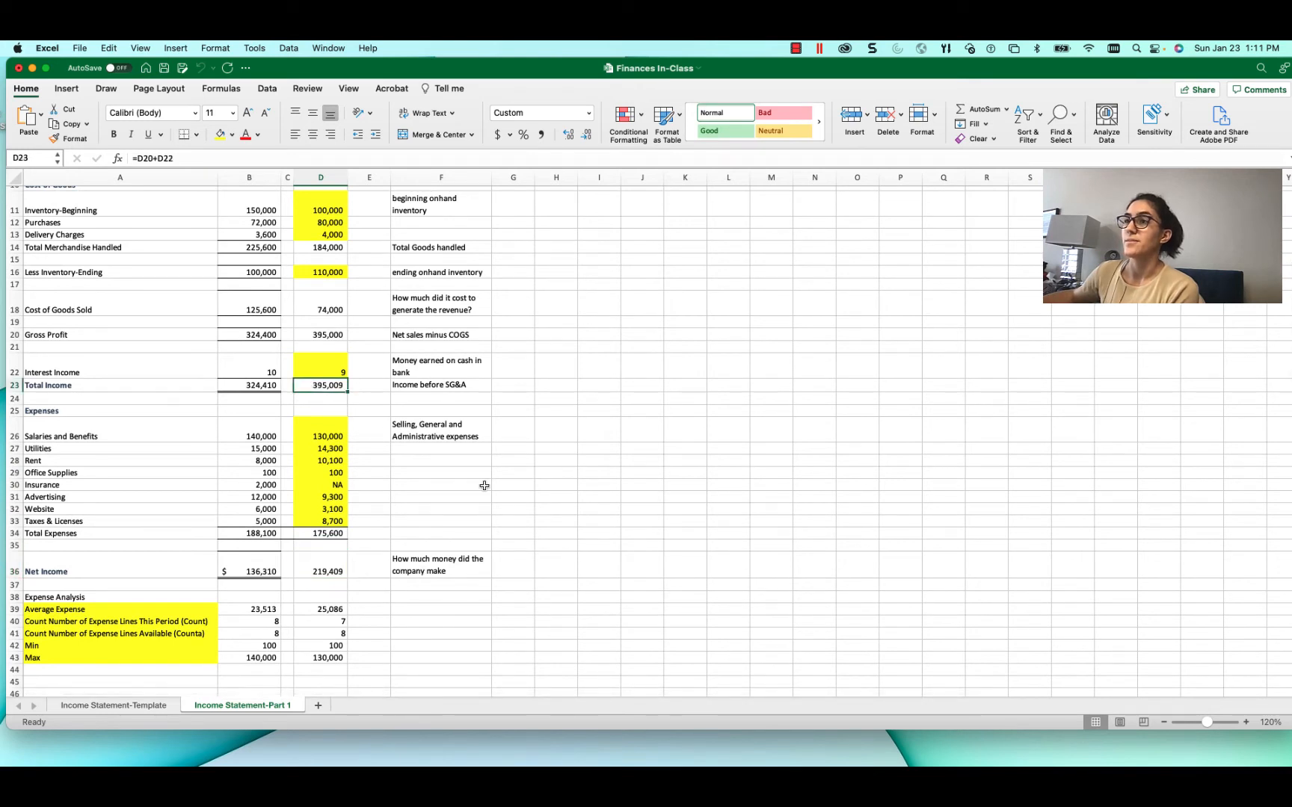
pyautogui.click(320, 533)
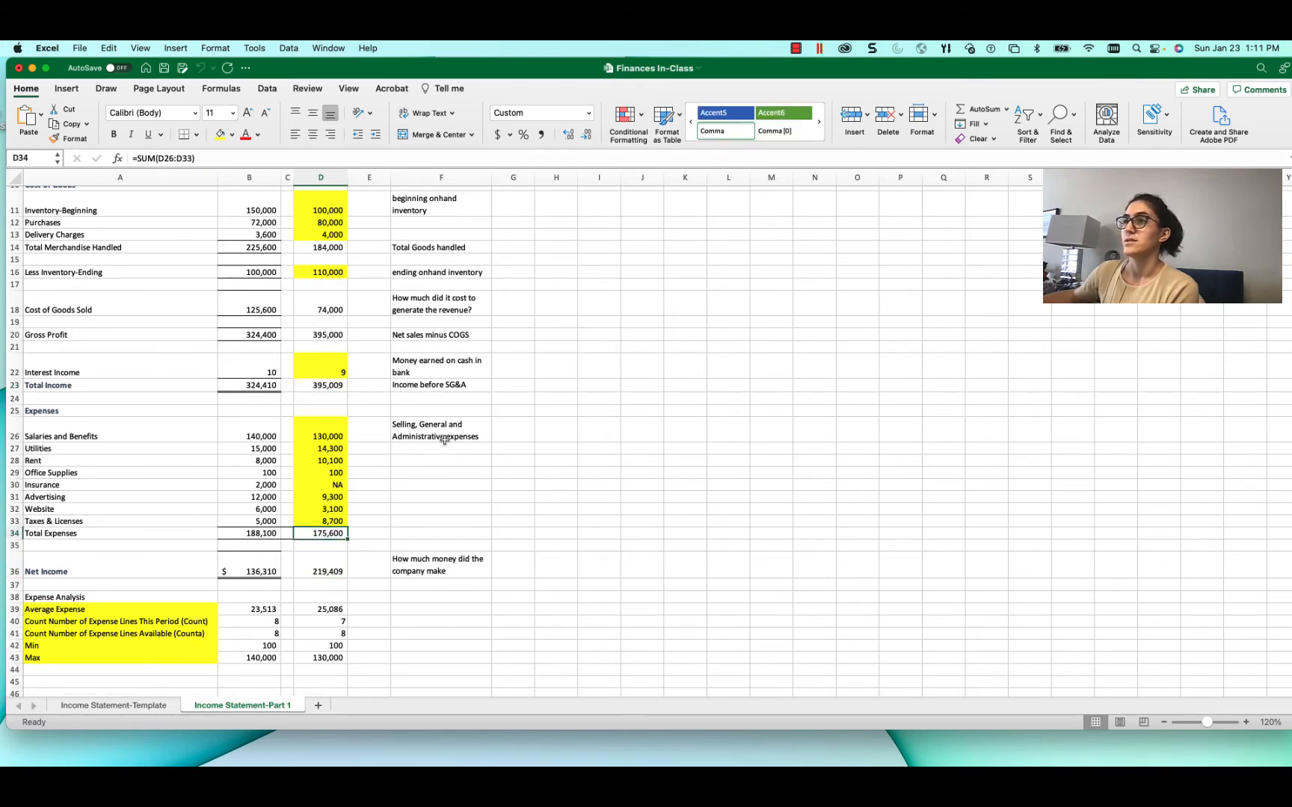
pyautogui.click(317, 555)
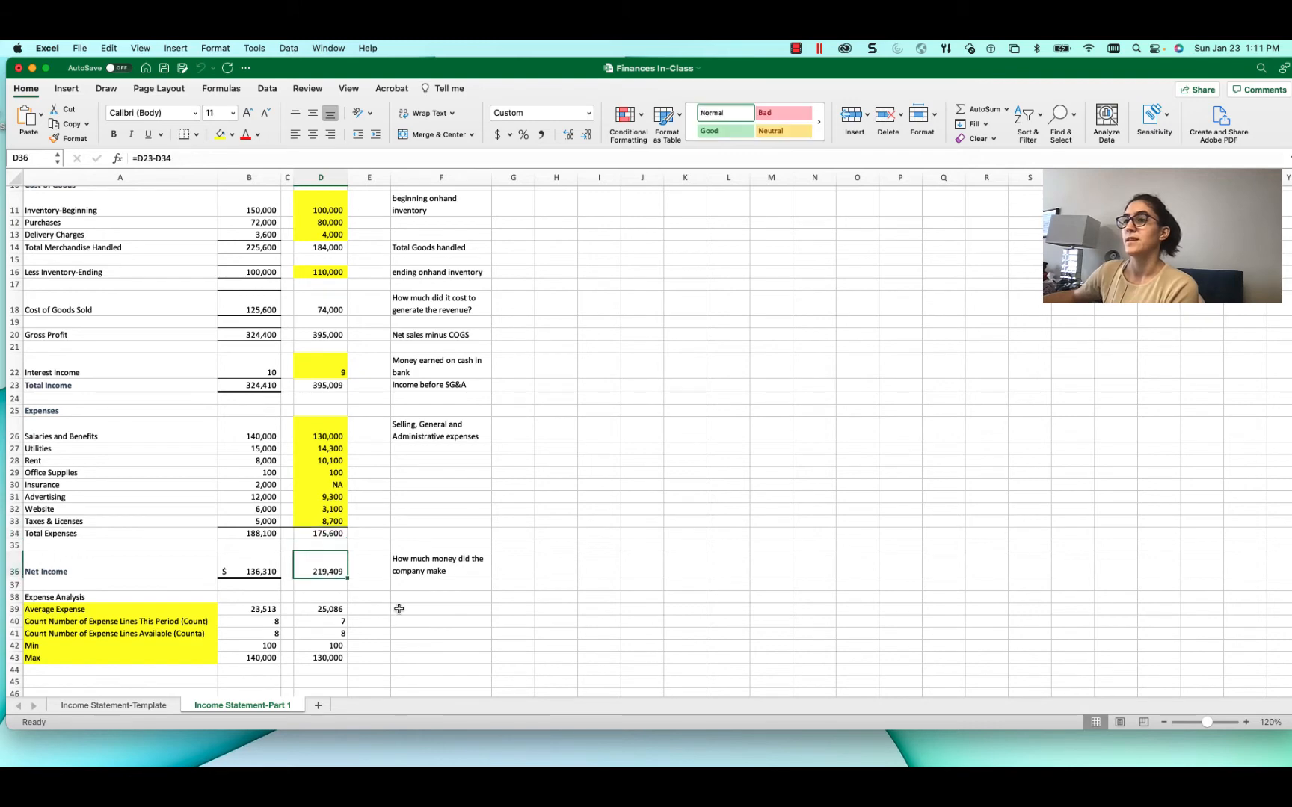
# - Inspect the Q1 Average Expense formula and select the expense cells it averages, D26:D33
pyautogui.scroll(-1, 316, 554)
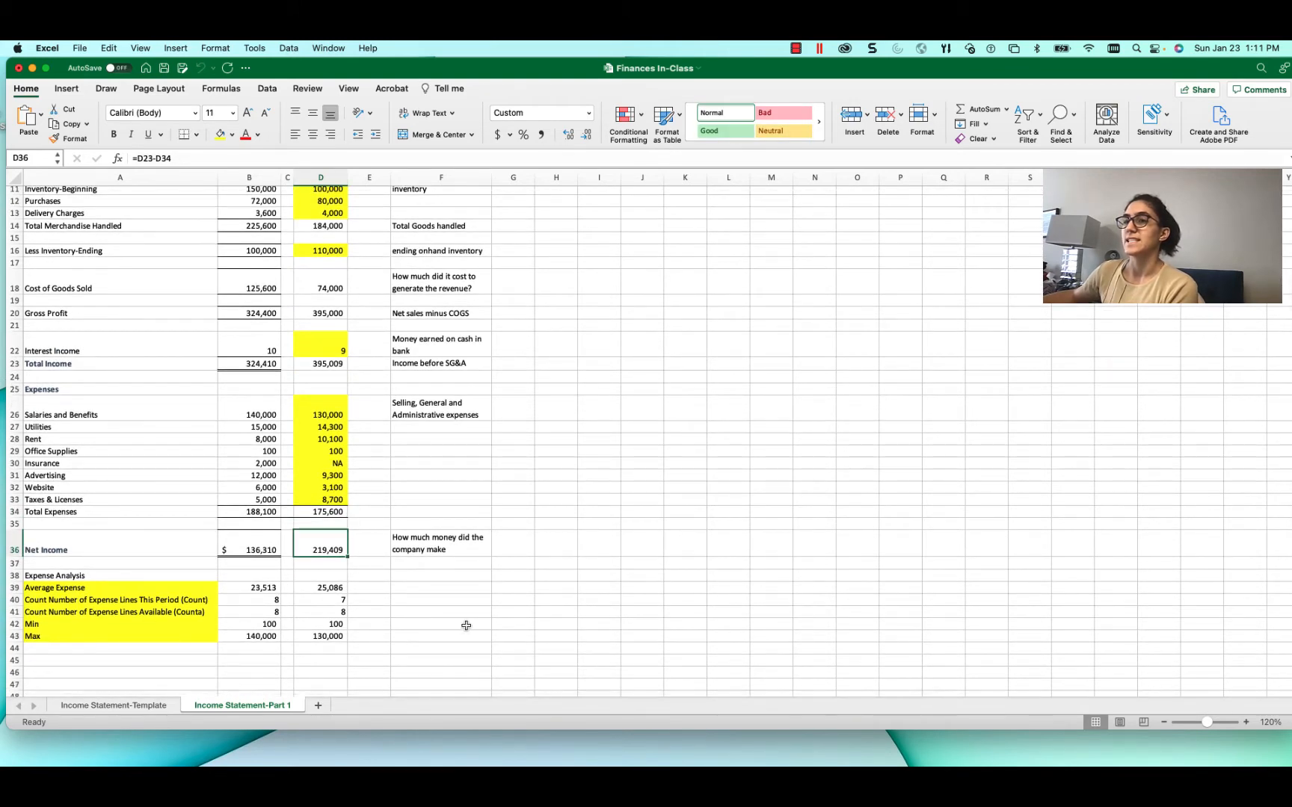
pyautogui.click(339, 589)
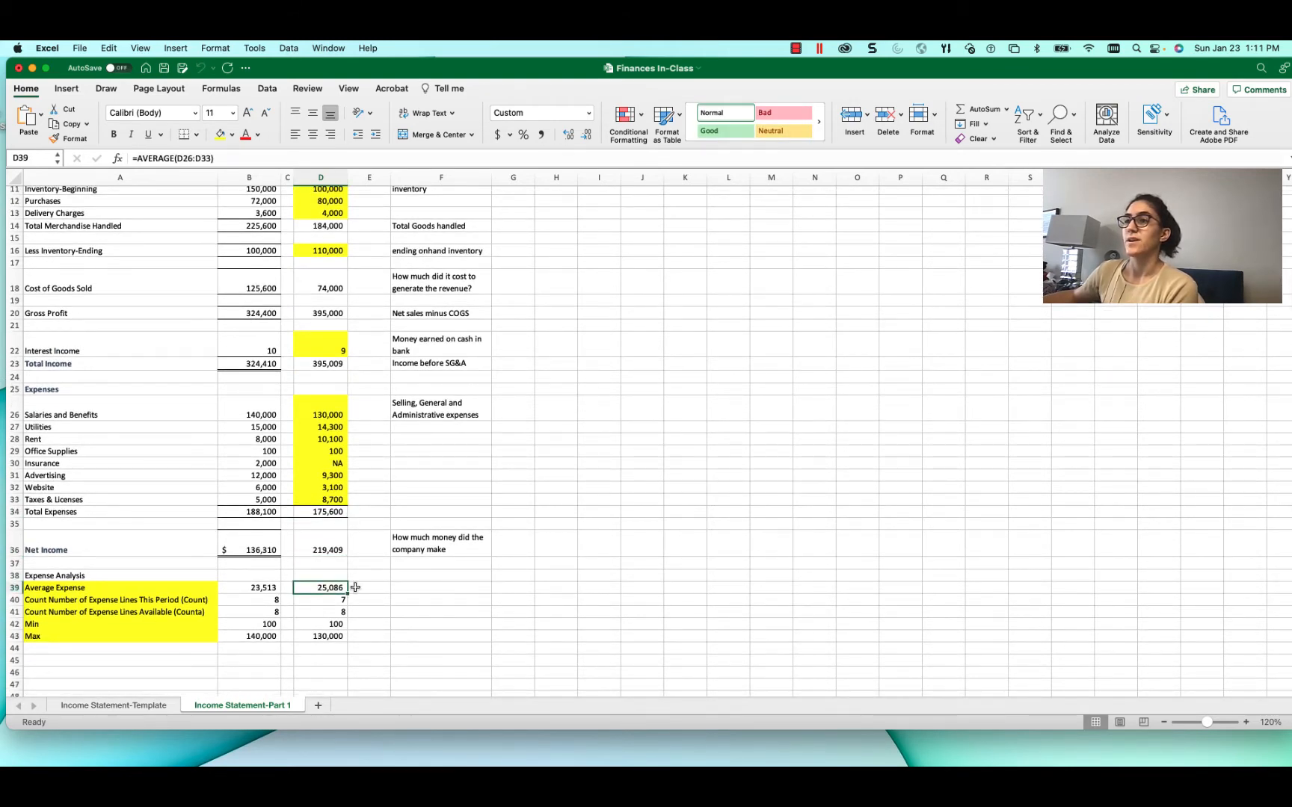
pyautogui.moveTo(336, 415); pyautogui.dragTo(331, 506)
pyautogui.moveTo(323, 435); pyautogui.dragTo(331, 499)
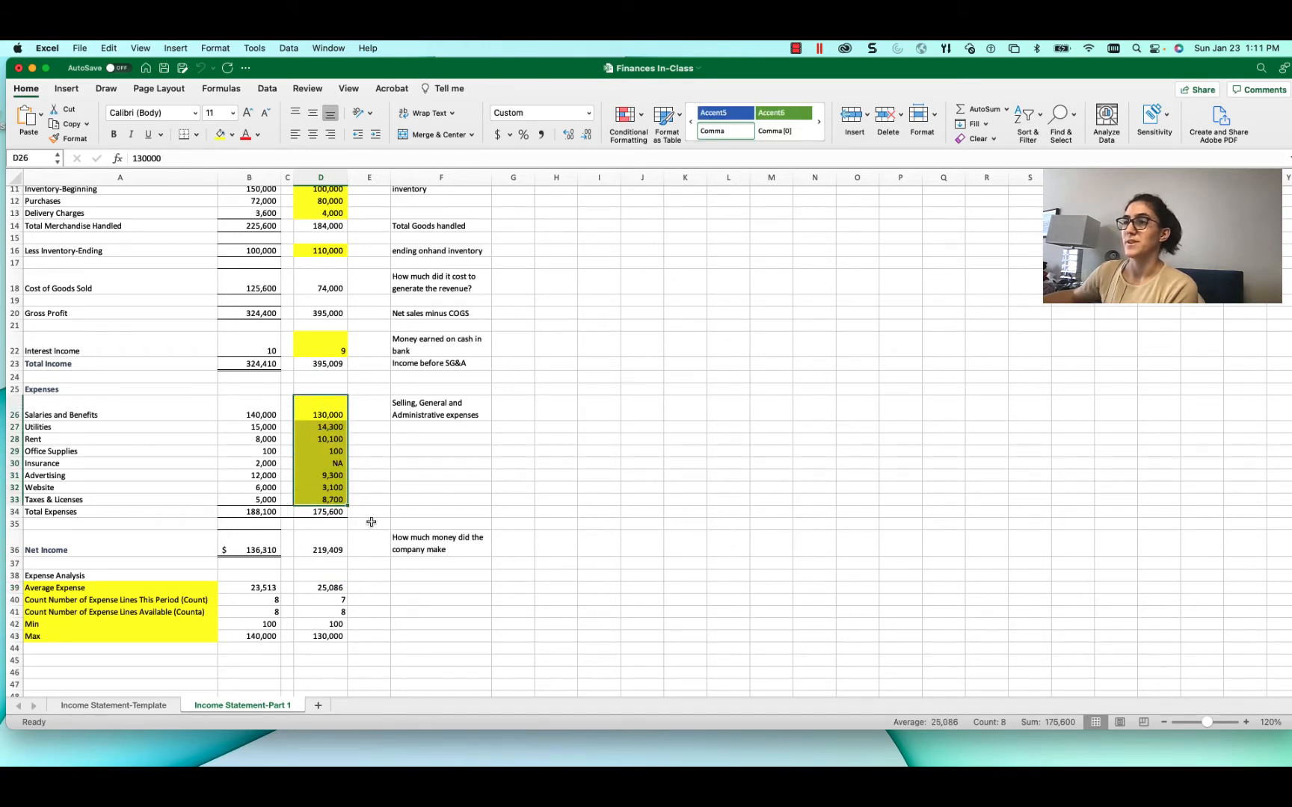
# - Compare the Q1 Count and Counta formulas over the expense cells D26:D33, including the insurance entry
pyautogui.click(333, 601)
pyautogui.moveTo(334, 412); pyautogui.dragTo(333, 499)
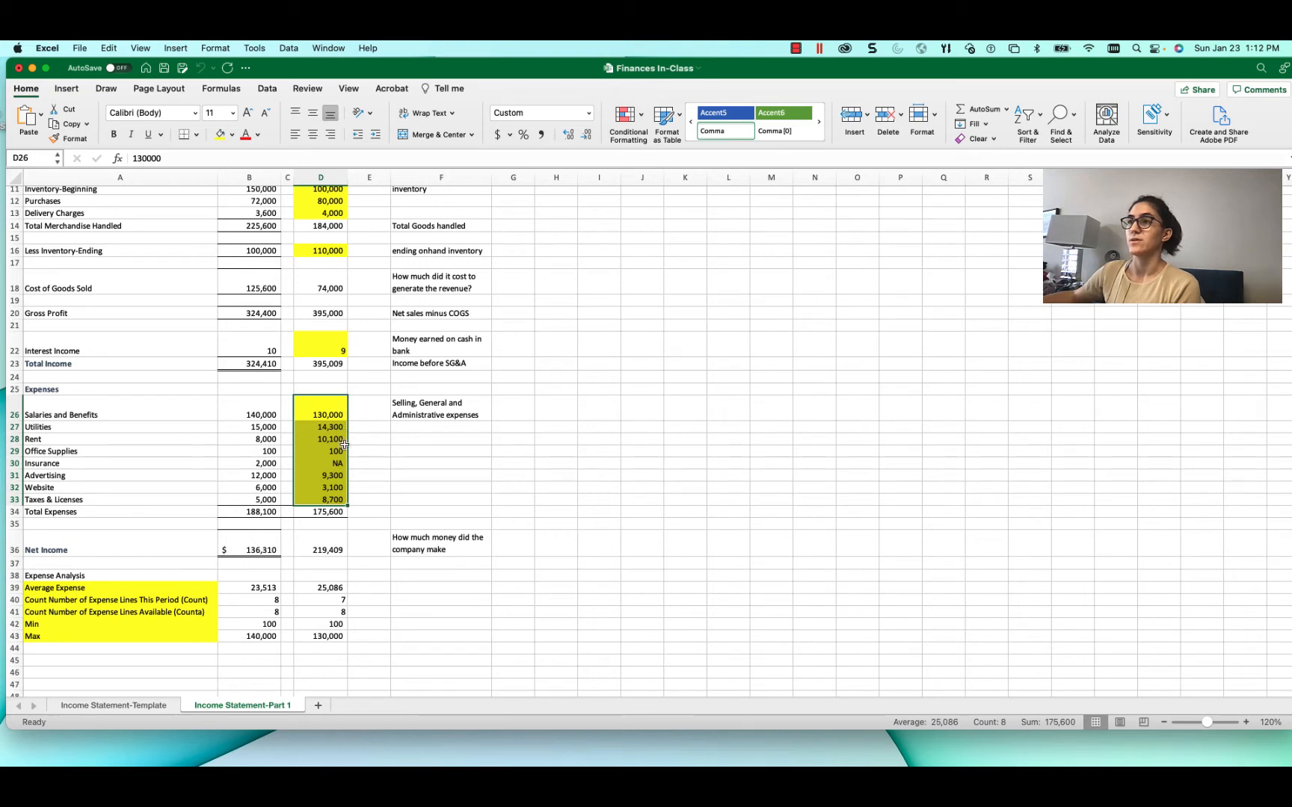
pyautogui.click(326, 613)
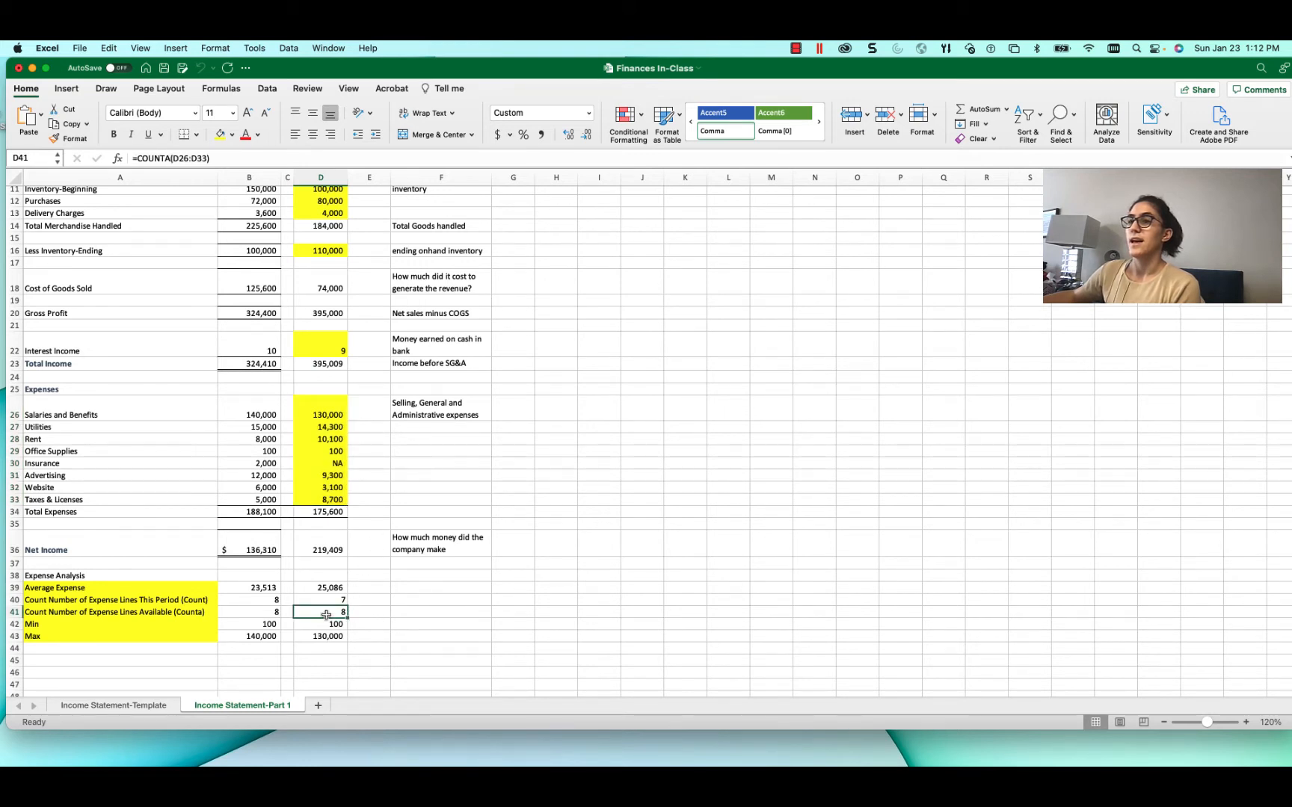
pyautogui.moveTo(330, 402); pyautogui.dragTo(333, 499)
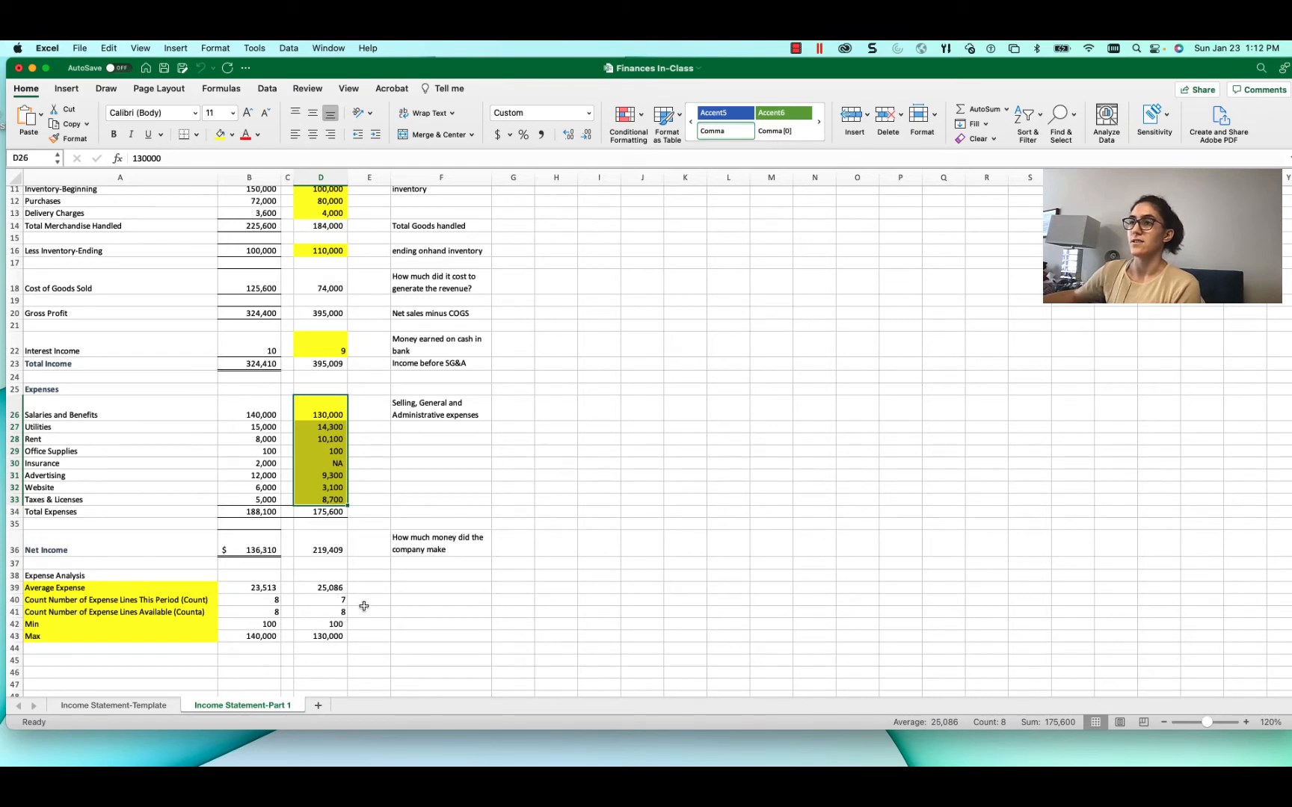
pyautogui.click(321, 466)
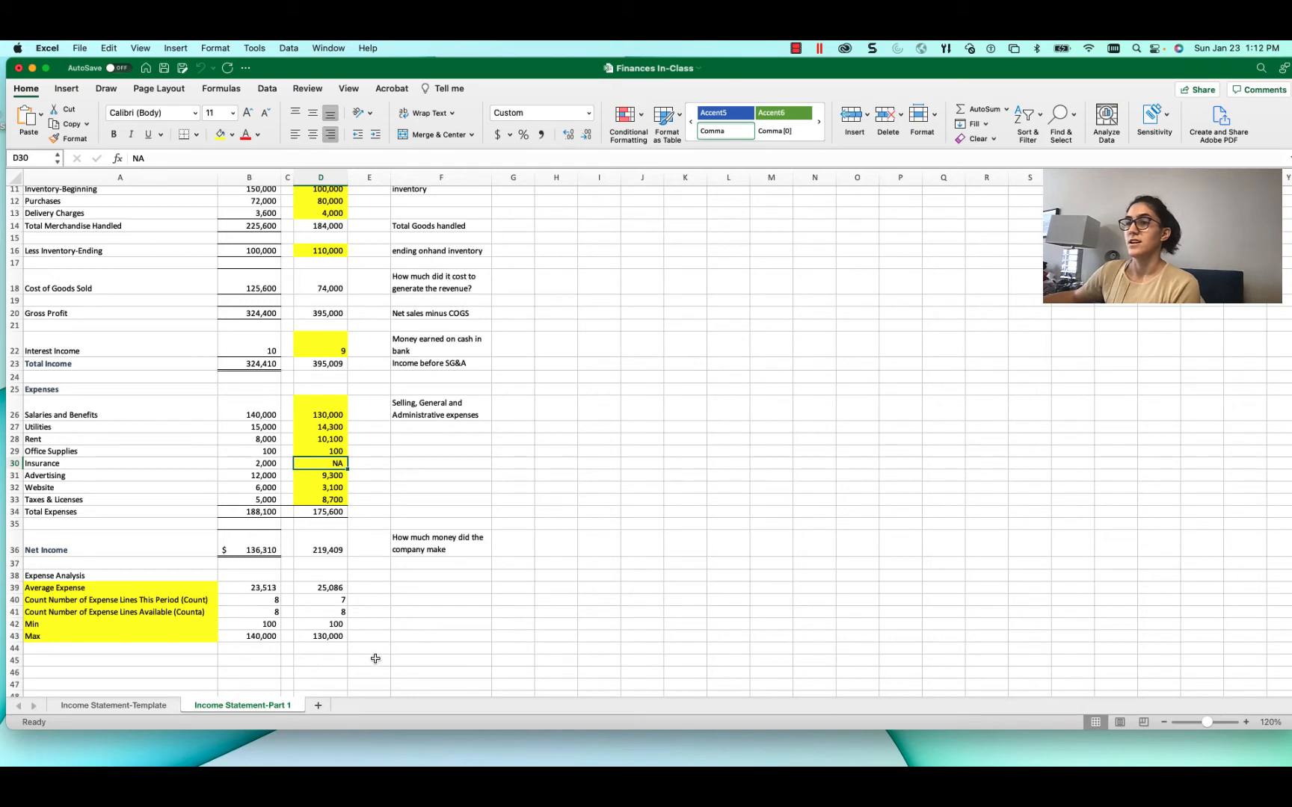
# - Inspect the Q1 Min and Max rows of the expense analysis against the expense cells D26:D33
pyautogui.click(321, 636)
pyautogui.moveTo(323, 407); pyautogui.dragTo(334, 502)
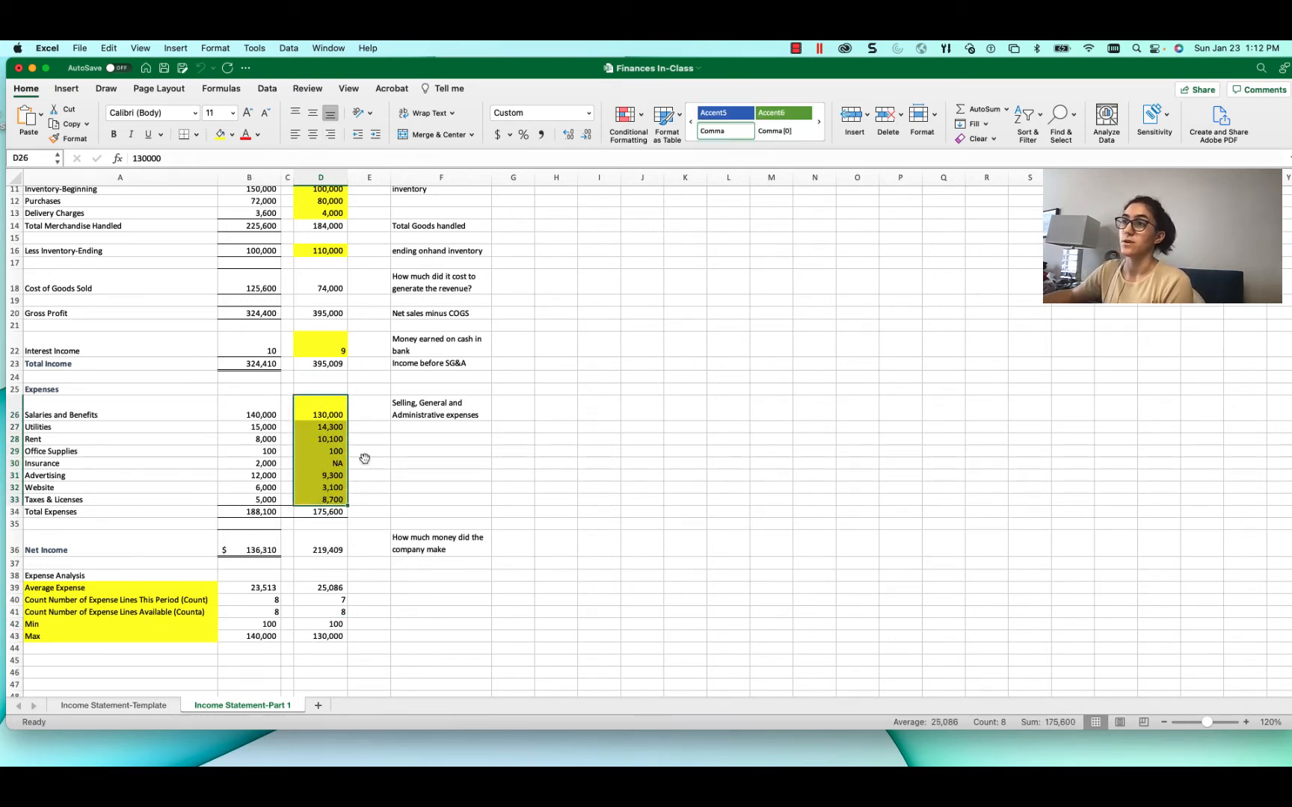
pyautogui.click(327, 636)
pyautogui.moveTo(334, 412); pyautogui.dragTo(334, 499)
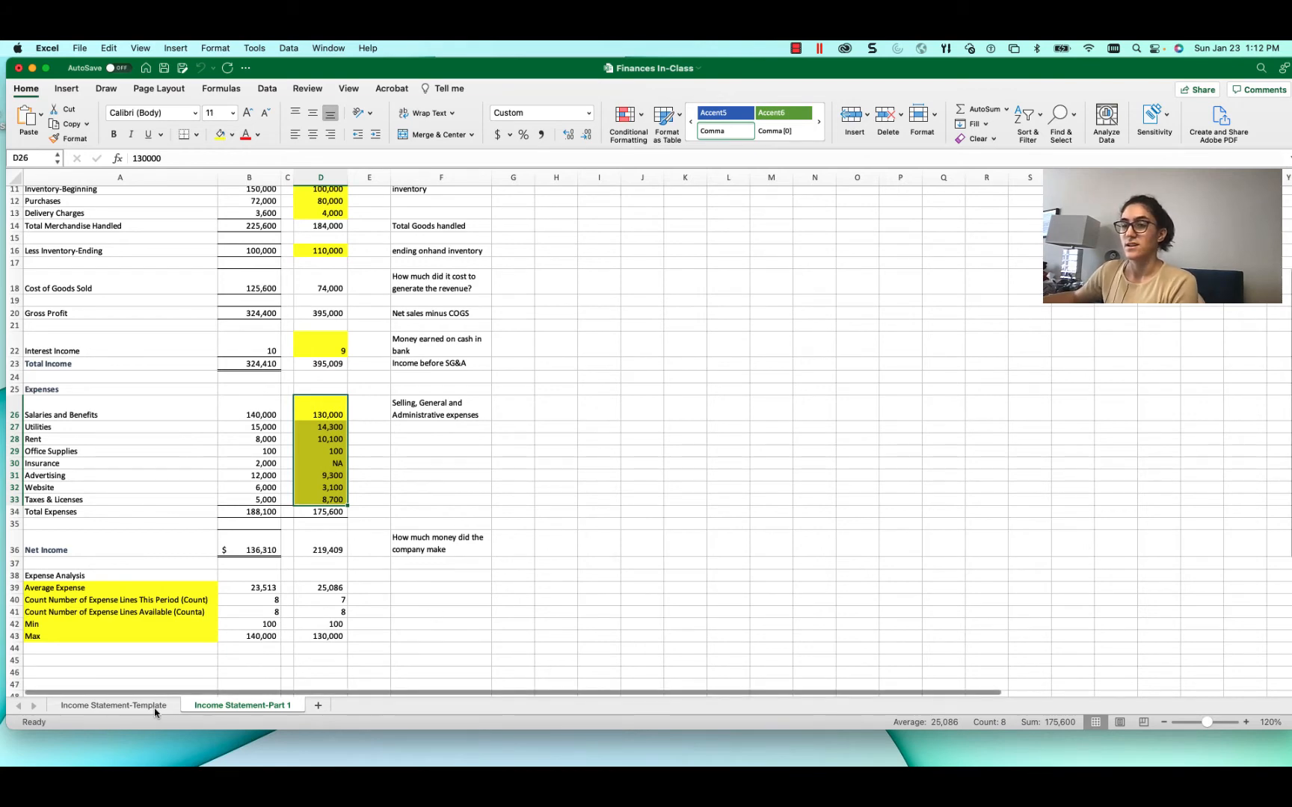
# - Create a copy of the Income Statement-Template sheet at the end of the Finances In-Class workbook
pyautogui.click(113, 706)
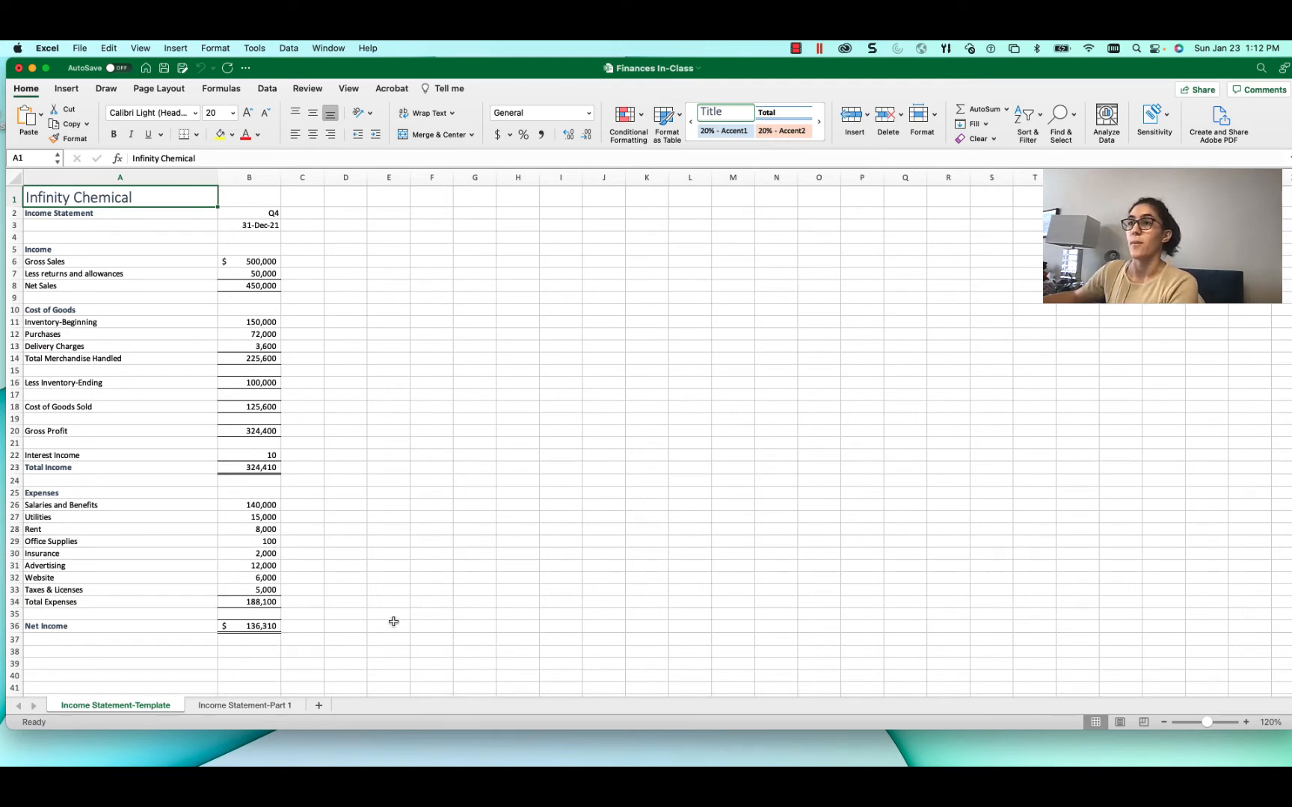
pyautogui.rightClick(154, 711)
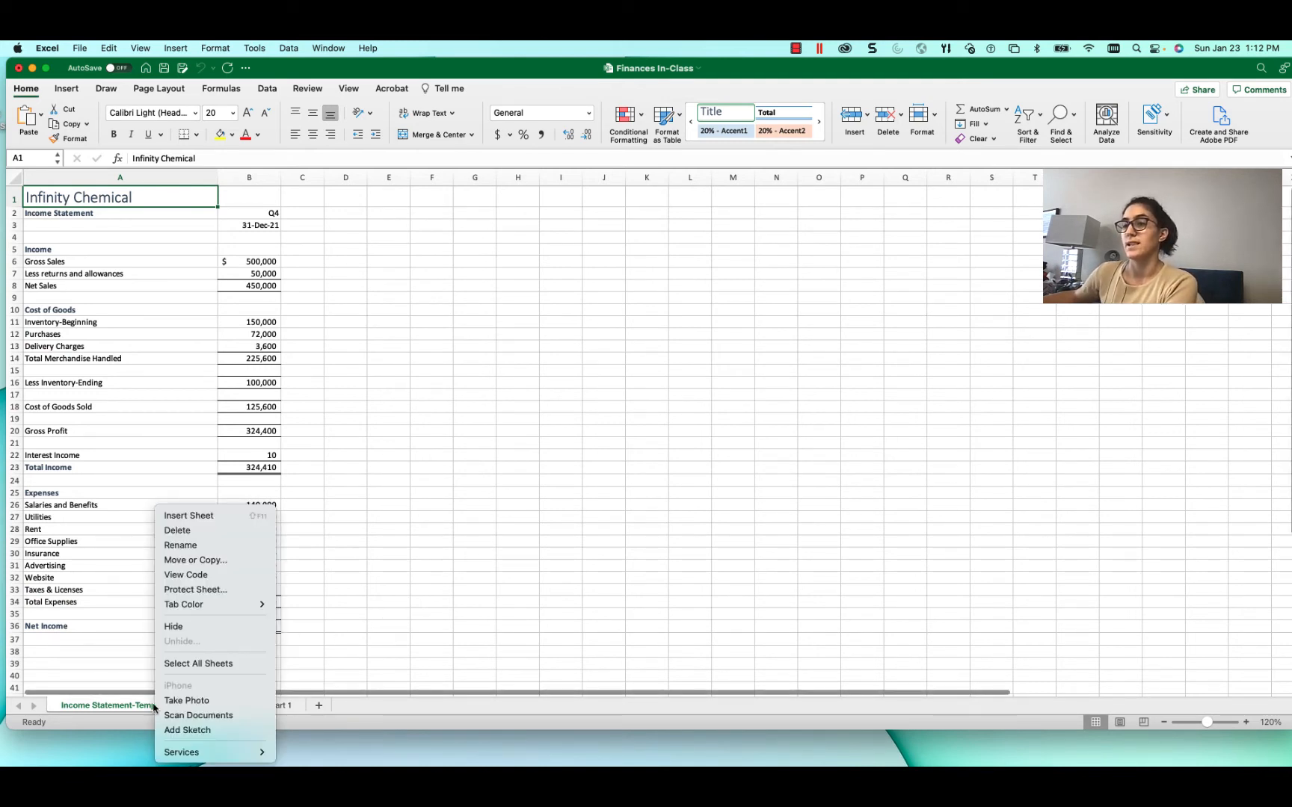
pyautogui.click(228, 560)
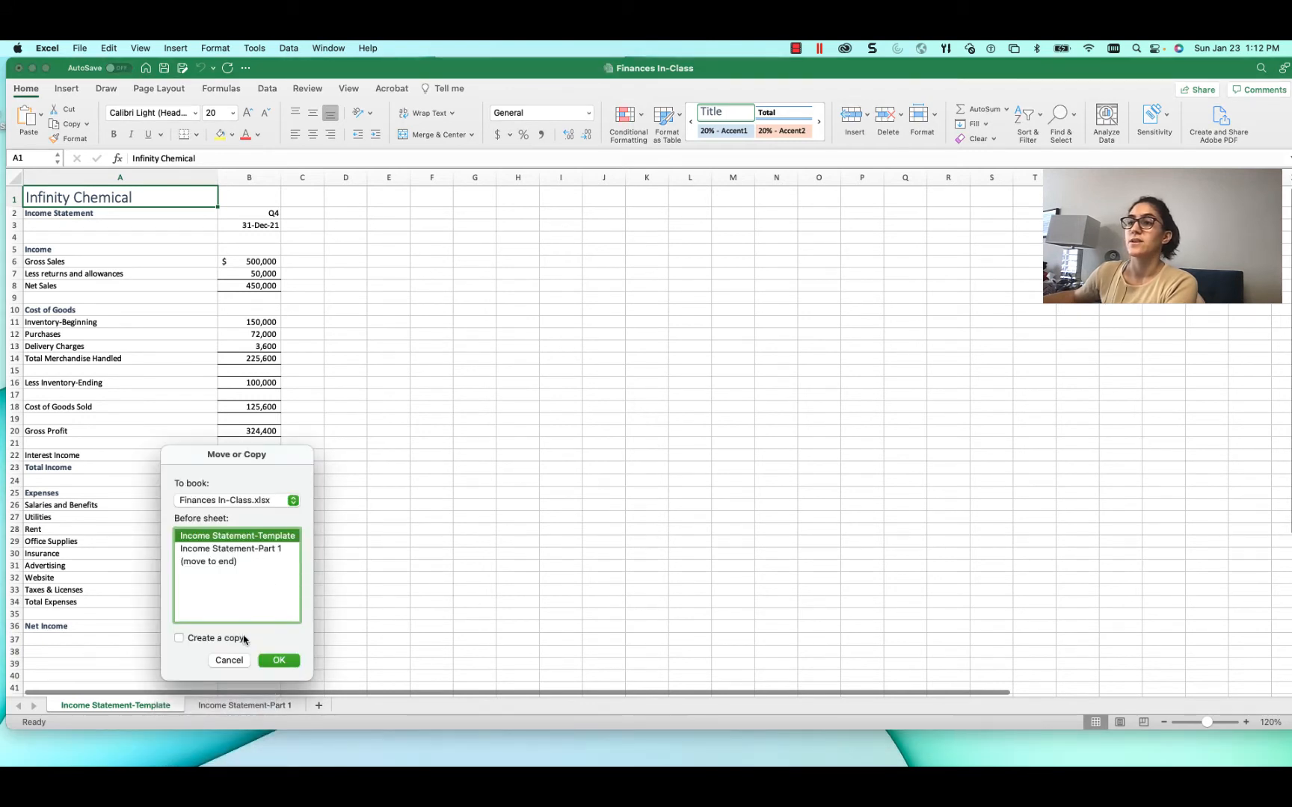
pyautogui.click(207, 640)
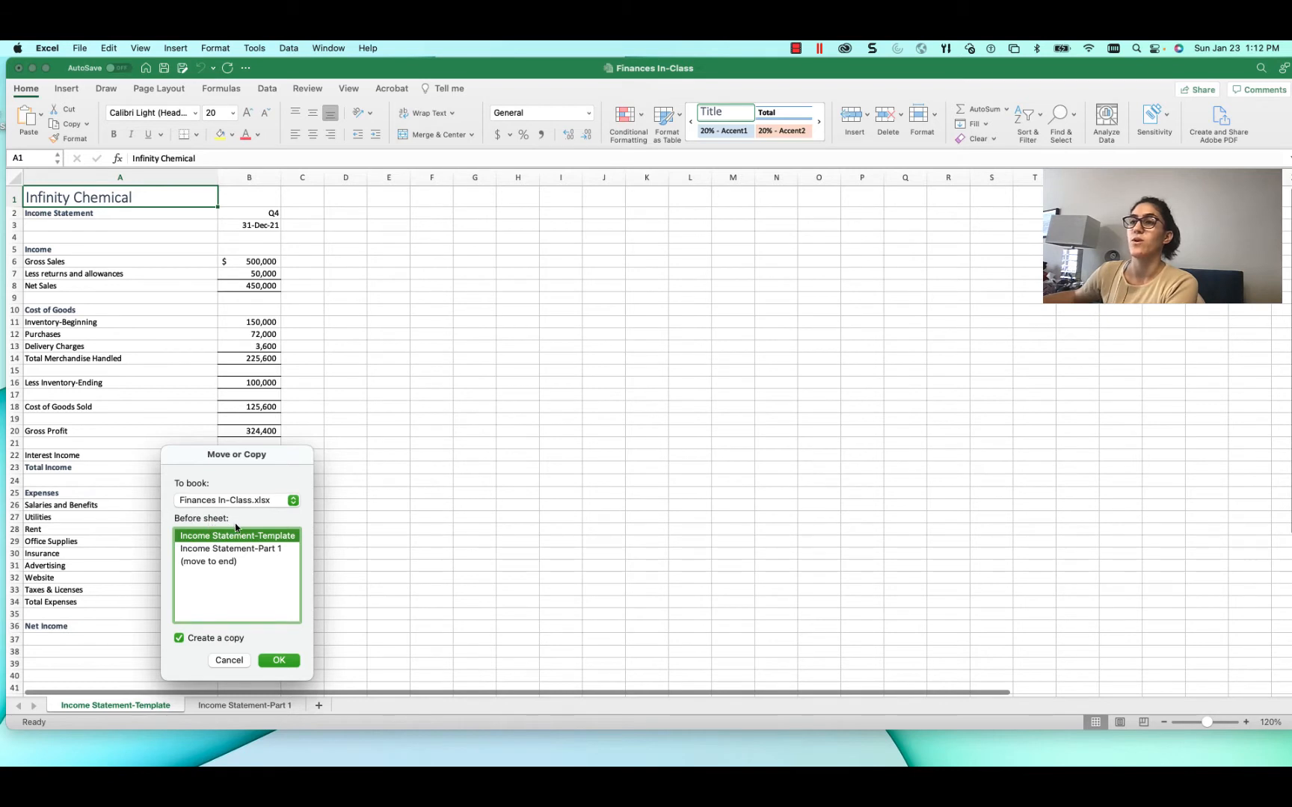
pyautogui.click(222, 563)
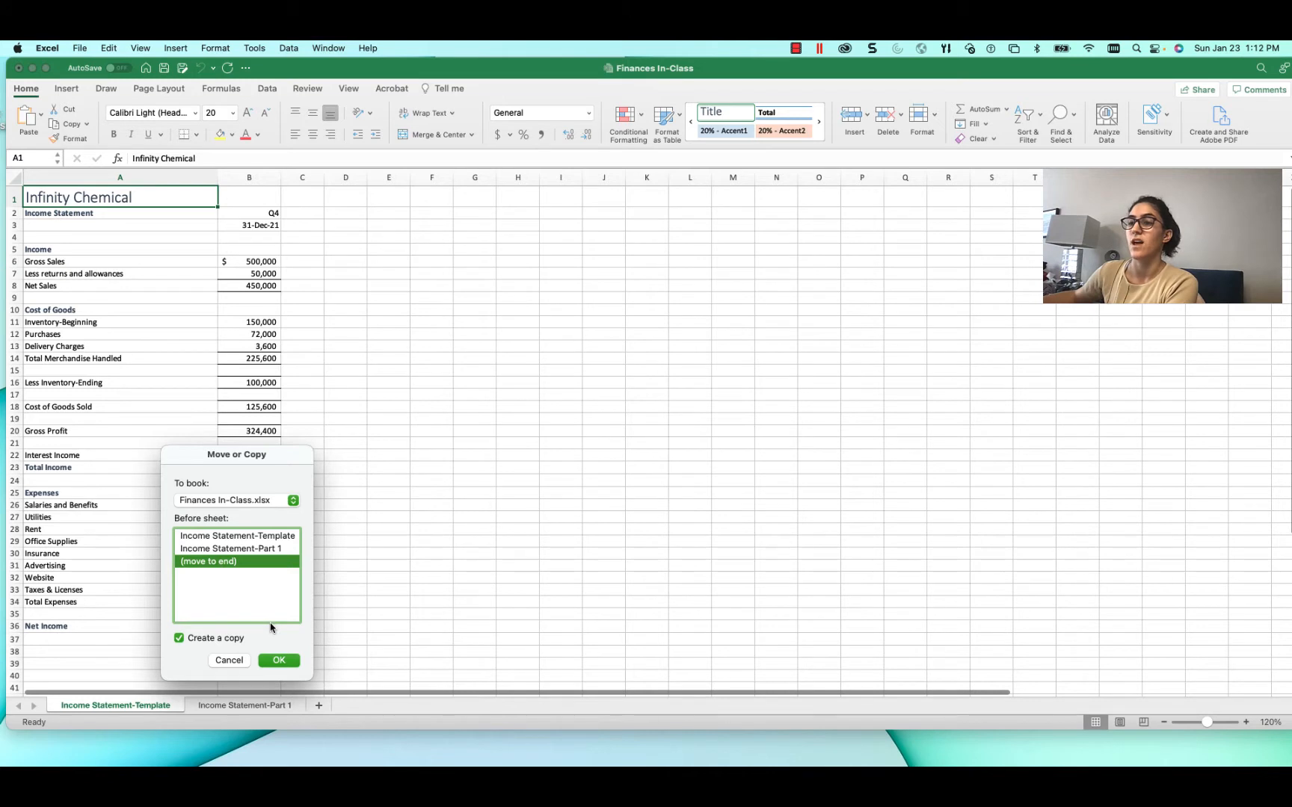
pyautogui.click(279, 661)
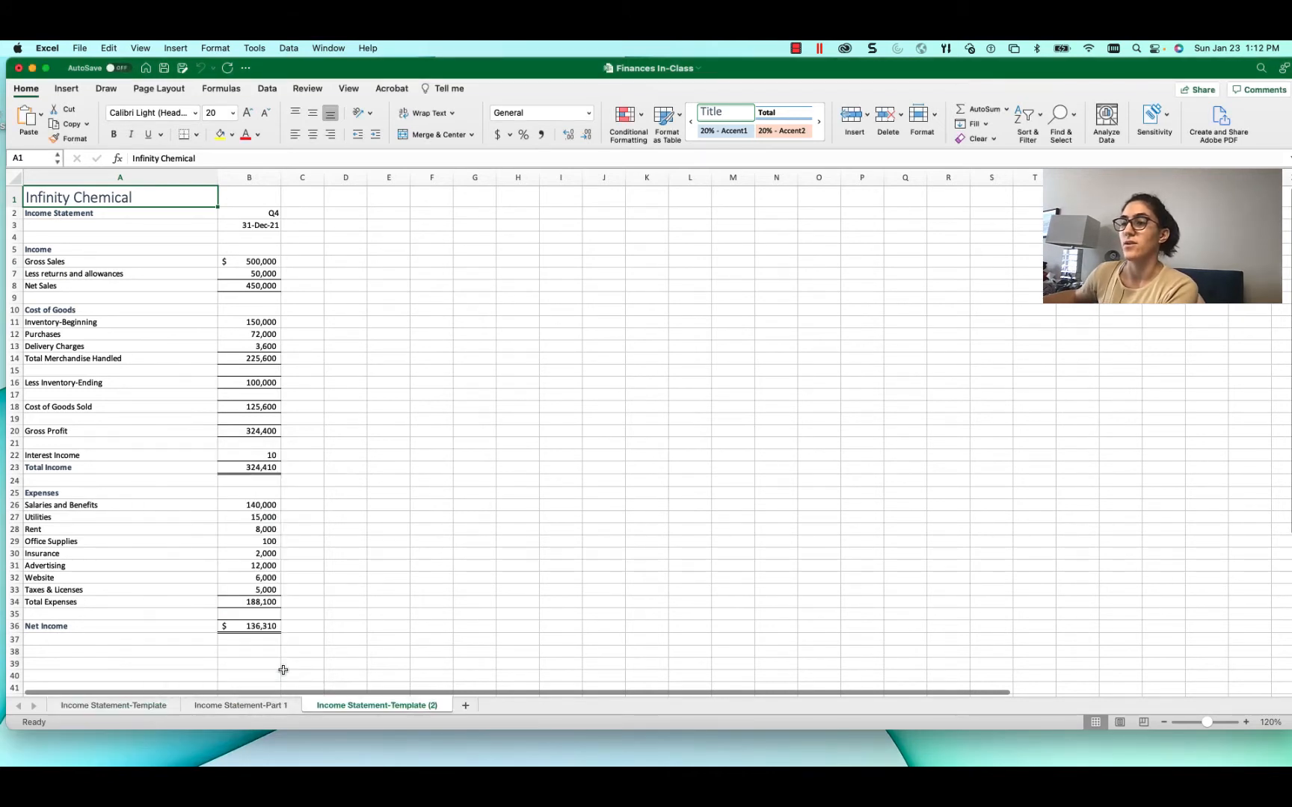
# - Rename the copied template sheet as MyIncomeStatement
pyautogui.doubleClick(365, 706)
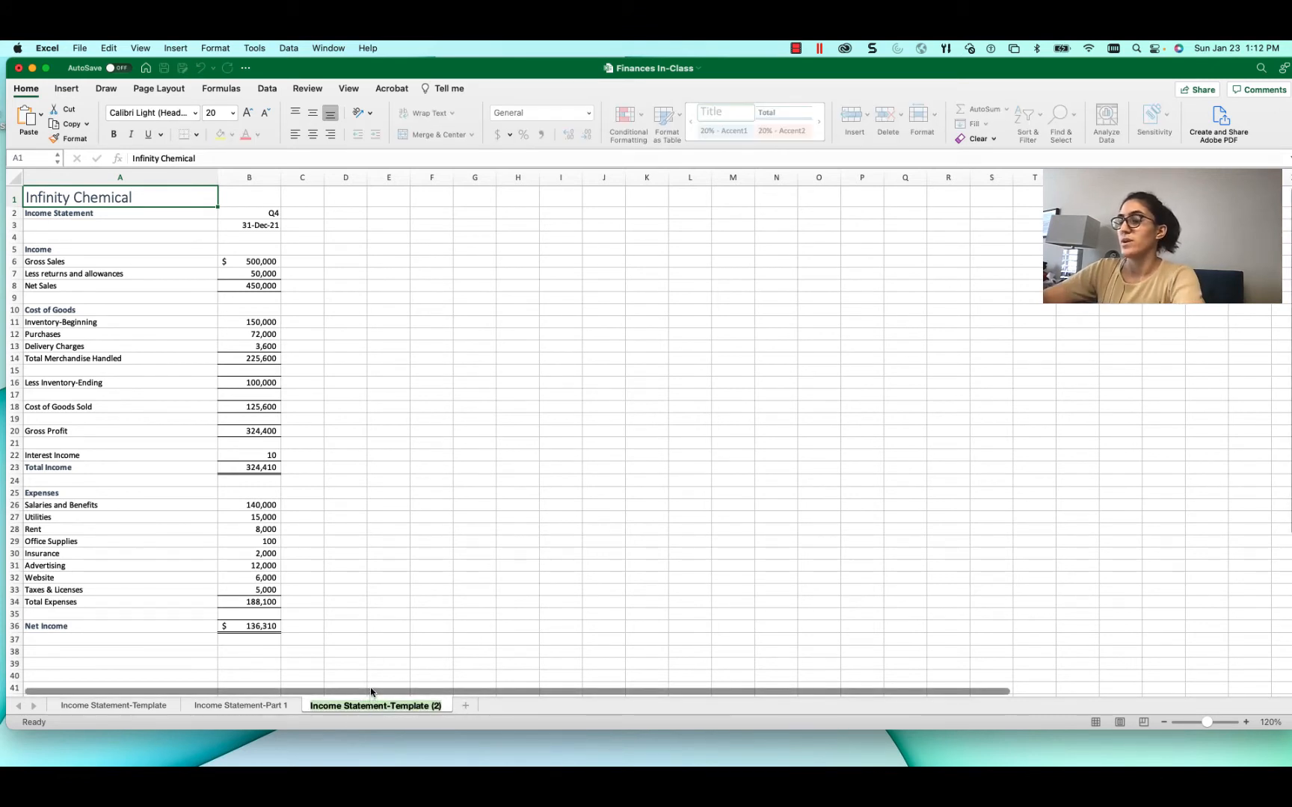
pyautogui.write('My')
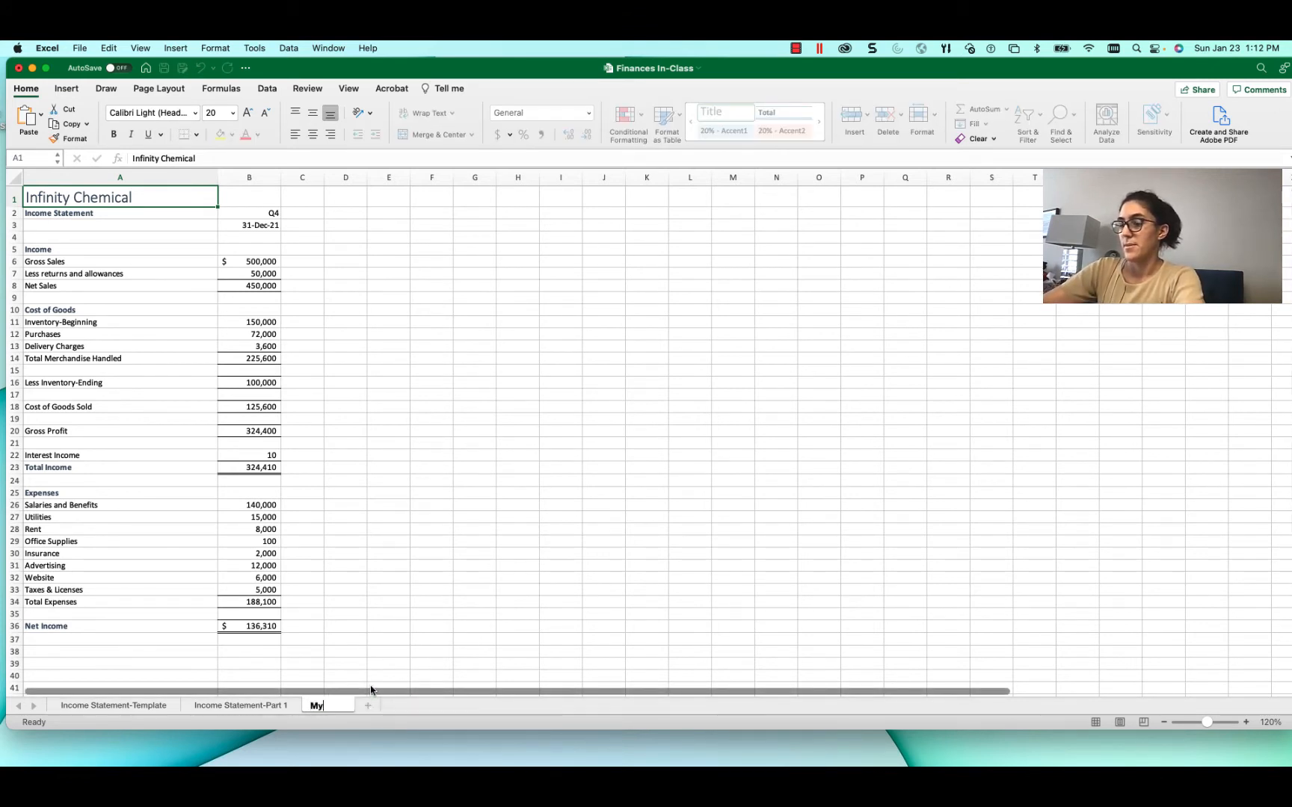
pyautogui.write('IncomeStatement')
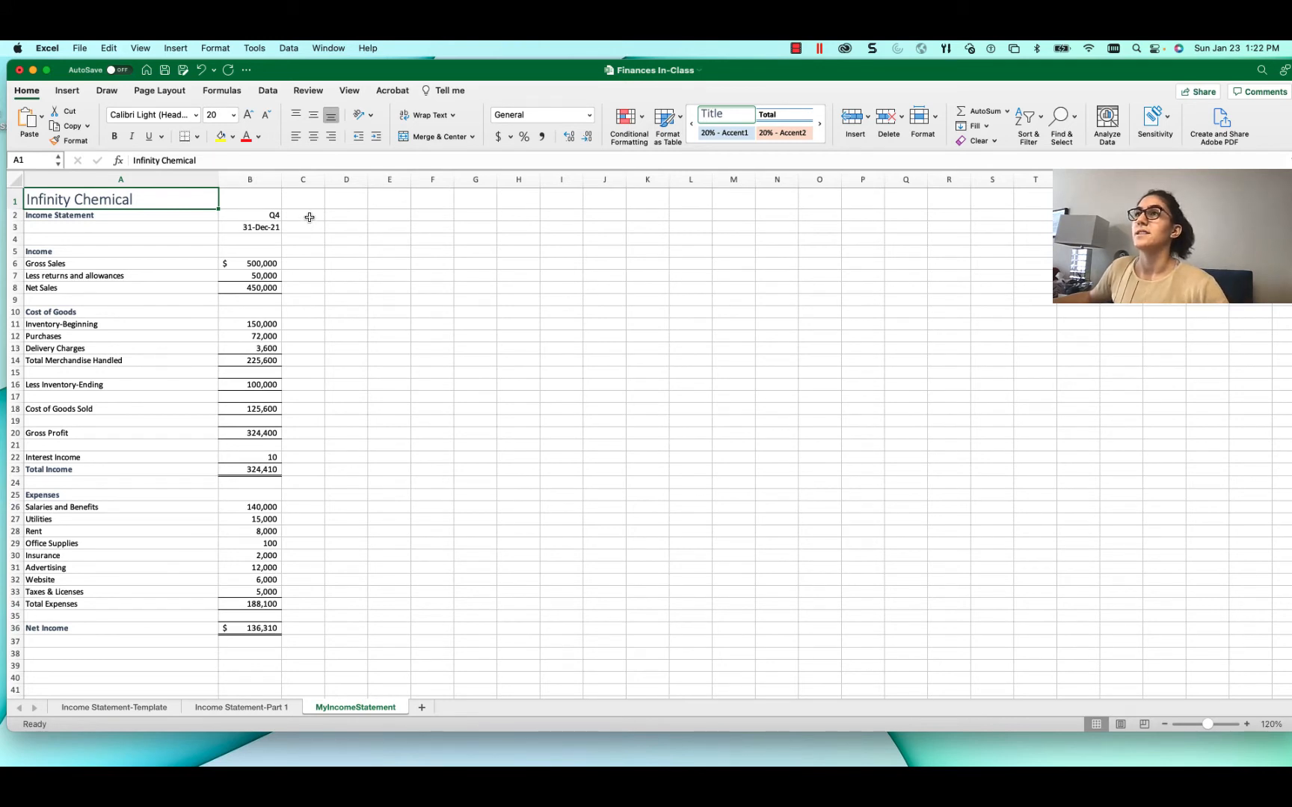
# - Fill the input cells C2:C3, C6:C7, C11:C13, C16, C22 and C26:C33 and the label cells A38:A43 with standard yellow
pyautogui.keyDown('super'); pyautogui.click(309, 217); pyautogui.keyUp('super')
pyautogui.moveTo(309, 217); pyautogui.dragTo(310, 229)
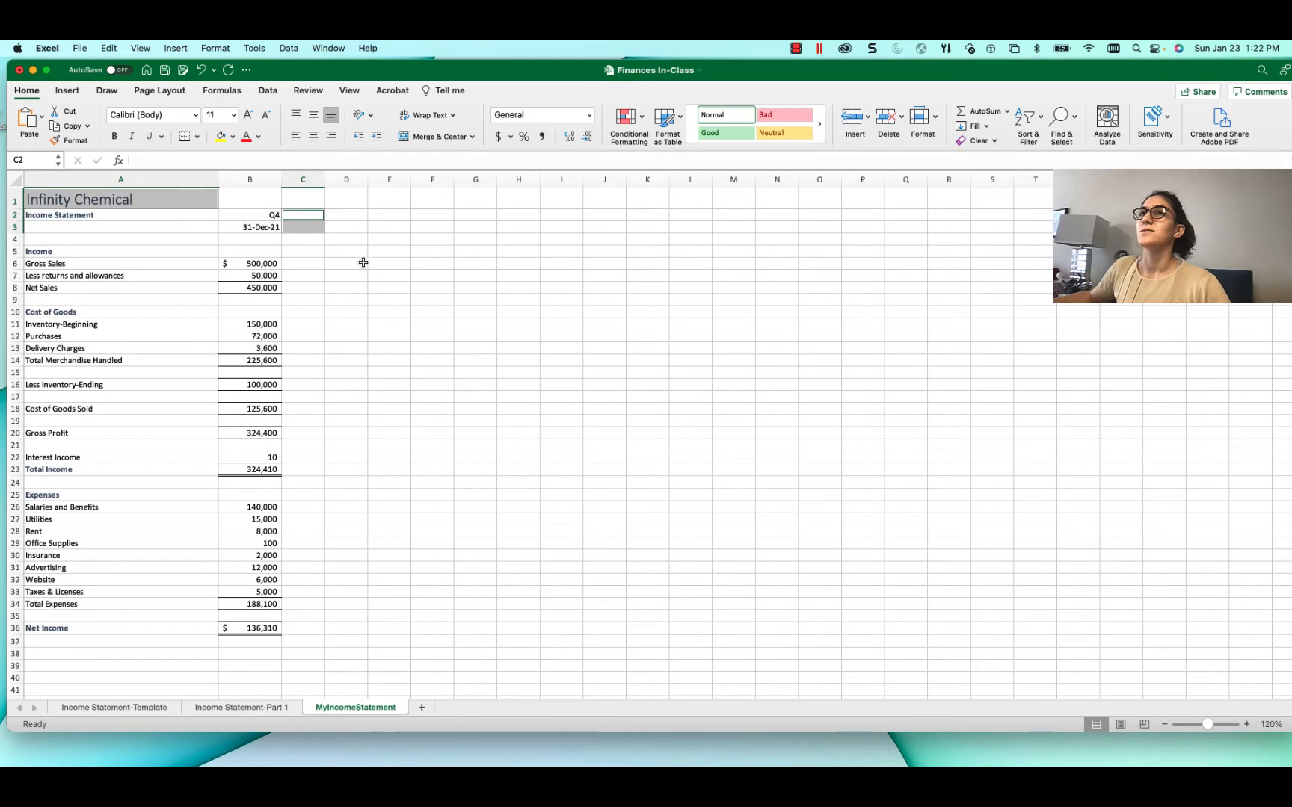
pyautogui.keyDown('super'); pyautogui.click(304, 261); pyautogui.keyUp('super')
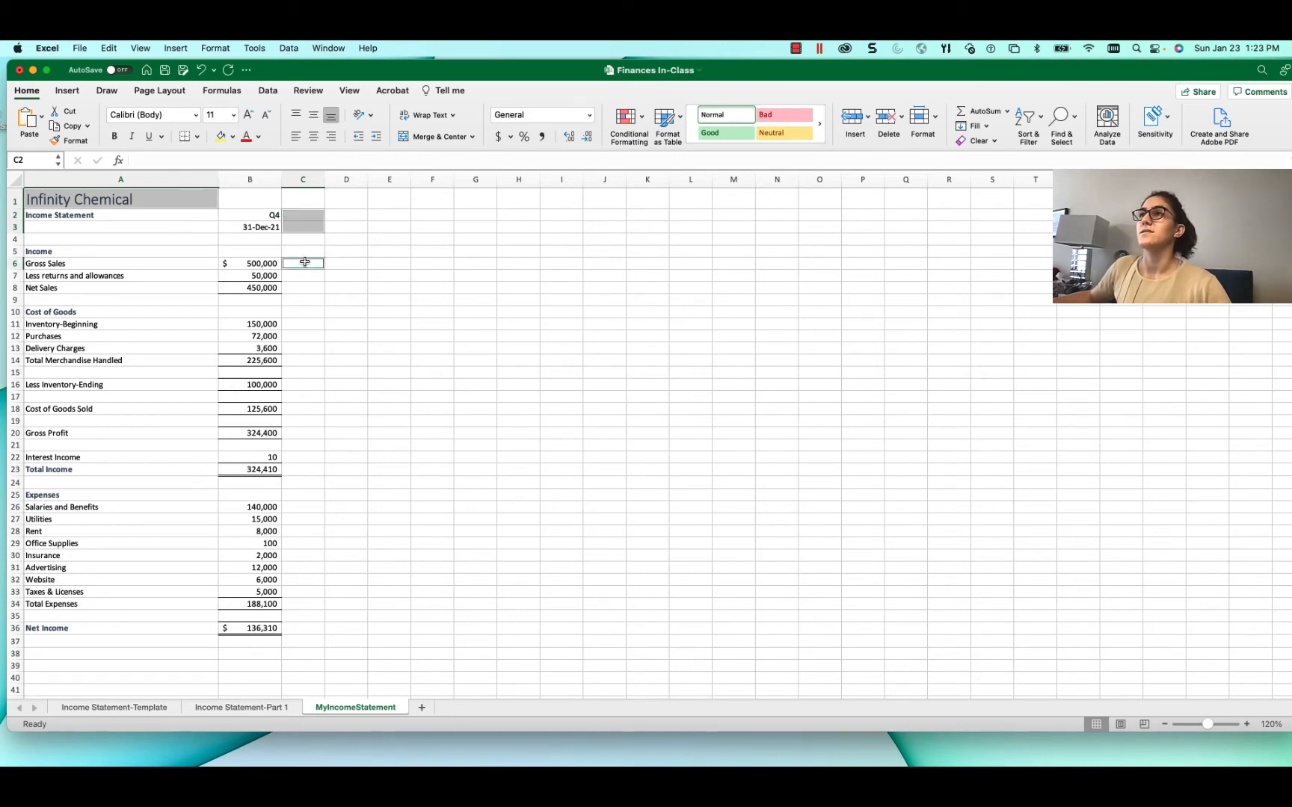
pyautogui.moveTo(305, 263); pyautogui.dragTo(303, 273)
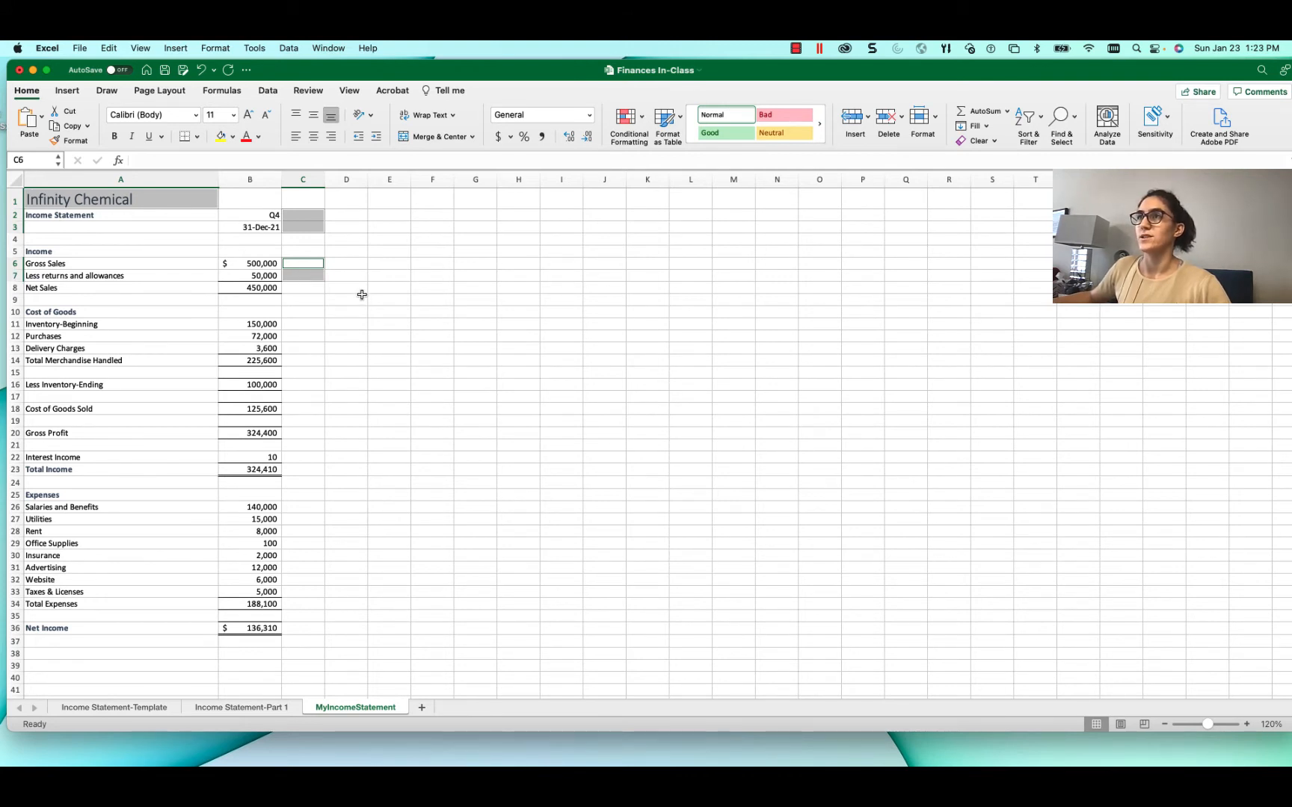
pyautogui.keyDown('super'); pyautogui.click(300, 322); pyautogui.keyUp('super')
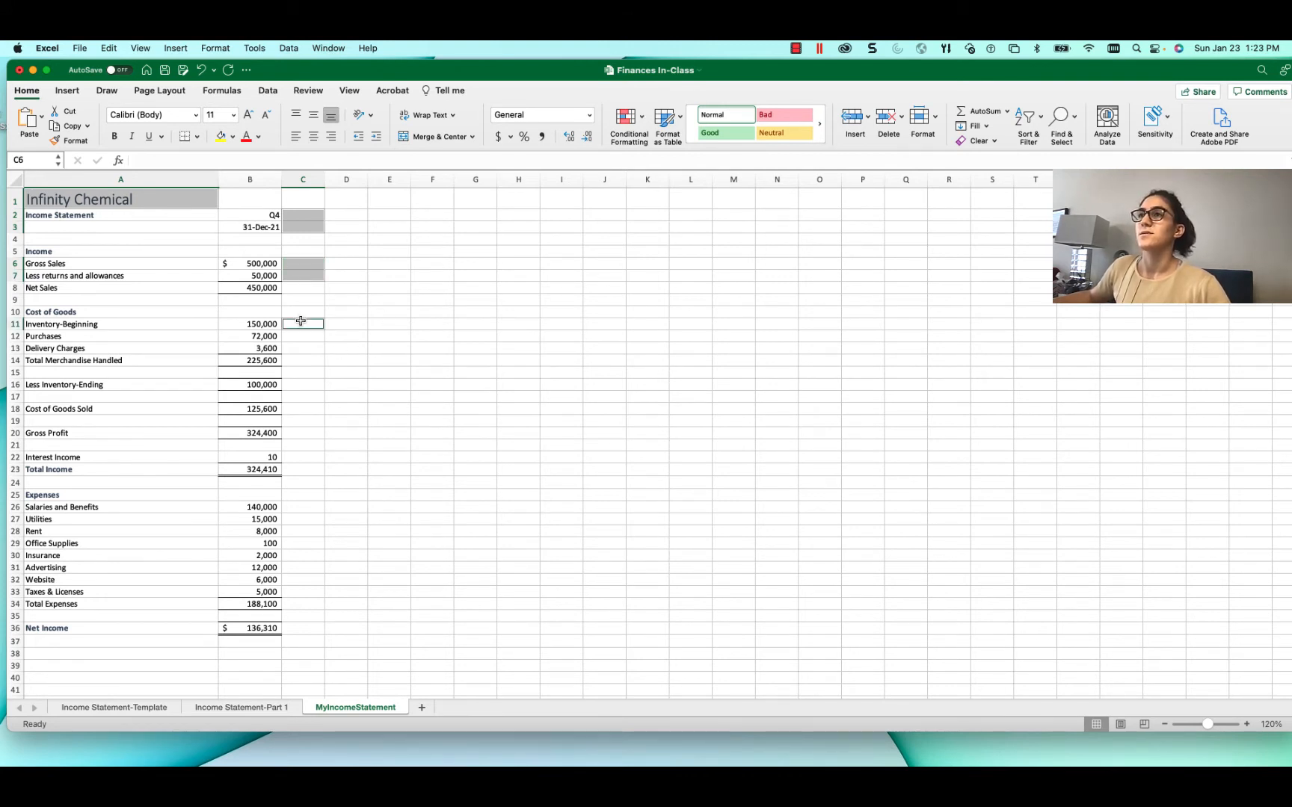
pyautogui.moveTo(300, 323); pyautogui.dragTo(306, 345)
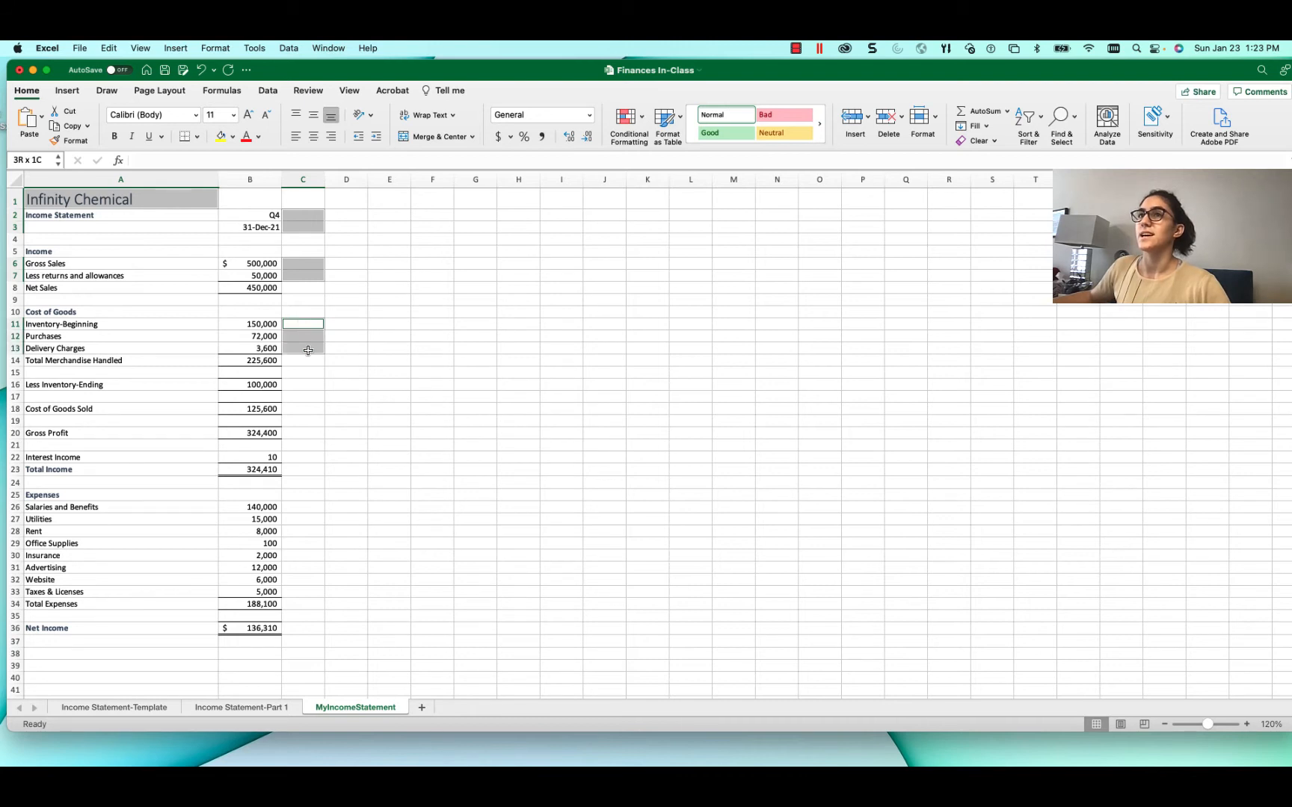
pyautogui.keyDown('super'); pyautogui.click(303, 384); pyautogui.keyUp('super')
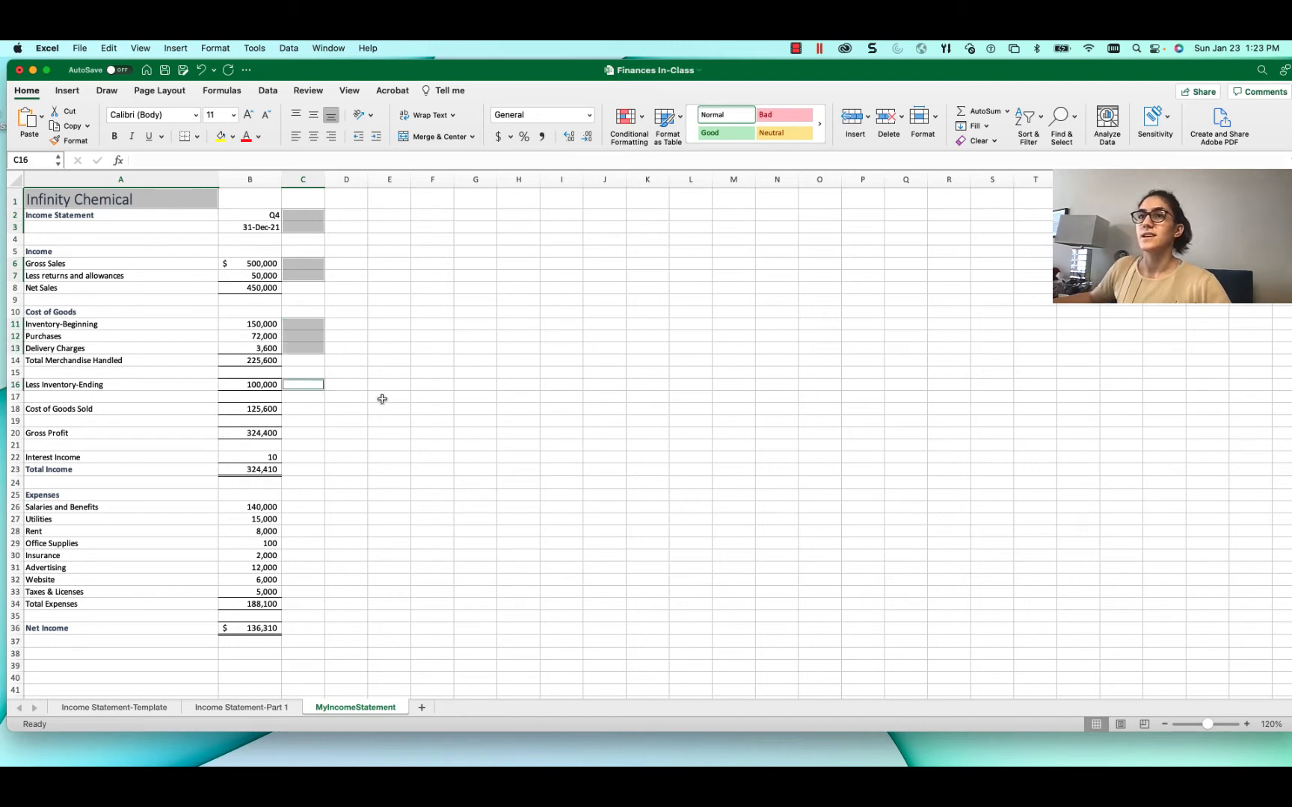
pyautogui.keyDown('super'); pyautogui.click(315, 456); pyautogui.keyUp('super')
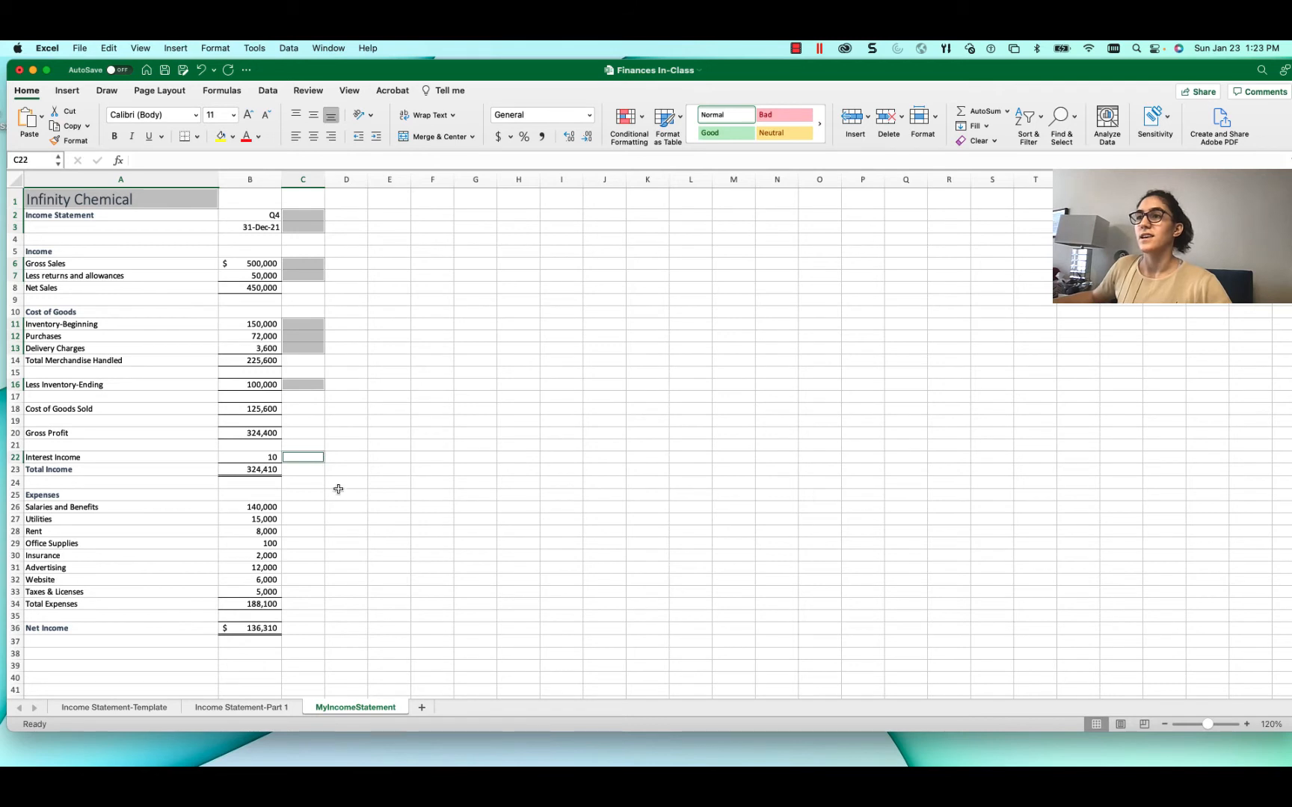
pyautogui.moveTo(300, 508); pyautogui.dragTo(295, 589)
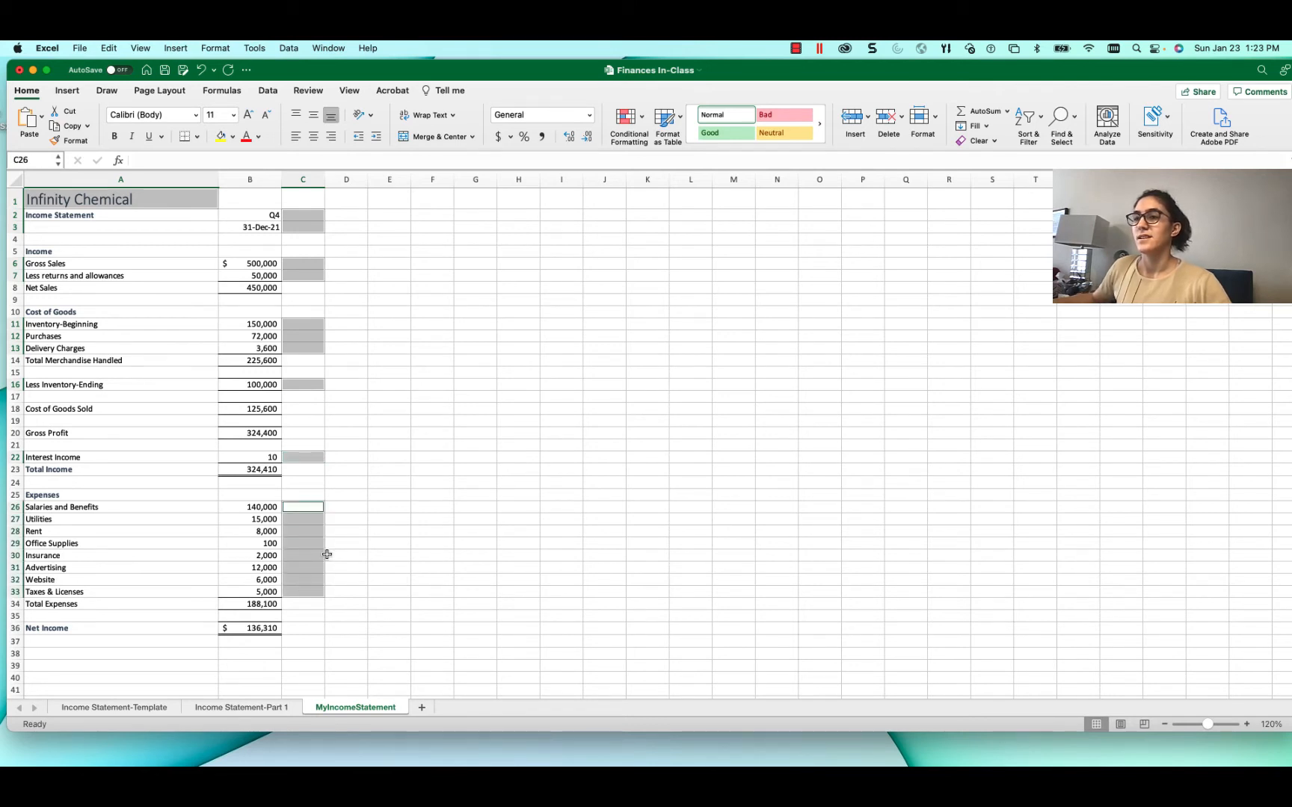
pyautogui.click(161, 654)
pyautogui.moveTo(160, 654)
pyautogui.mouseDown()
pyautogui.moveTo(159, 699)
pyautogui.moveTo(162, 668)
pyautogui.mouseUp()
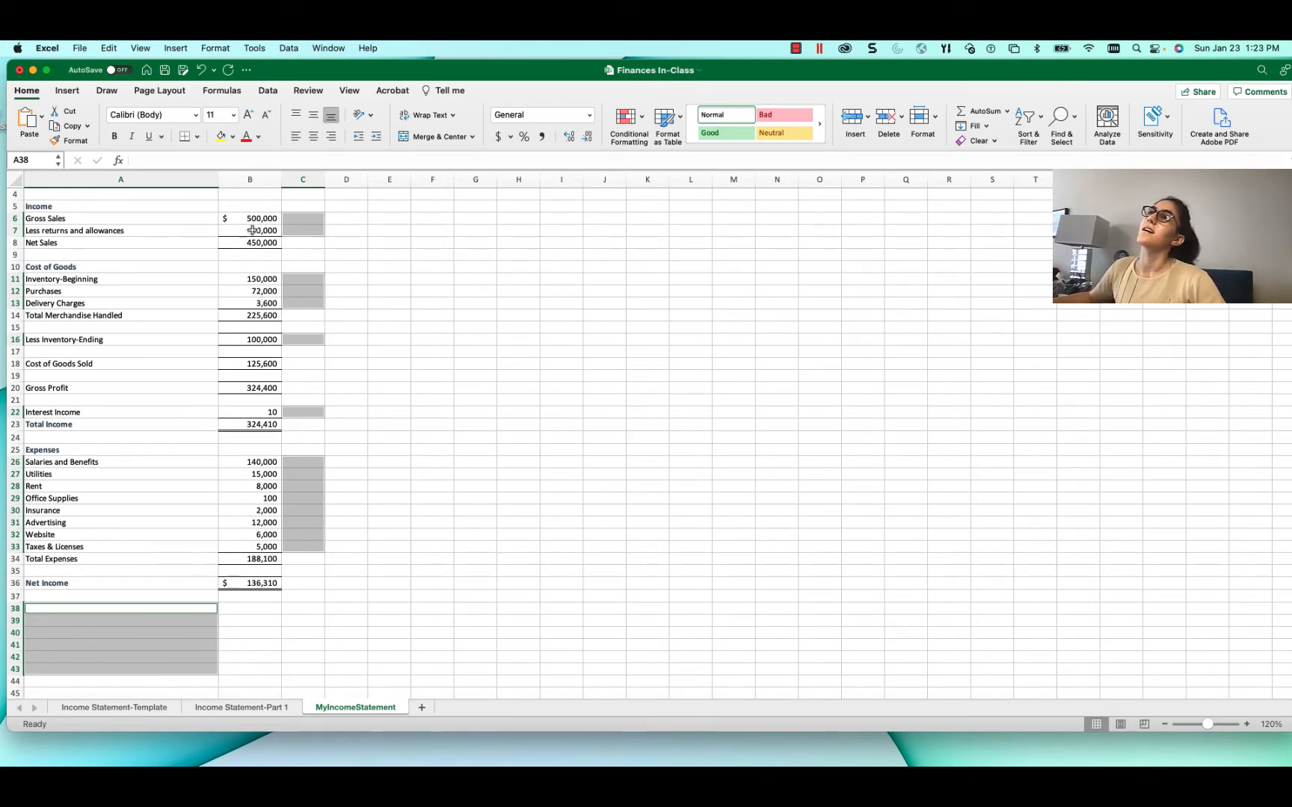
pyautogui.click(232, 137)
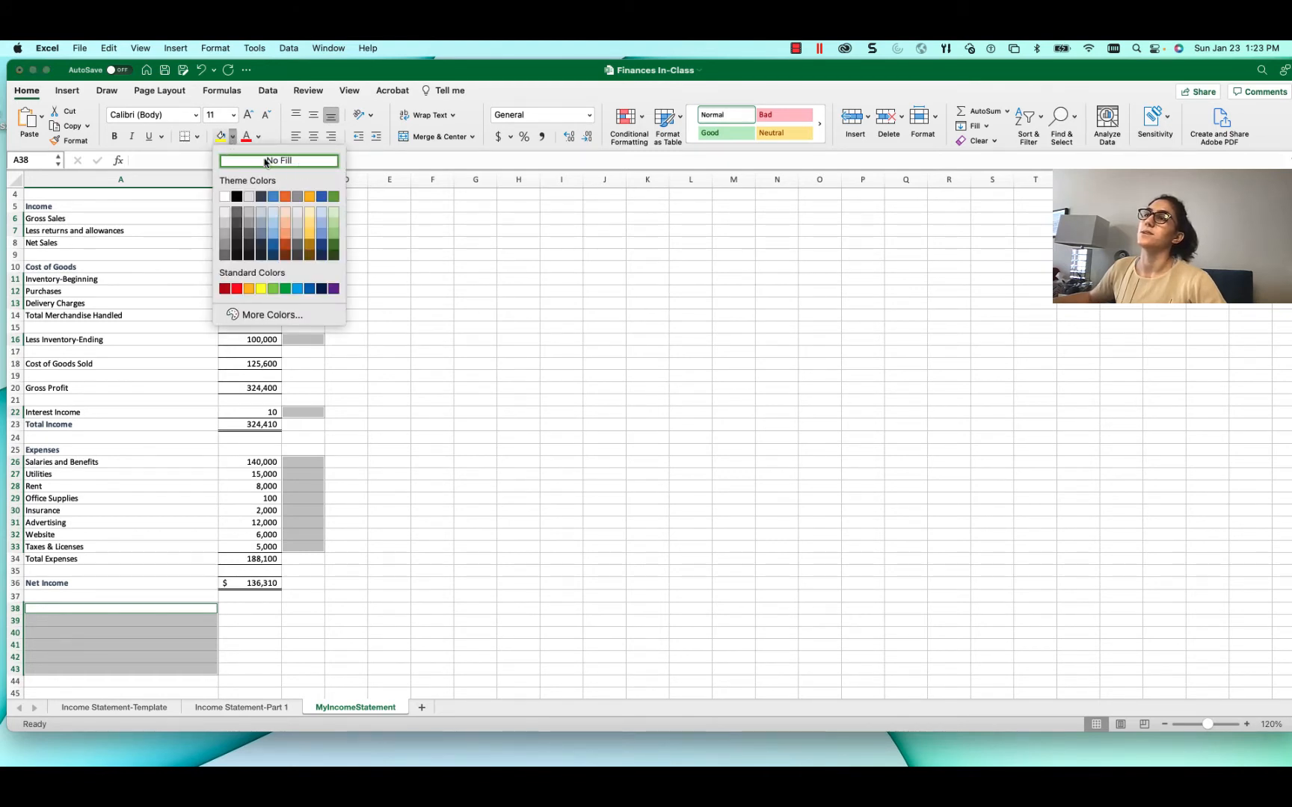
pyautogui.click(262, 290)
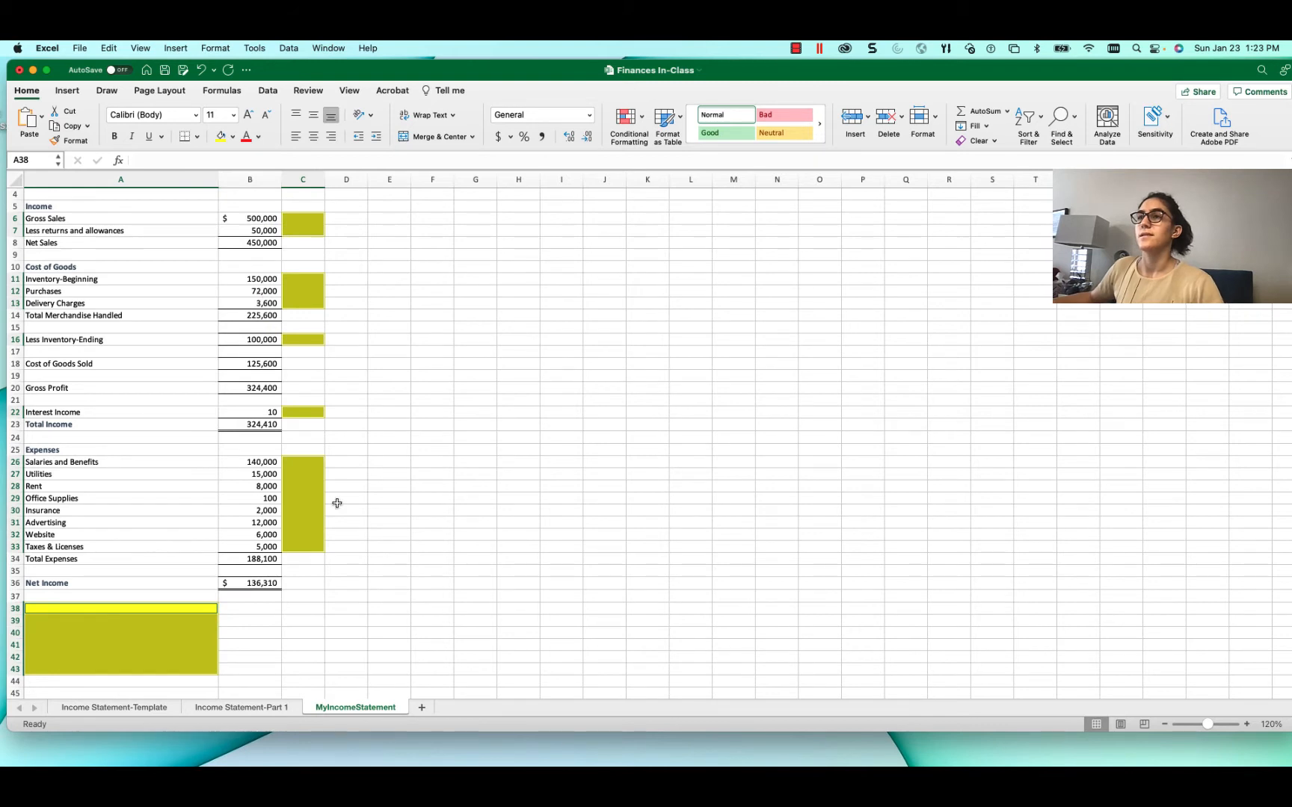
# - Remove the yellow fill from the Infinity Chemical title in cell A1
pyautogui.scroll(2, 334, 495)
pyautogui.scroll(1, 334, 495)
pyautogui.click(363, 266)
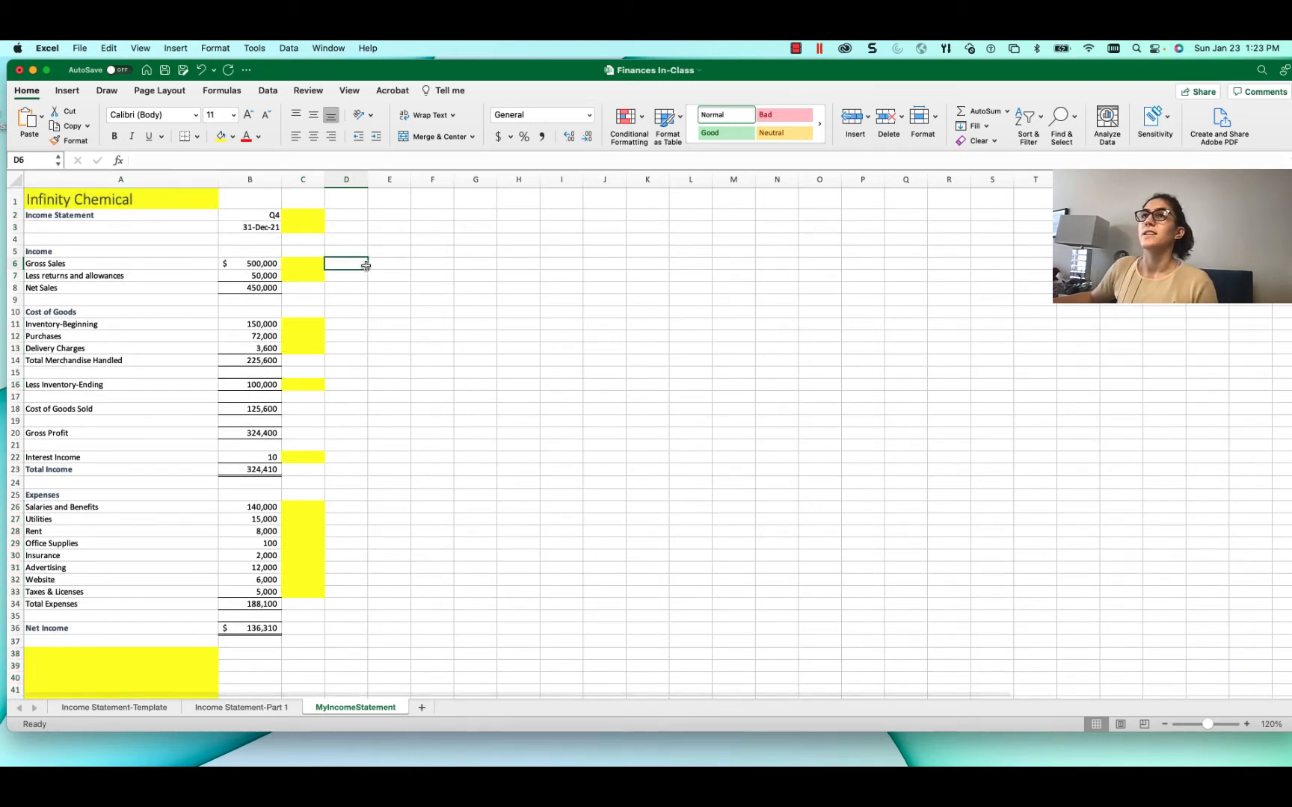
pyautogui.click(90, 200)
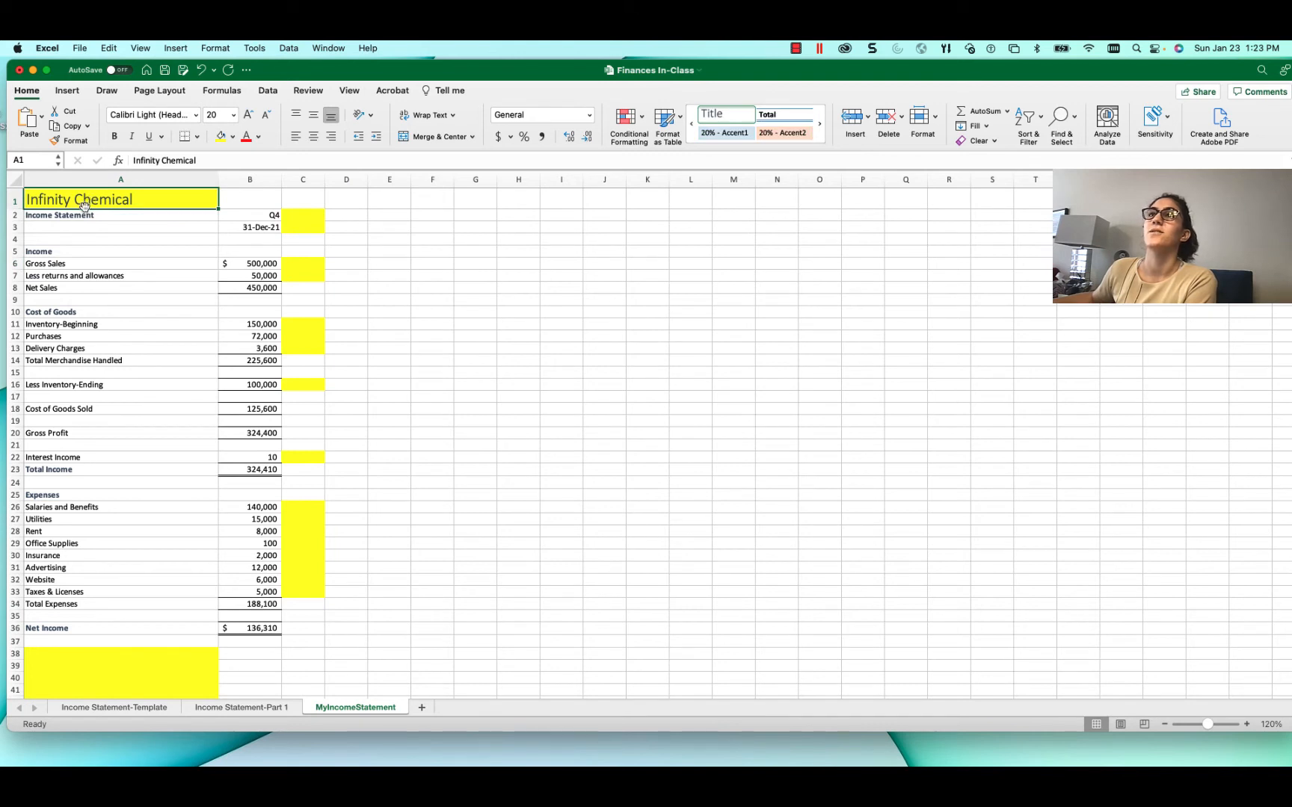
pyautogui.click(233, 136)
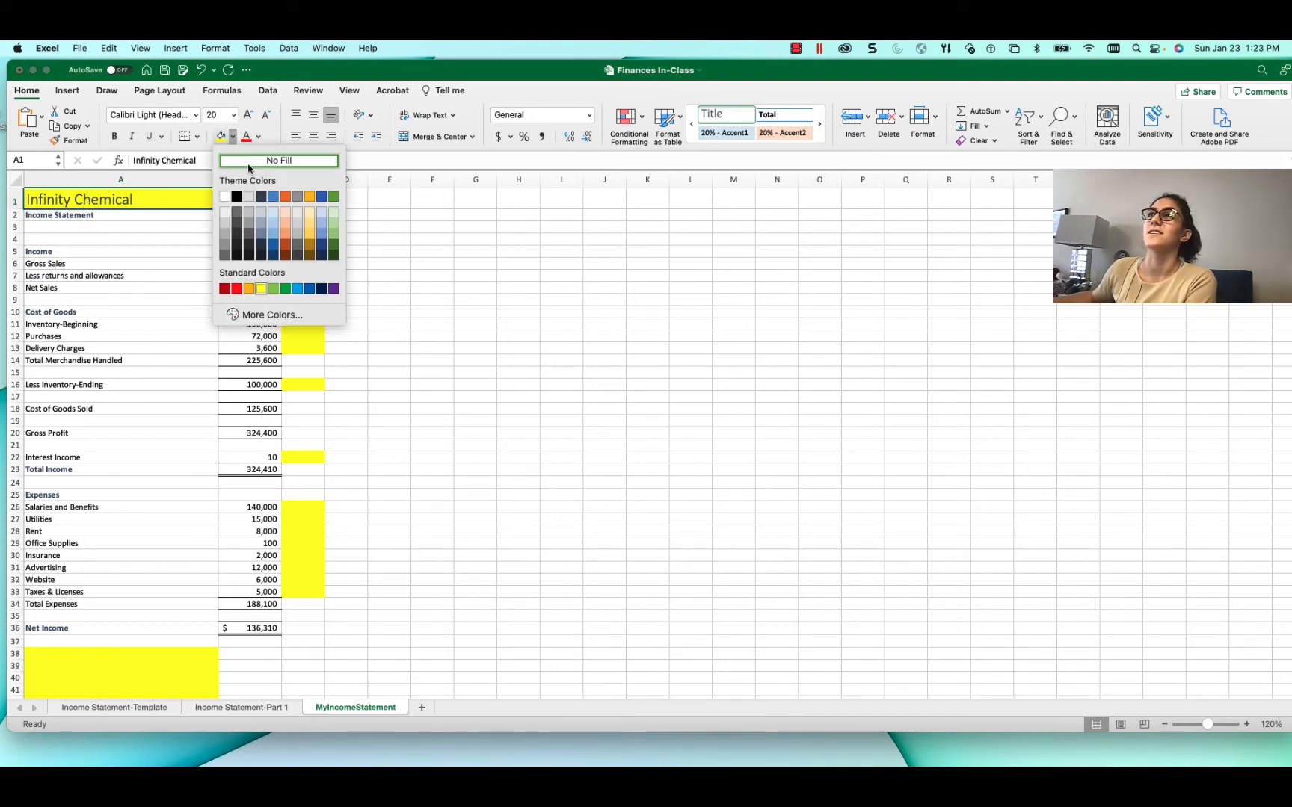
pyautogui.click(249, 163)
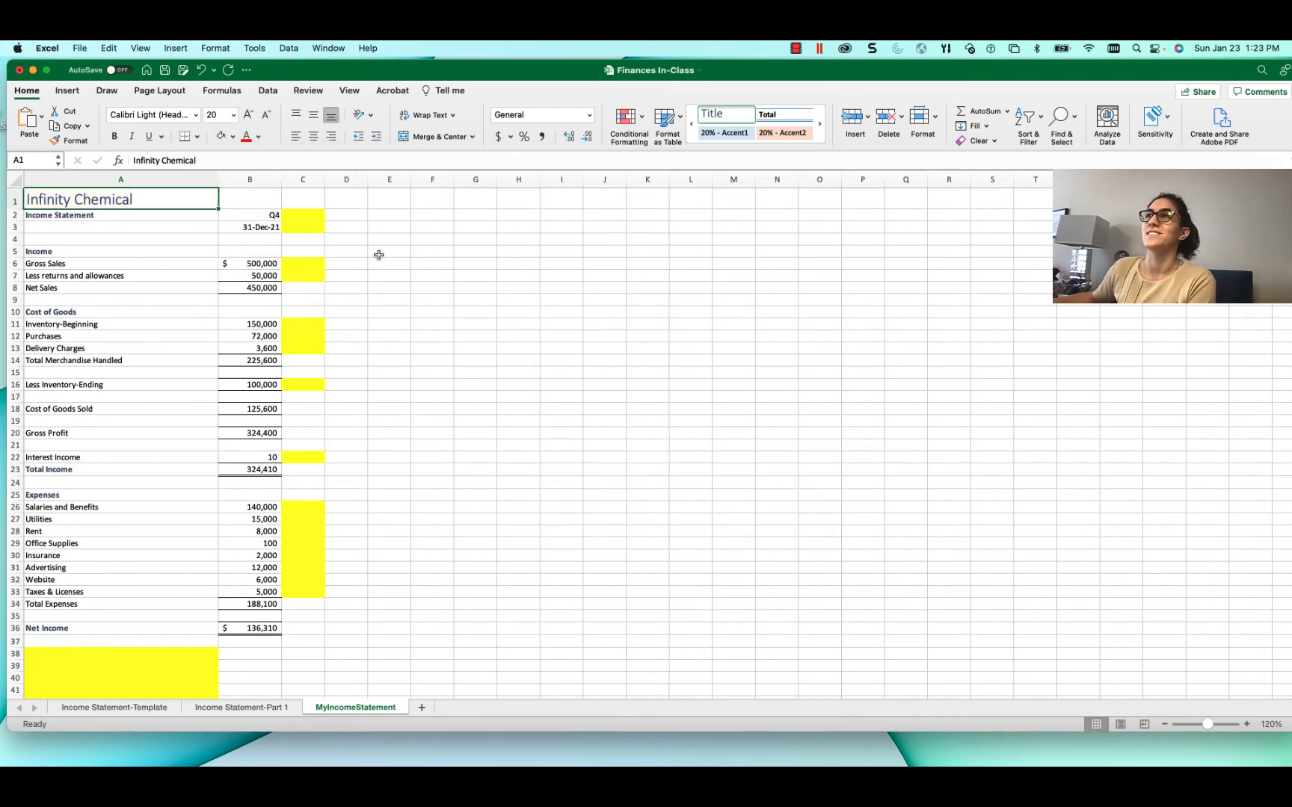
# - Head the new quarter's column with Q1 in C2 and the date March 31,2022 in C3
pyautogui.click(315, 216)
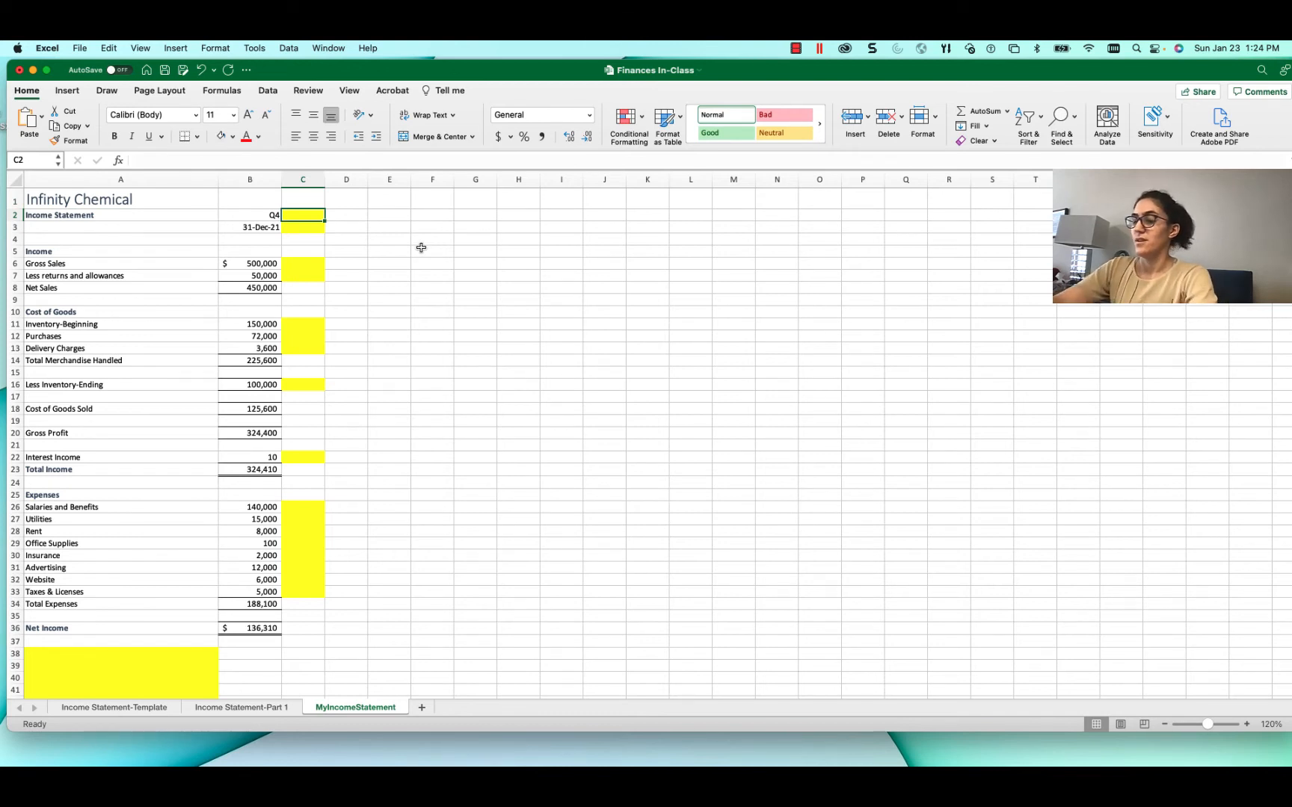
pyautogui.write('Q1')
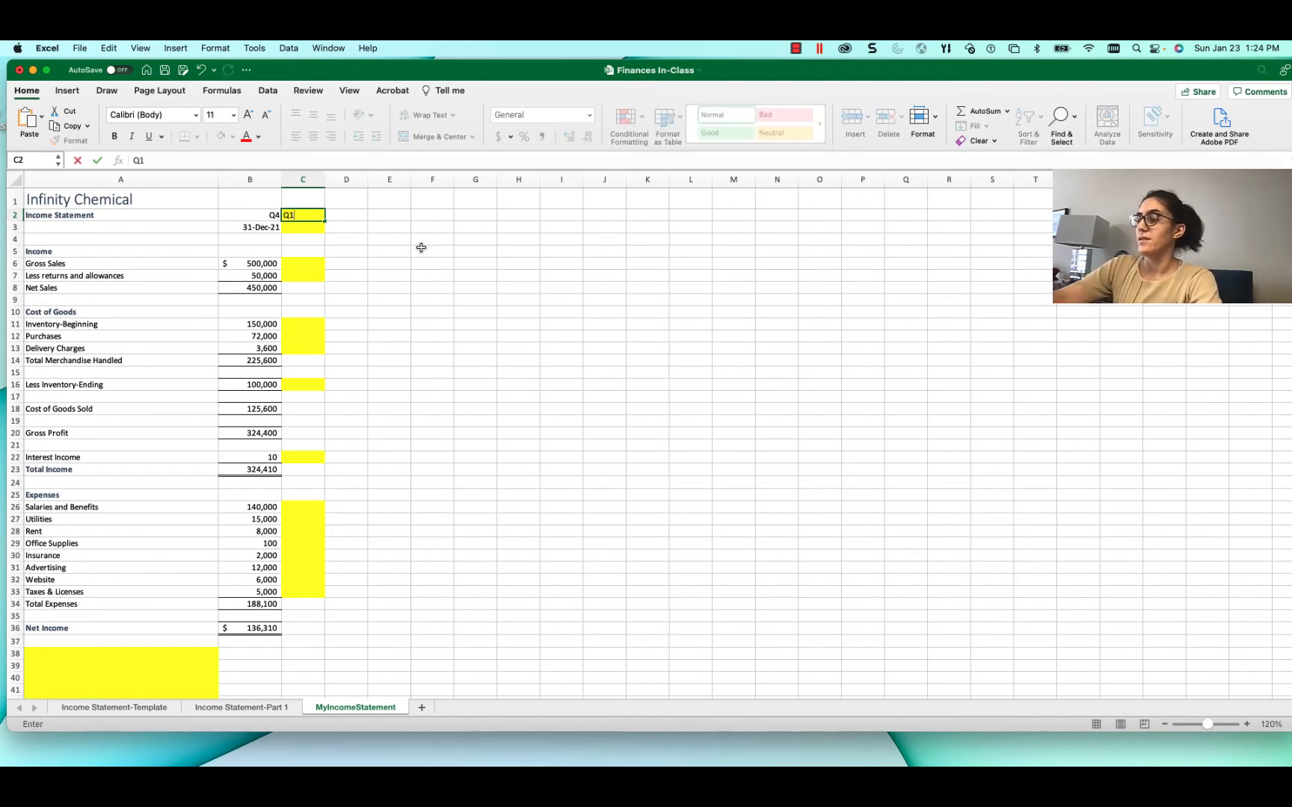
pyautogui.press('Return')
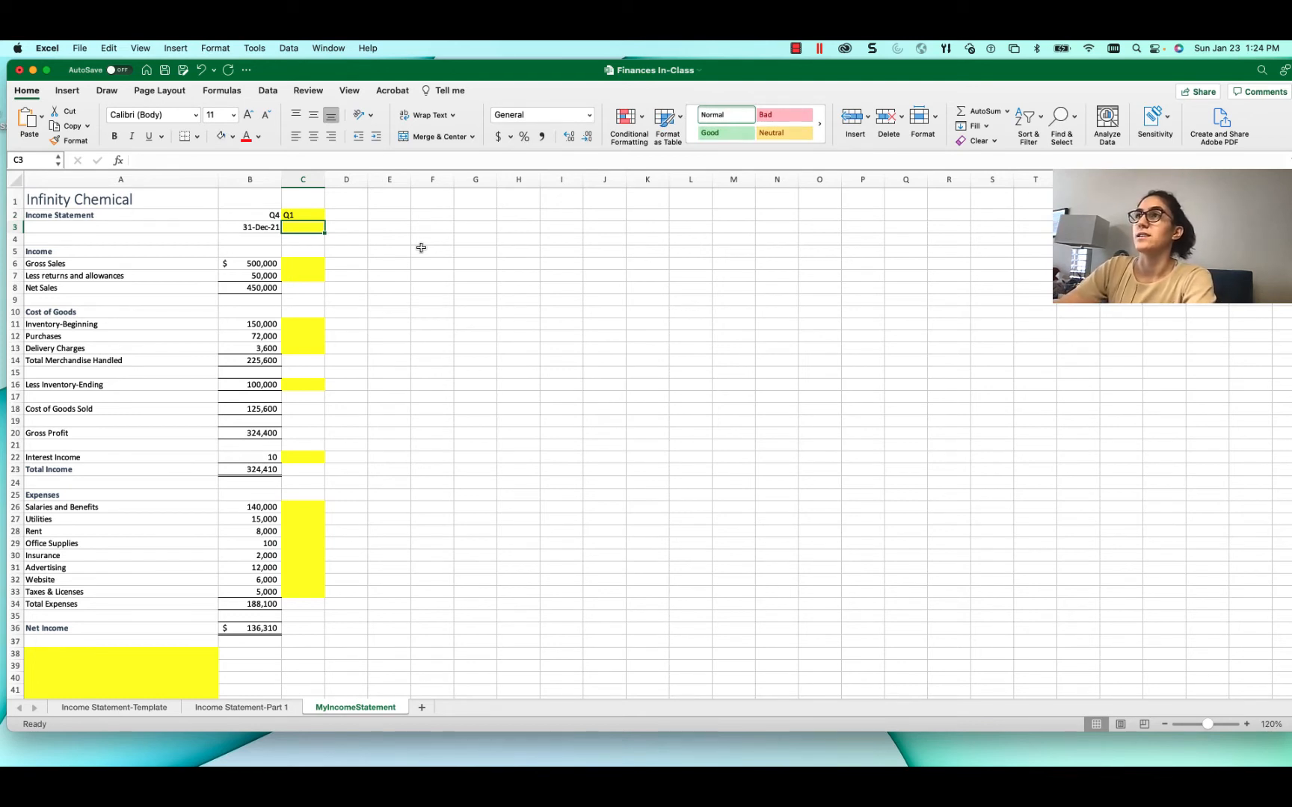
pyautogui.write('March 31')
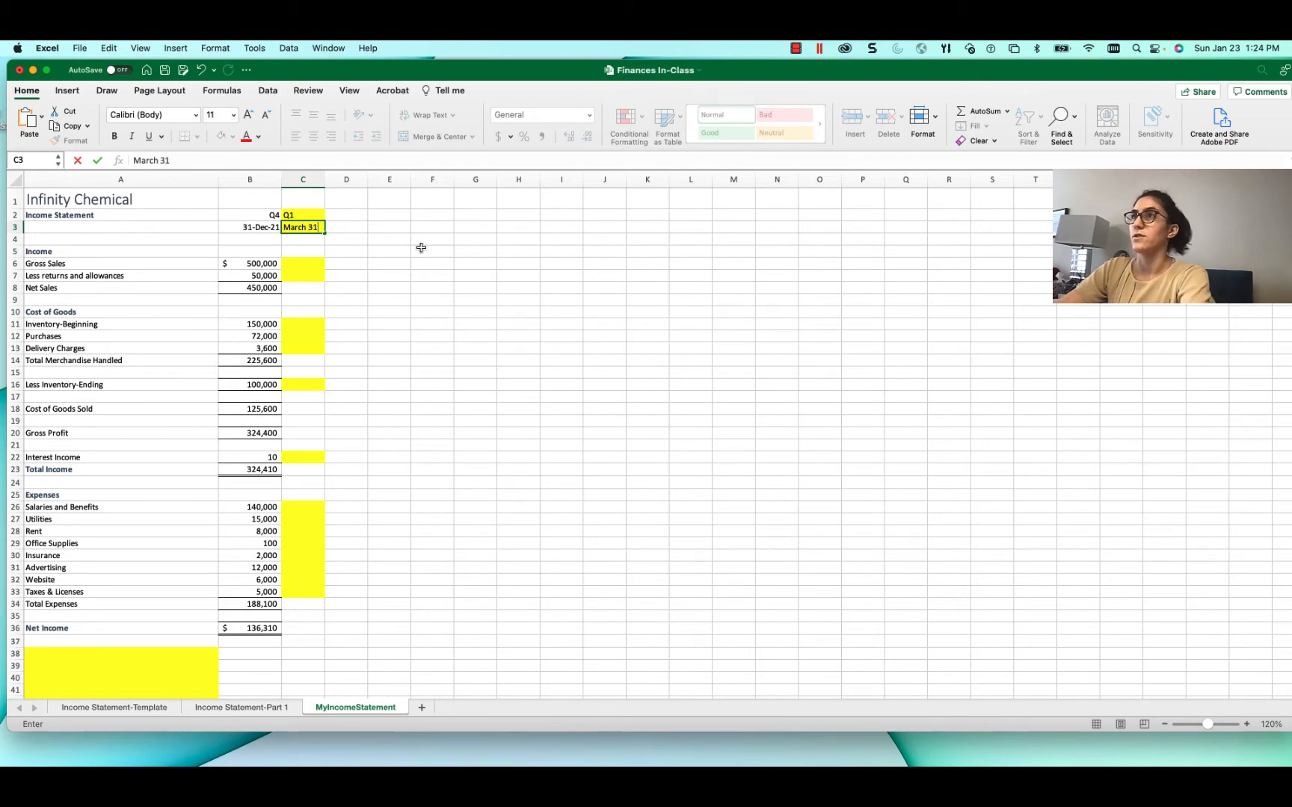
pyautogui.write(',202')
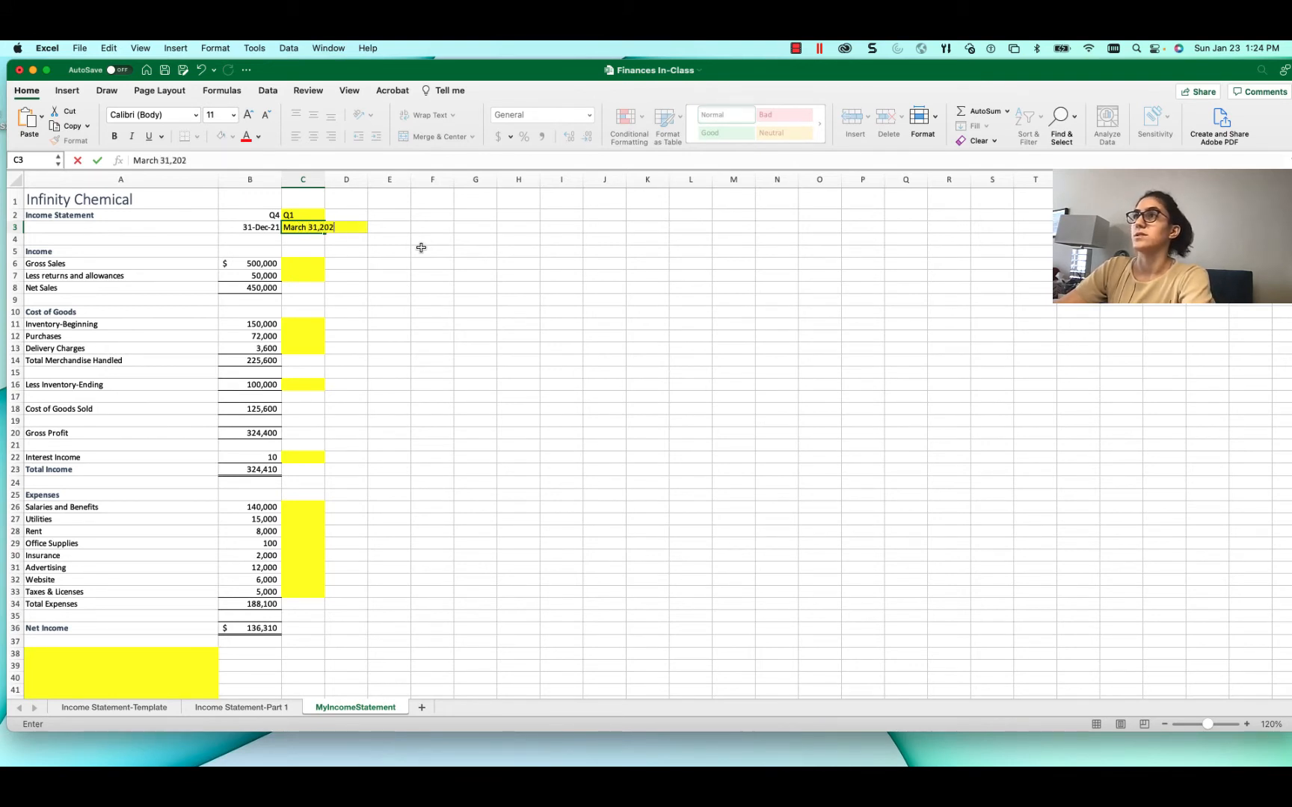
pyautogui.write('2')
pyautogui.press('Return')
# - Enter the Q1 income figures in column C: 50000 for Gross Sales and 31000 for Less returns and allowances
pyautogui.press('Return')
pyautogui.press('Return')
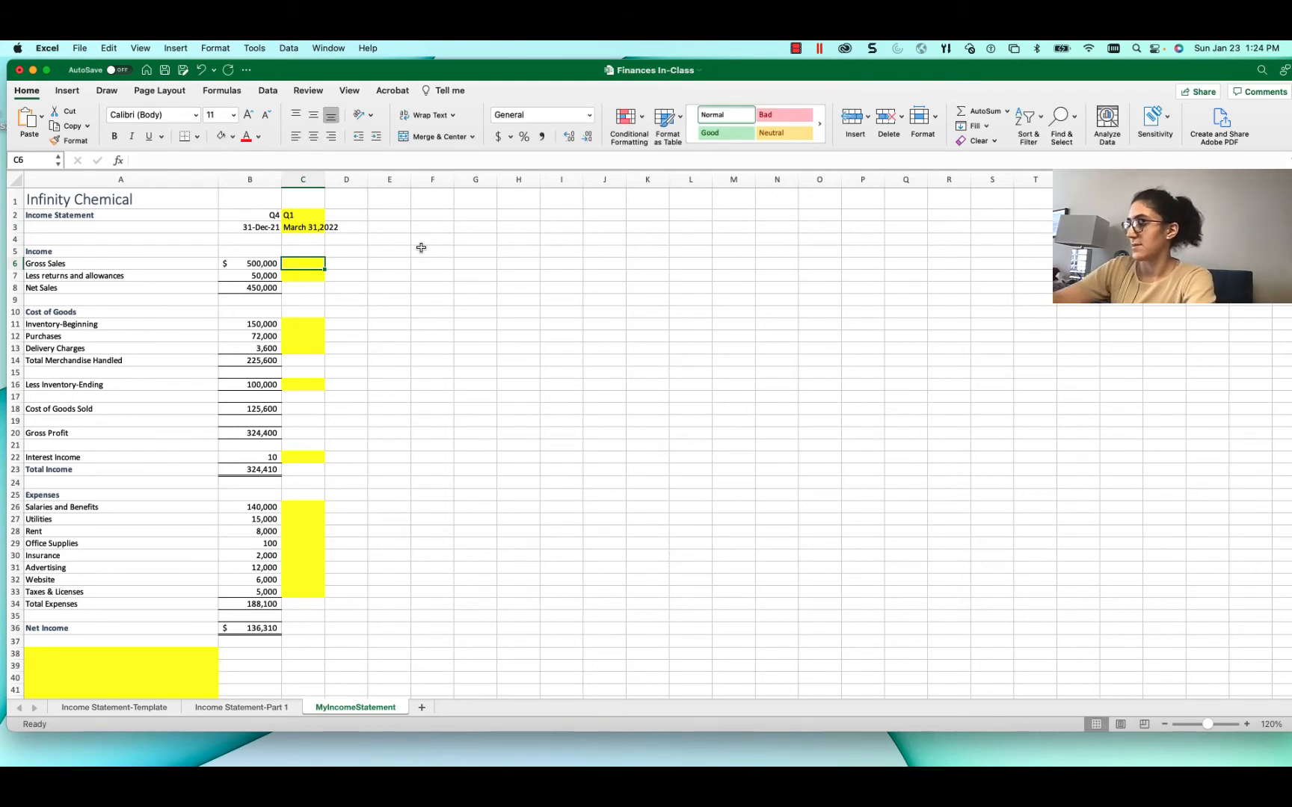
pyautogui.write('50000')
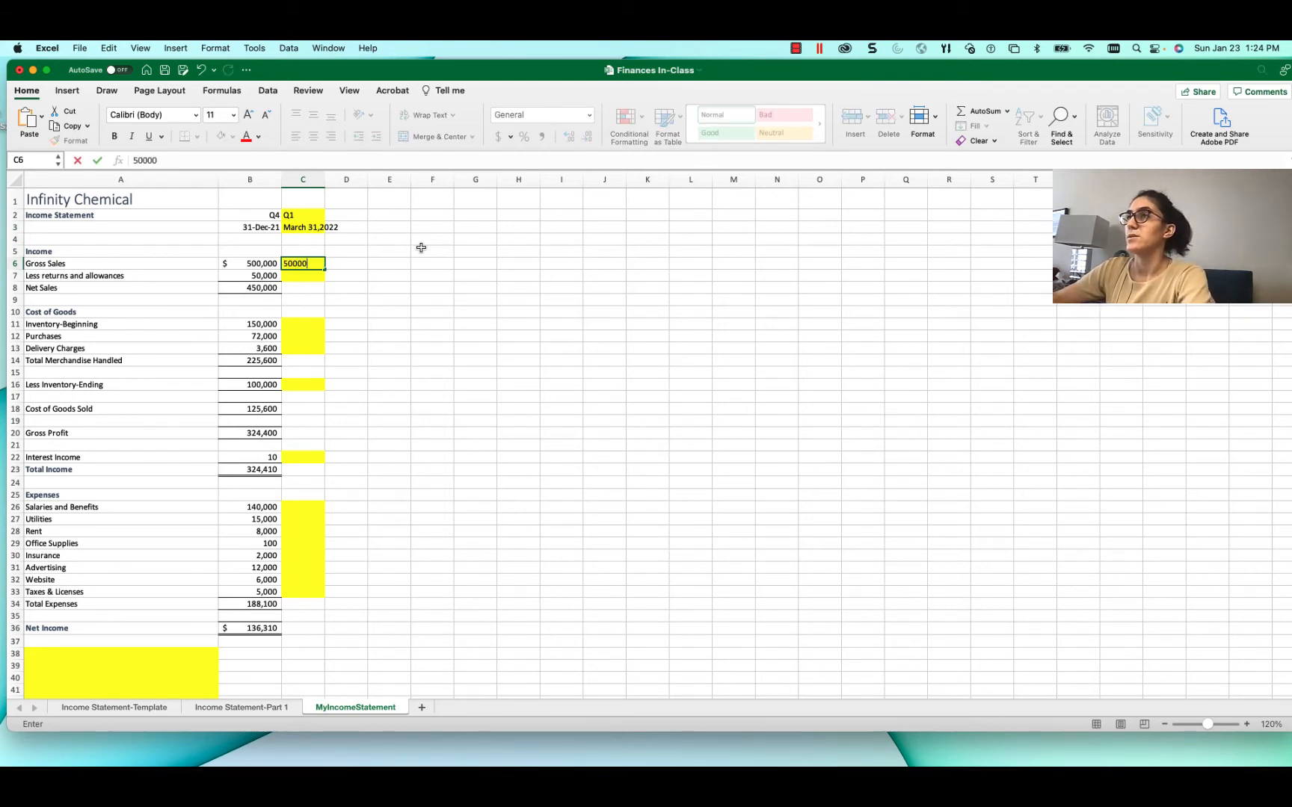
pyautogui.press('Return')
pyautogui.write('310')
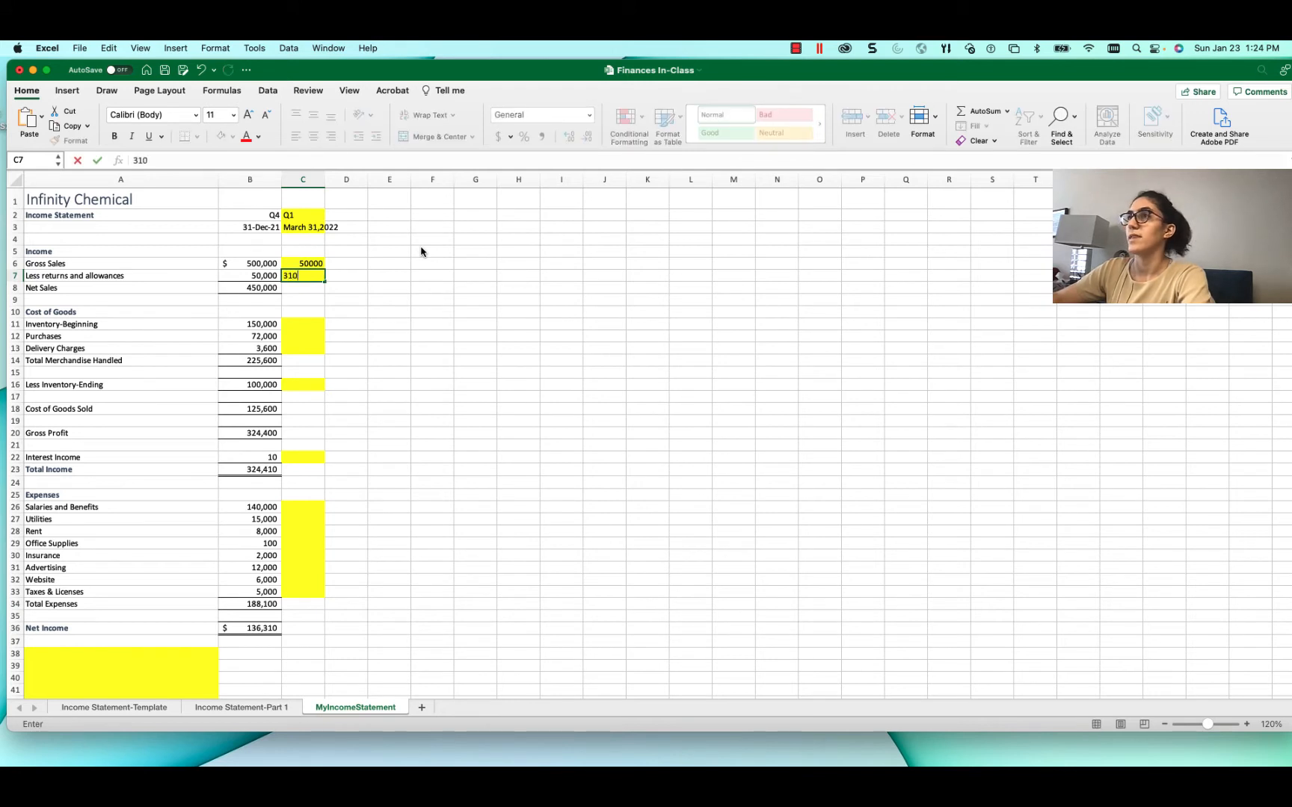
pyautogui.press('Down')
# - Enter the Q1 cost of goods figures in C11:C13: Inventory-Beginning 100000, Purchases 80000 and Delivery Charges 4000
pyautogui.press('Down')
pyautogui.press('Down')
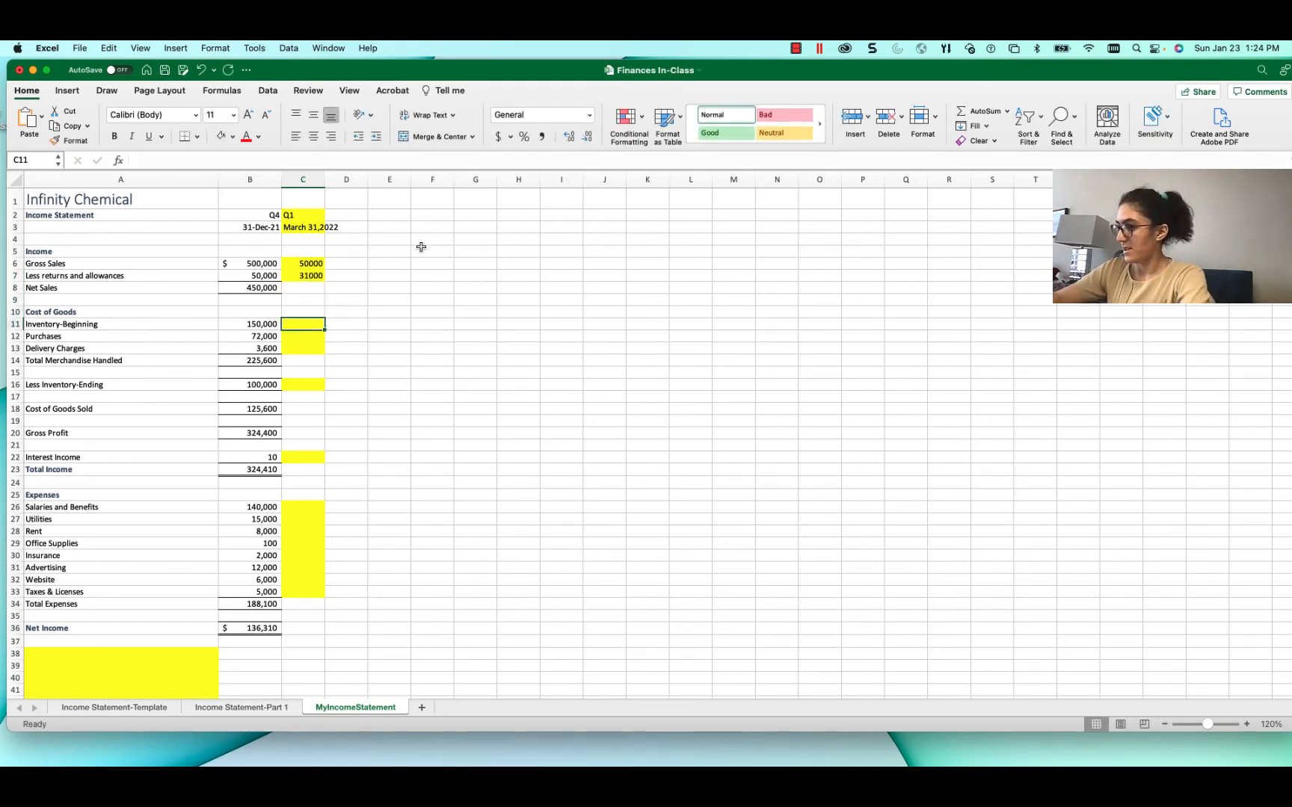
pyautogui.write('100000')
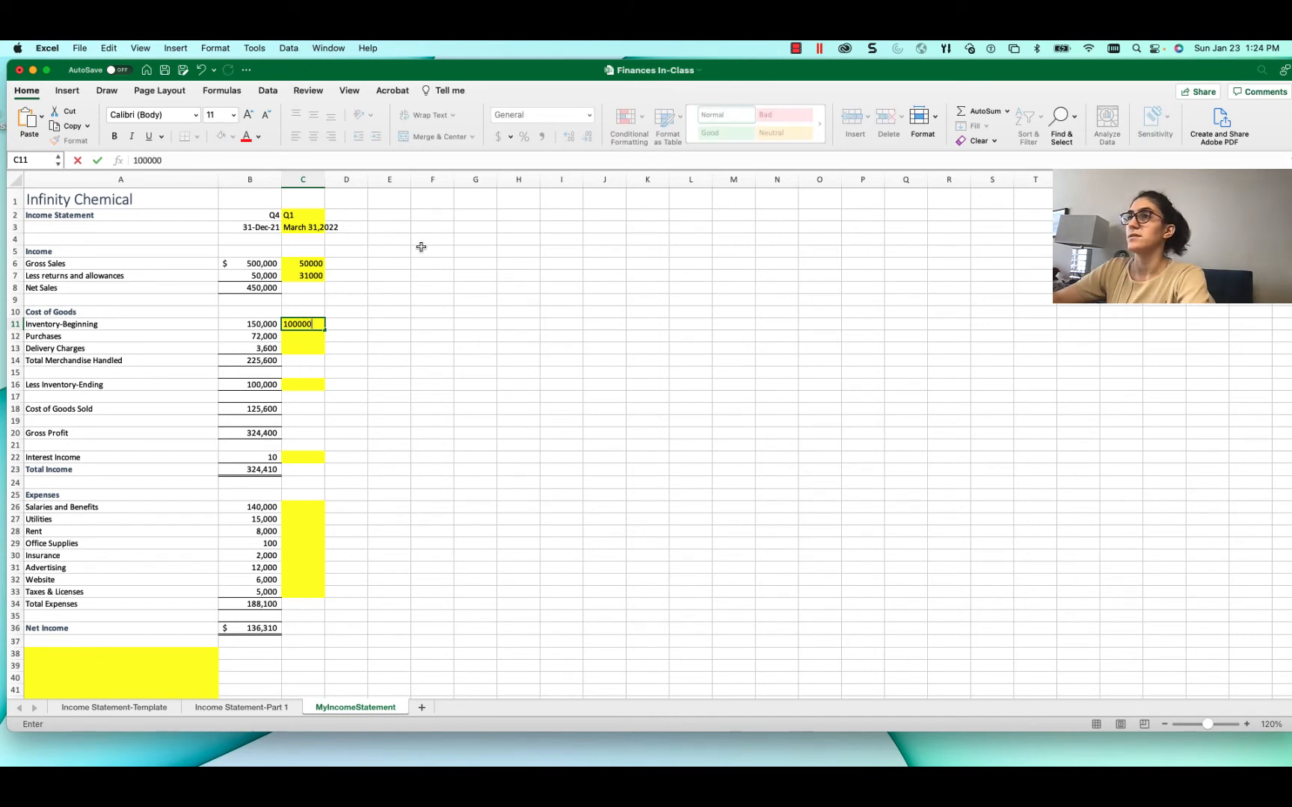
pyautogui.press('Return')
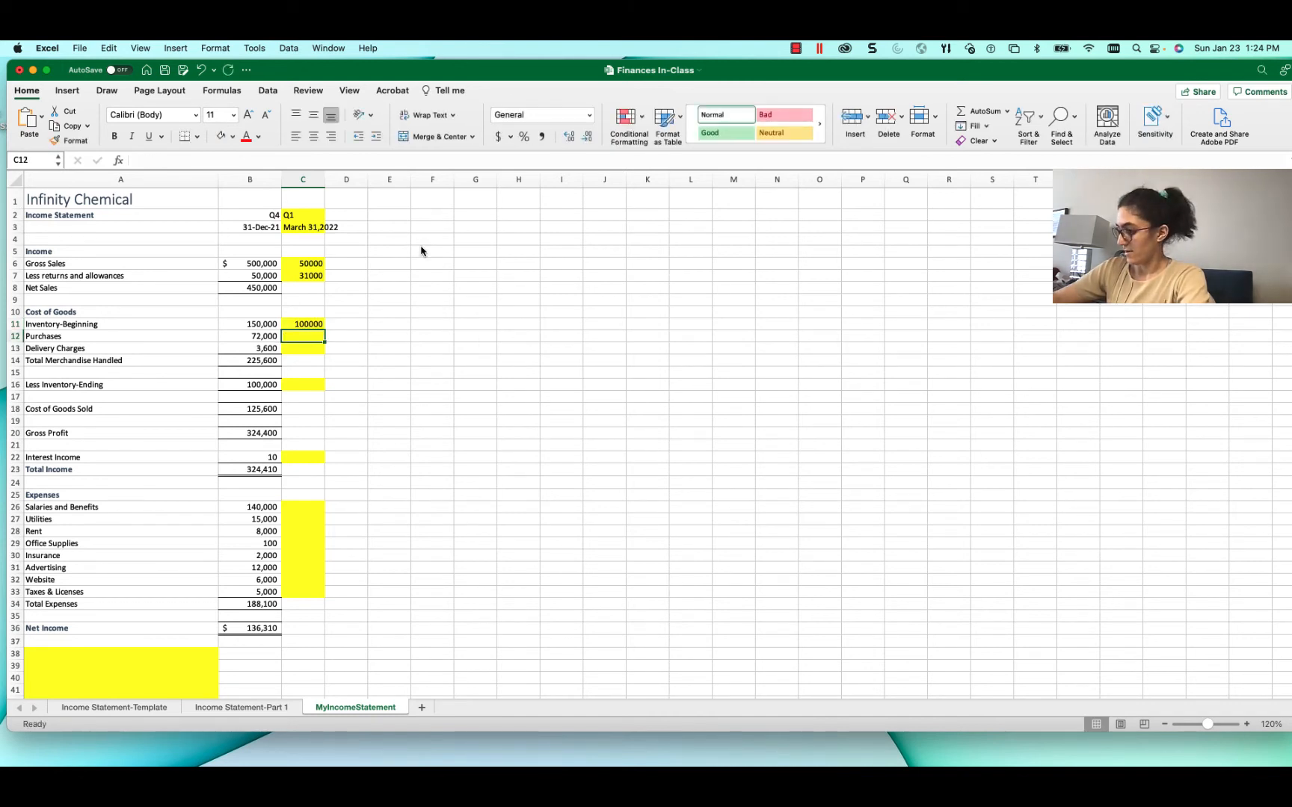
pyautogui.write('8000')
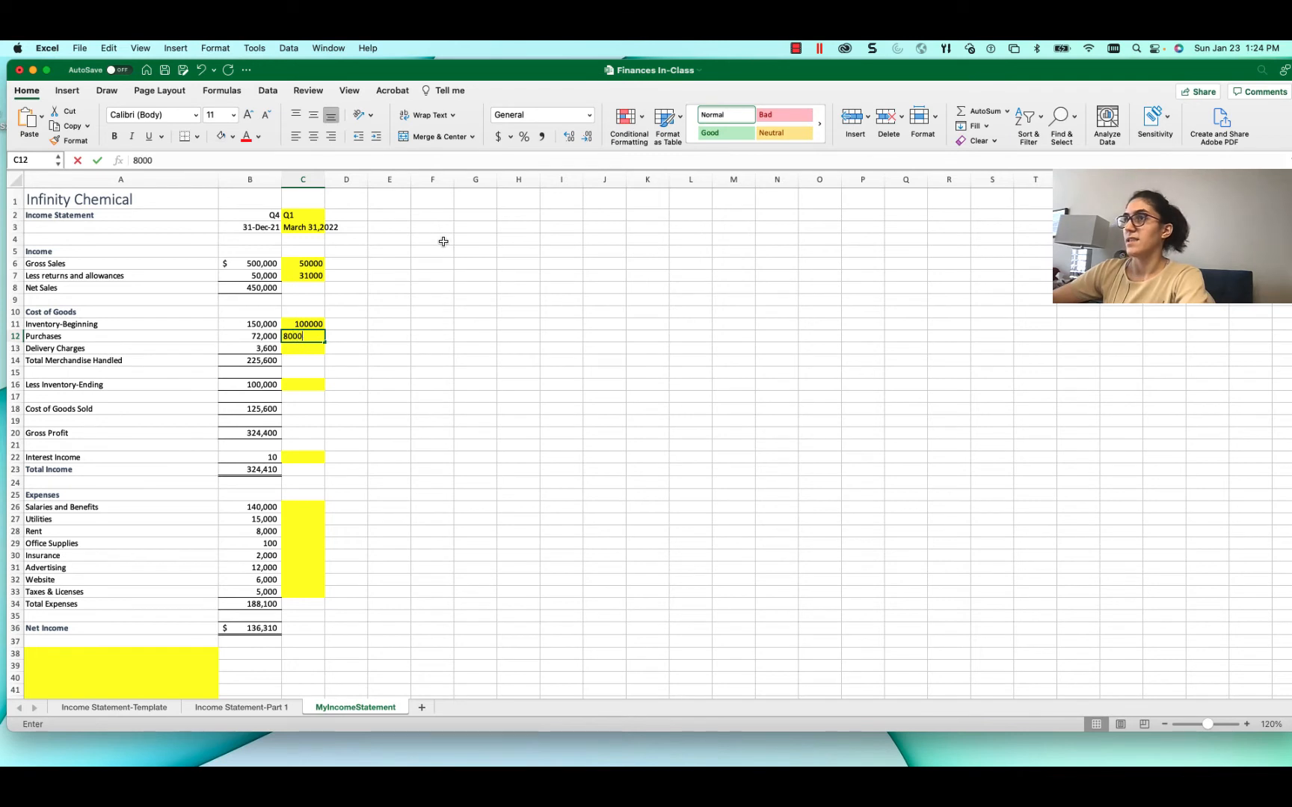
pyautogui.write('0')
pyautogui.press('Return')
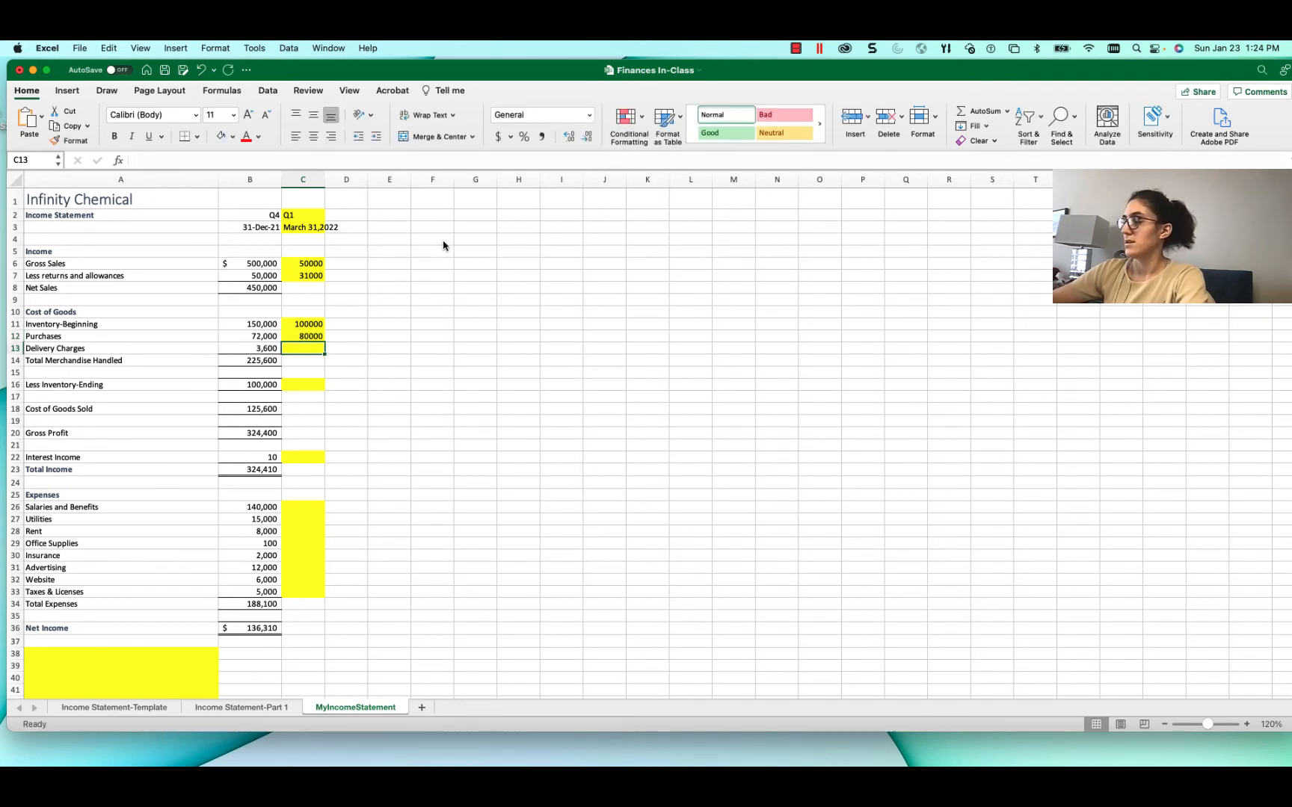
pyautogui.write('4000')
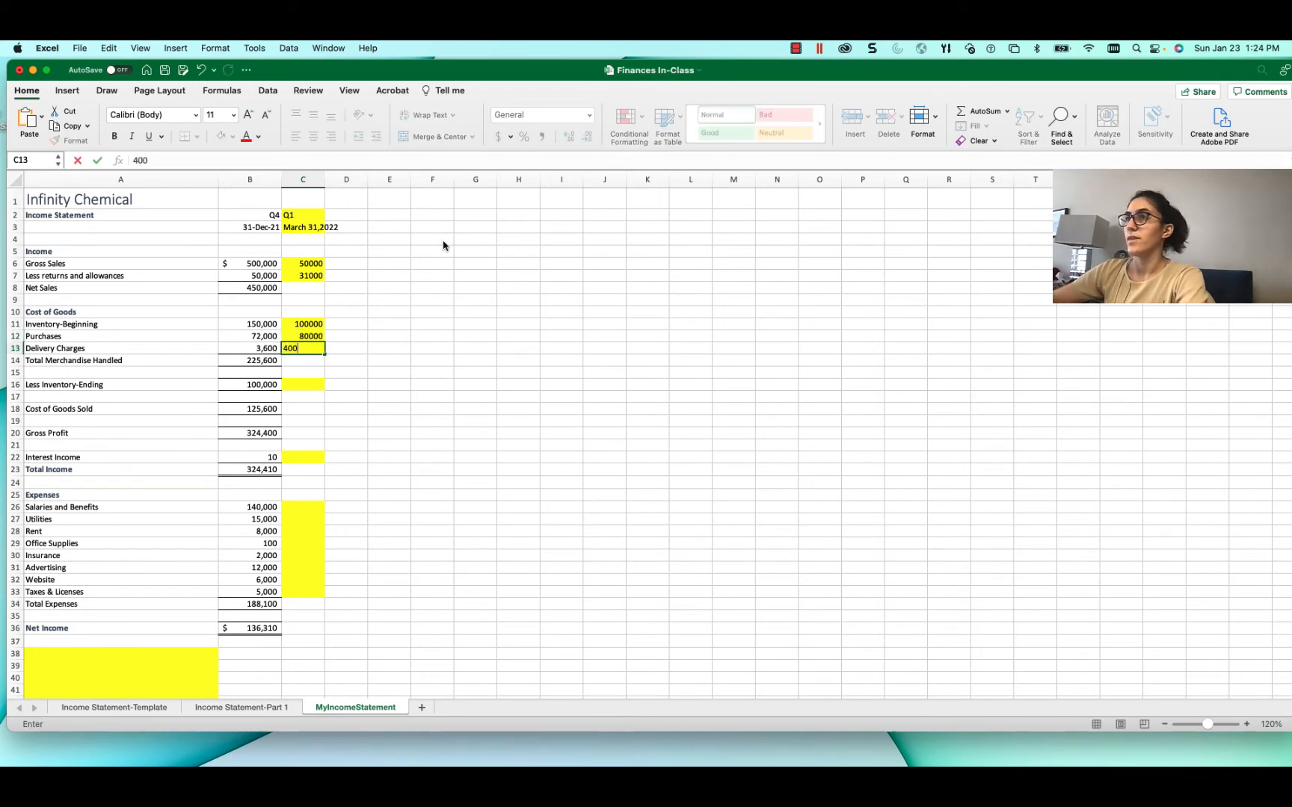
pyautogui.press('Return')
# - Enter 110000 for Q1 Less Inventory-Ending in C16 and 9 for Interest Income in C22
pyautogui.press('Down')
pyautogui.press('Down')
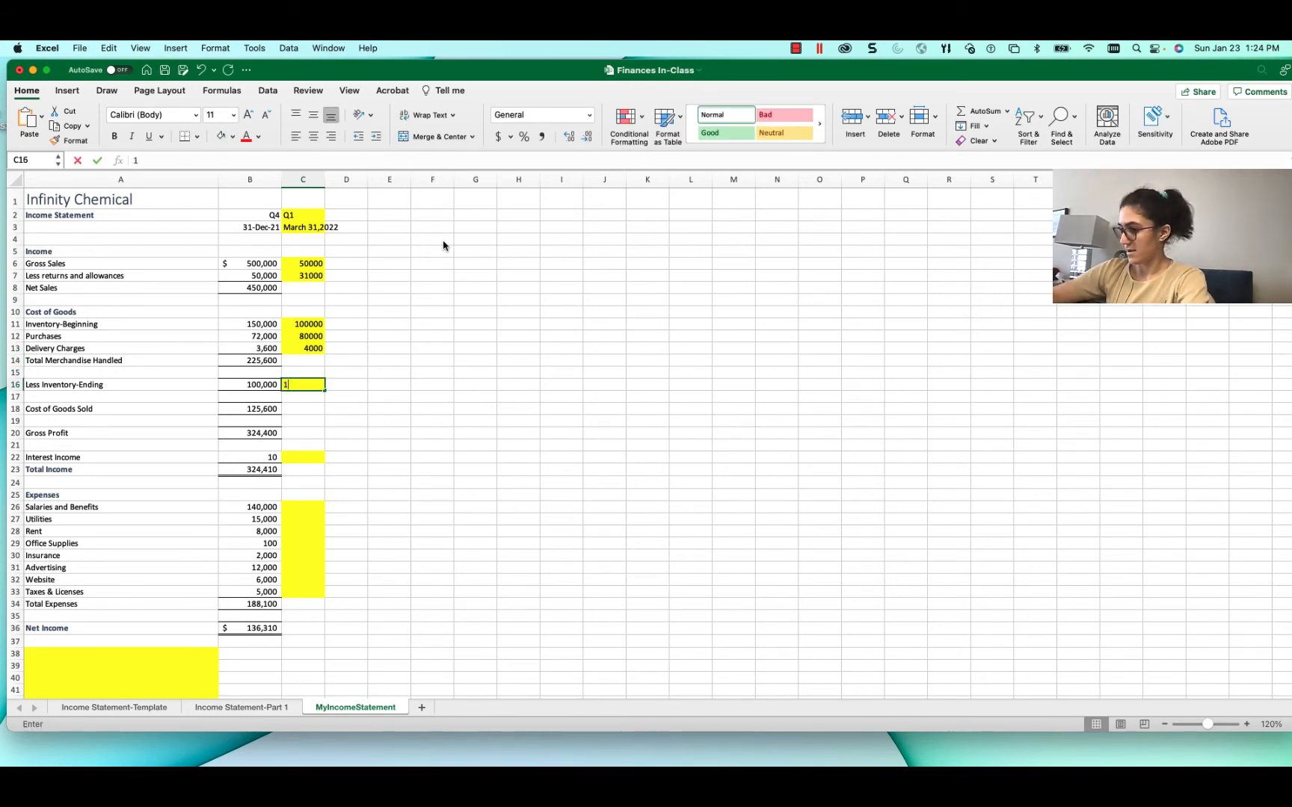
pyautogui.write('110000')
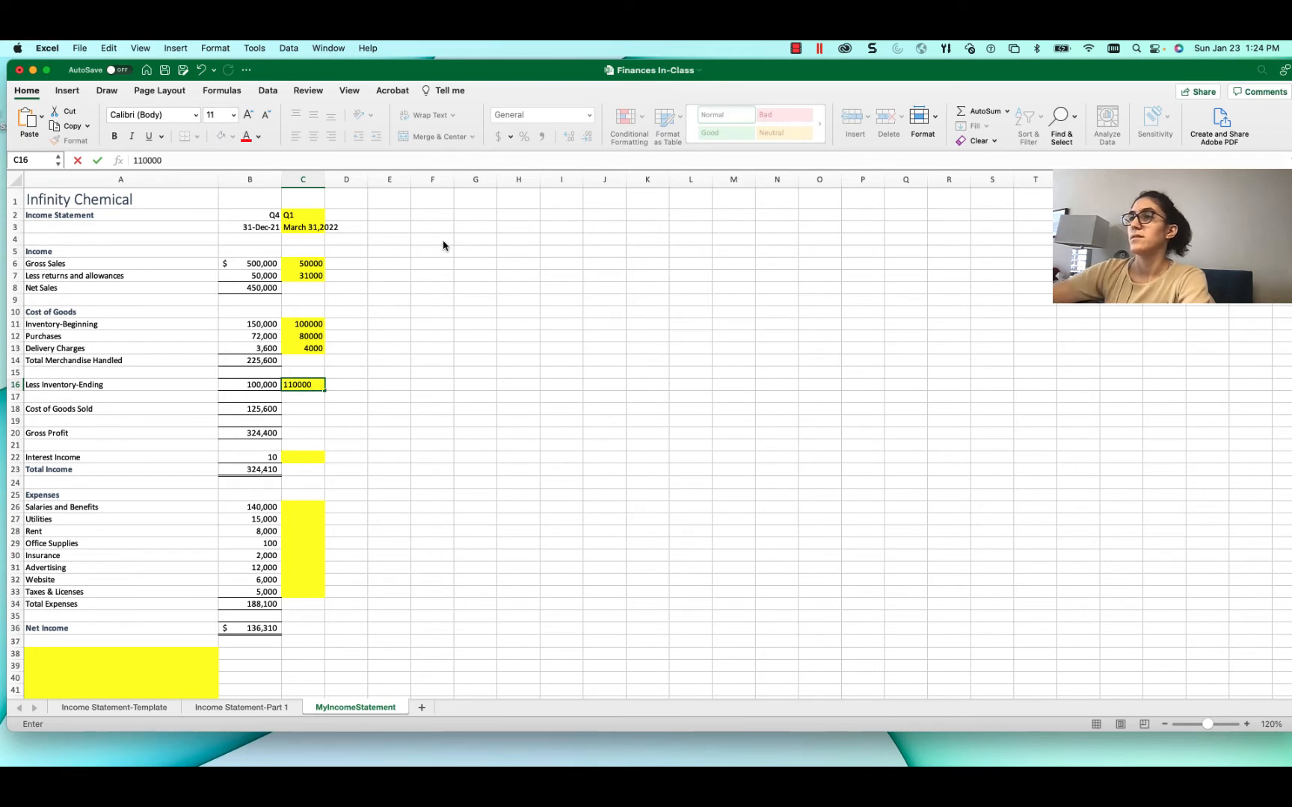
pyautogui.press('Return')
pyautogui.press('Return')
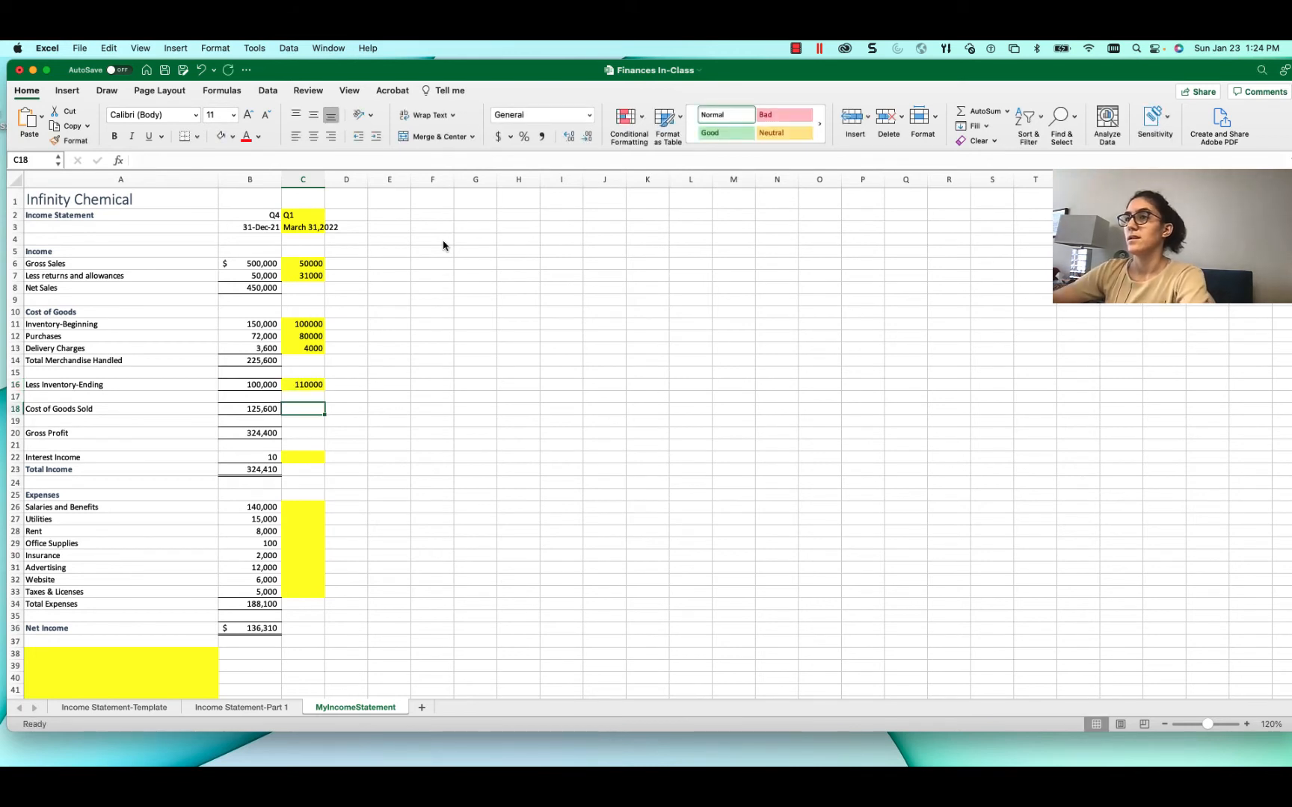
pyautogui.press('Down')
pyautogui.press('Down')
pyautogui.press('Down')
pyautogui.press('Down')
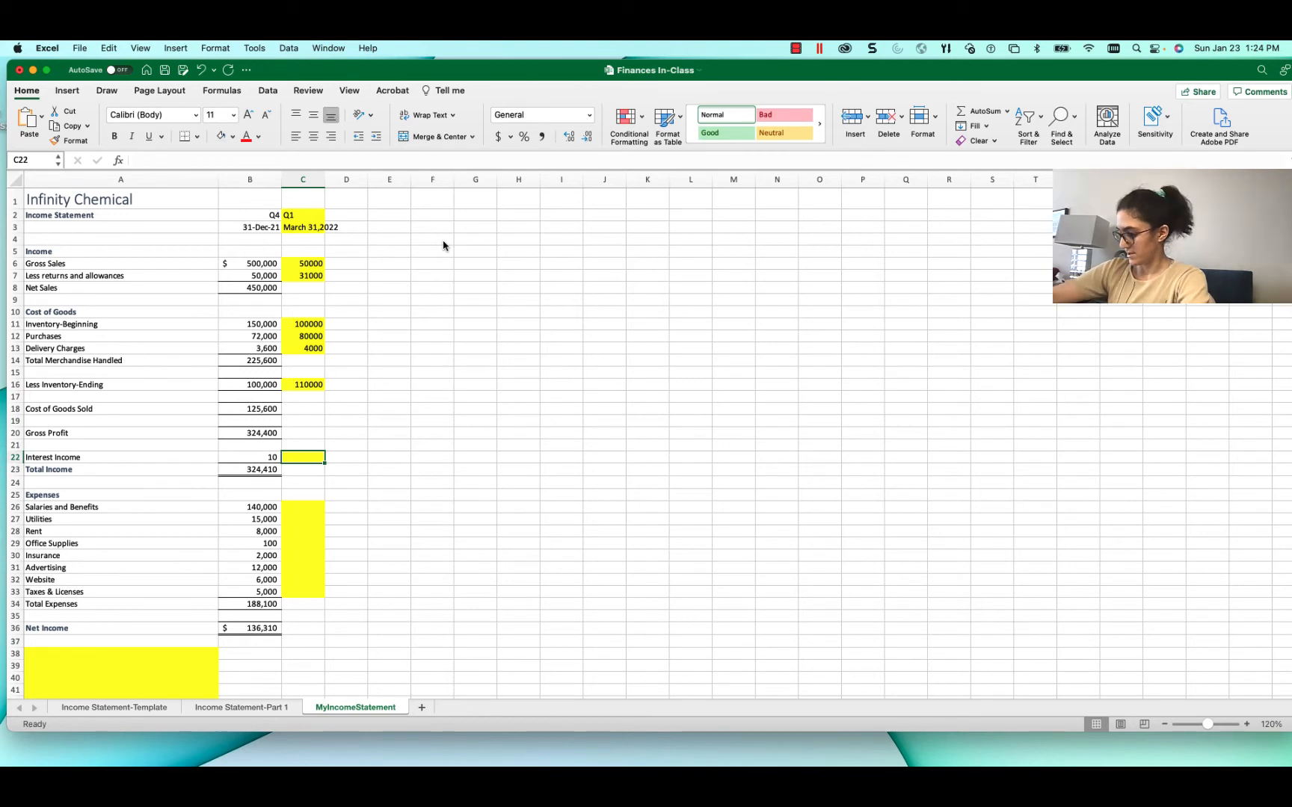
pyautogui.write('9')
pyautogui.press('Return')
# - Enter the Q1 expenses 130000 for Salaries and Benefits in C26 and 14300 for Utilities in C27
pyautogui.press('Return')
pyautogui.press('Down')
pyautogui.press('Down')
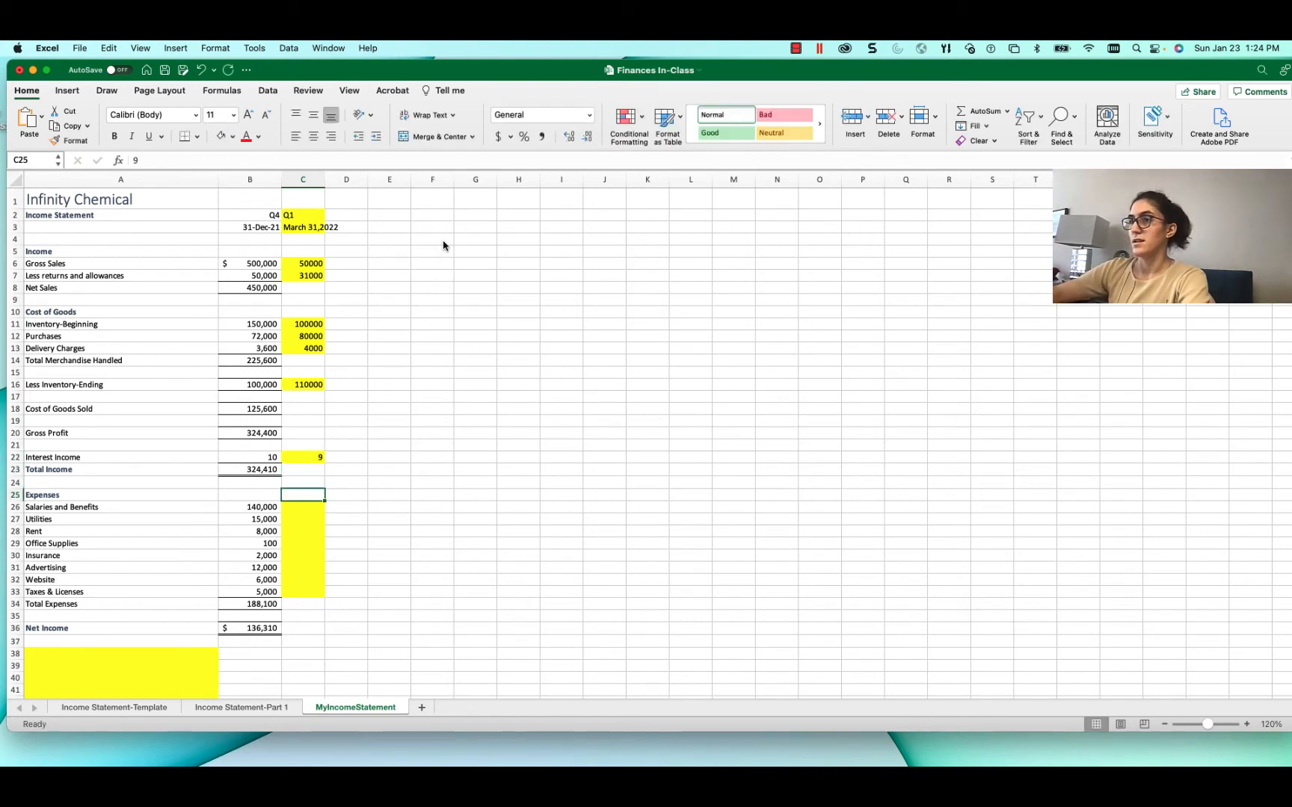
pyautogui.write('1')
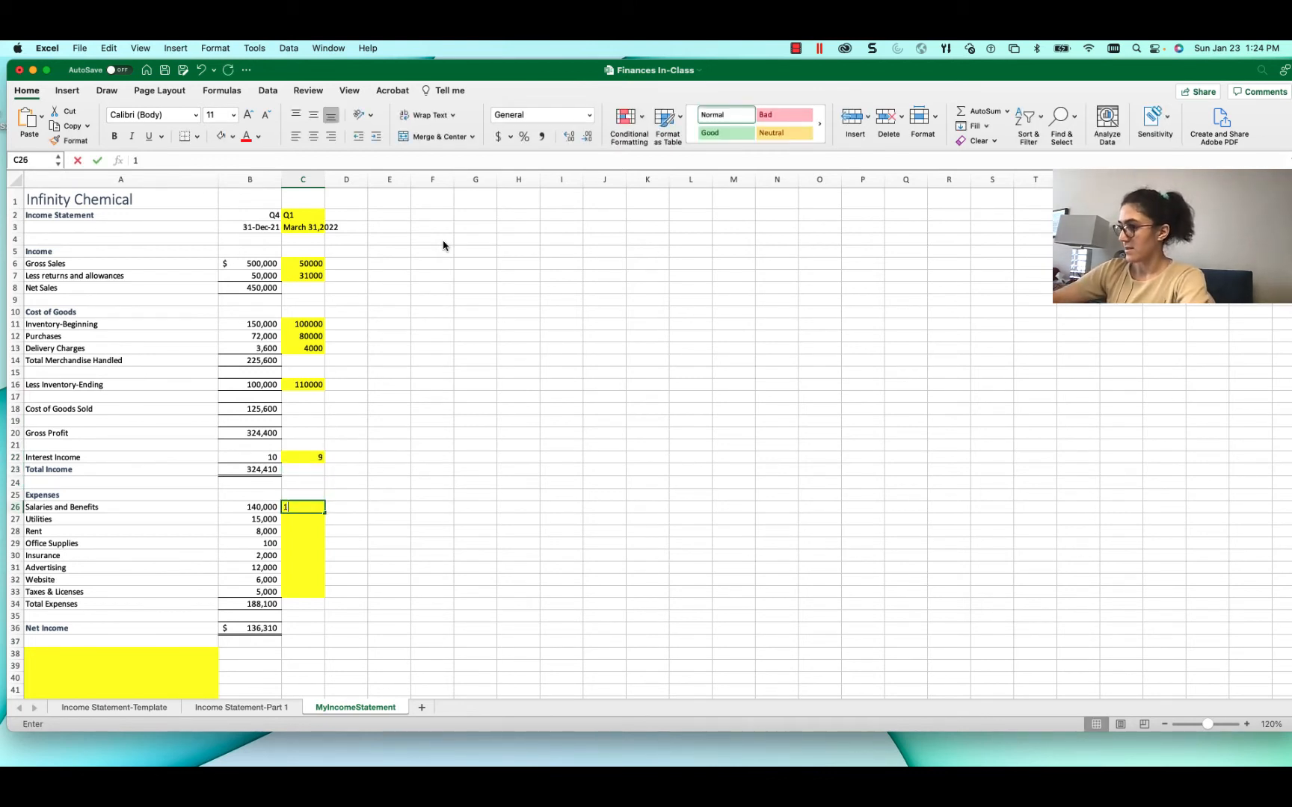
pyautogui.press('Return')
pyautogui.write('3')
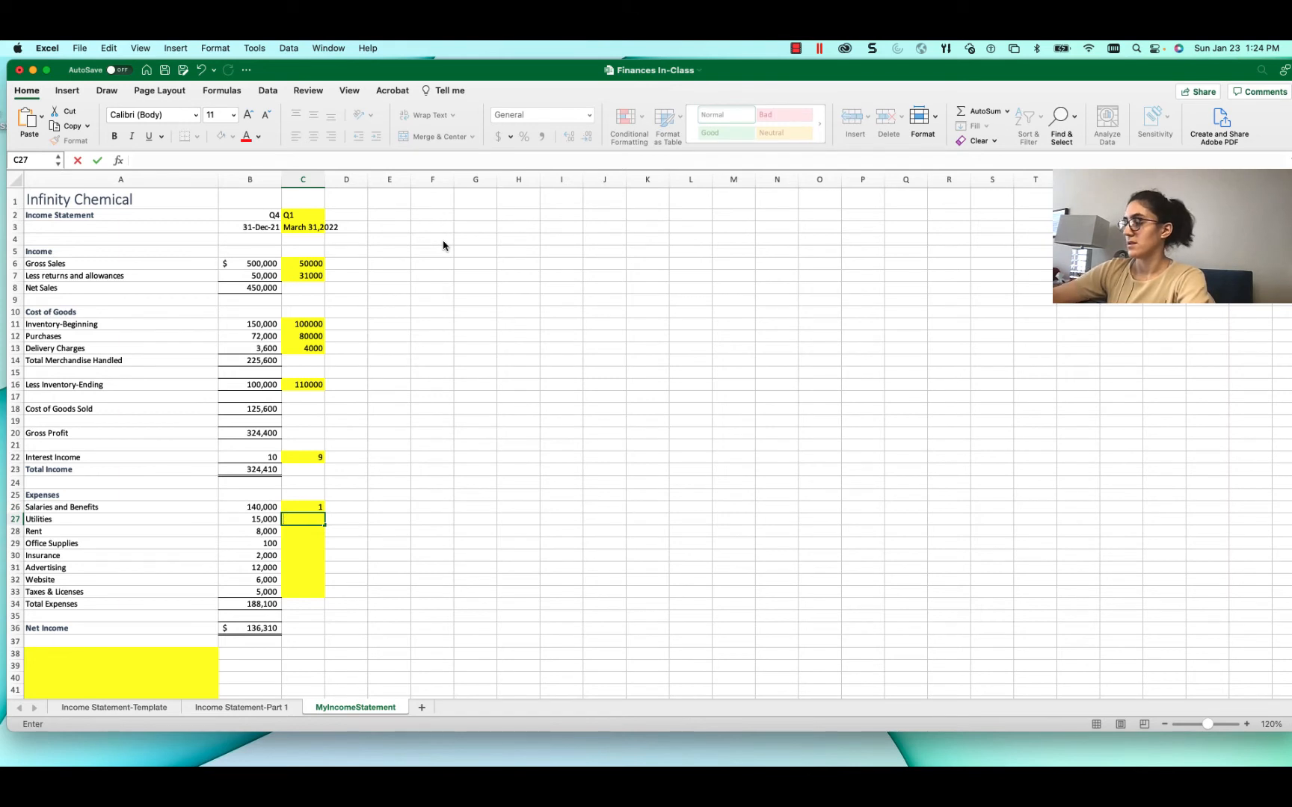
pyautogui.press('Up')
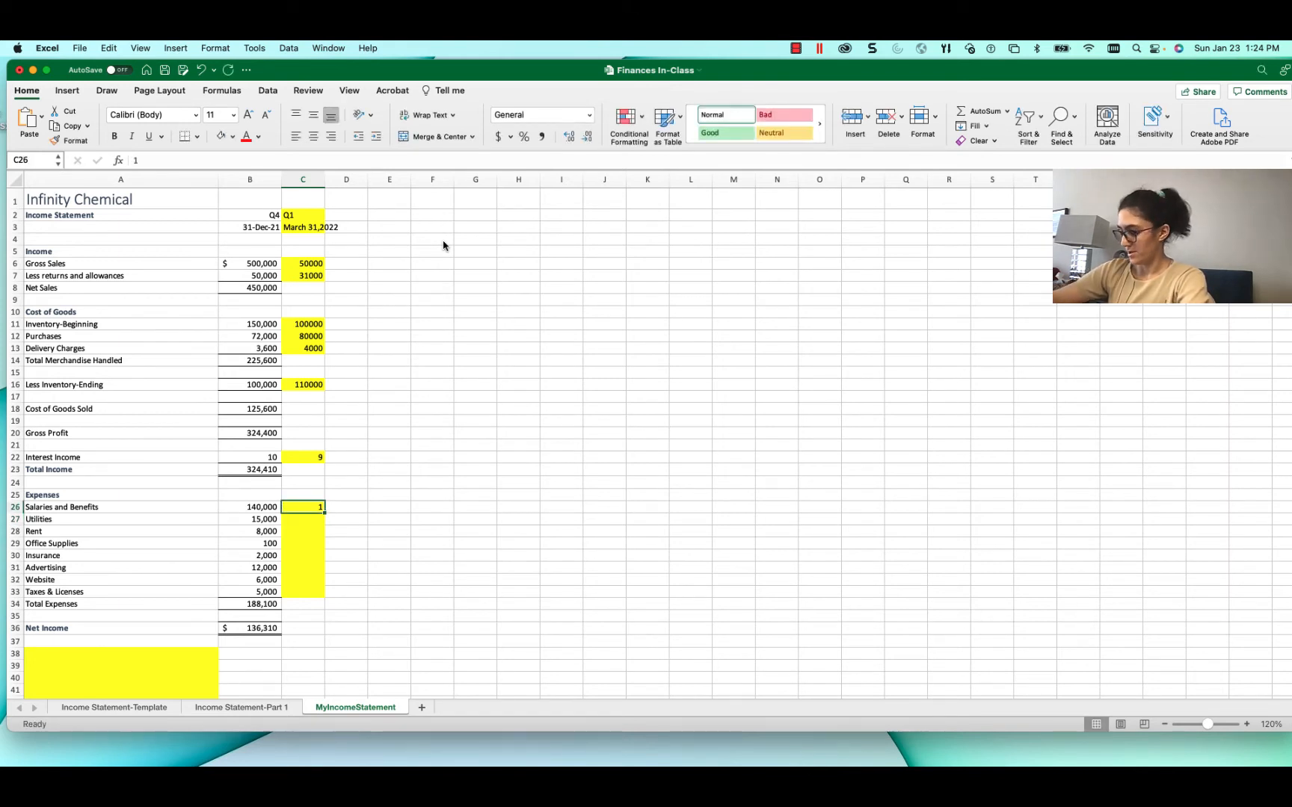
pyautogui.write('130000')
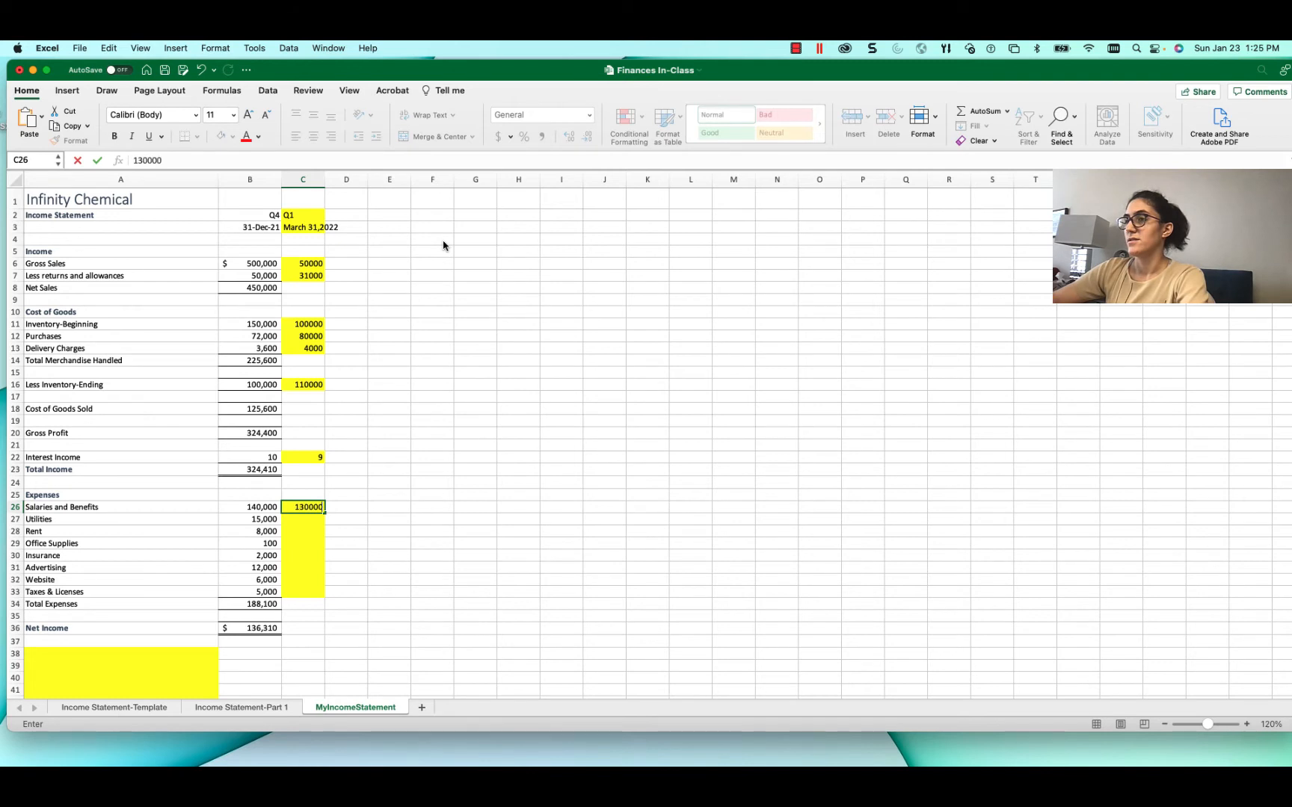
pyautogui.press('Return')
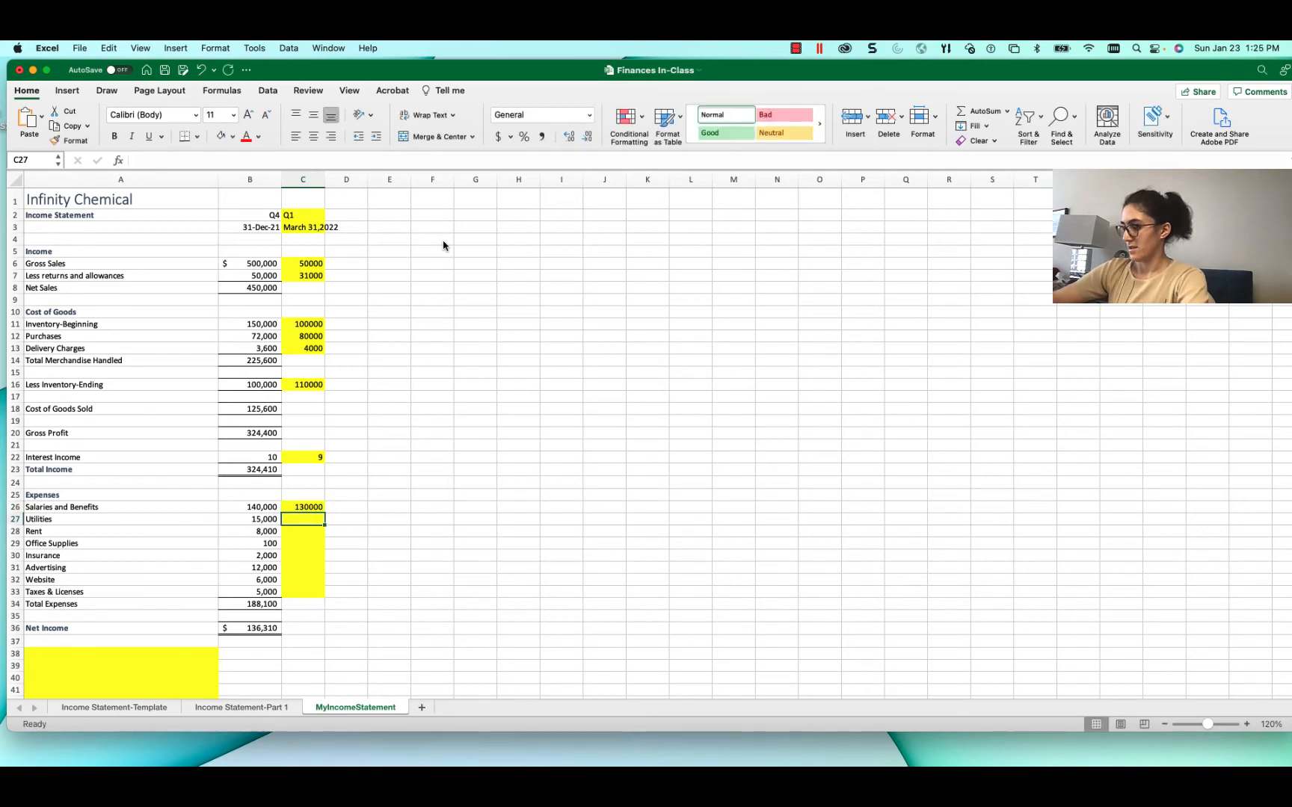
pyautogui.write('14300')
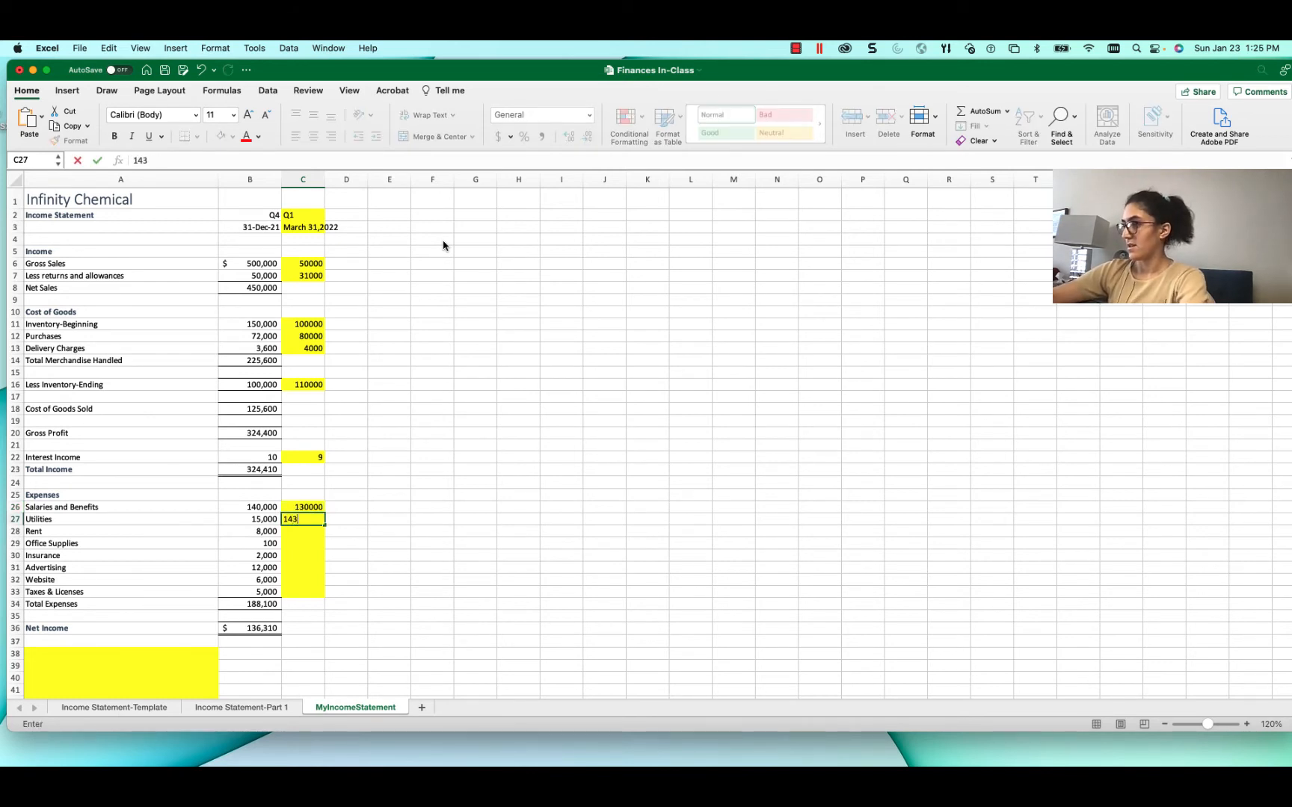
pyautogui.press('Return')
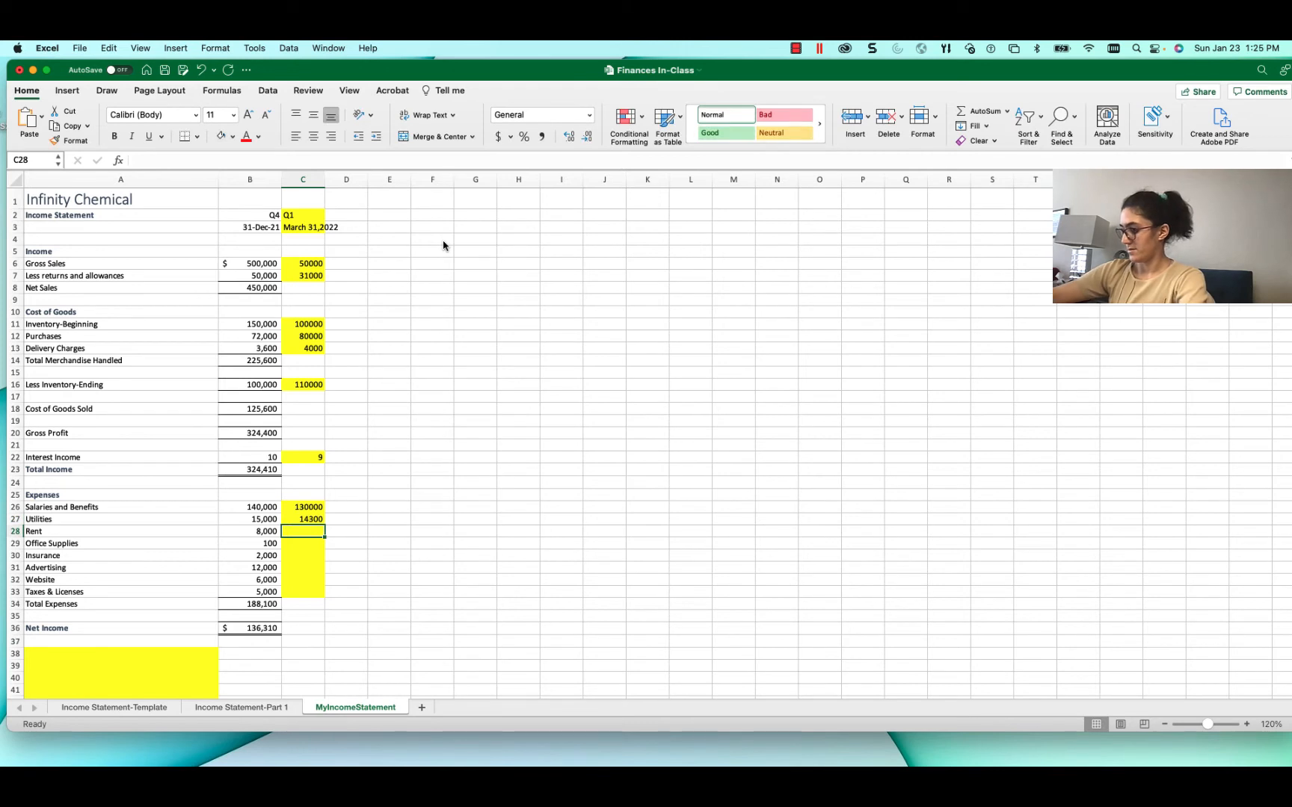
# - Enter 10100 for Q1 Rent in C28 and NA for Office Supplies in C29
pyautogui.write('101')
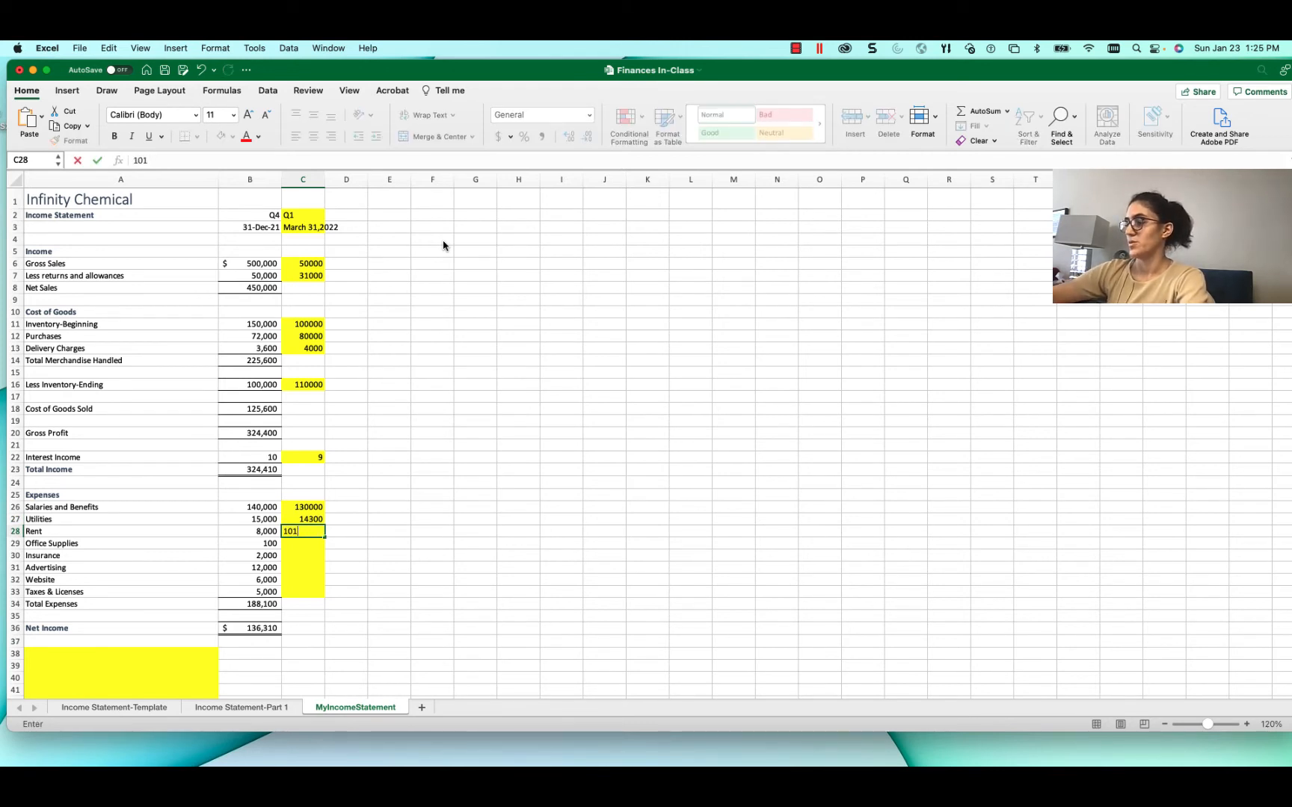
pyautogui.write('1100')
pyautogui.press('Return')
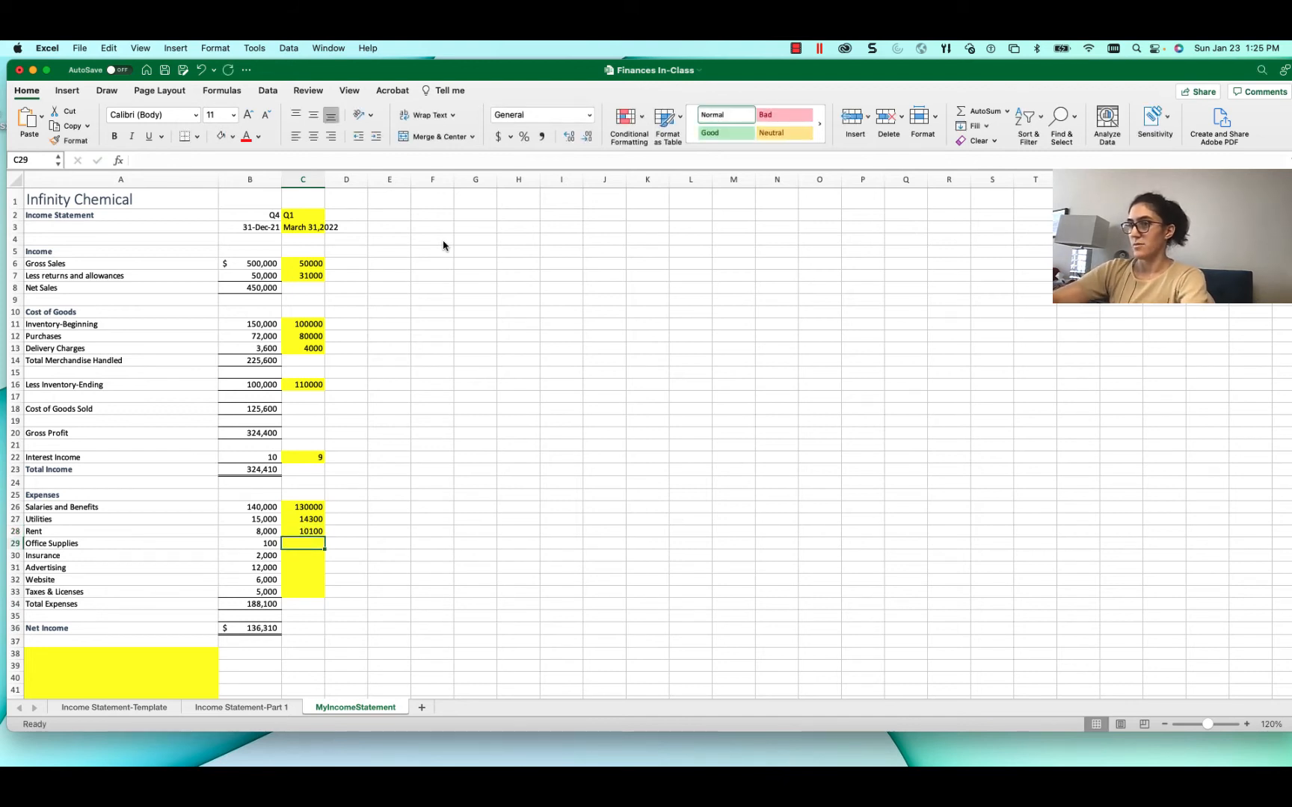
pyautogui.write('NA')
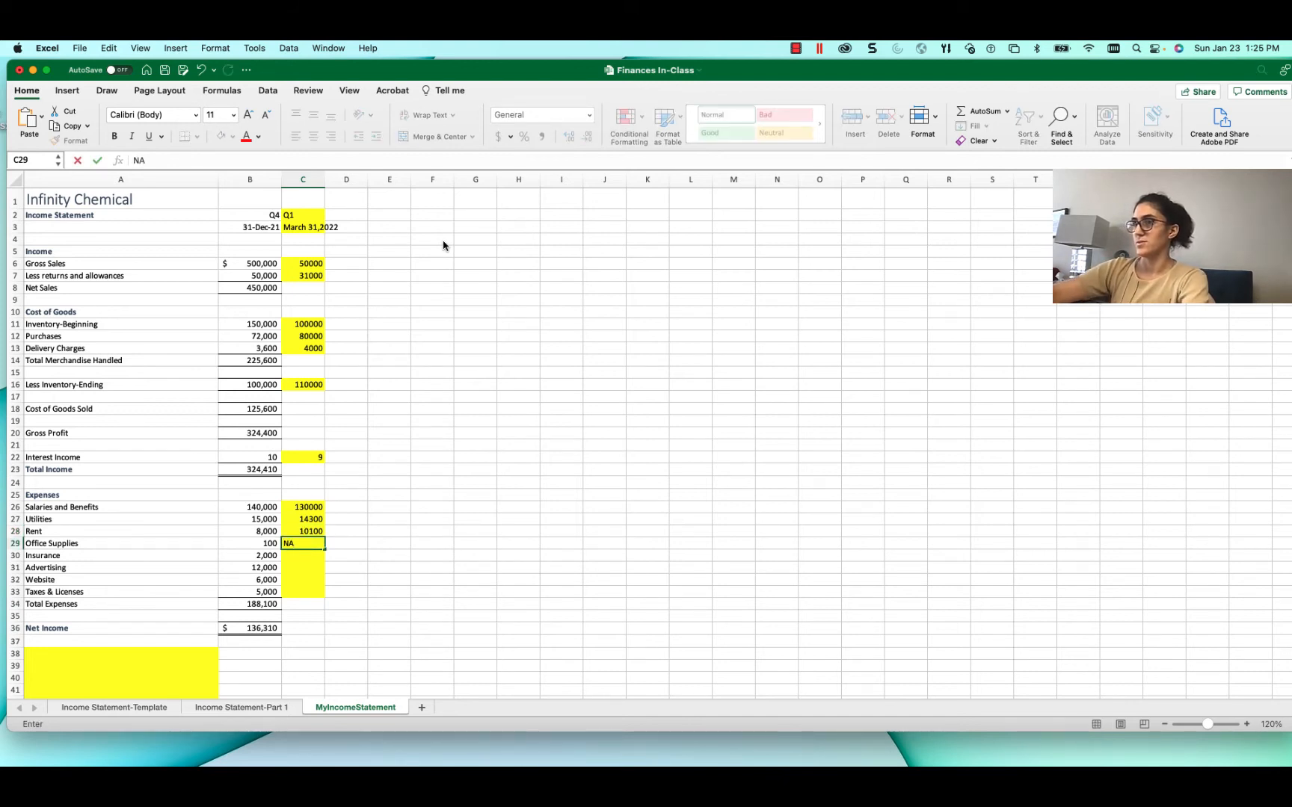
pyautogui.press('Return')
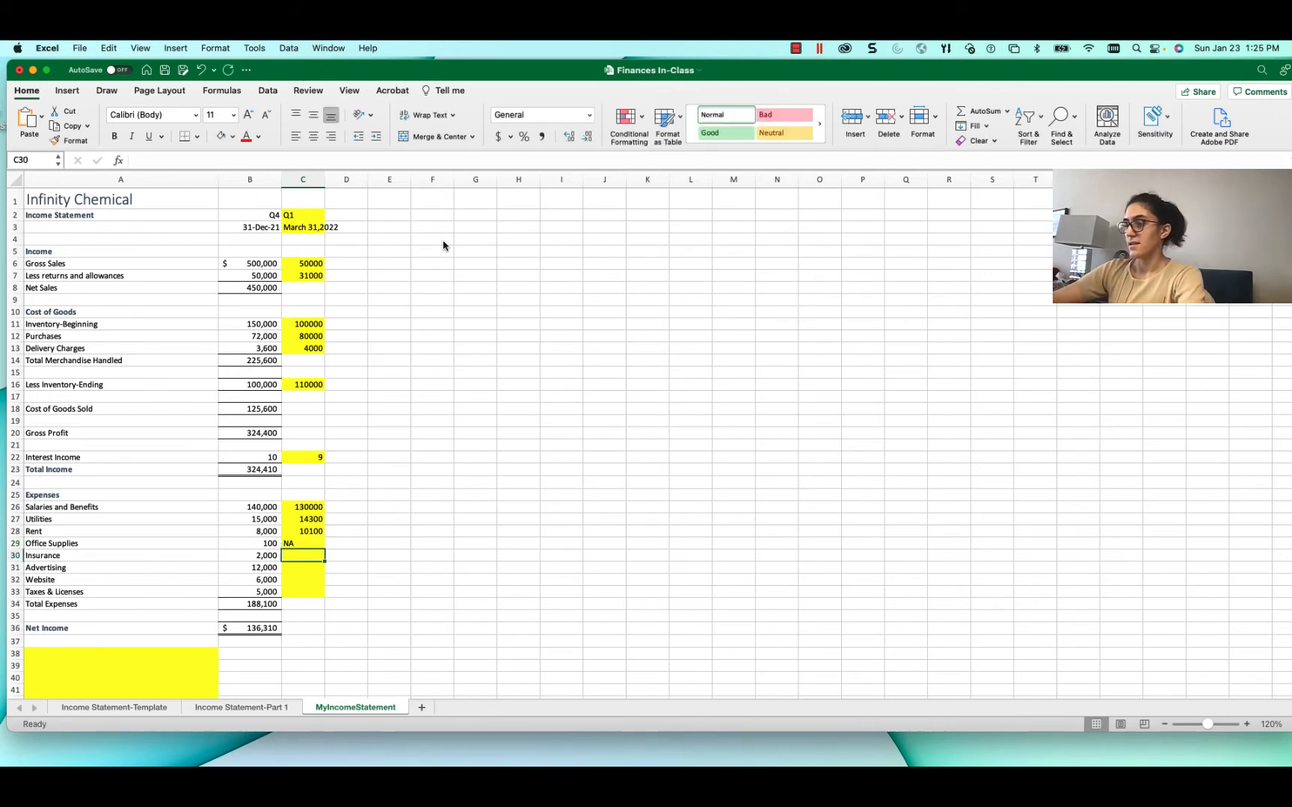
pyautogui.press('Up')
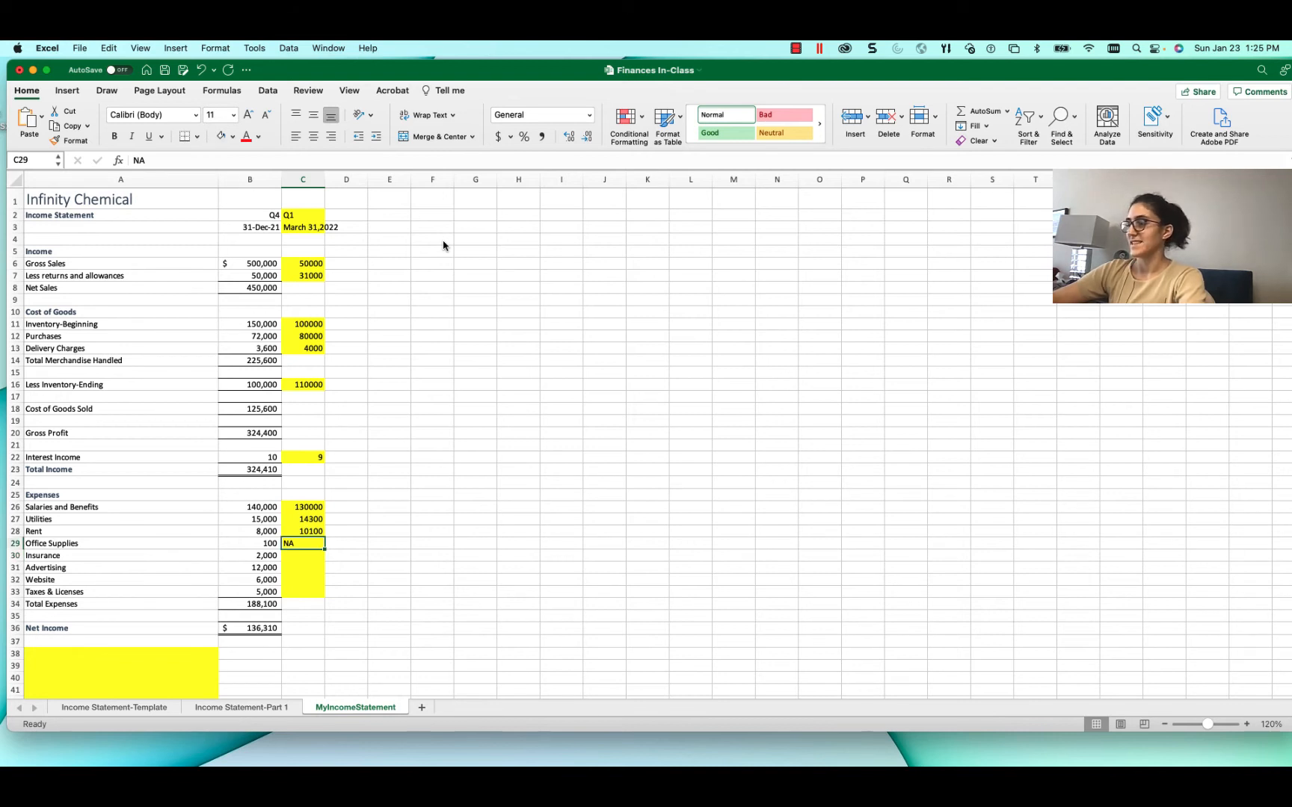
# - Correct the Q1 Office Supplies figure in C29 to 100 and enter NA for Insurance in C30
pyautogui.write('100')
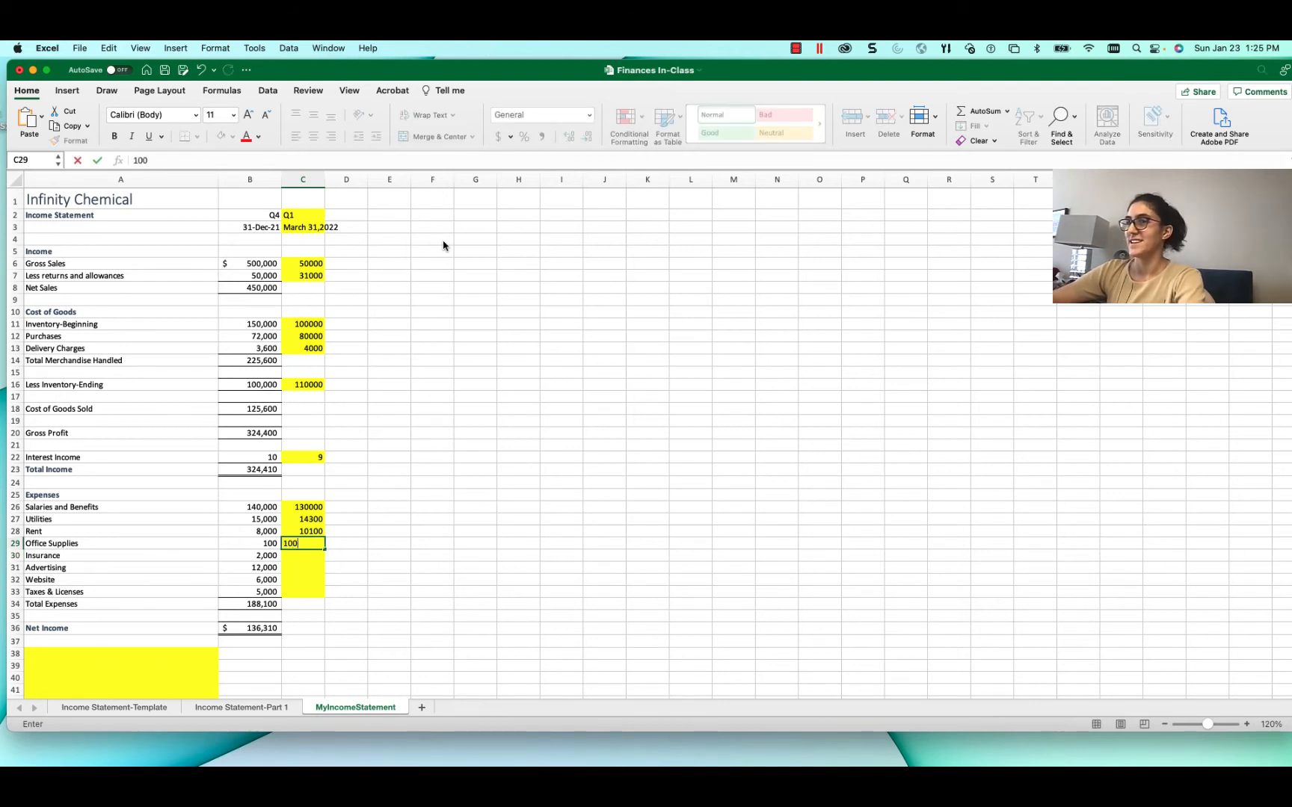
pyautogui.press('Return')
pyautogui.write('NA')
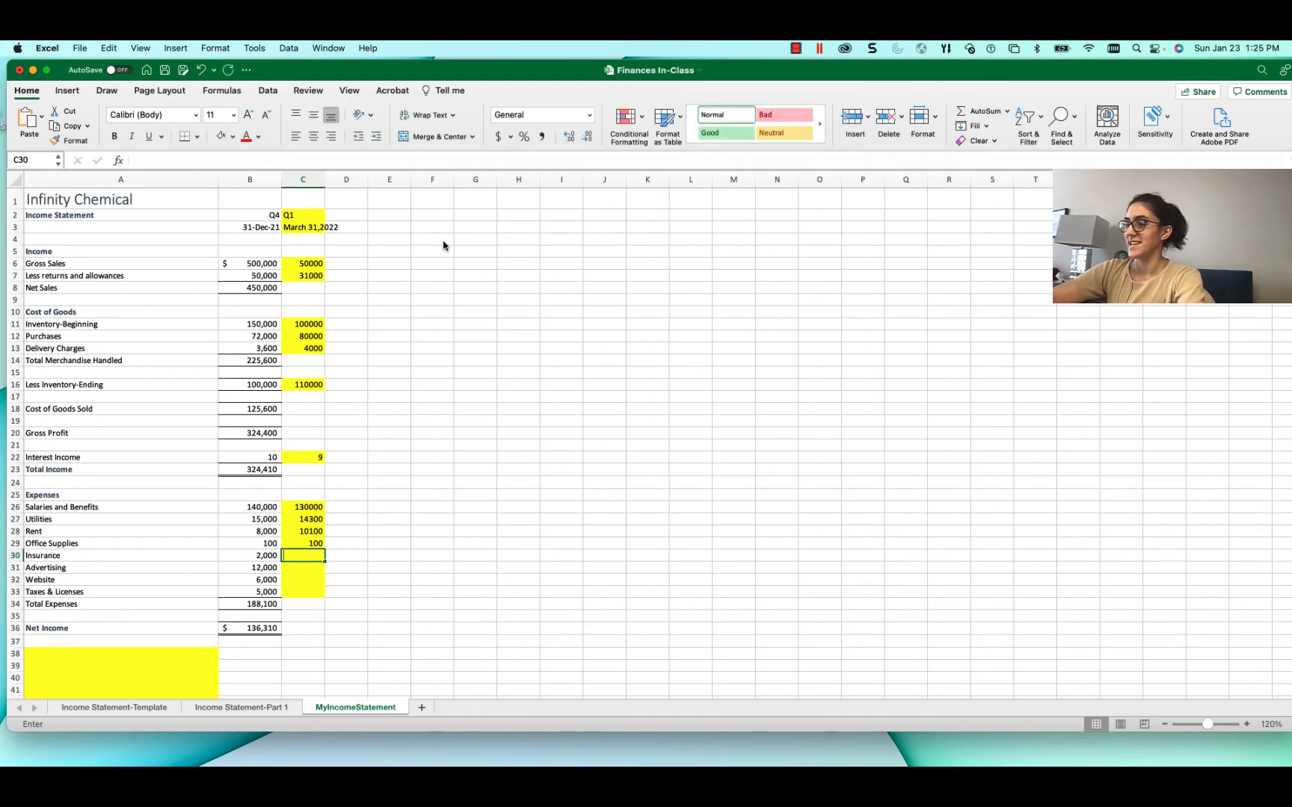
pyautogui.press('Return')
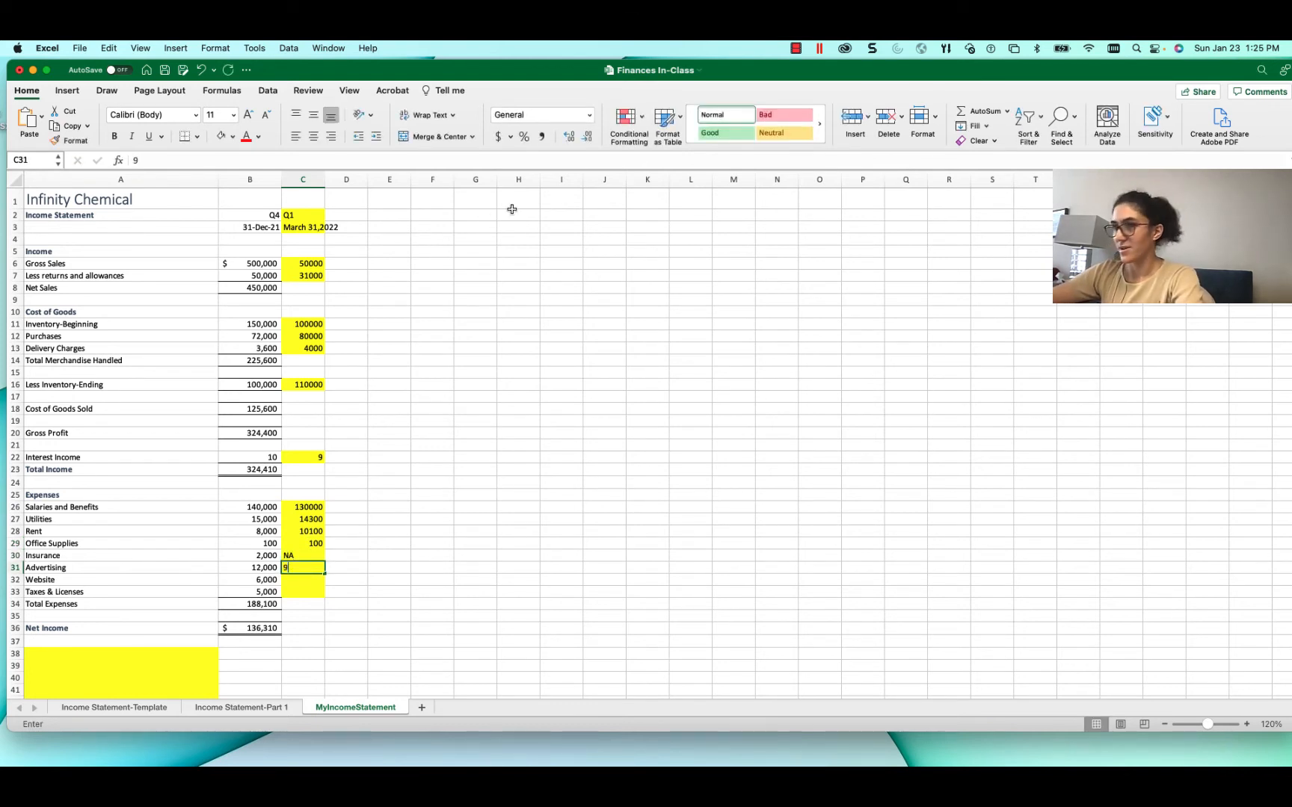
# - Enter the remaining Q1 expenses in C31:C33: Advertising 9300, Website 3100 and Taxes & Licenses 8700
pyautogui.write('9300')
pyautogui.press('Return')
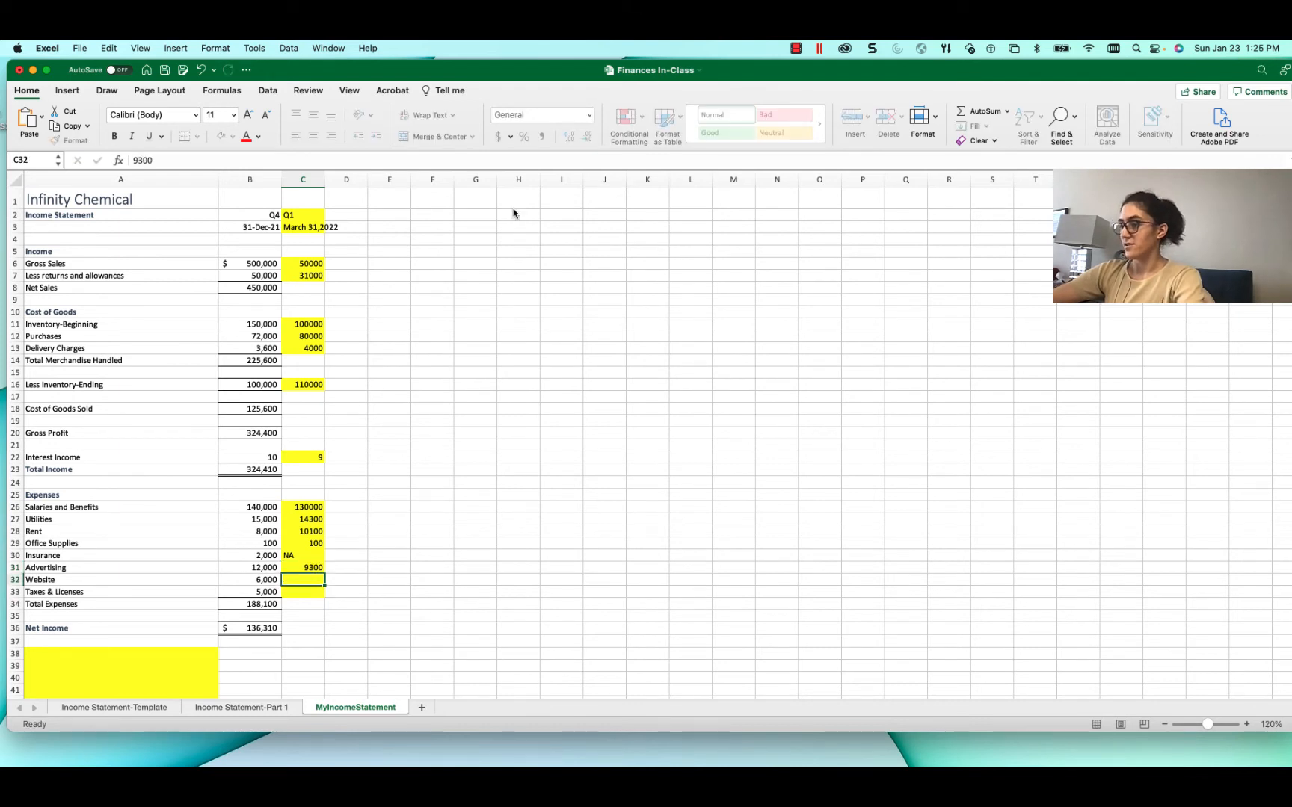
pyautogui.write('3100')
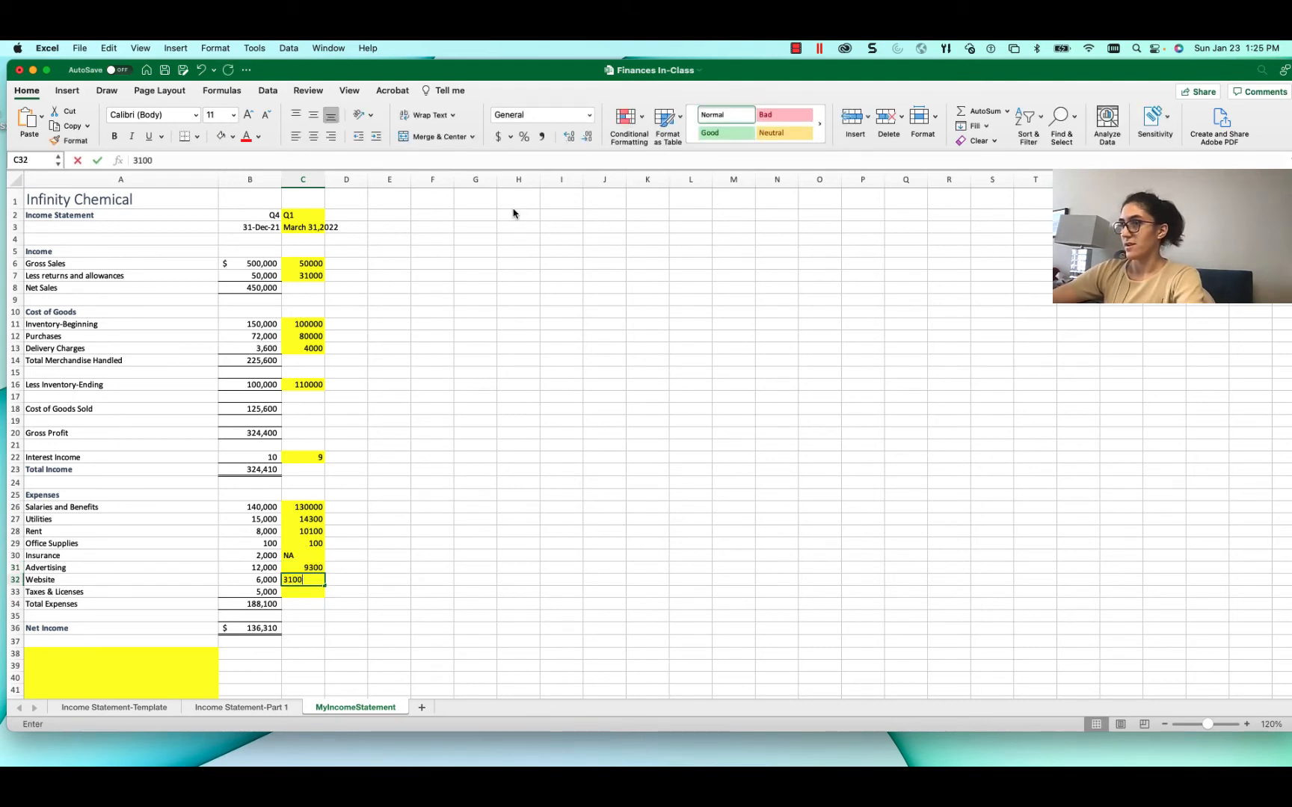
pyautogui.press('Return')
pyautogui.write('8700')
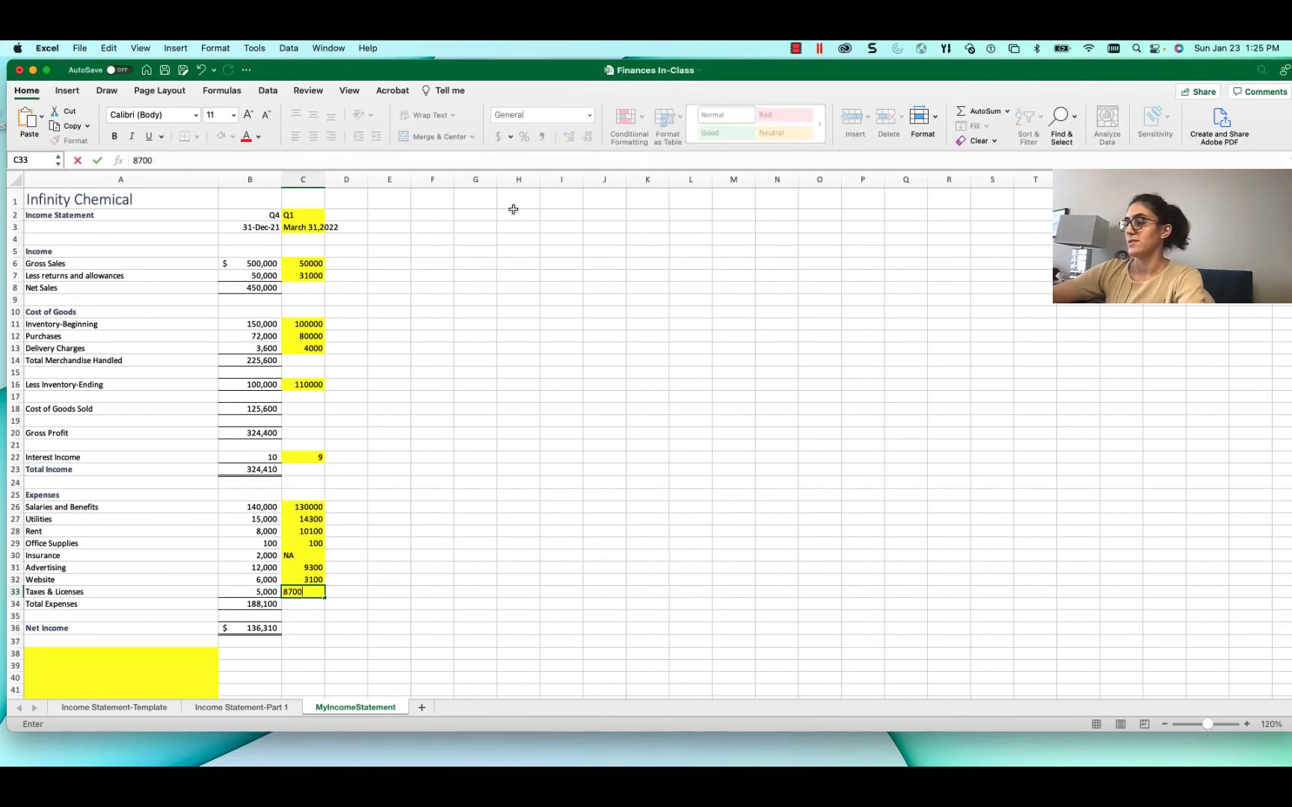
pyautogui.press('Return')
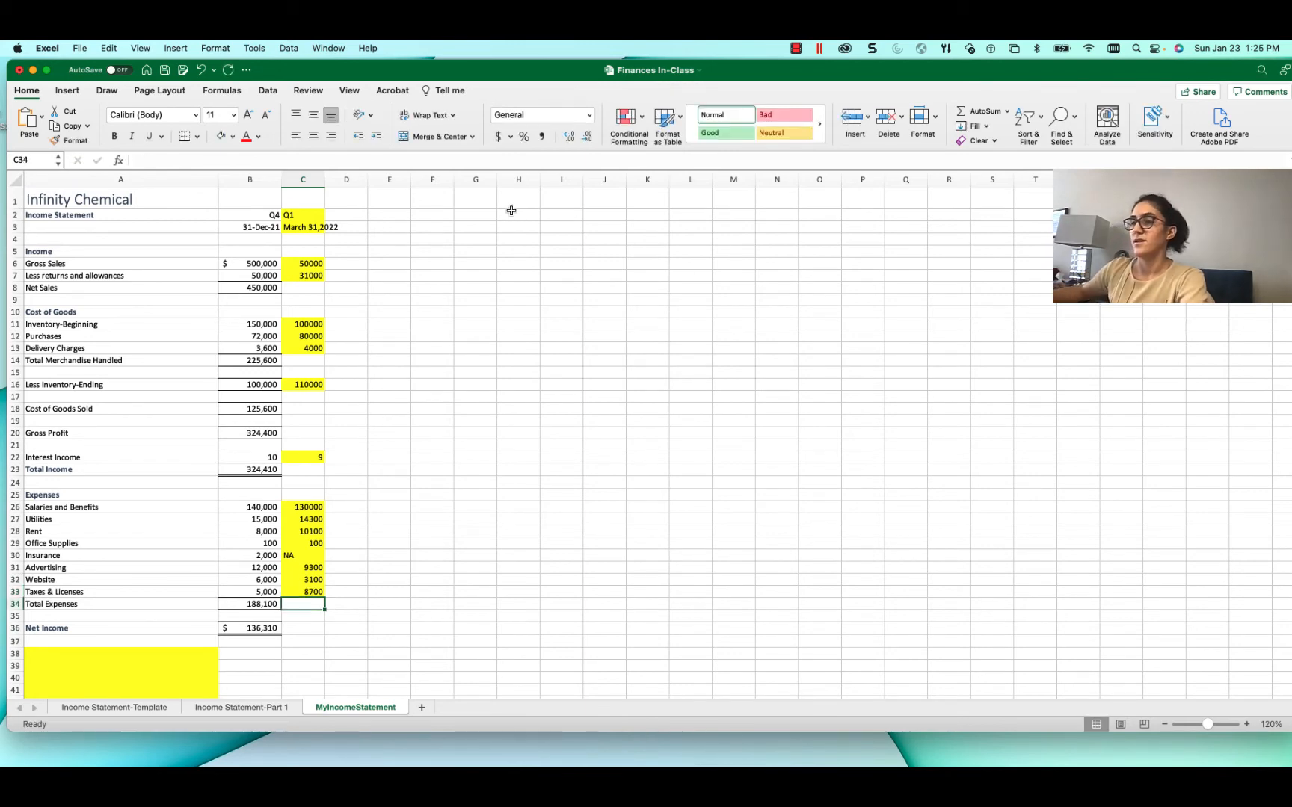
# - Label the highlighted block below Net Income with Expense Analysis in A38 and Average Expense in A39
pyautogui.scroll(-2, 273, 457)
pyautogui.scroll(-5, 274, 457)
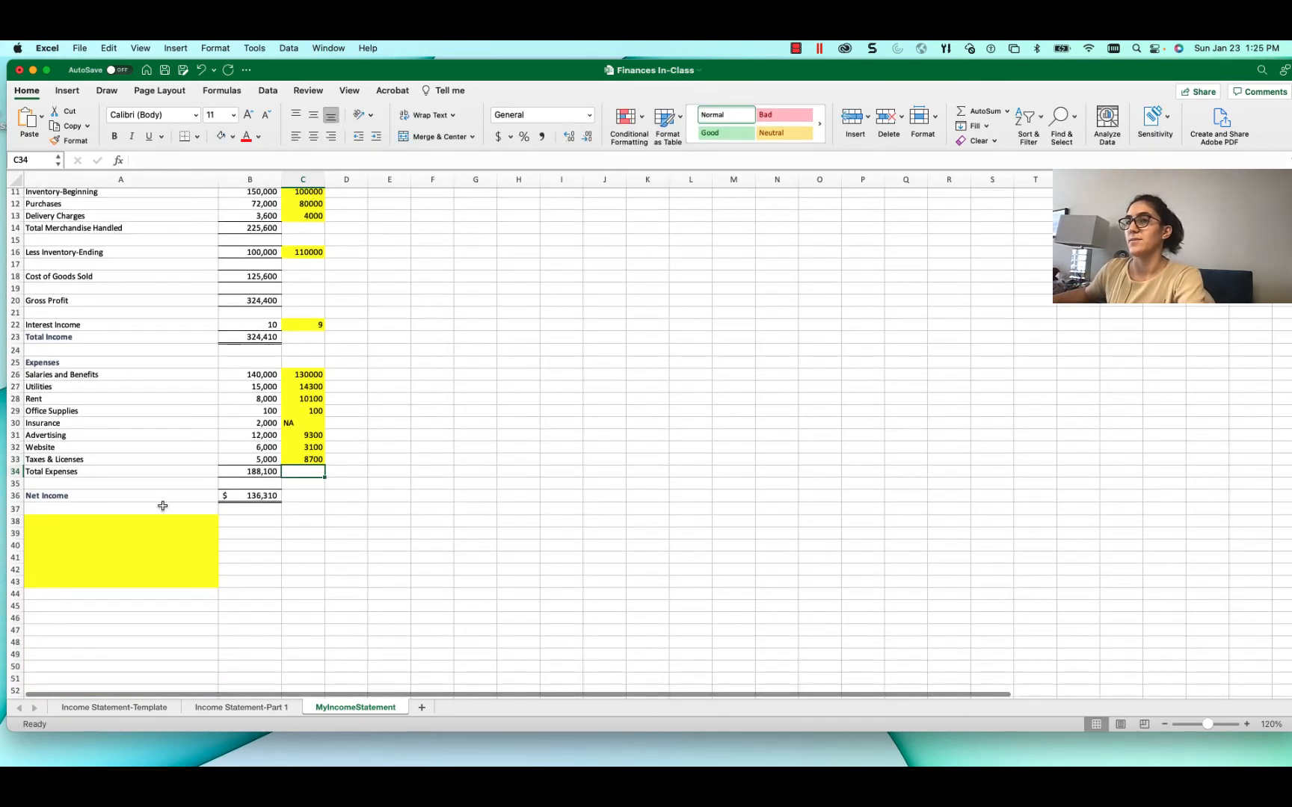
pyautogui.click(135, 517)
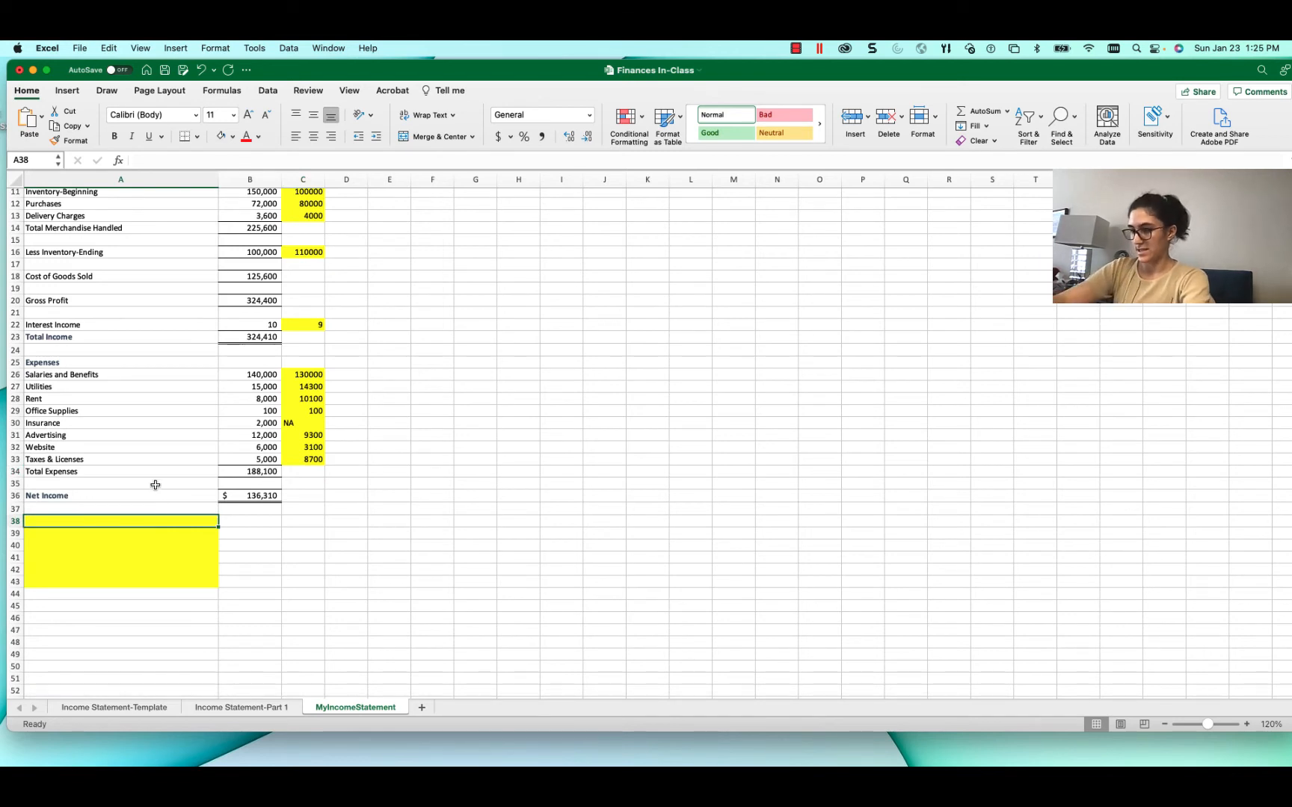
pyautogui.write('Expe')
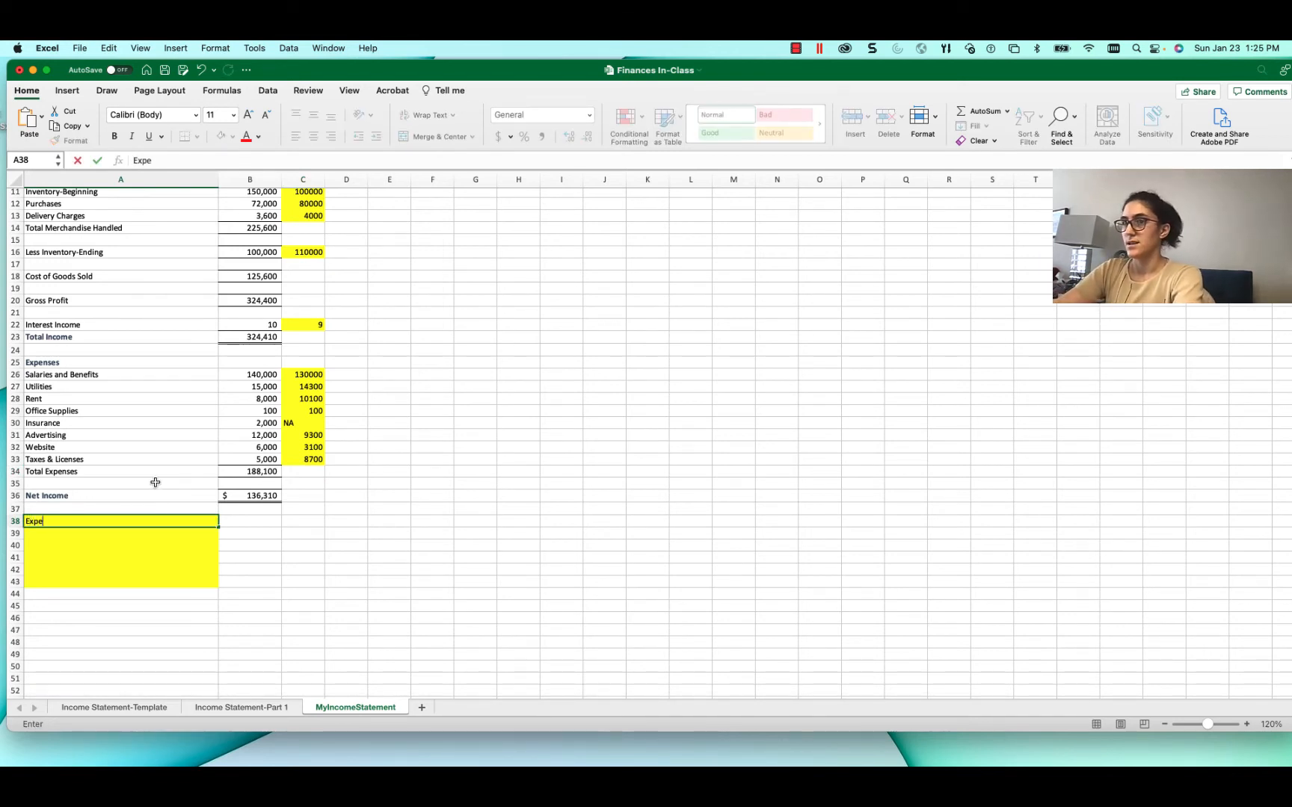
pyautogui.write('nse Analysis')
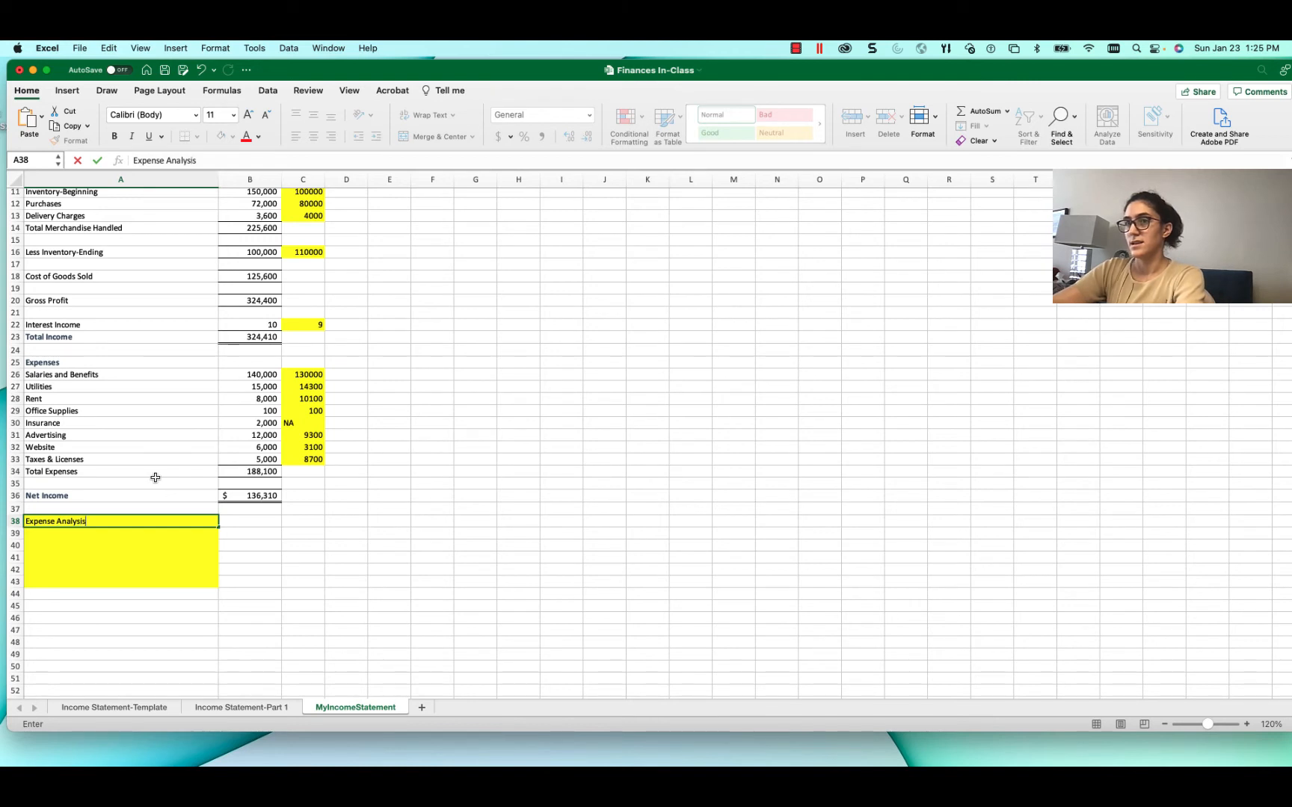
pyautogui.press('Return')
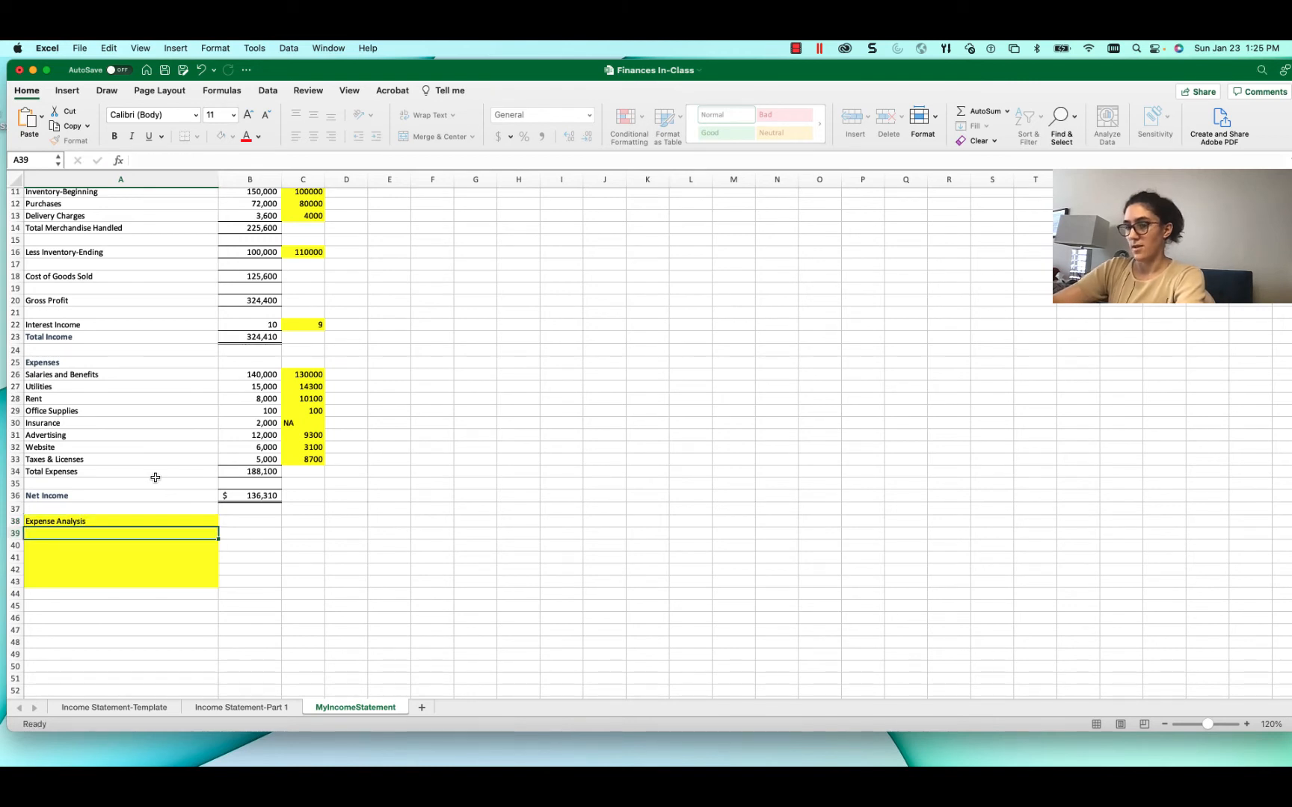
pyautogui.write('A')
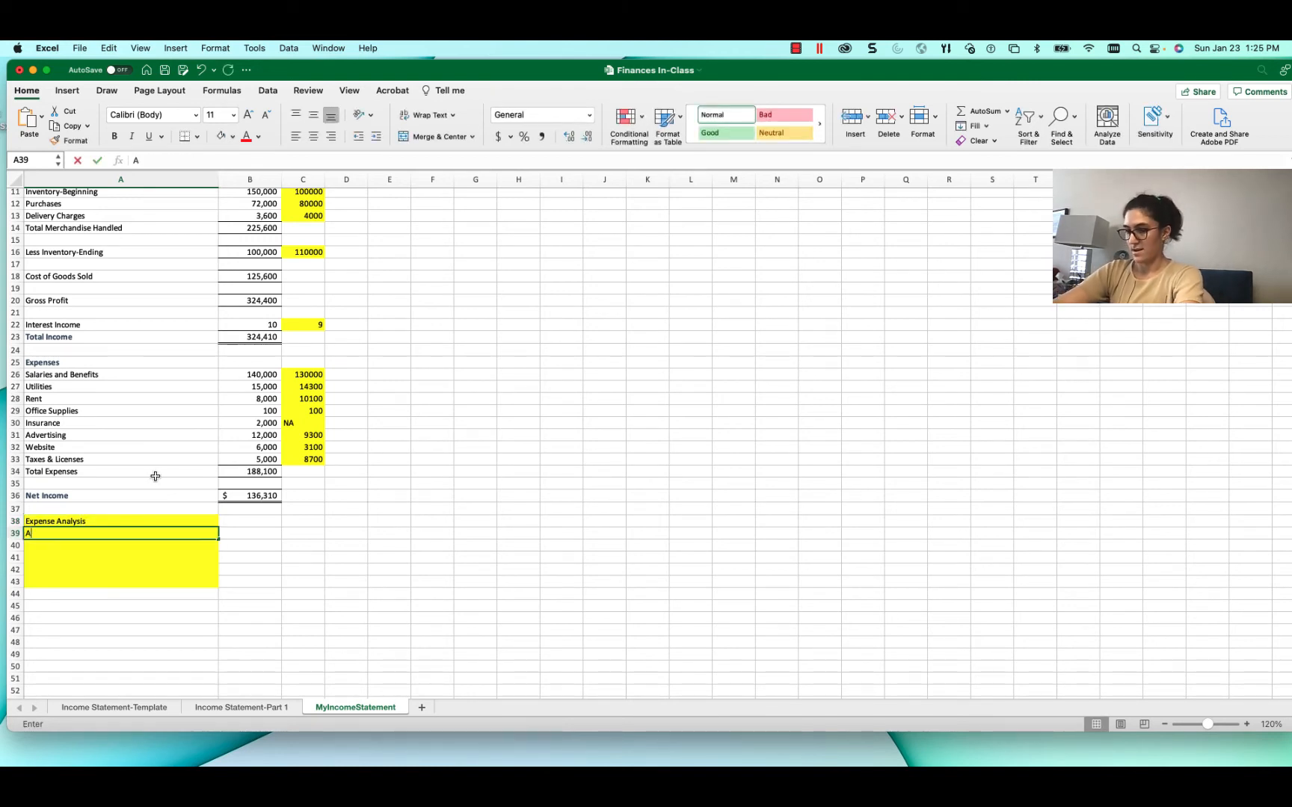
pyautogui.write('verage Expense')
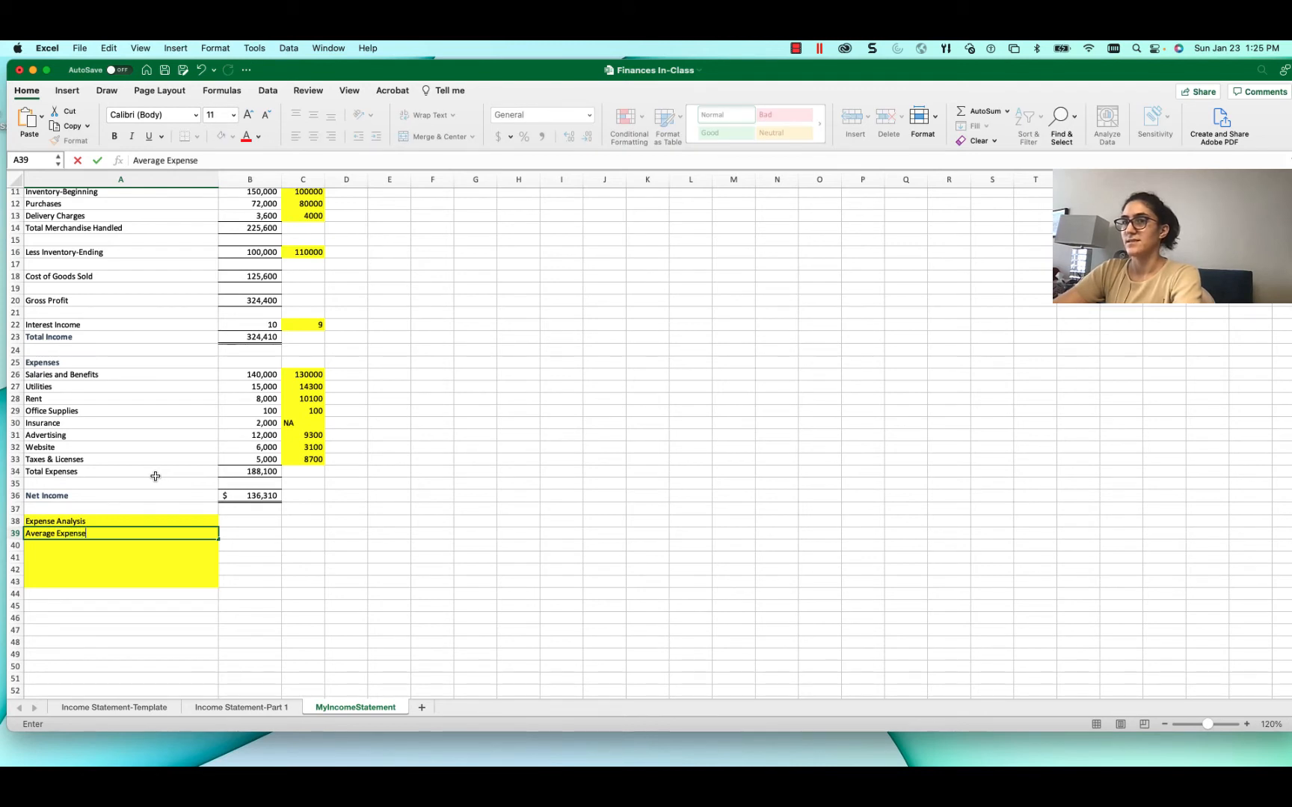
pyautogui.press('Return')
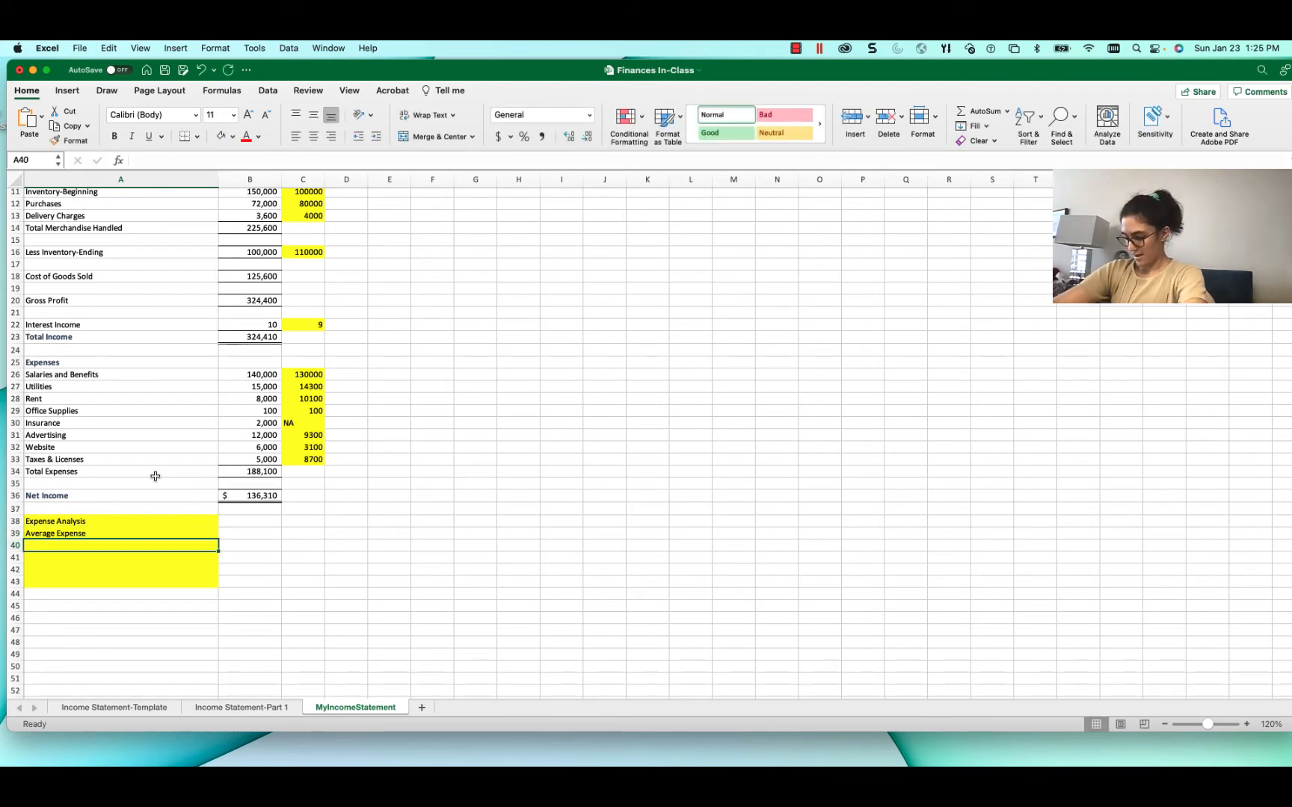
# - Enter the label "Count Number of Expense Lines this Period (Count)" in A40
pyautogui.write('Count N')
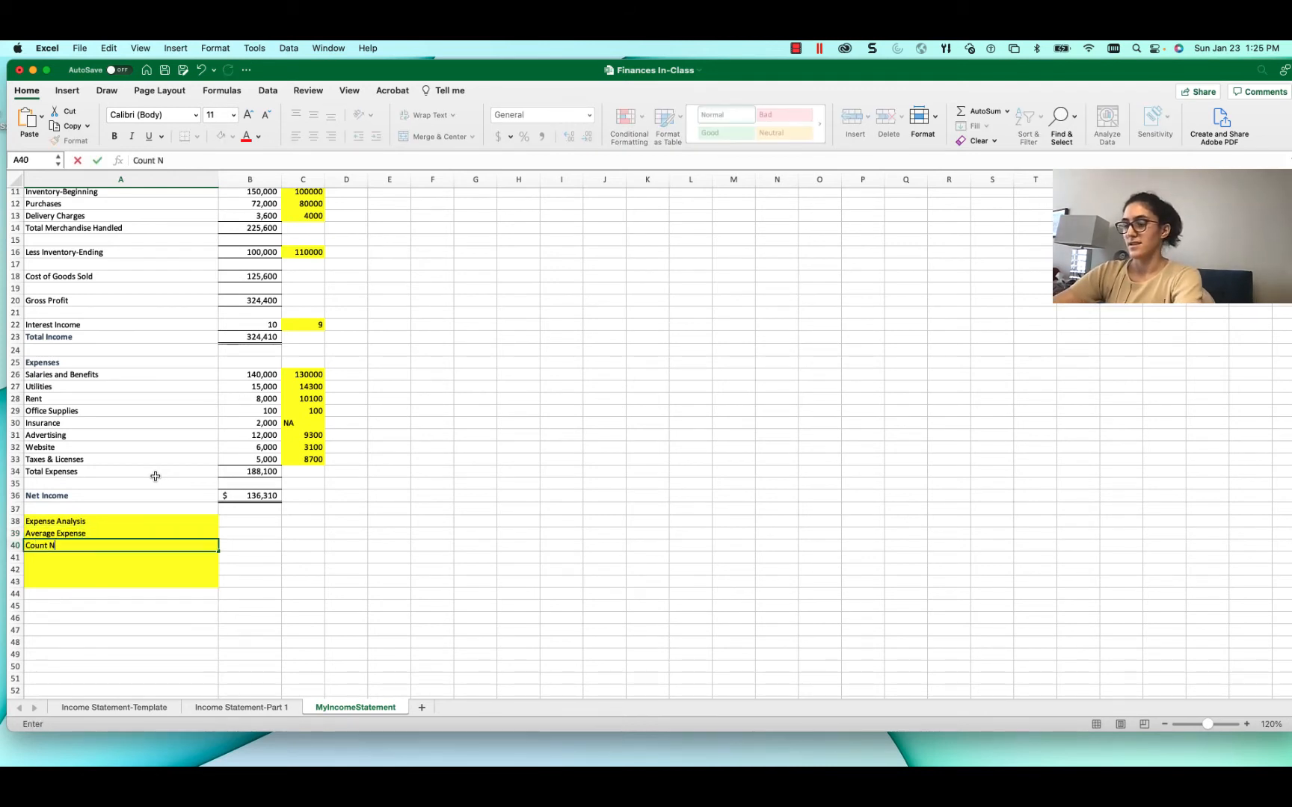
pyautogui.write('umbner')
pyautogui.press('BackSpace')
pyautogui.press('BackSpace')
pyautogui.press('BackSpace')
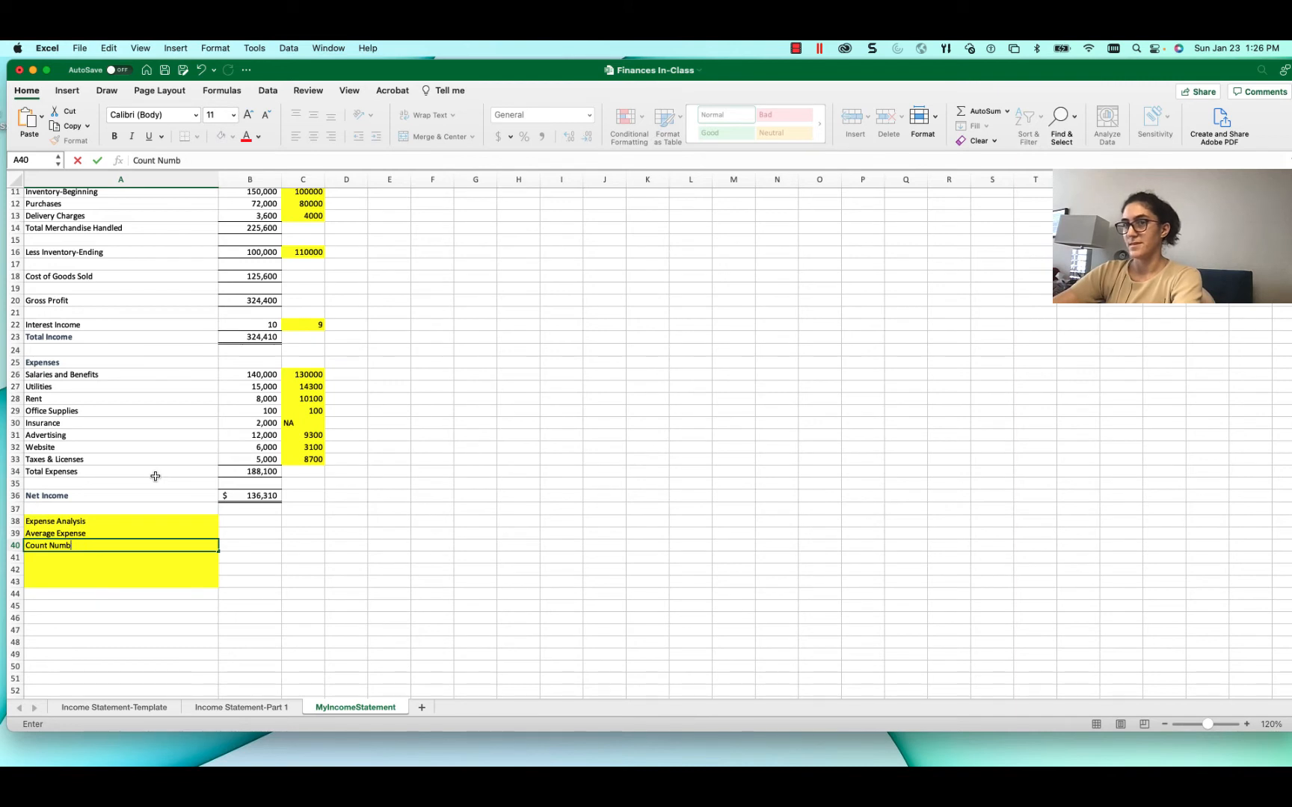
pyautogui.write('er of')
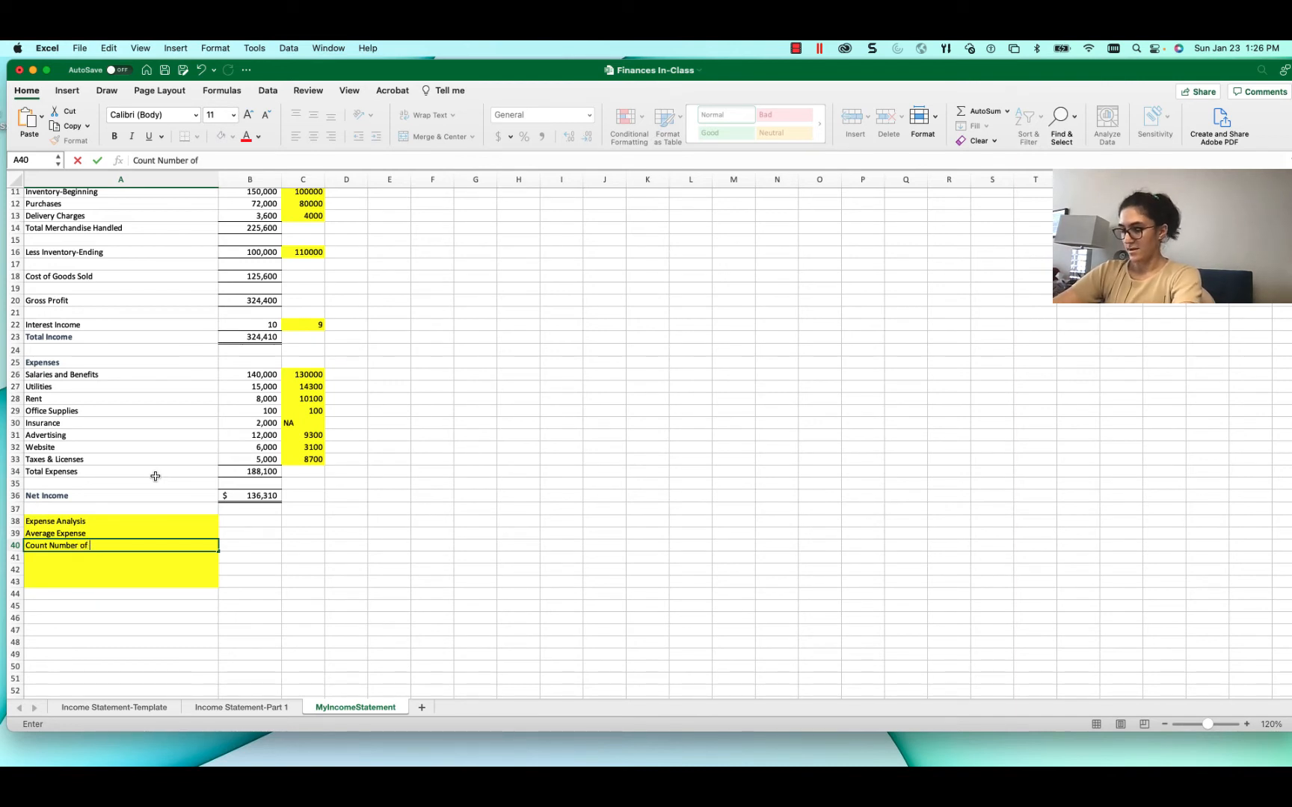
pyautogui.write(' Expense')
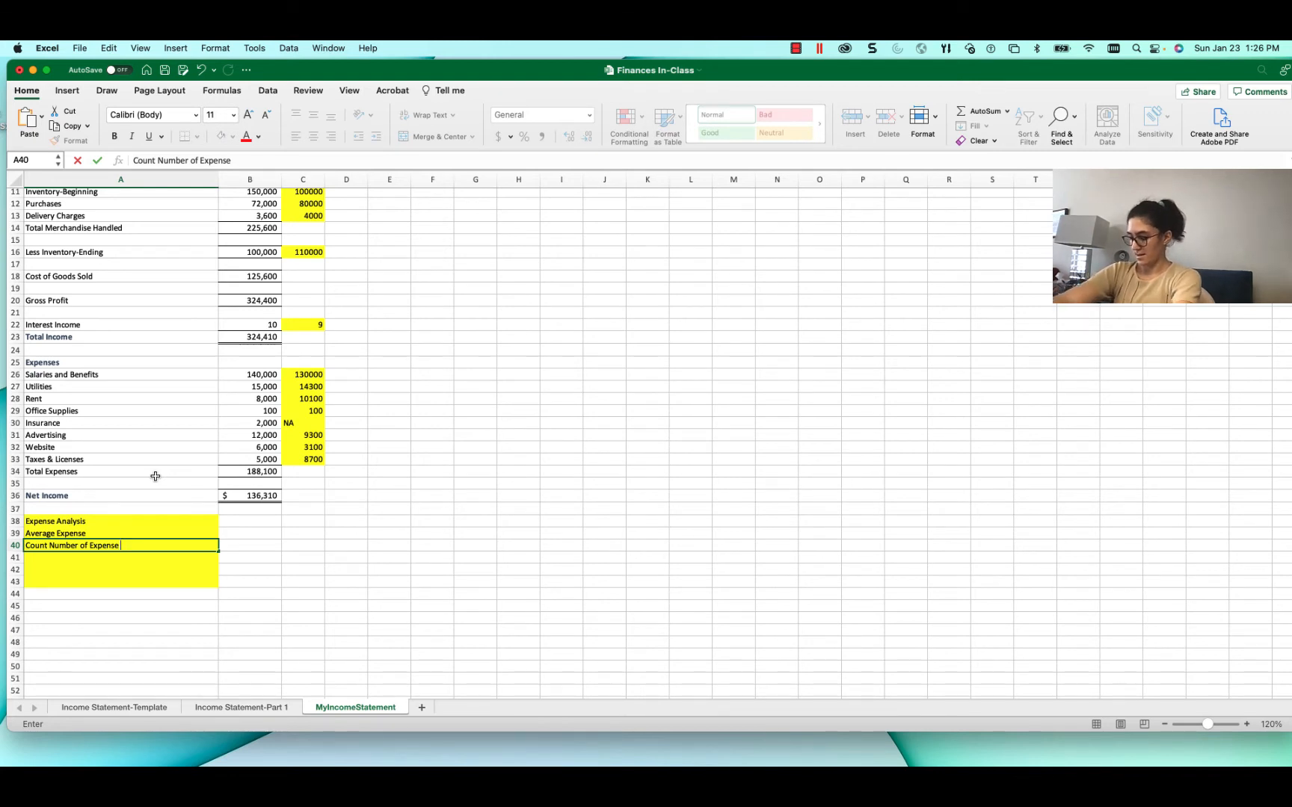
pyautogui.write(' Lines ')
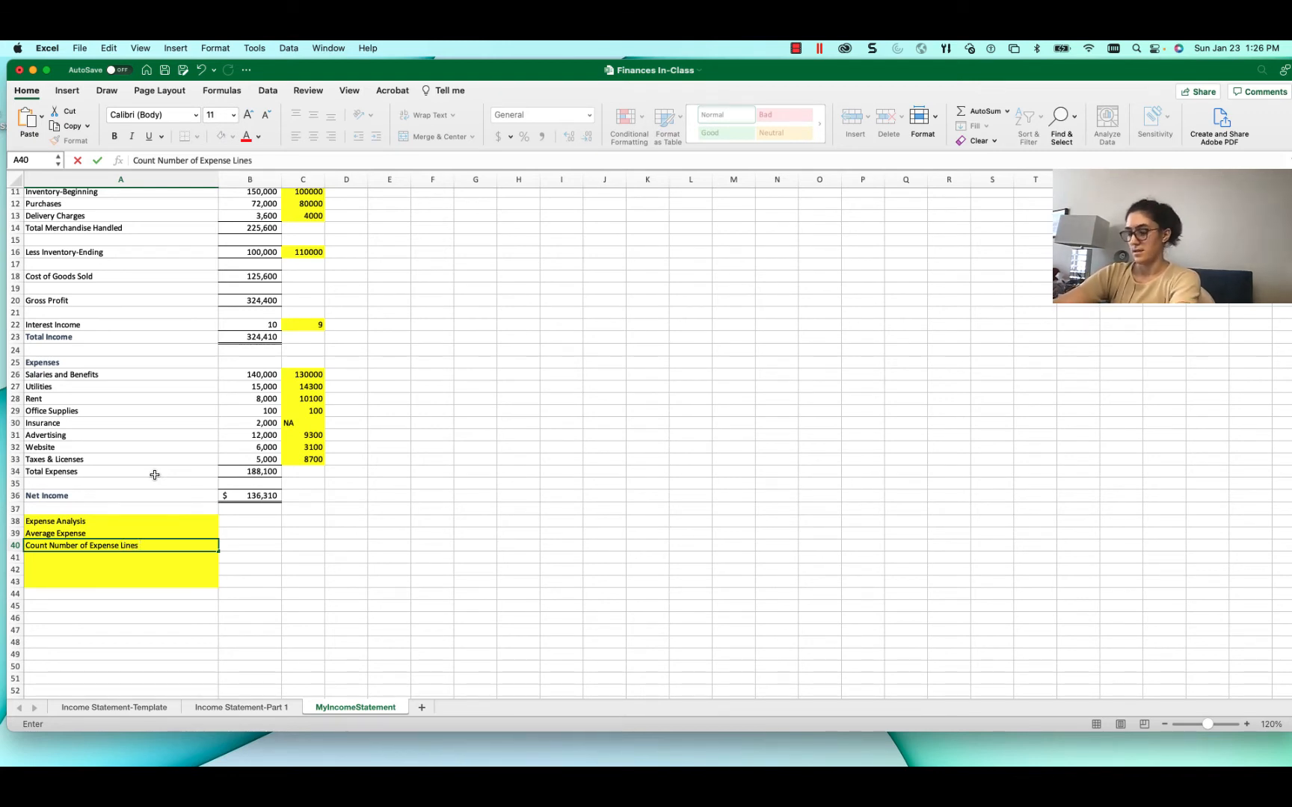
pyautogui.write('this Pe')
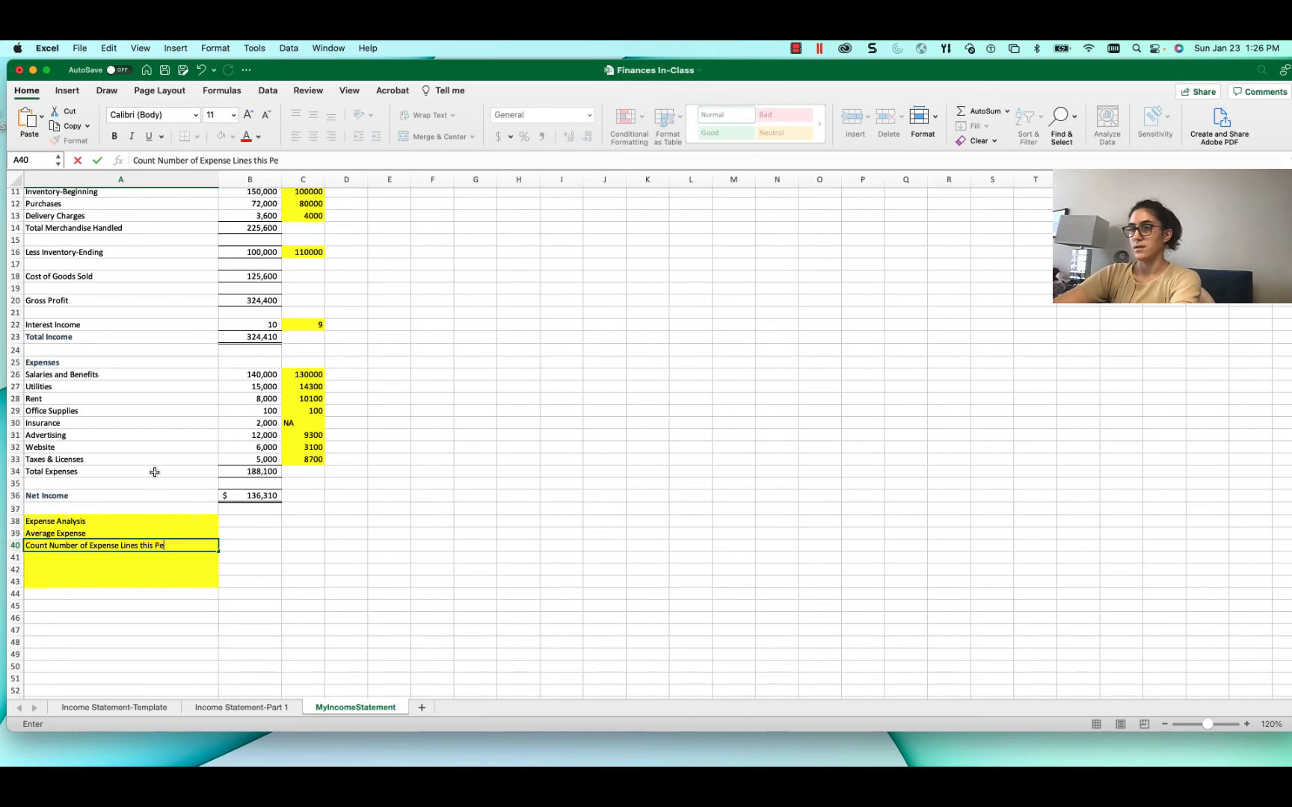
pyautogui.write('riod (C')
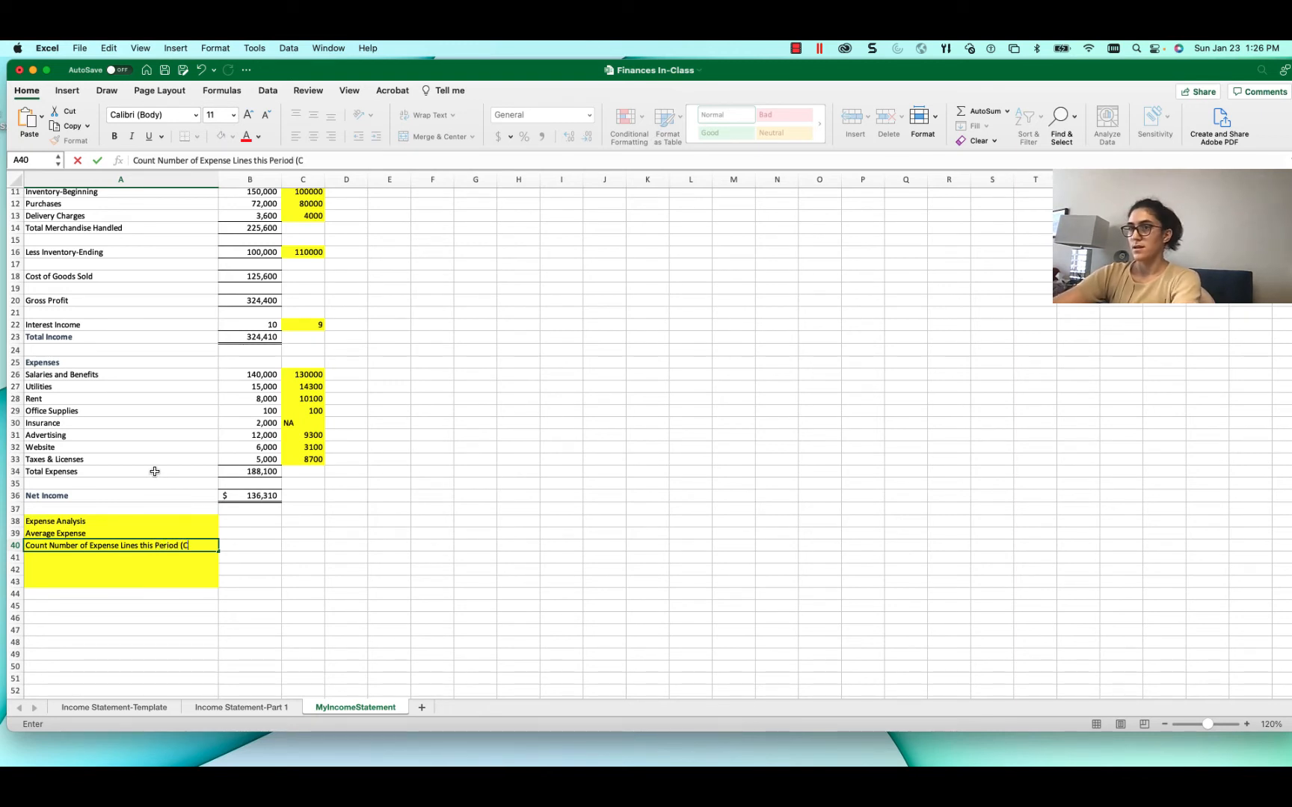
pyautogui.write('ount')
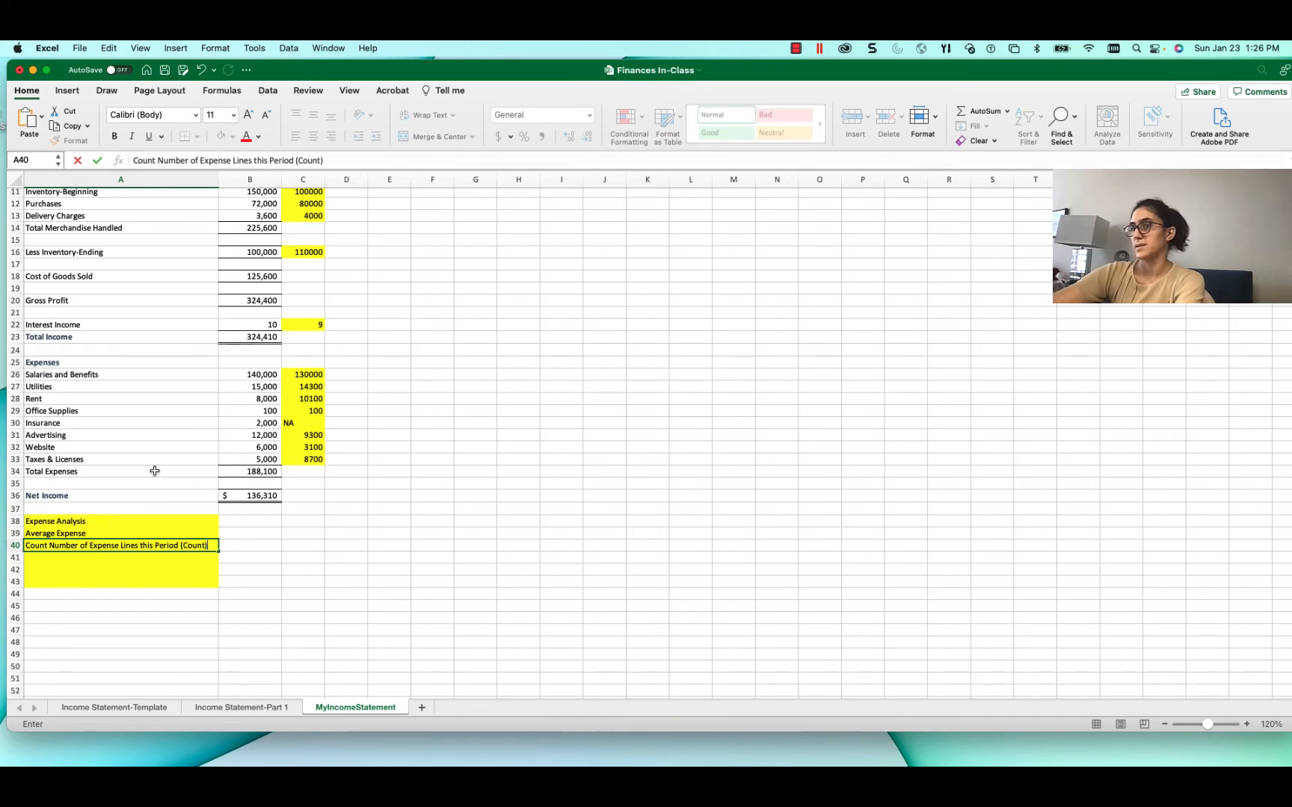
pyautogui.press('Return')
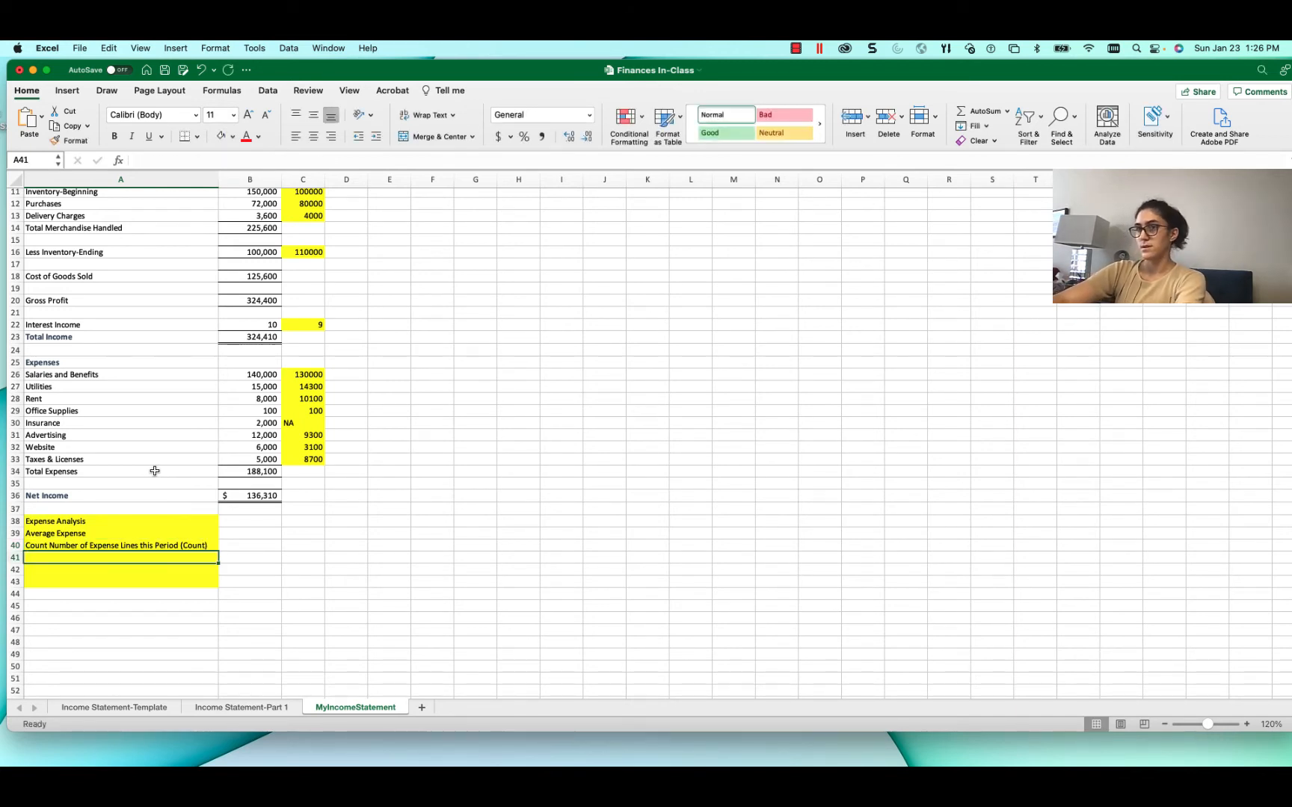
# - Enter the label "Count Number of Expense Lines this Period (CountA)" in A41, reusing the A40 wording
pyautogui.write('Count Number of Expense Lines this Period (Count')
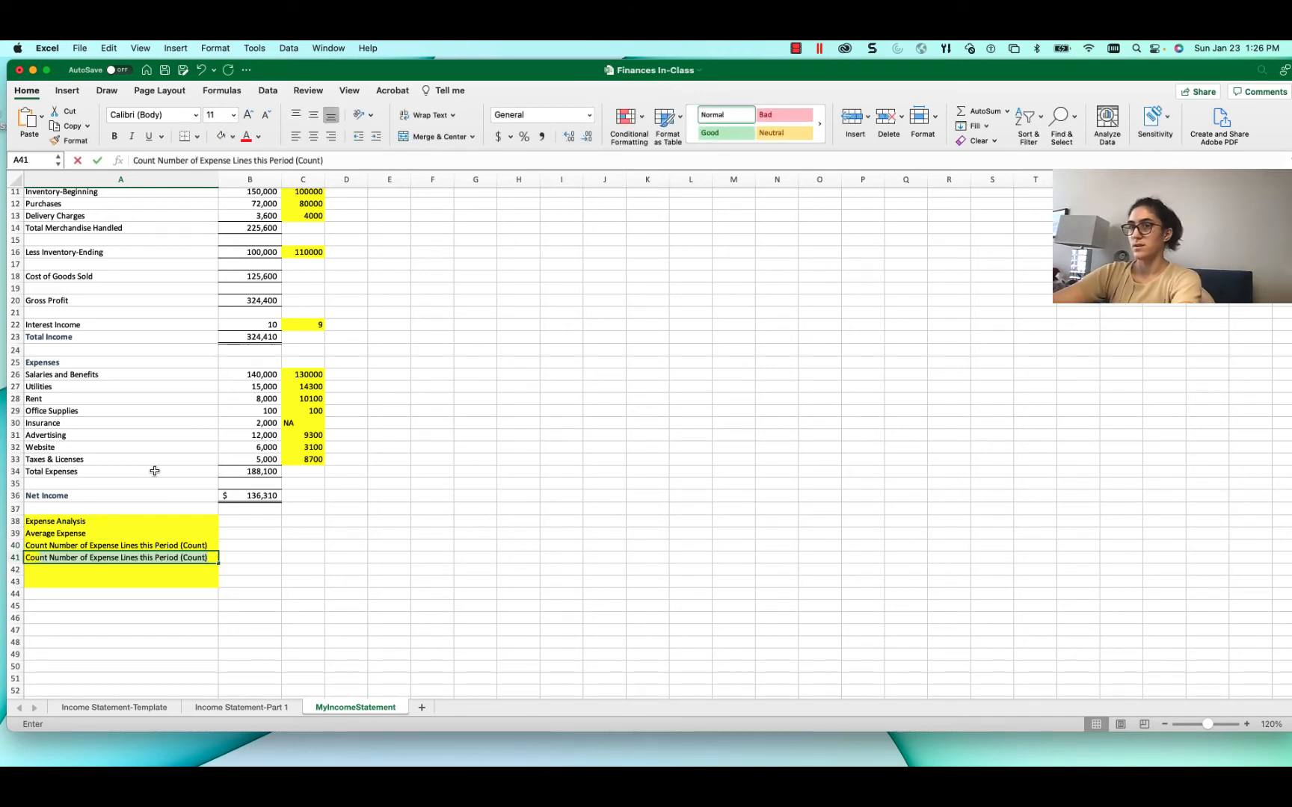
pyautogui.press('Tab')
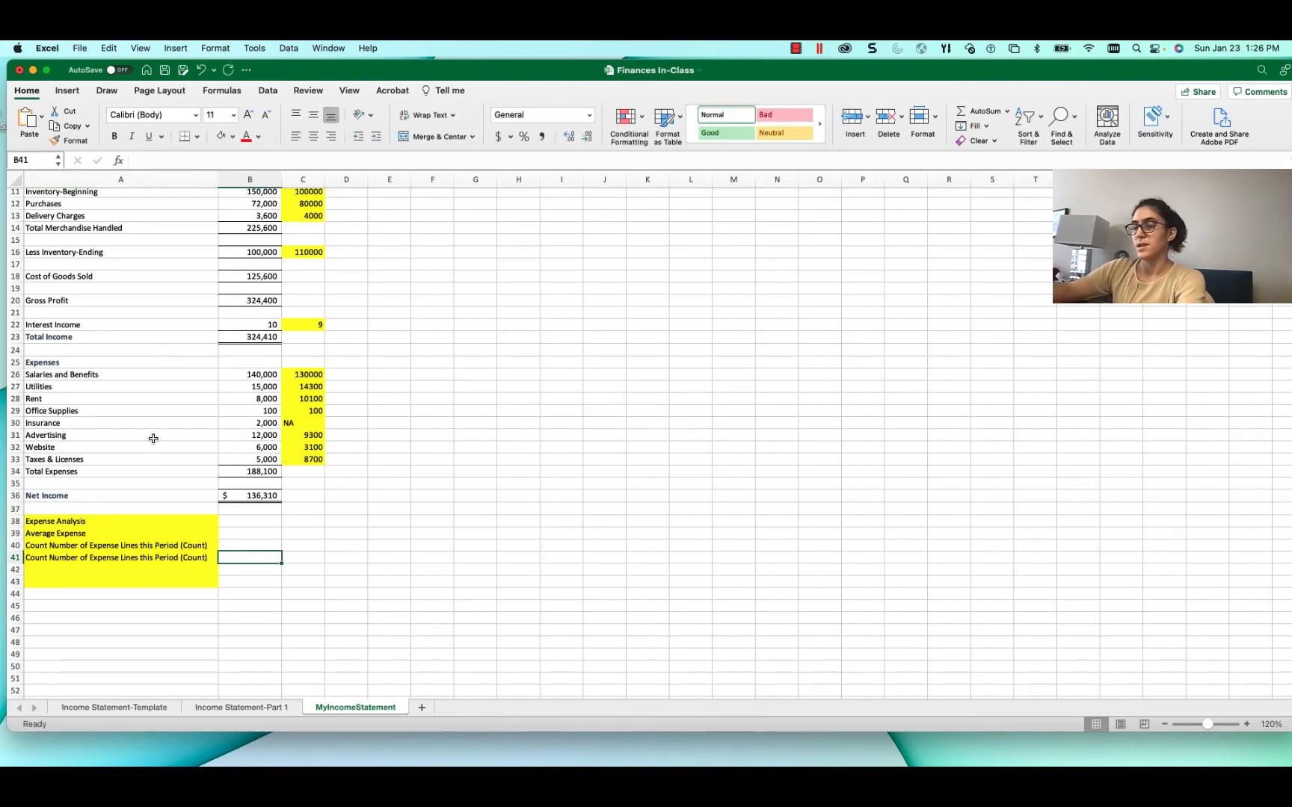
pyautogui.press('Left')
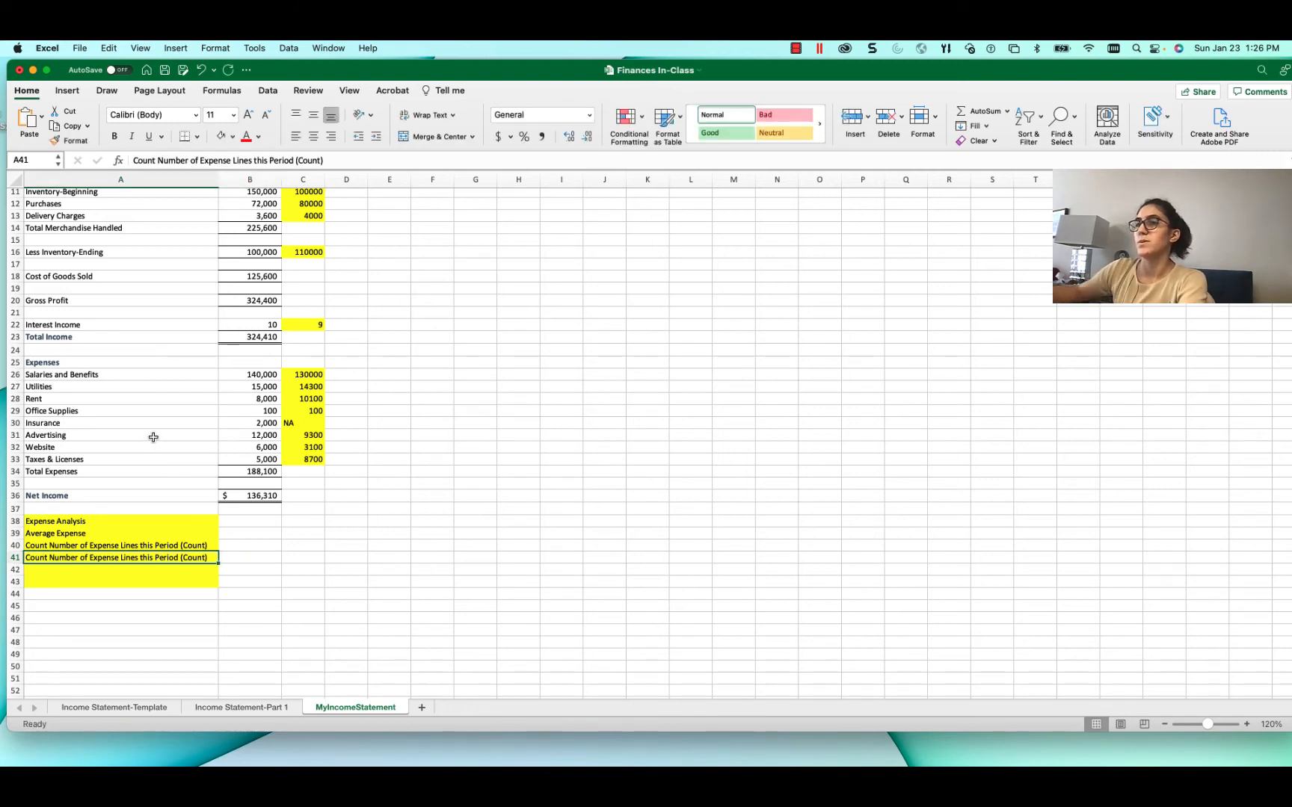
pyautogui.click(325, 160)
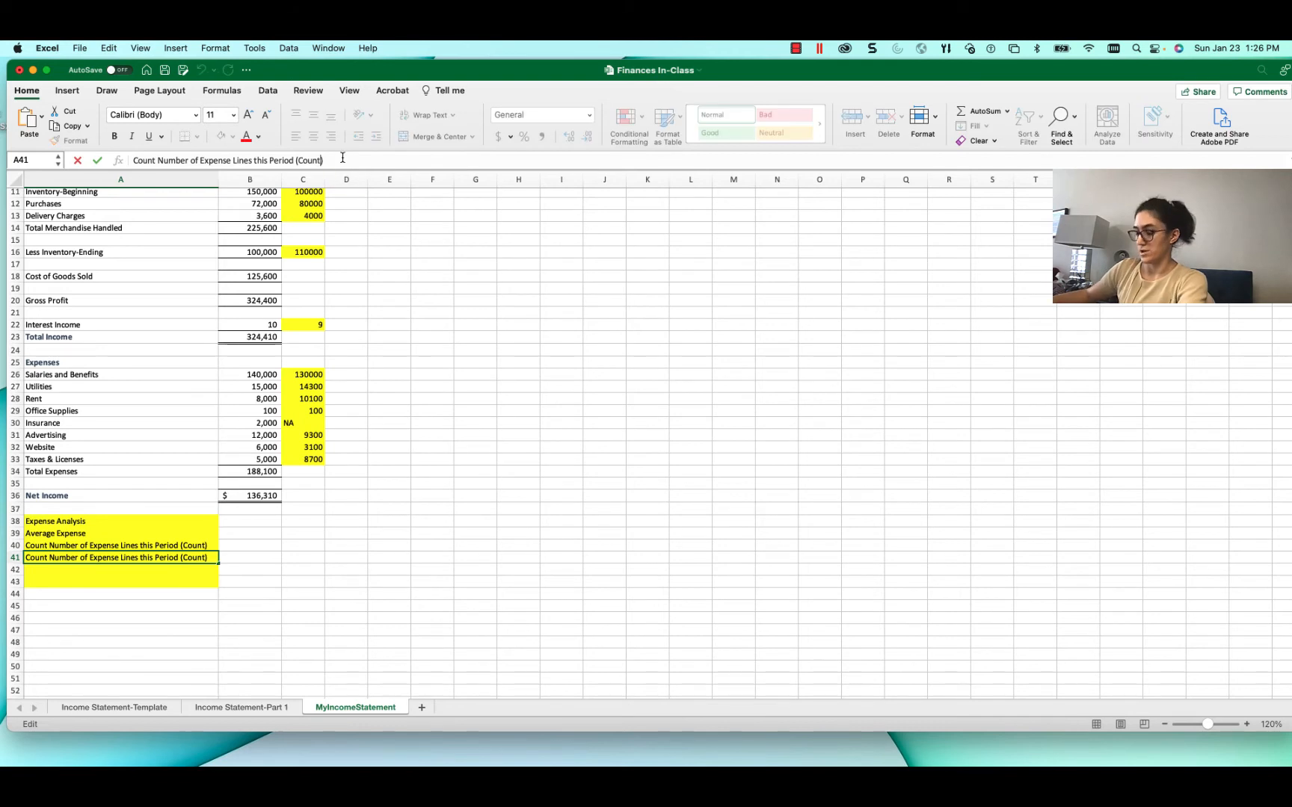
pyautogui.write('A')
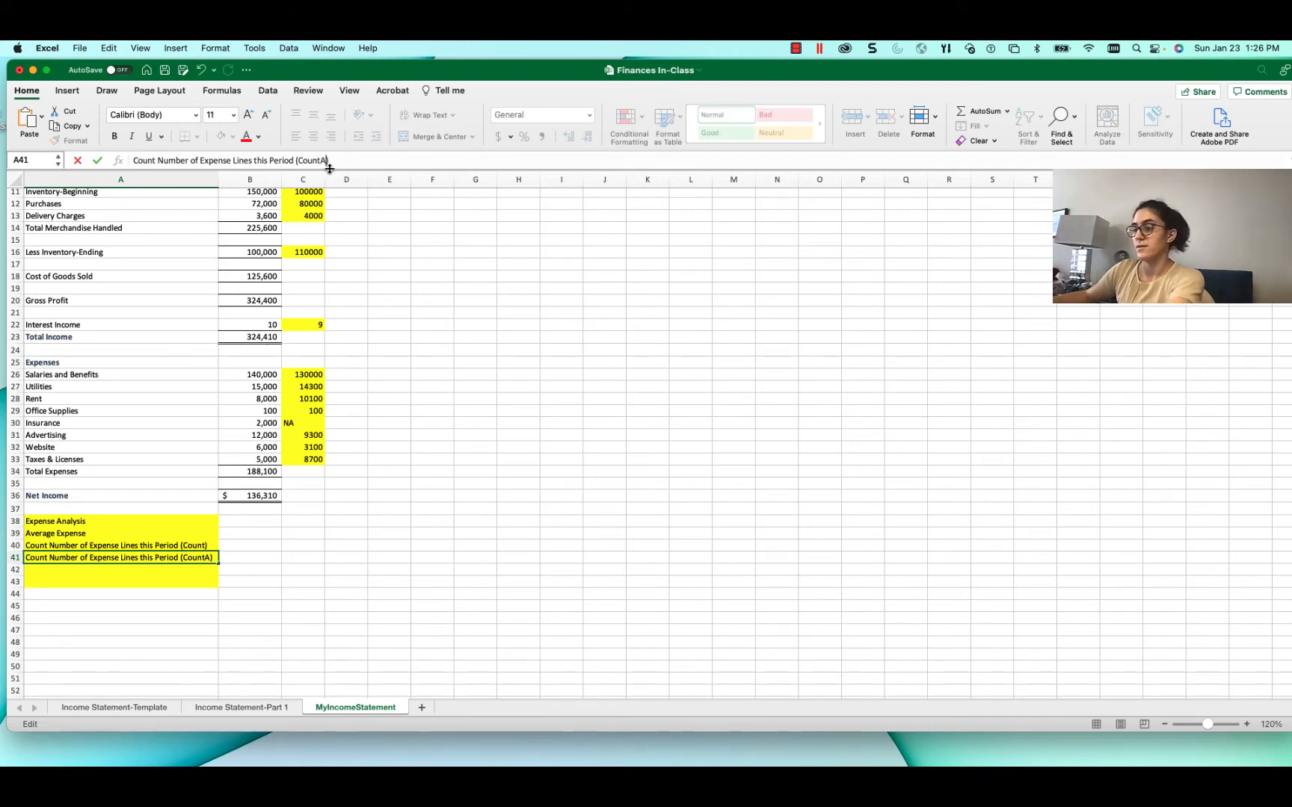
pyautogui.press('Return')
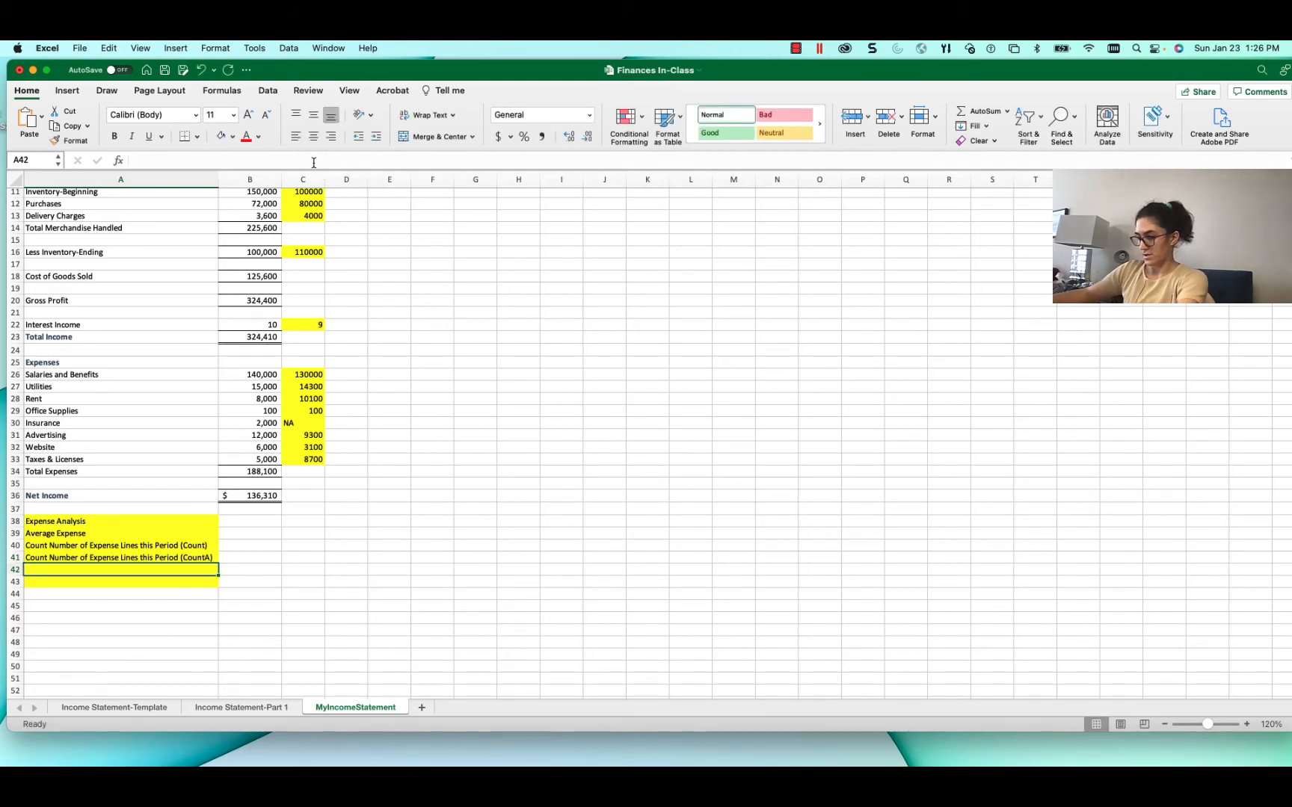
# - Complete the expense analysis labels with Min in A42 and Max in A43
pyautogui.write('Min')
pyautogui.press('Return')
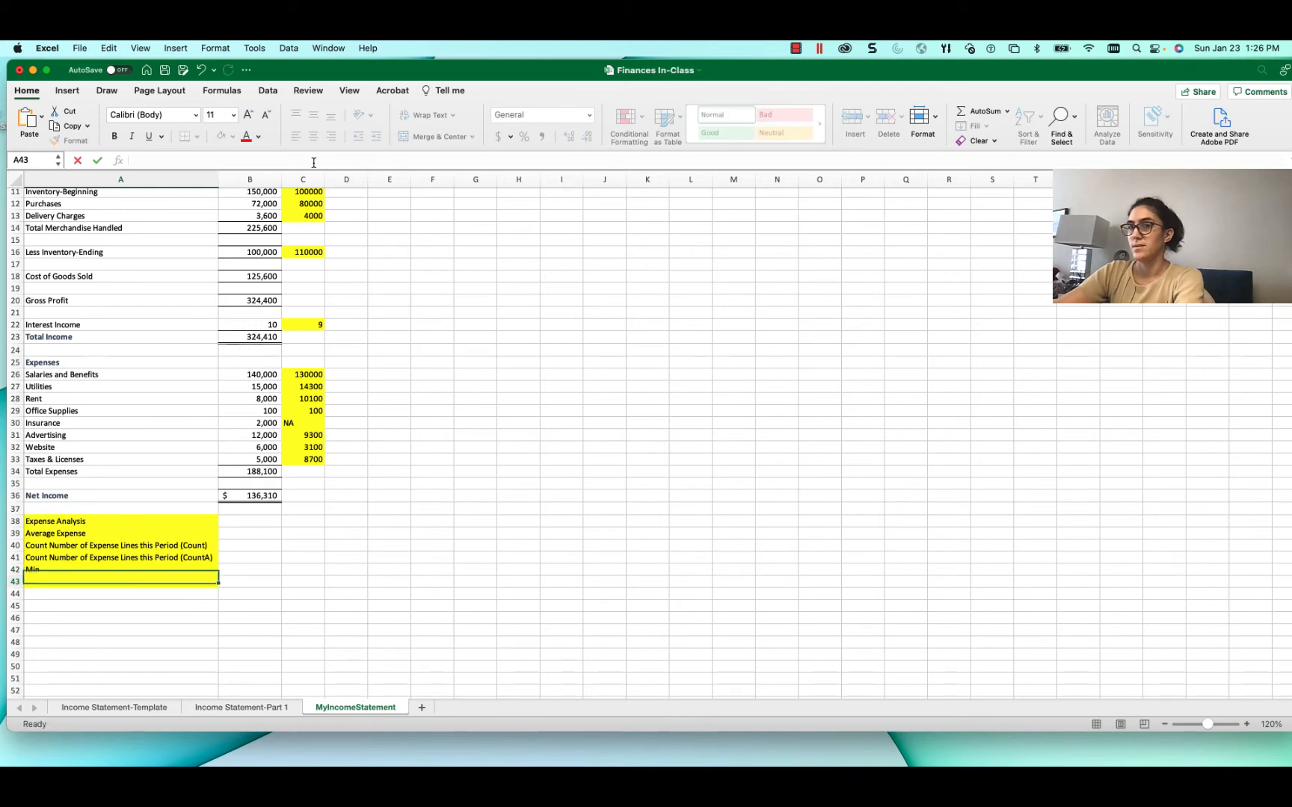
pyautogui.write('Mac')
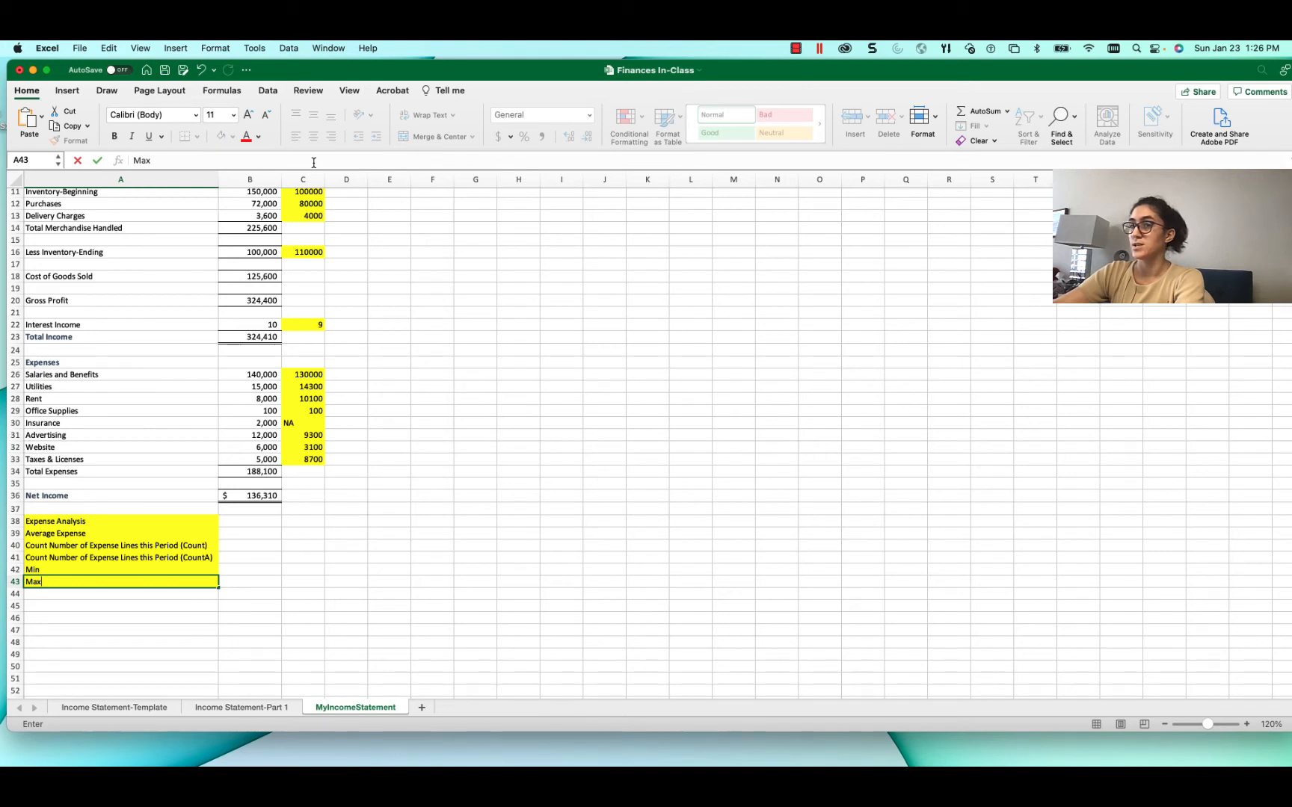
pyautogui.press('Return')
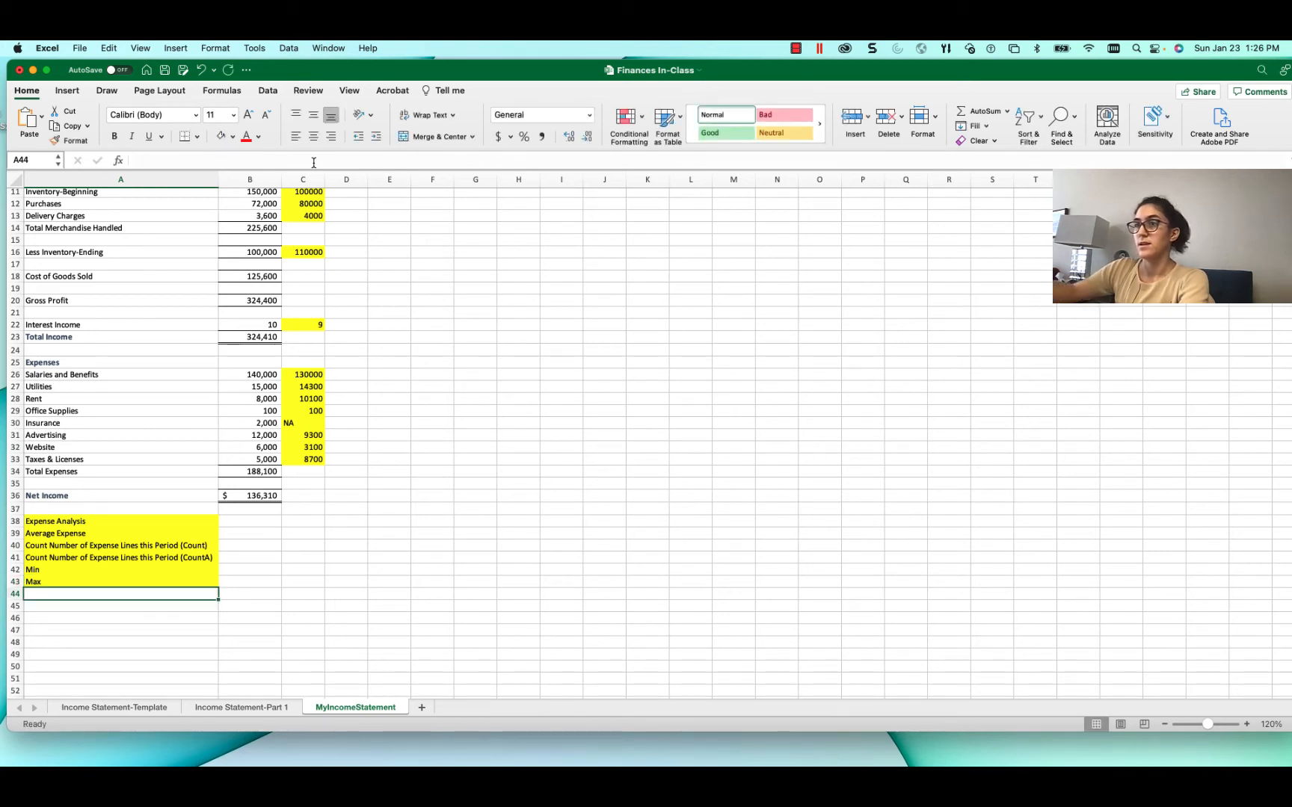
# - Right-align the contents of the entire Q1 column C
pyautogui.scroll(5, 327, 452)
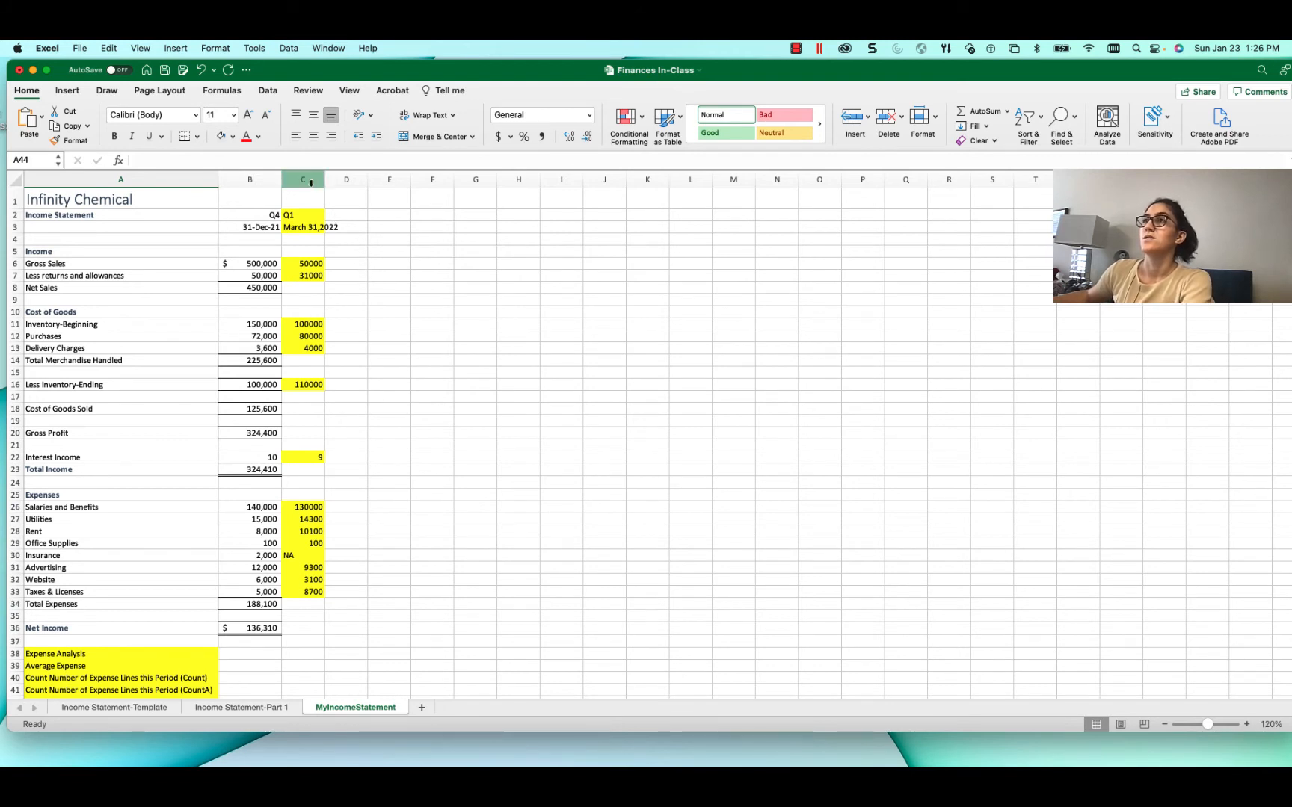
pyautogui.click(310, 182)
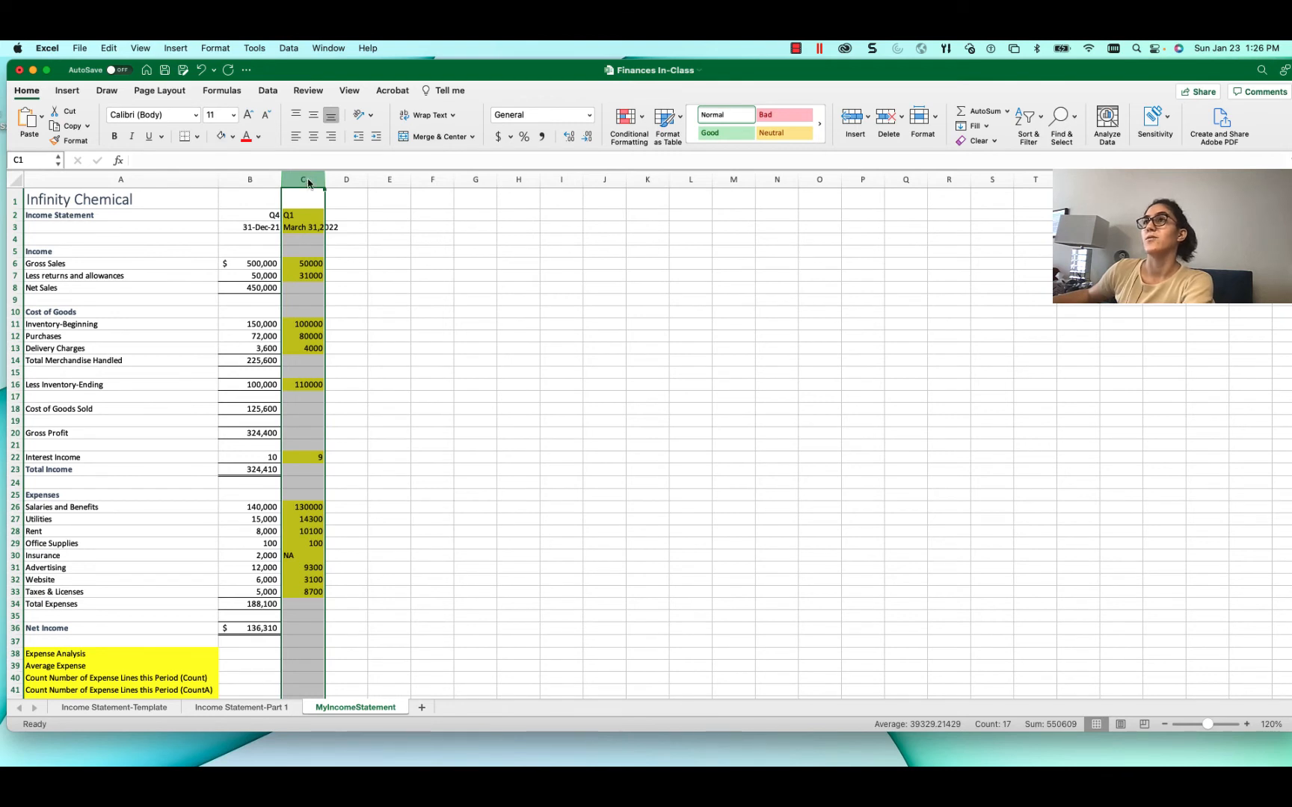
pyautogui.rightClick(308, 180)
pyautogui.press('Escape')
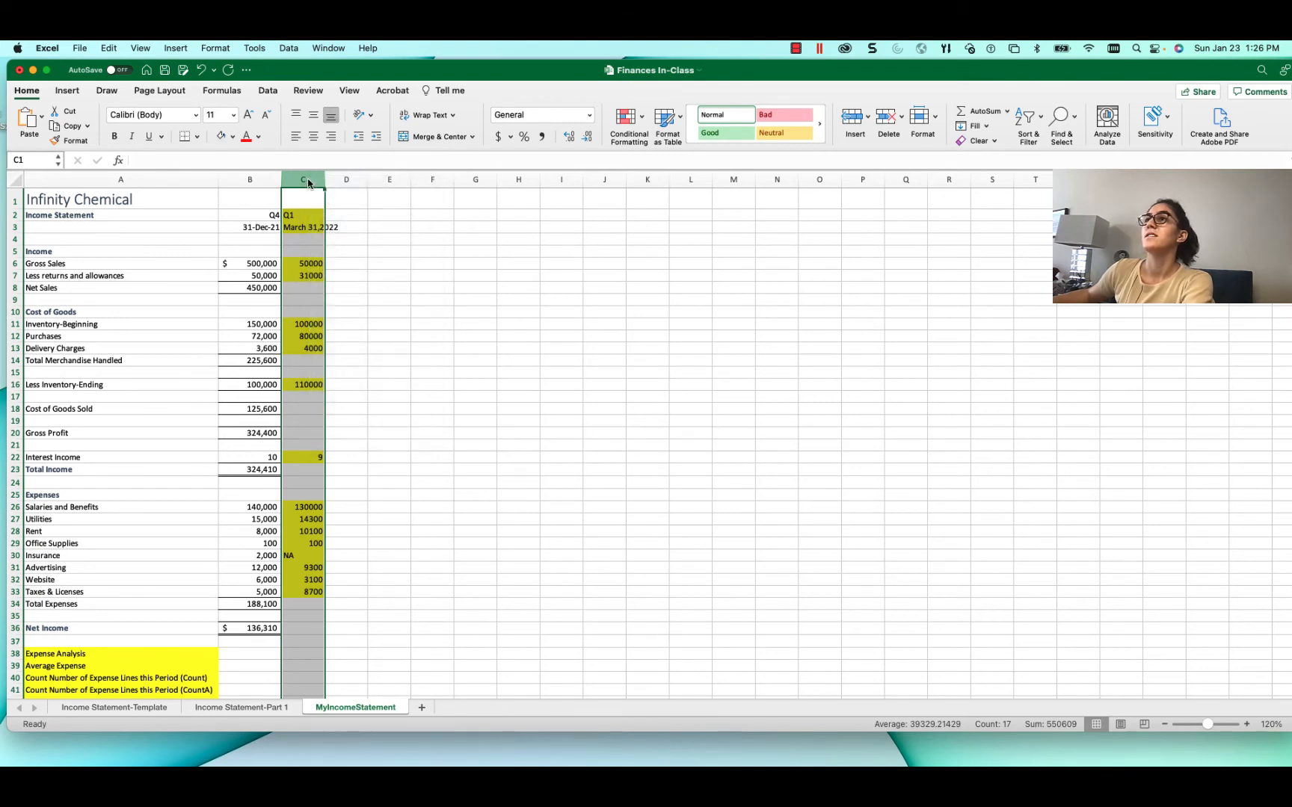
pyautogui.click(333, 138)
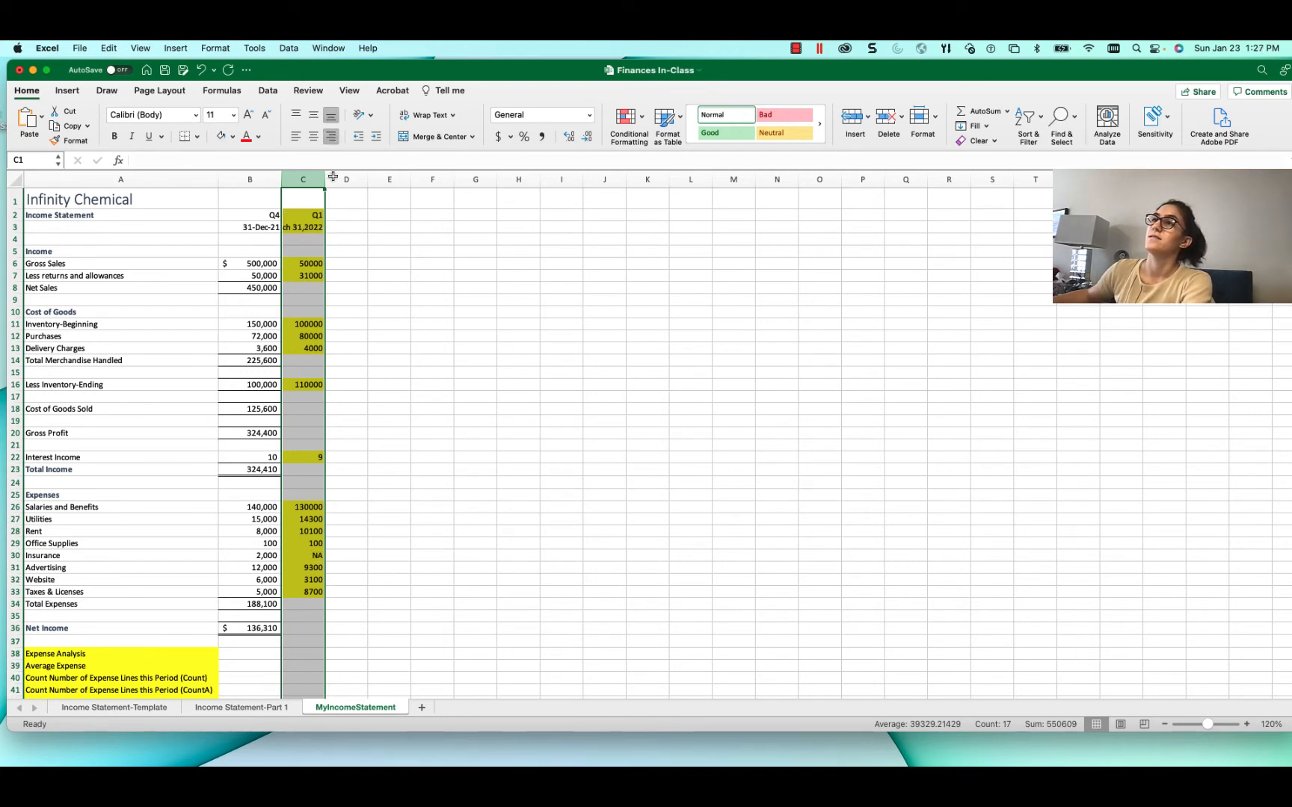
pyautogui.click(340, 236)
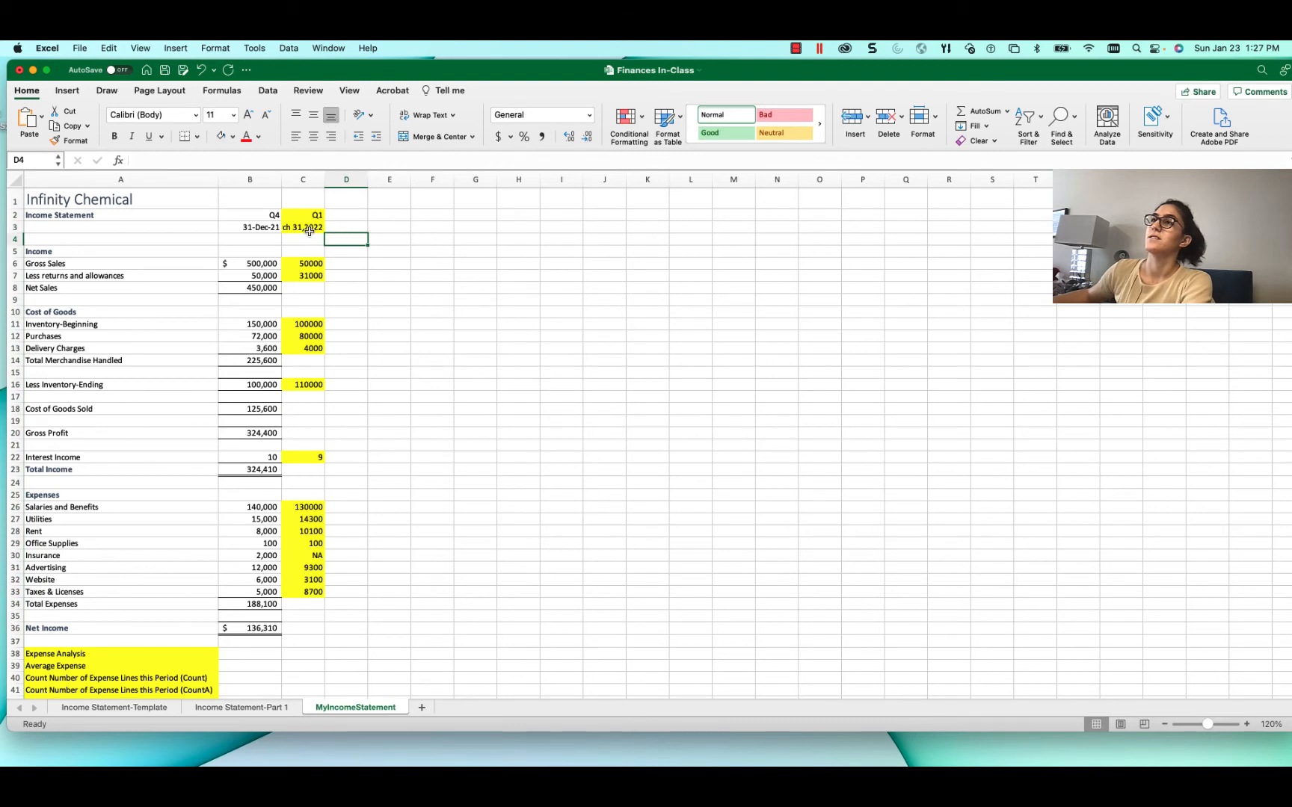
pyautogui.click(308, 229)
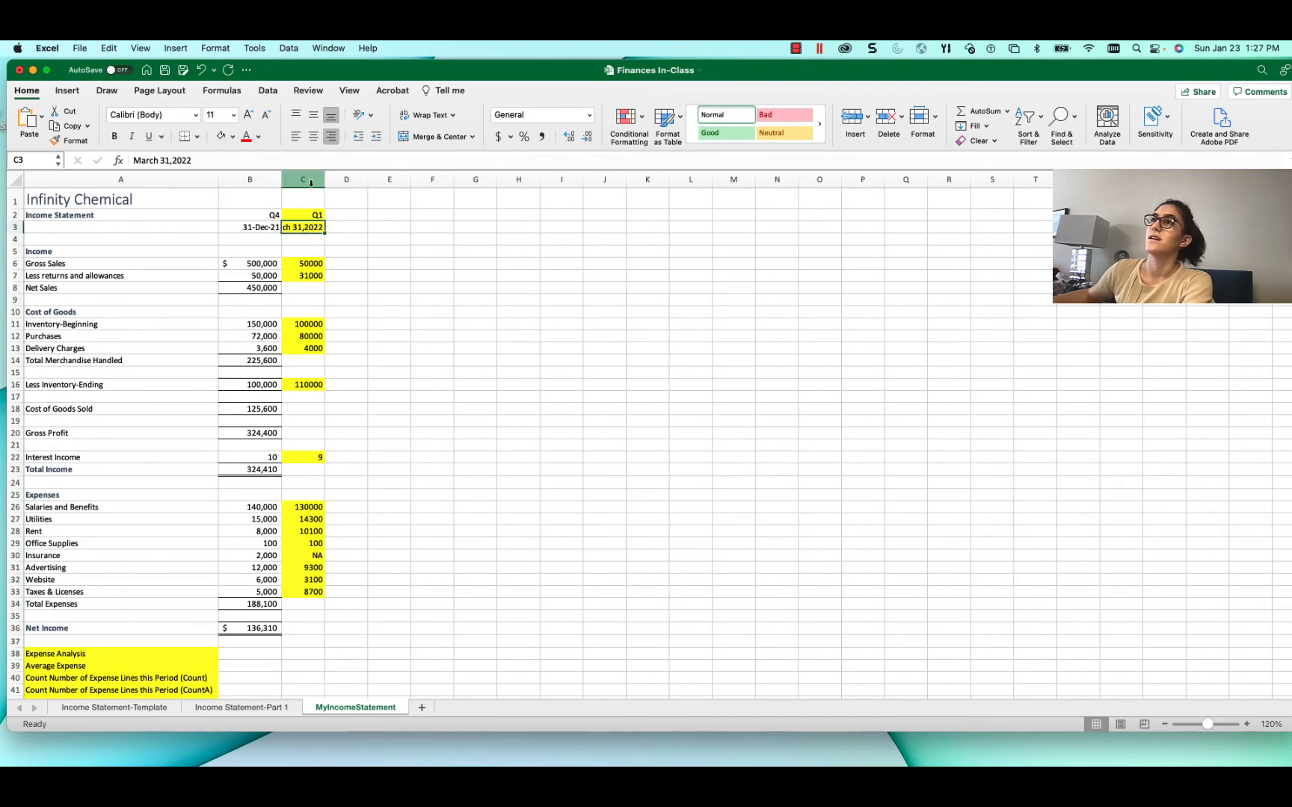
pyautogui.click(318, 262)
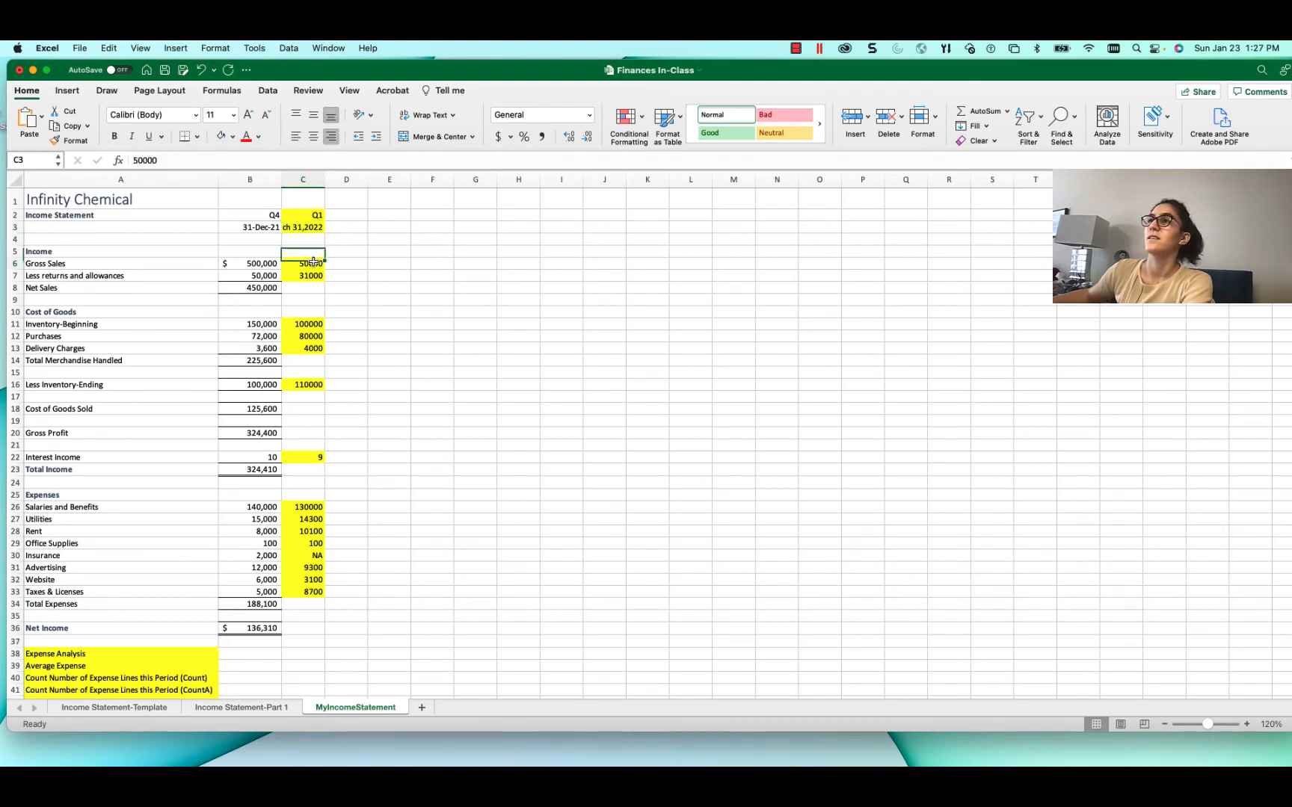
pyautogui.scroll(-3, 314, 411)
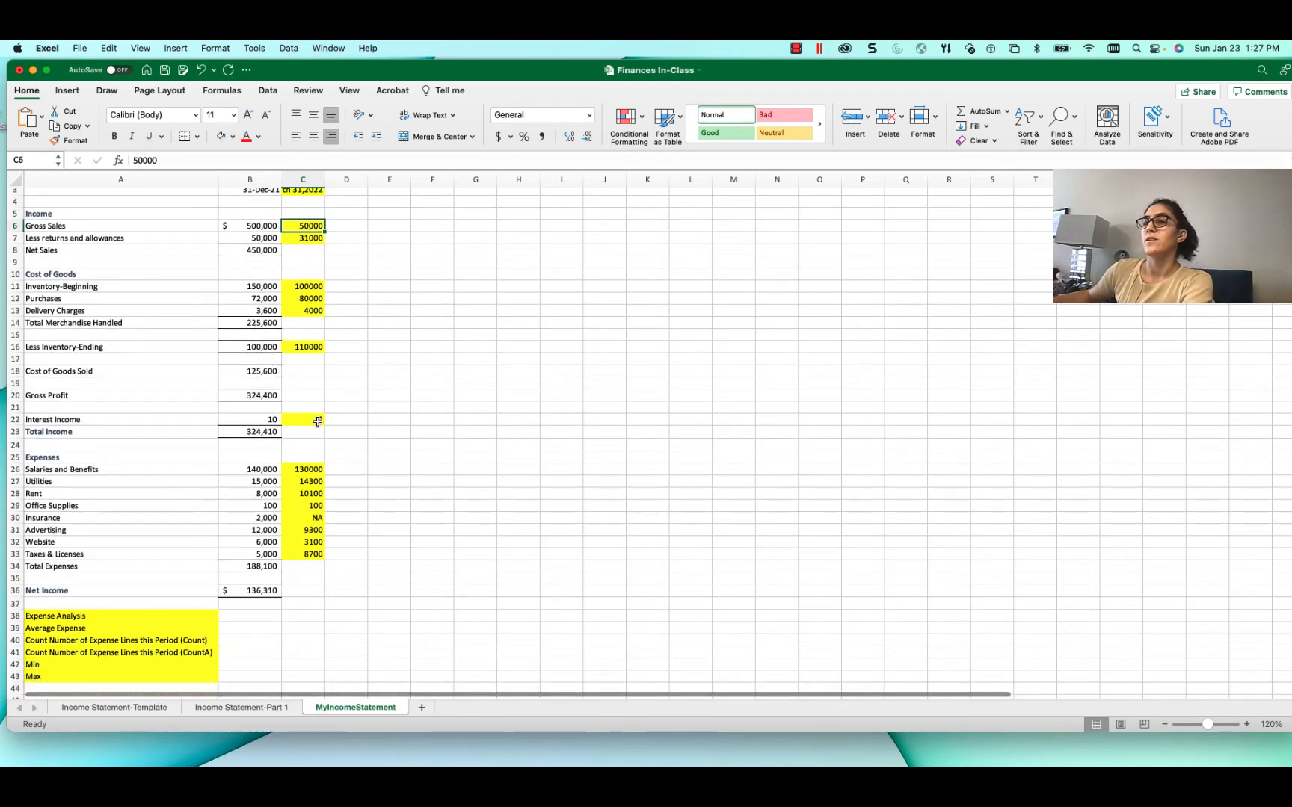
pyautogui.scroll(3, 317, 420)
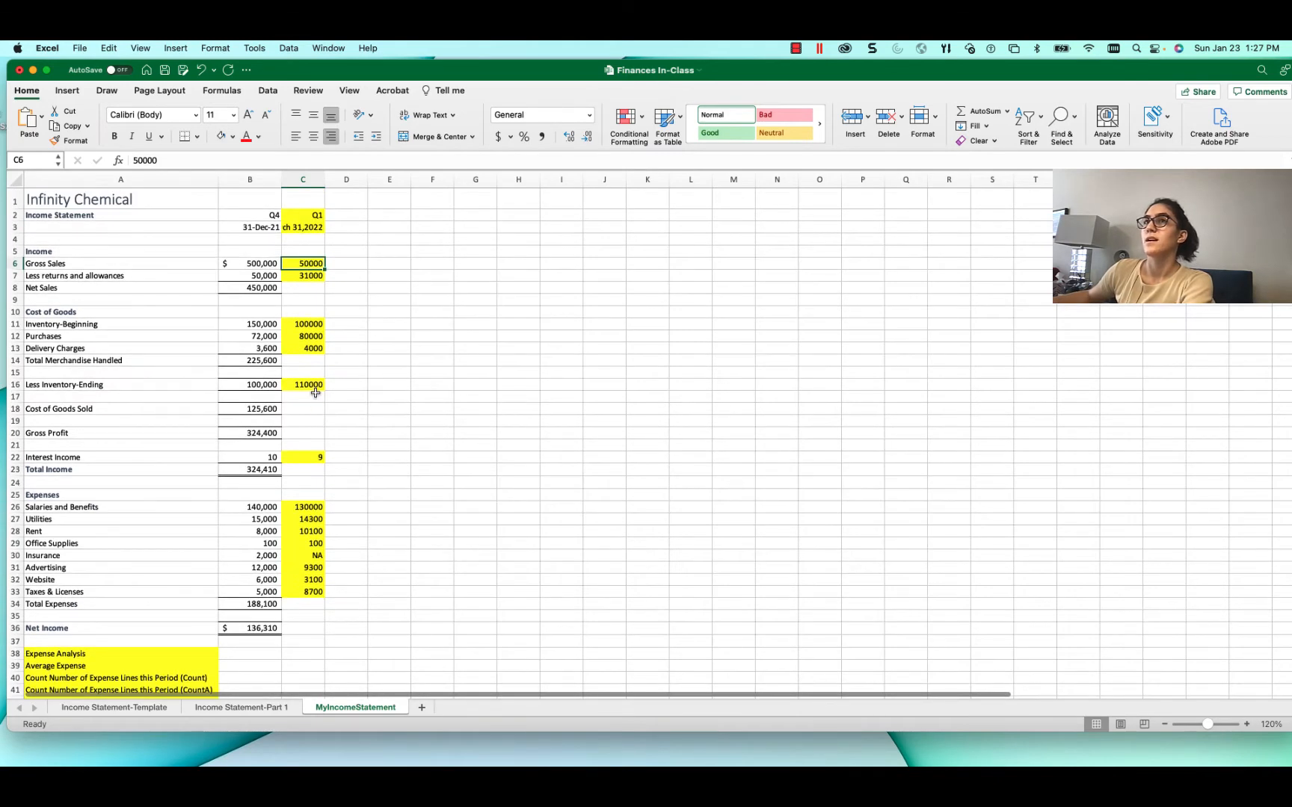
# - Apply the Short Date number format to the Q1 date in C3
pyautogui.click(299, 228)
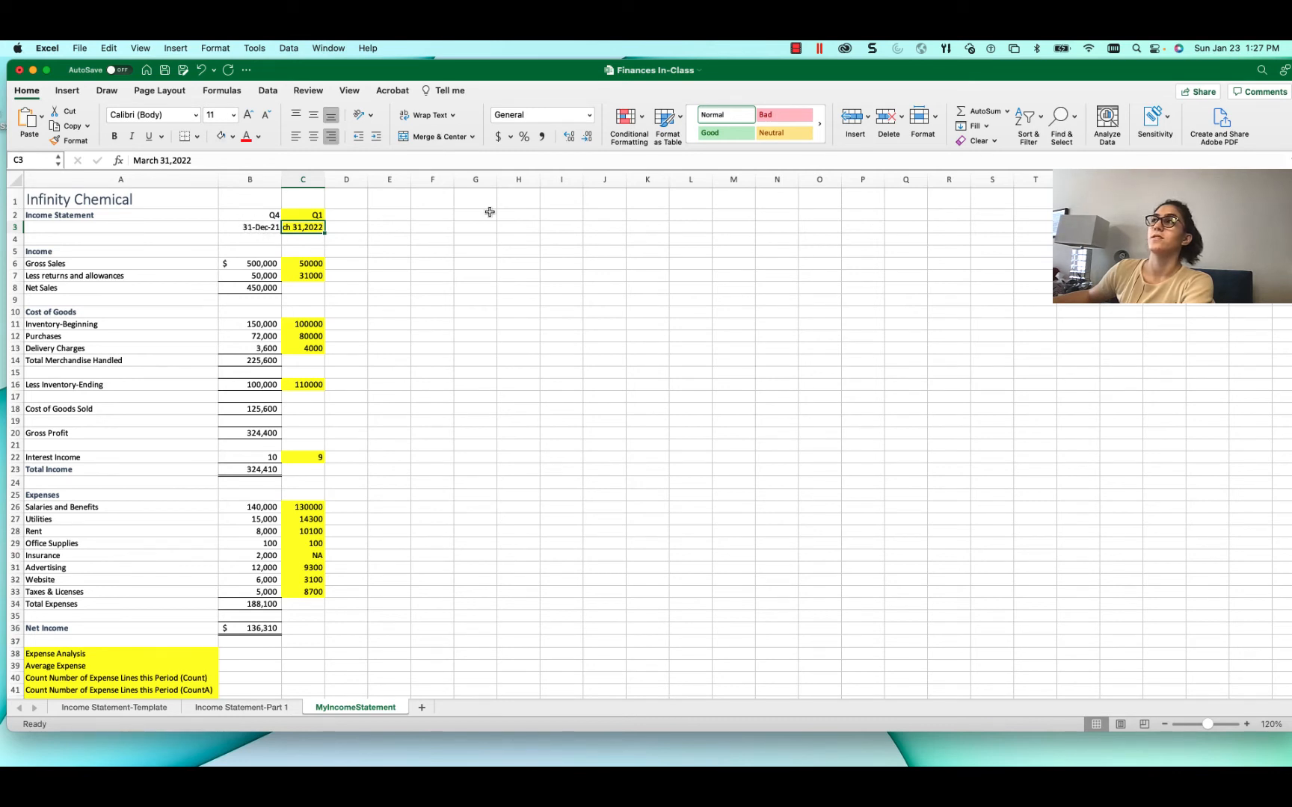
pyautogui.click(590, 121)
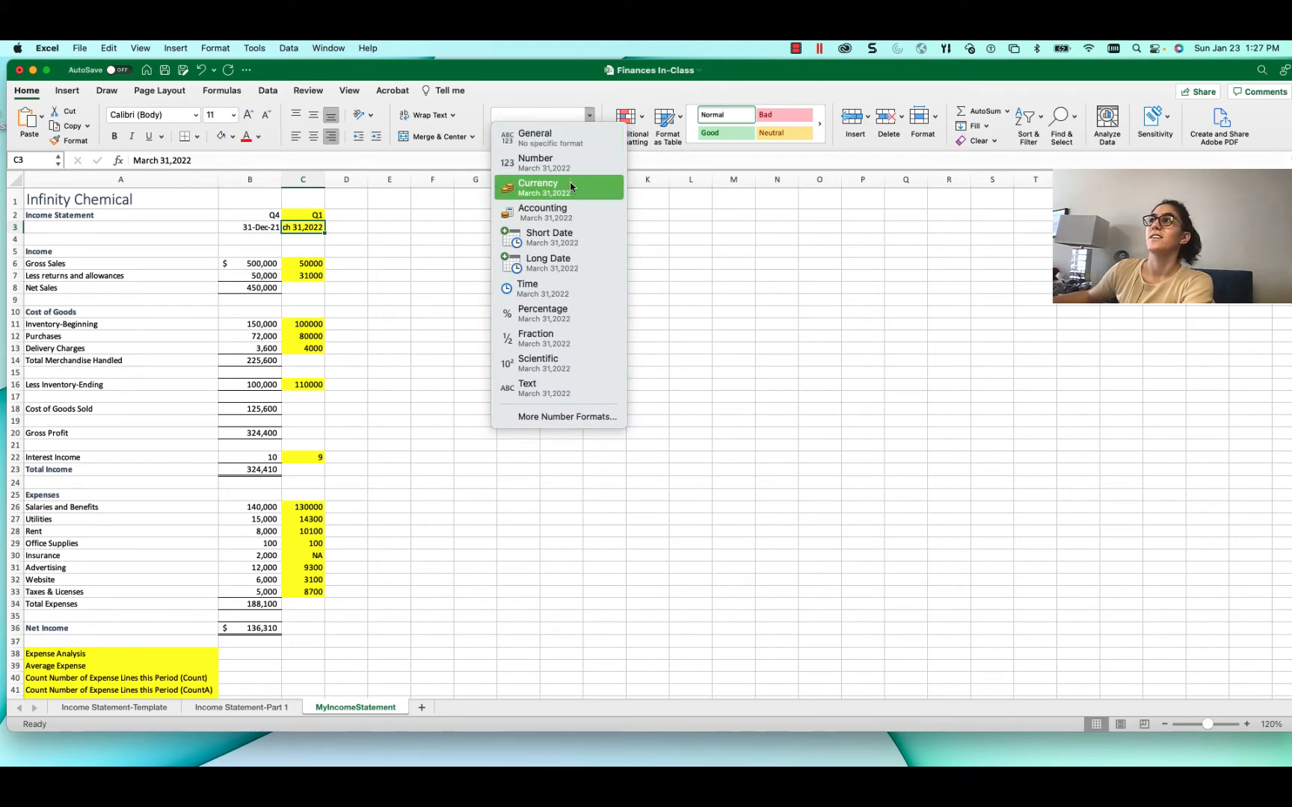
pyautogui.click(572, 243)
pyautogui.click(383, 259)
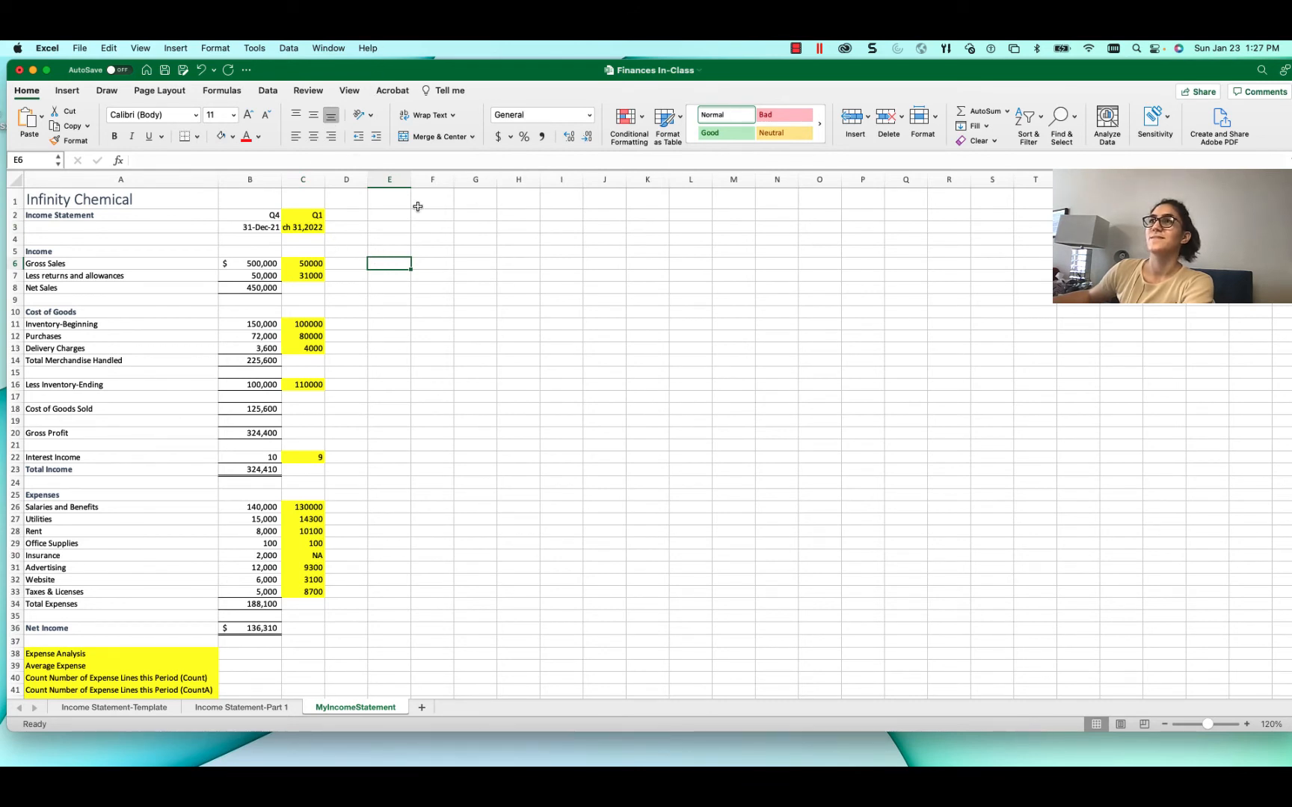
pyautogui.click(329, 228)
pyautogui.click(340, 272)
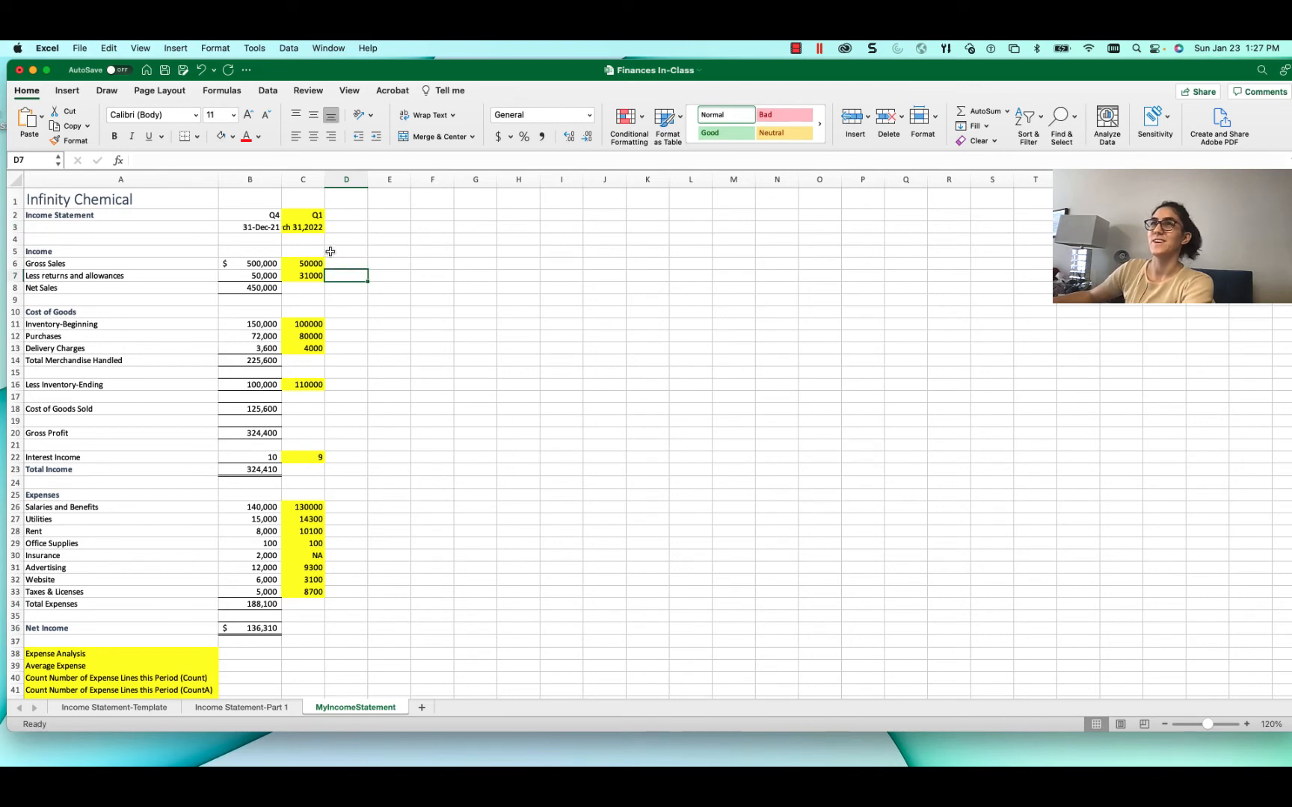
pyautogui.click(341, 252)
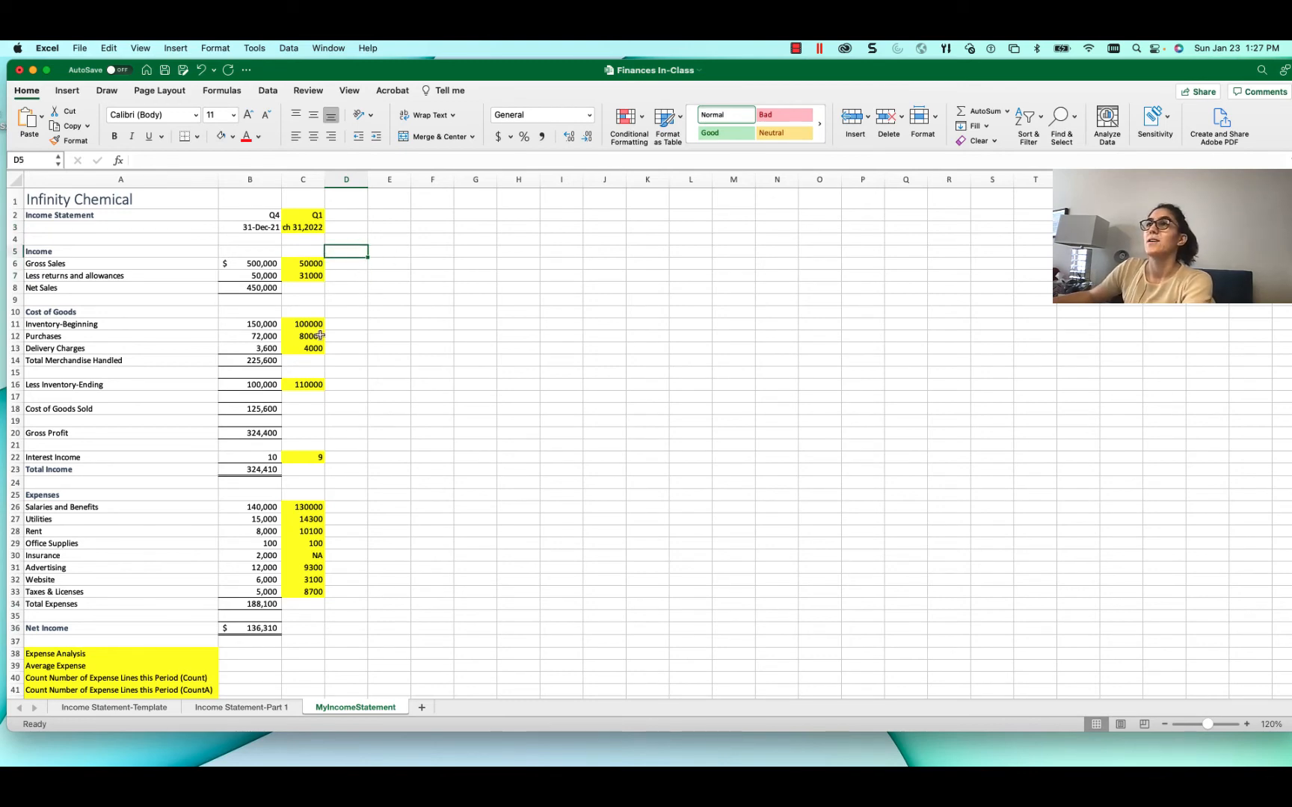
pyautogui.scroll(-3, 378, 414)
pyautogui.scroll(3, 377, 415)
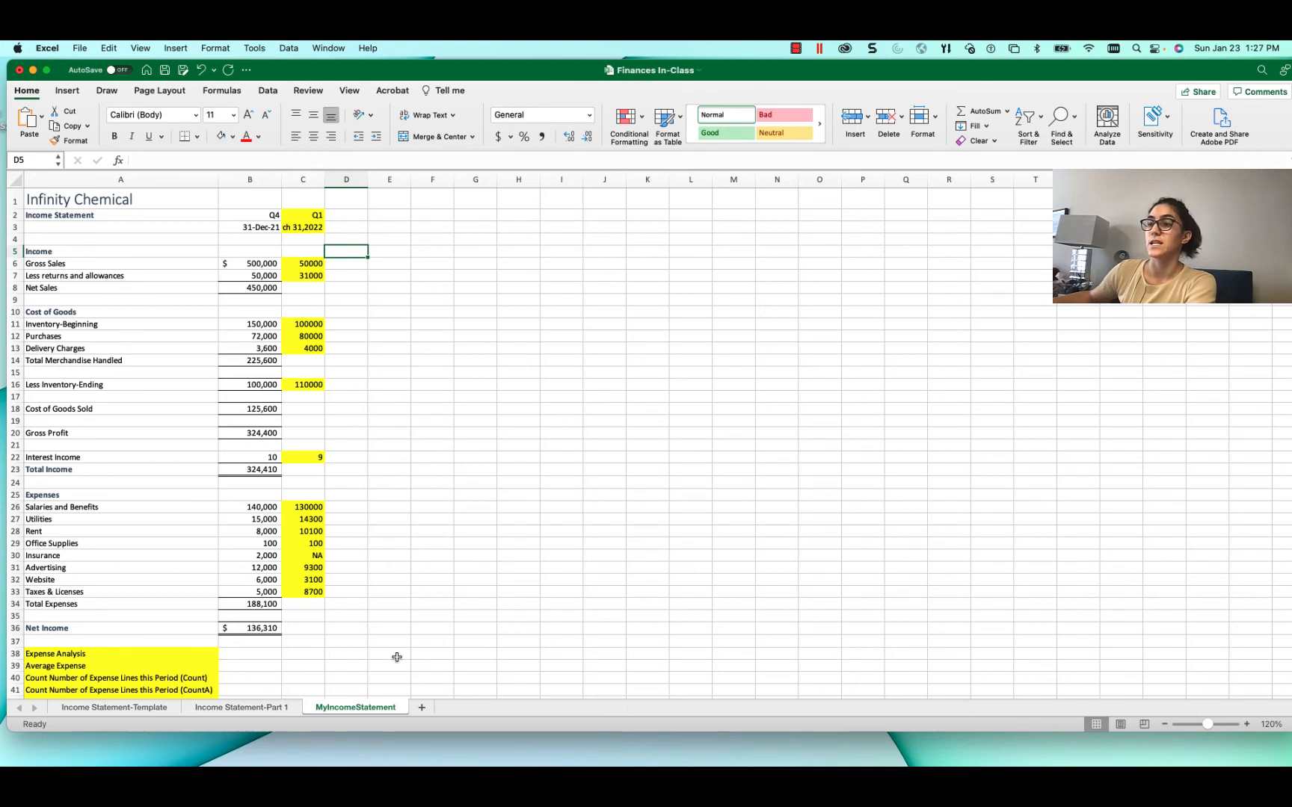
# - Copy the Description column F from the Income Statement-Part 1 sheet and paste it as values only into column F of MyIncomeStatement
pyautogui.click(240, 707)
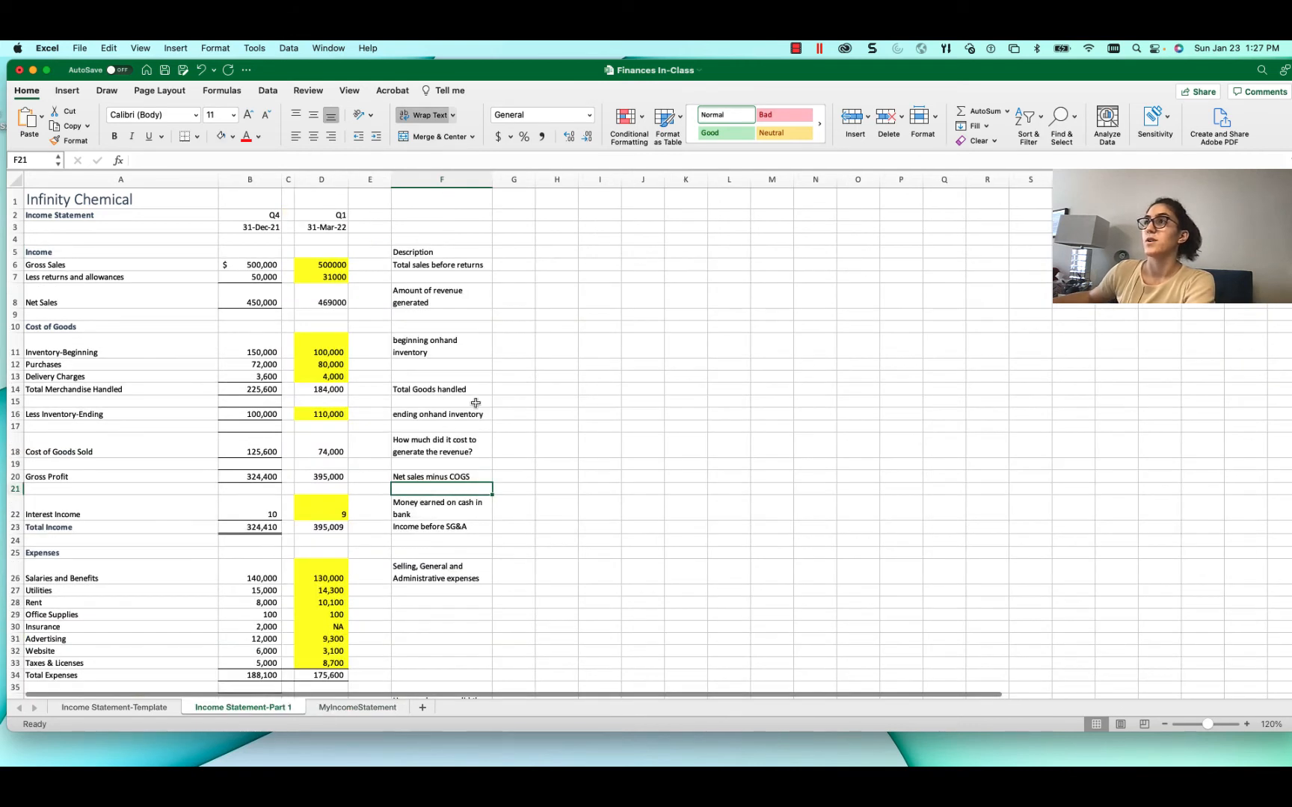
pyautogui.click(441, 180)
pyautogui.rightClick(441, 180)
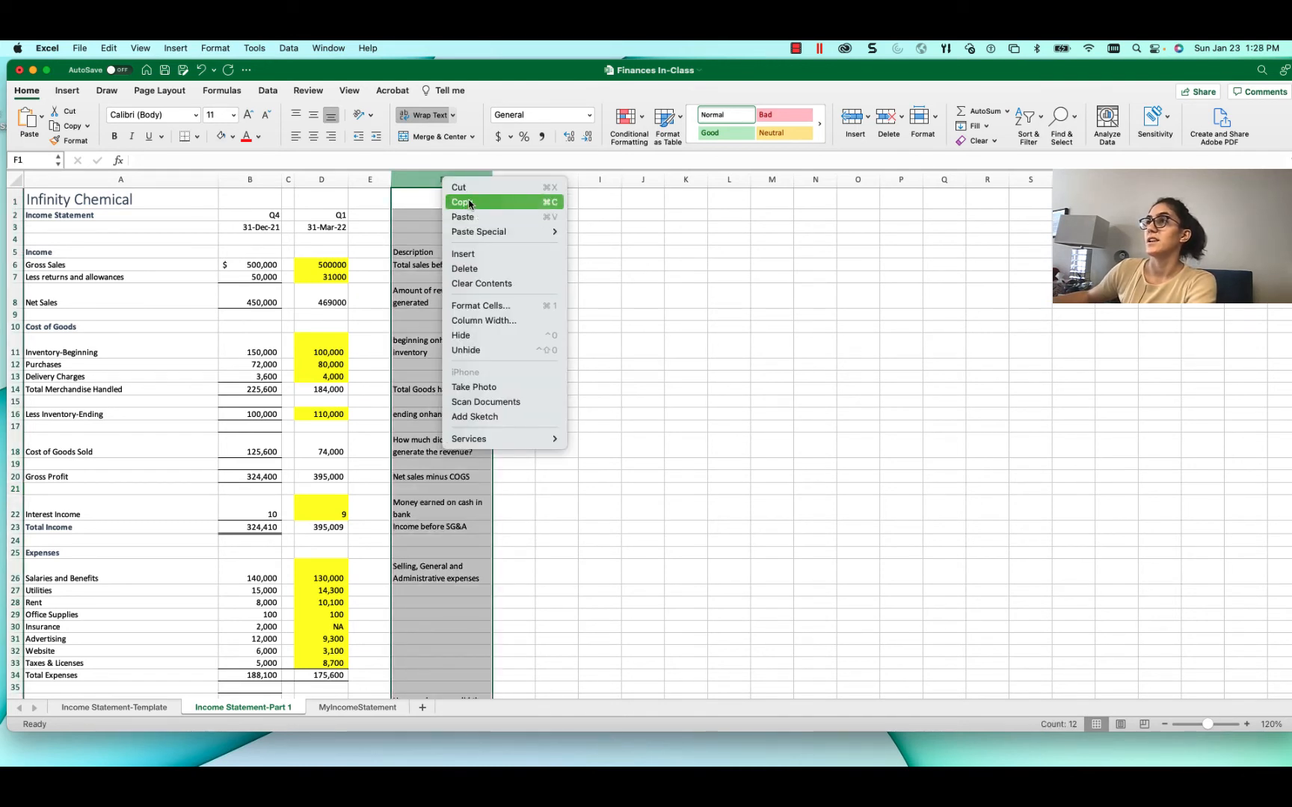
pyautogui.click(468, 203)
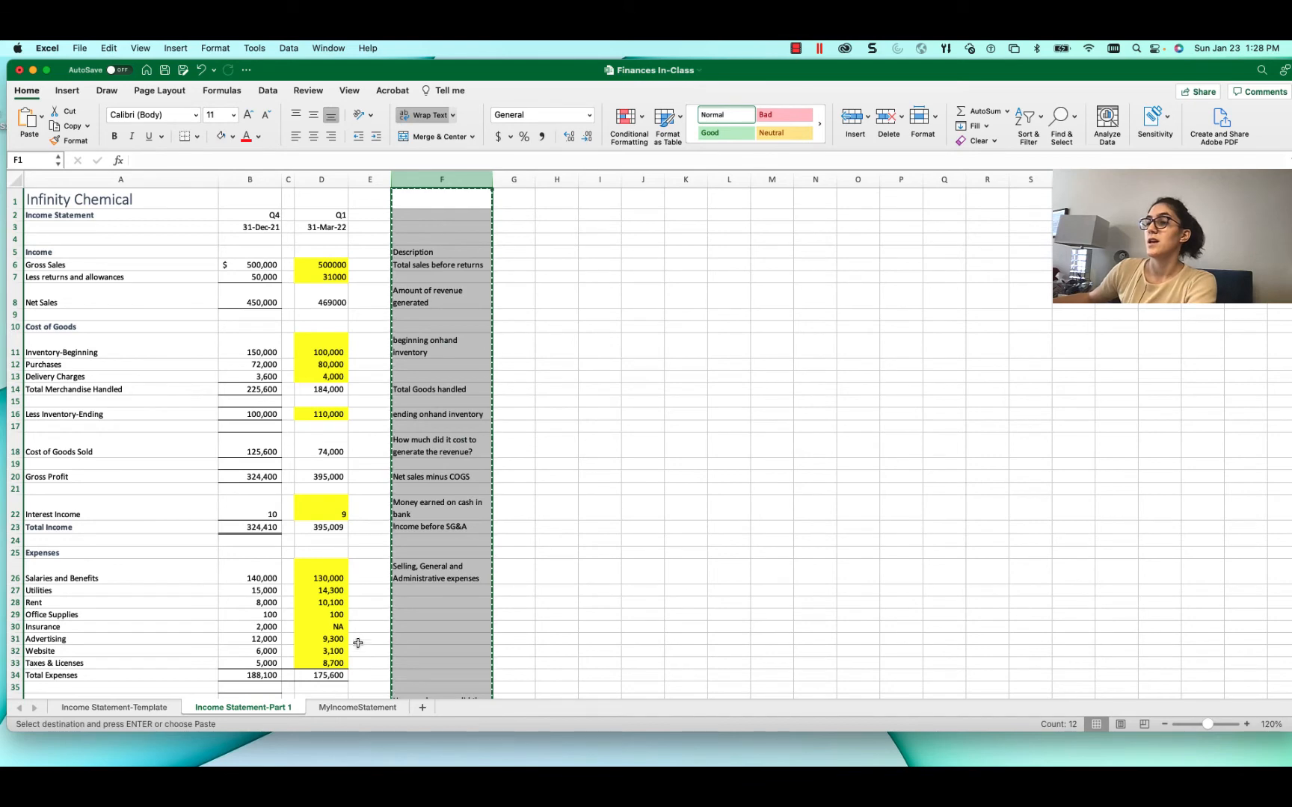
pyautogui.click(385, 706)
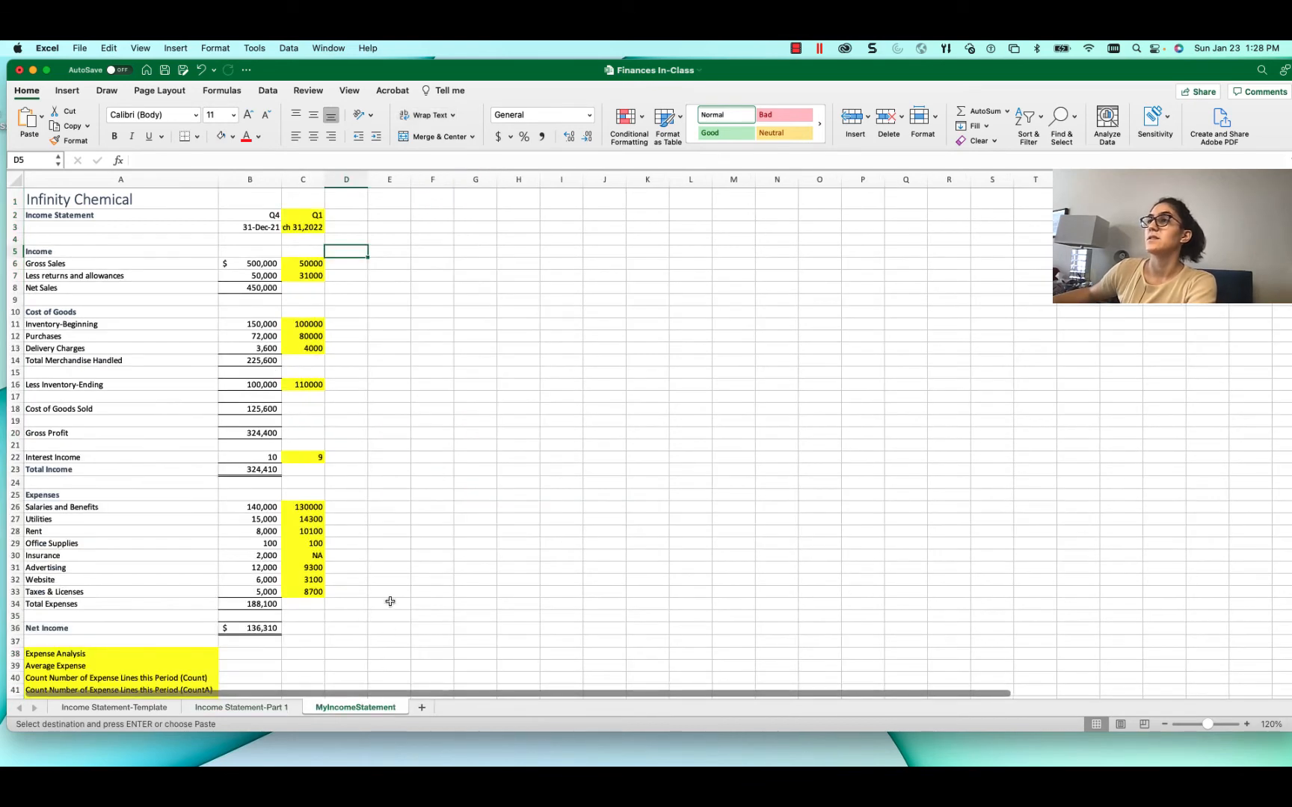
pyautogui.click(423, 181)
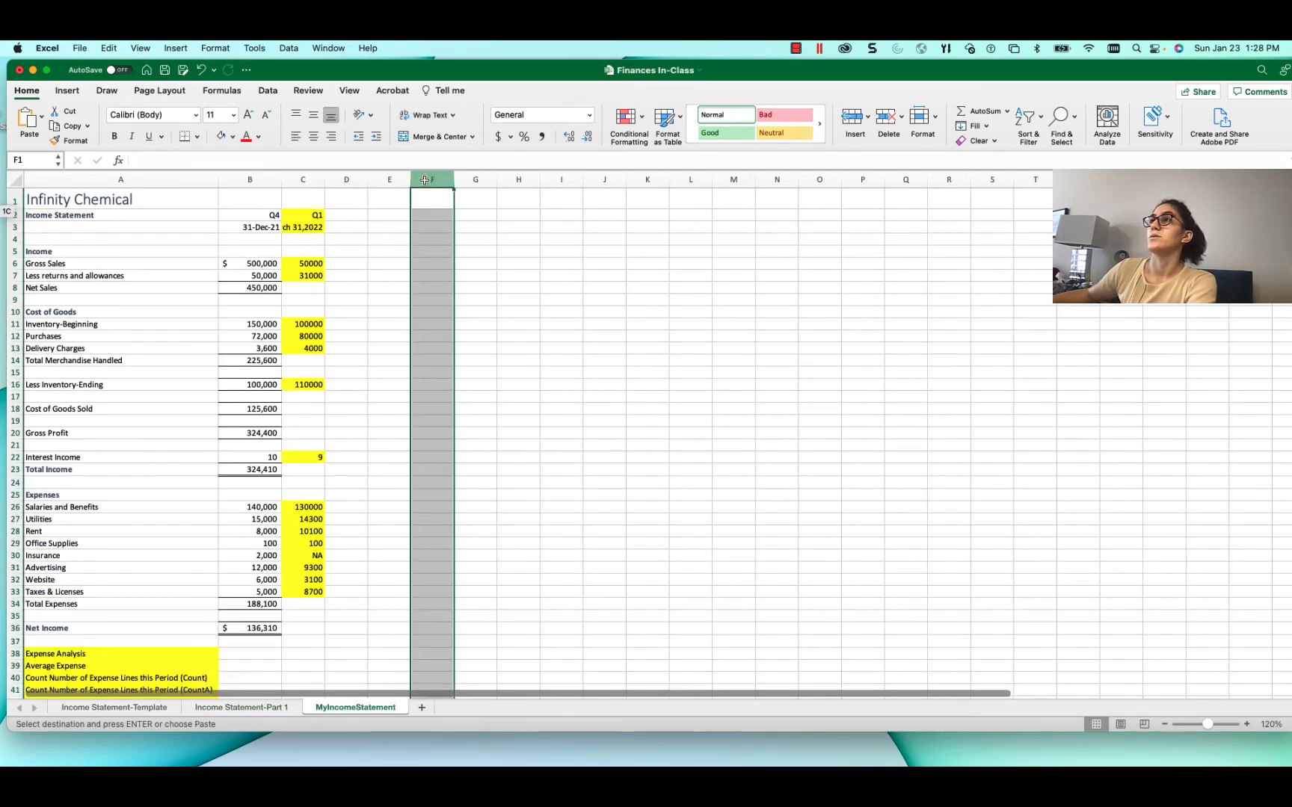
pyautogui.rightClick(425, 182)
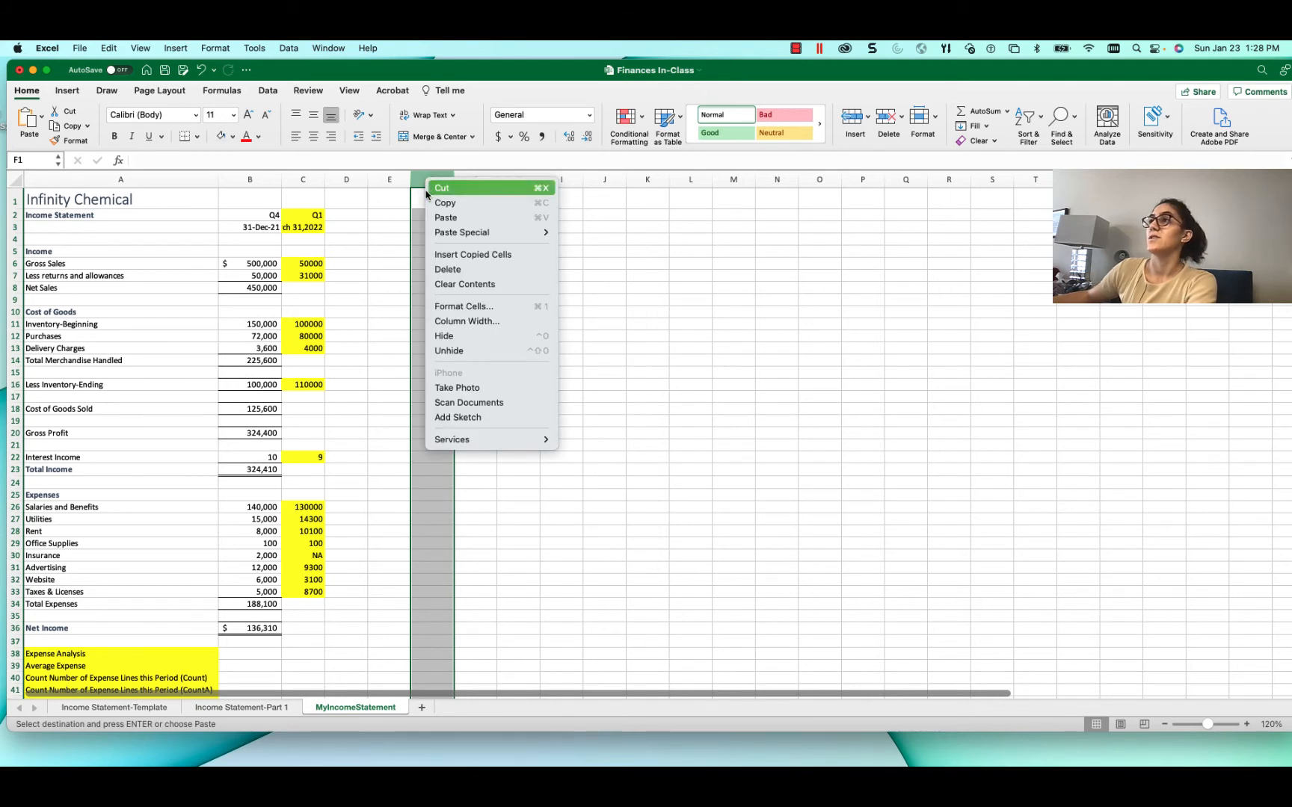
pyautogui.moveTo(469, 241)
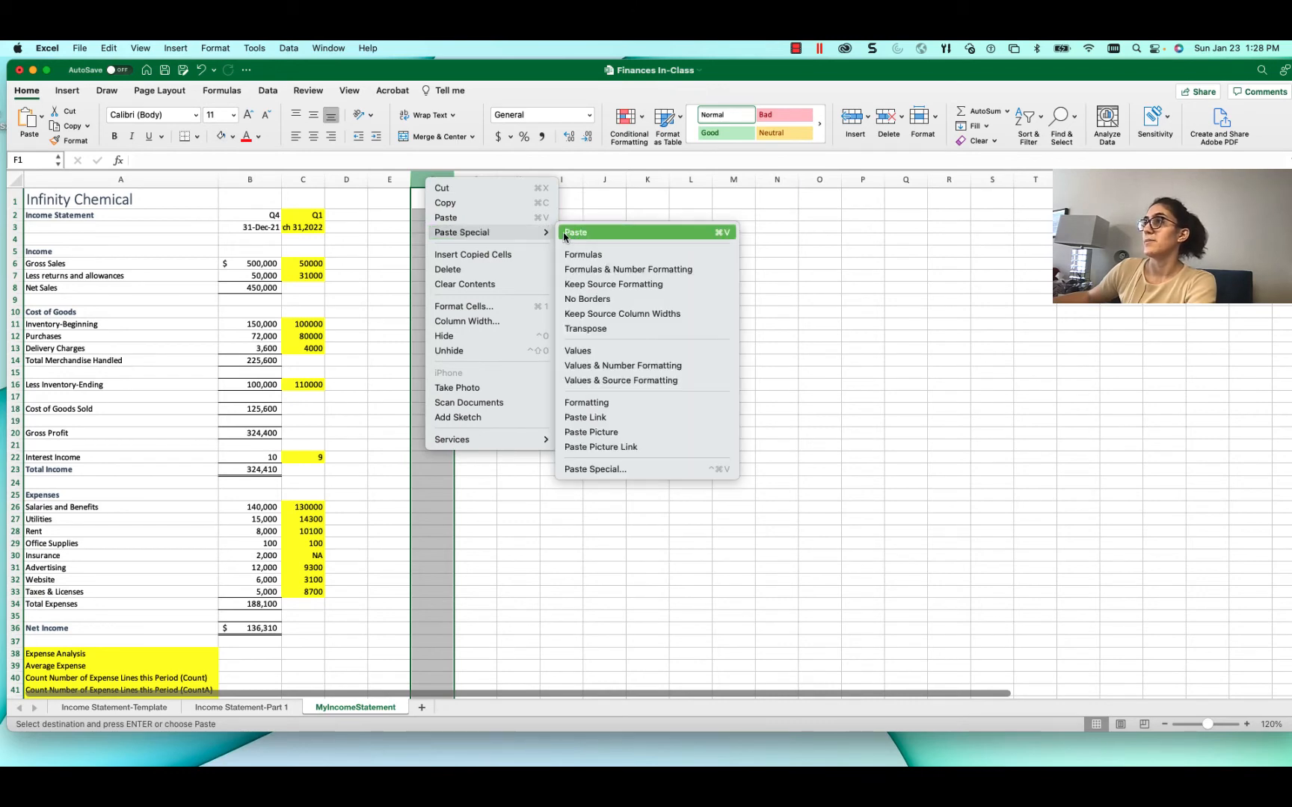
pyautogui.click(589, 356)
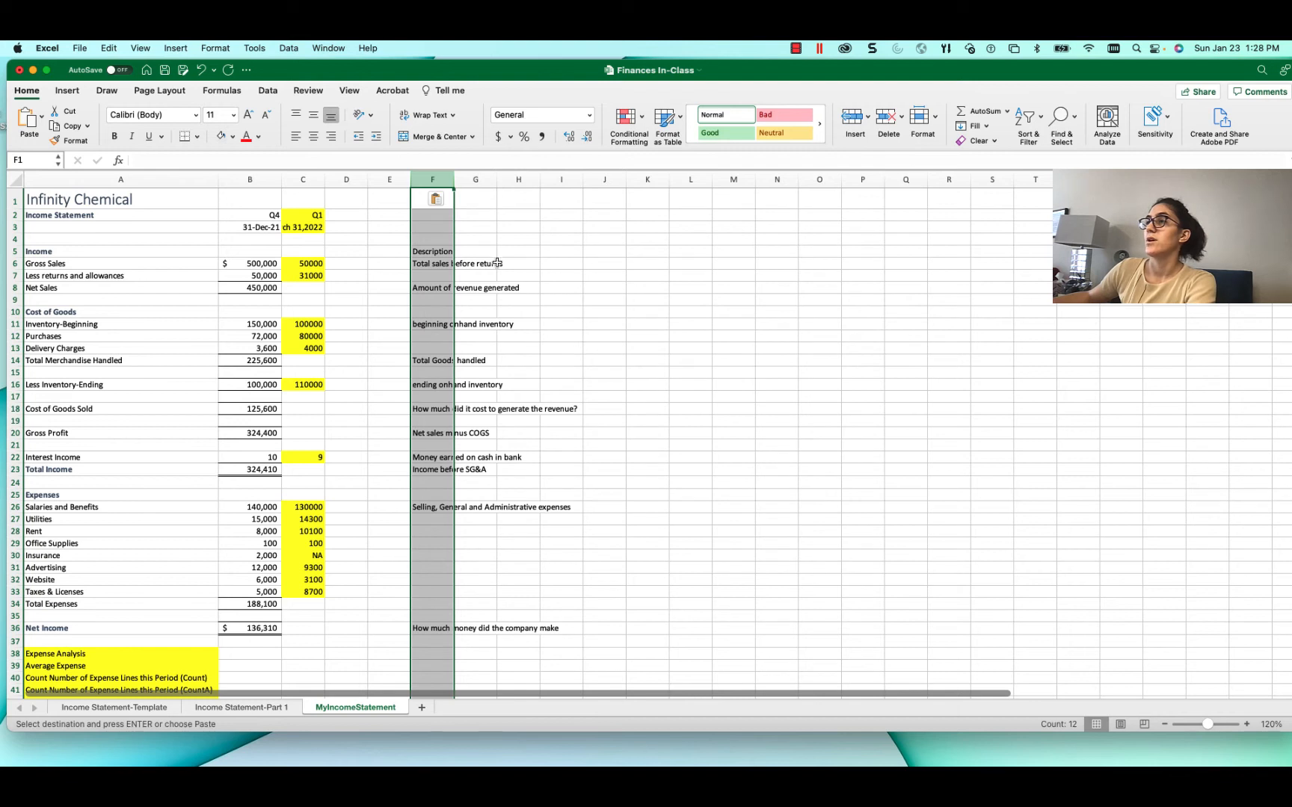
pyautogui.click(474, 242)
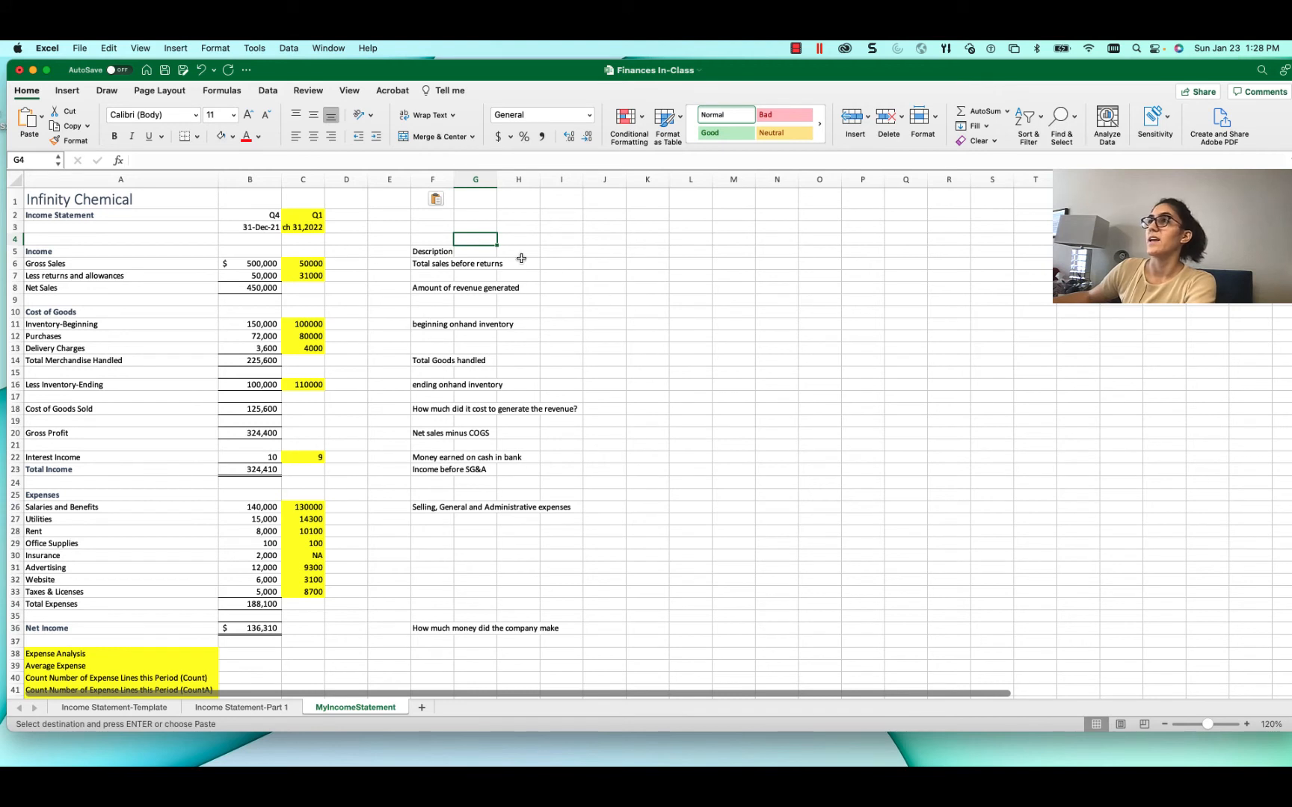
# - Set the width of the Description column F to 20 and wrap its text
pyautogui.rightClick(439, 181)
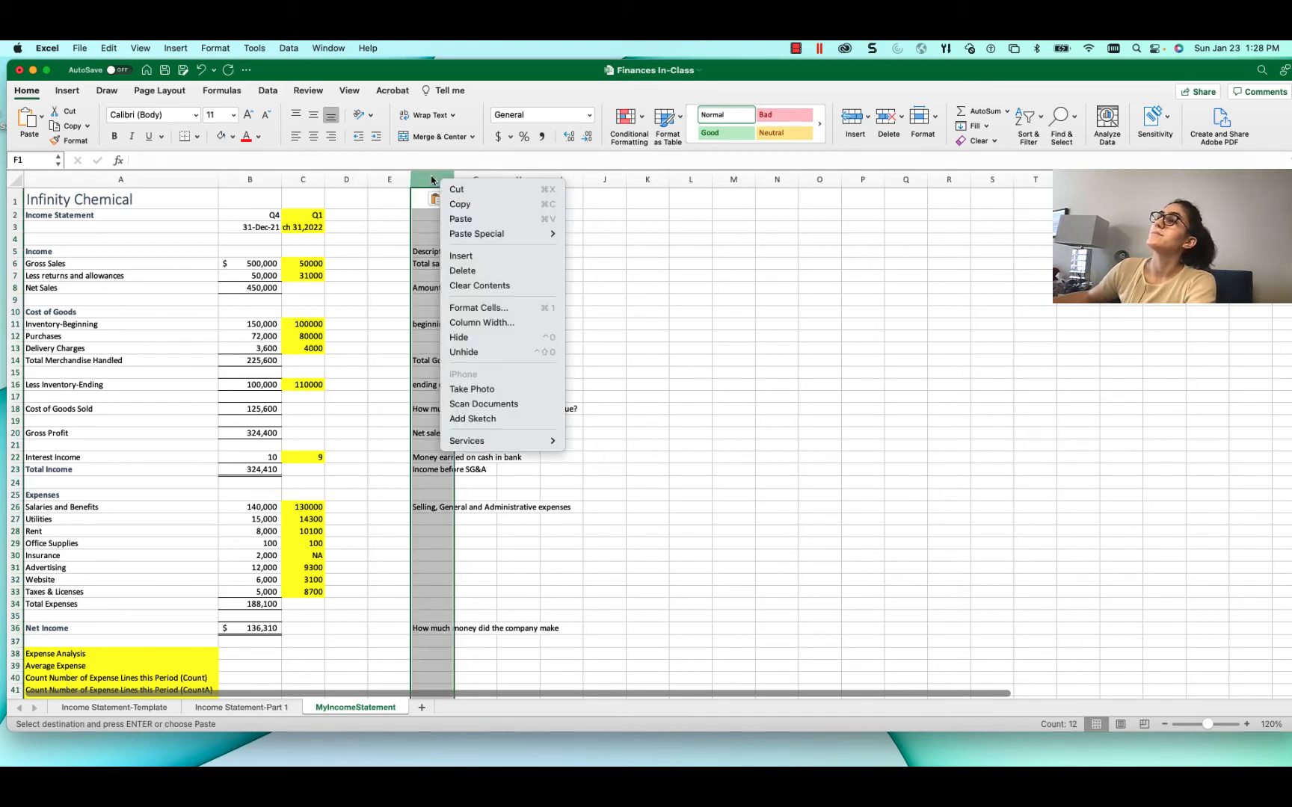
pyautogui.rightClick(431, 175)
pyautogui.rightClick(431, 175)
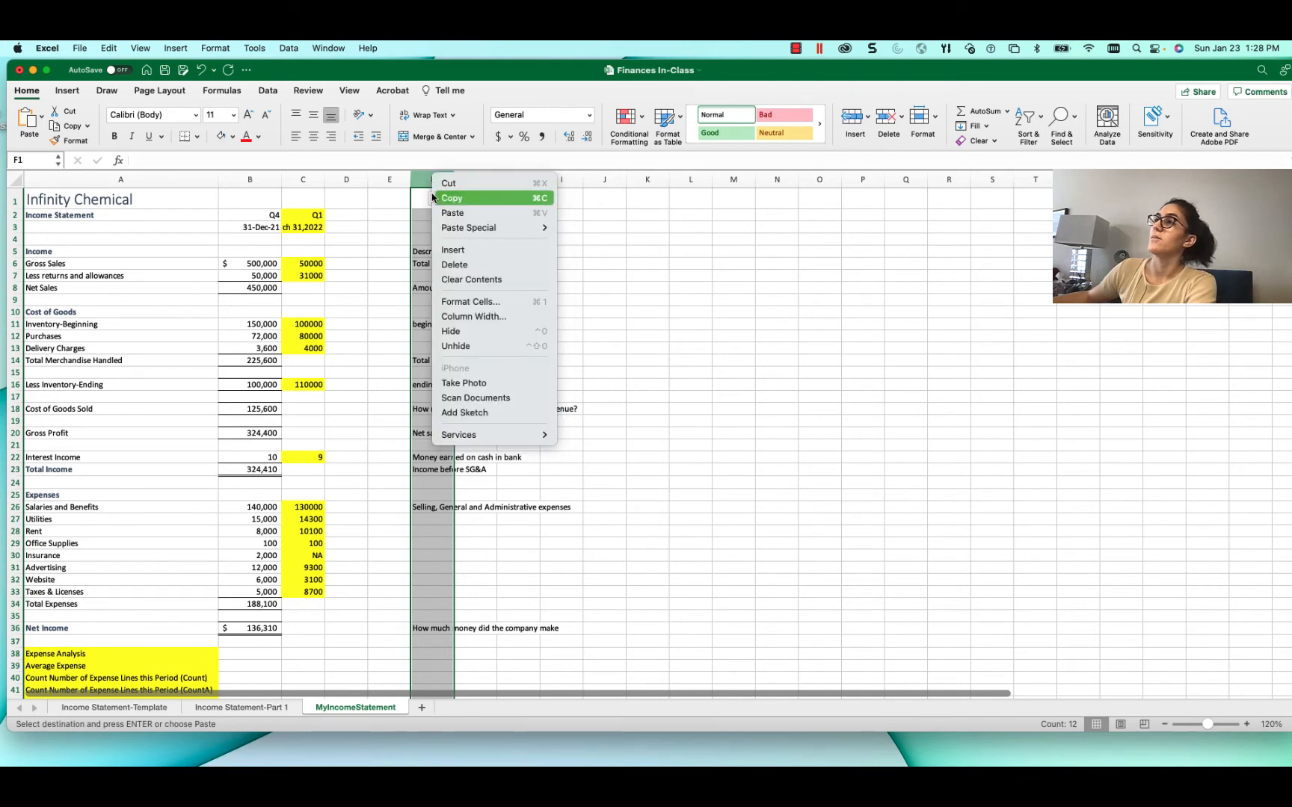
pyautogui.click(476, 323)
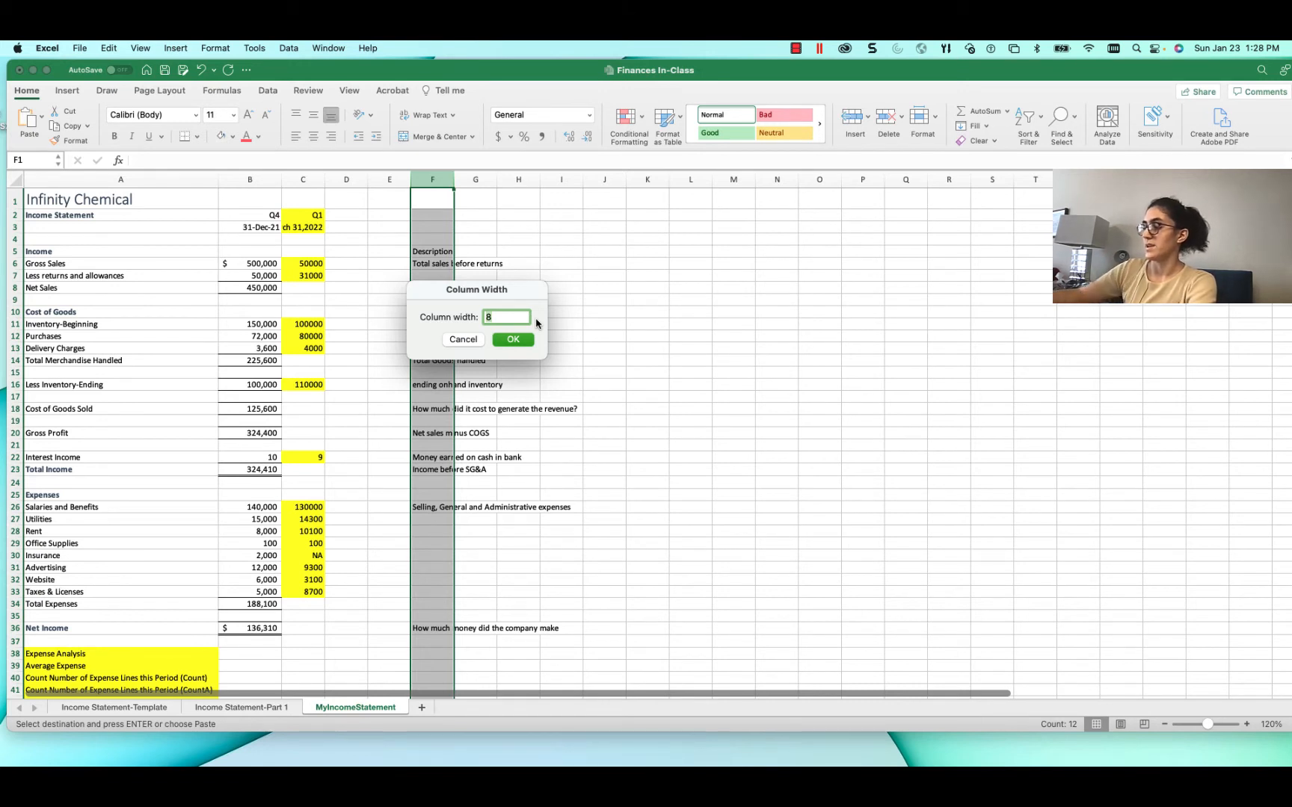
pyautogui.write('20')
pyautogui.press('Return')
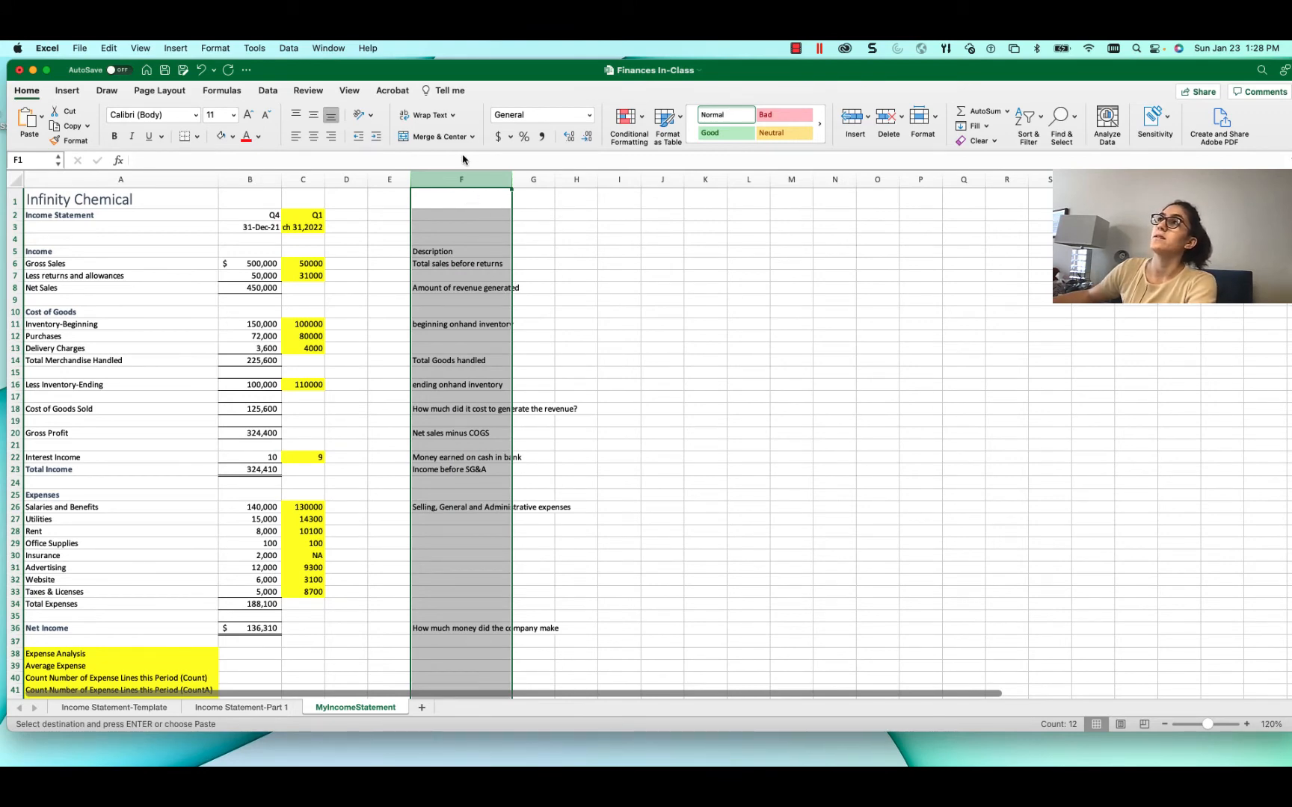
pyautogui.click(421, 116)
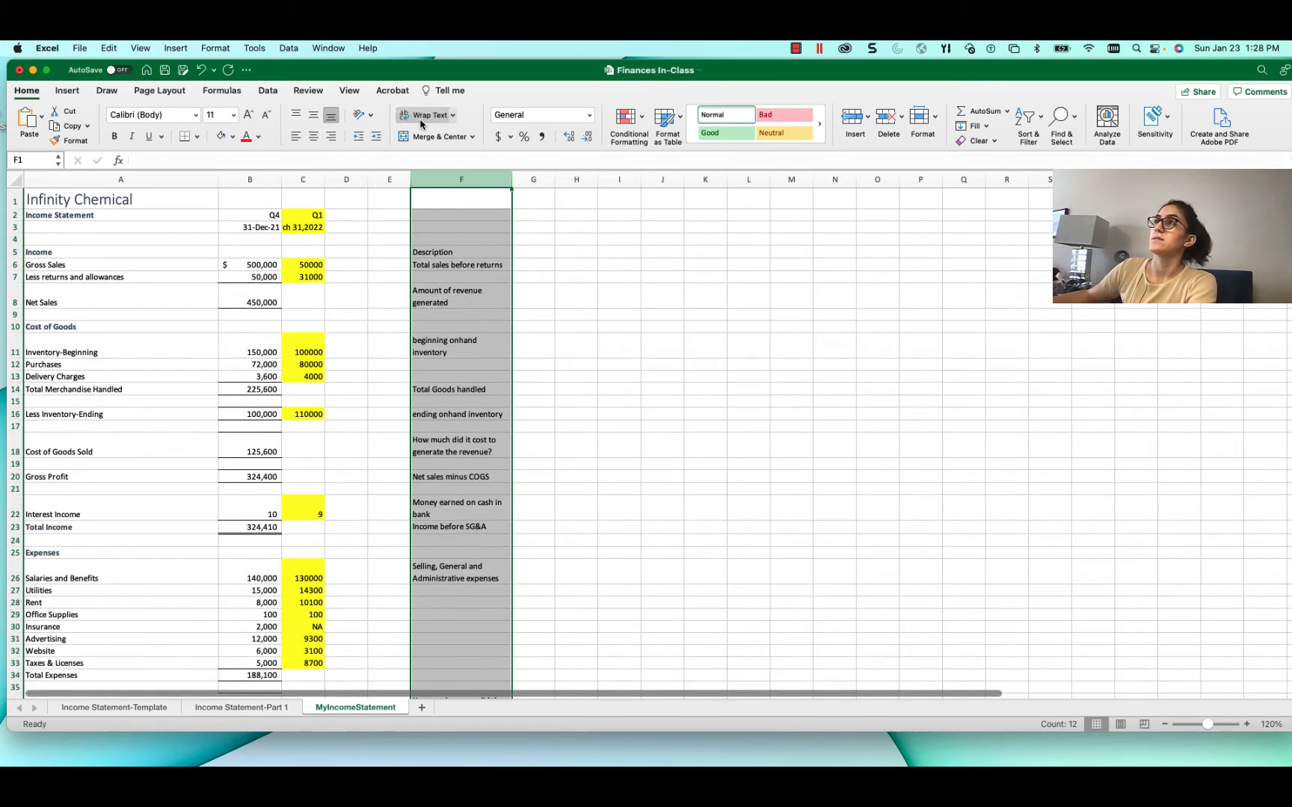
pyautogui.click(500, 275)
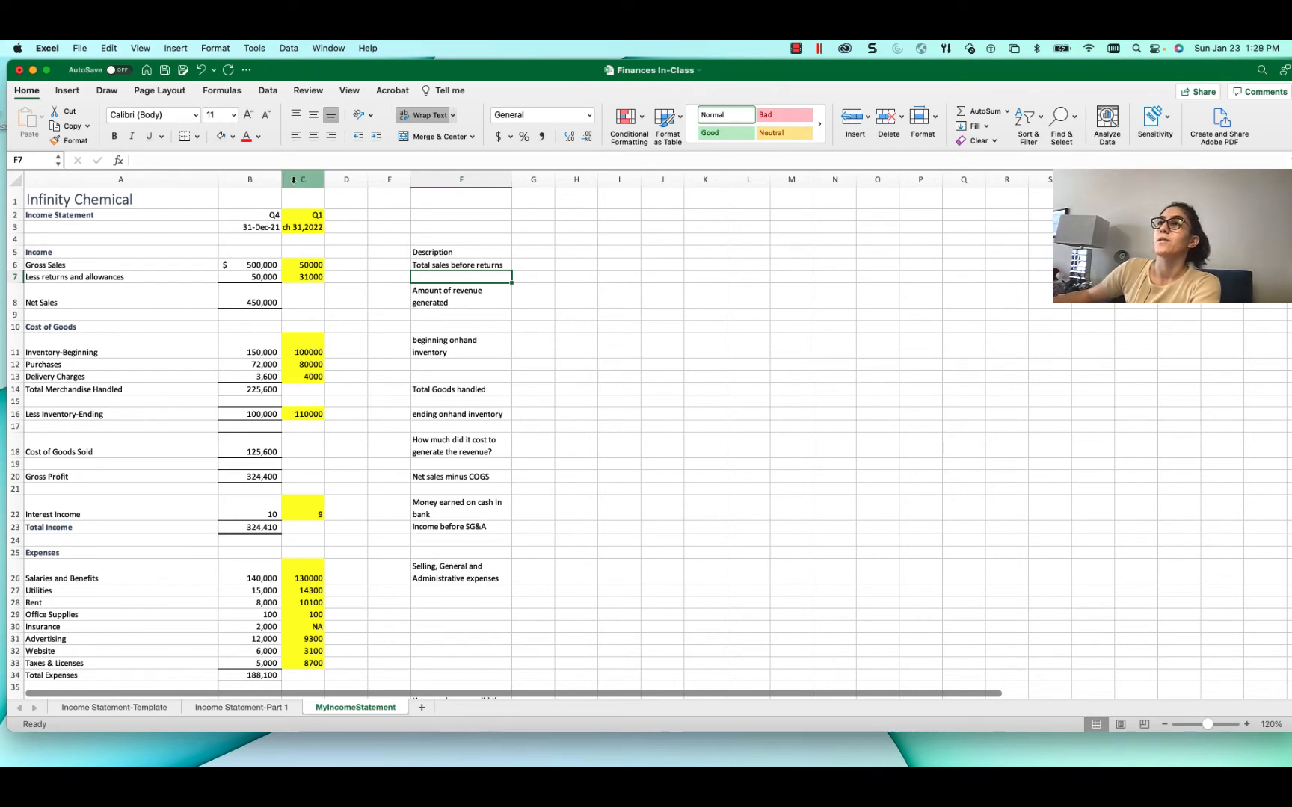
# - Insert a blank spacer column between the Q4 and Q1 columns
pyautogui.rightClick(294, 184)
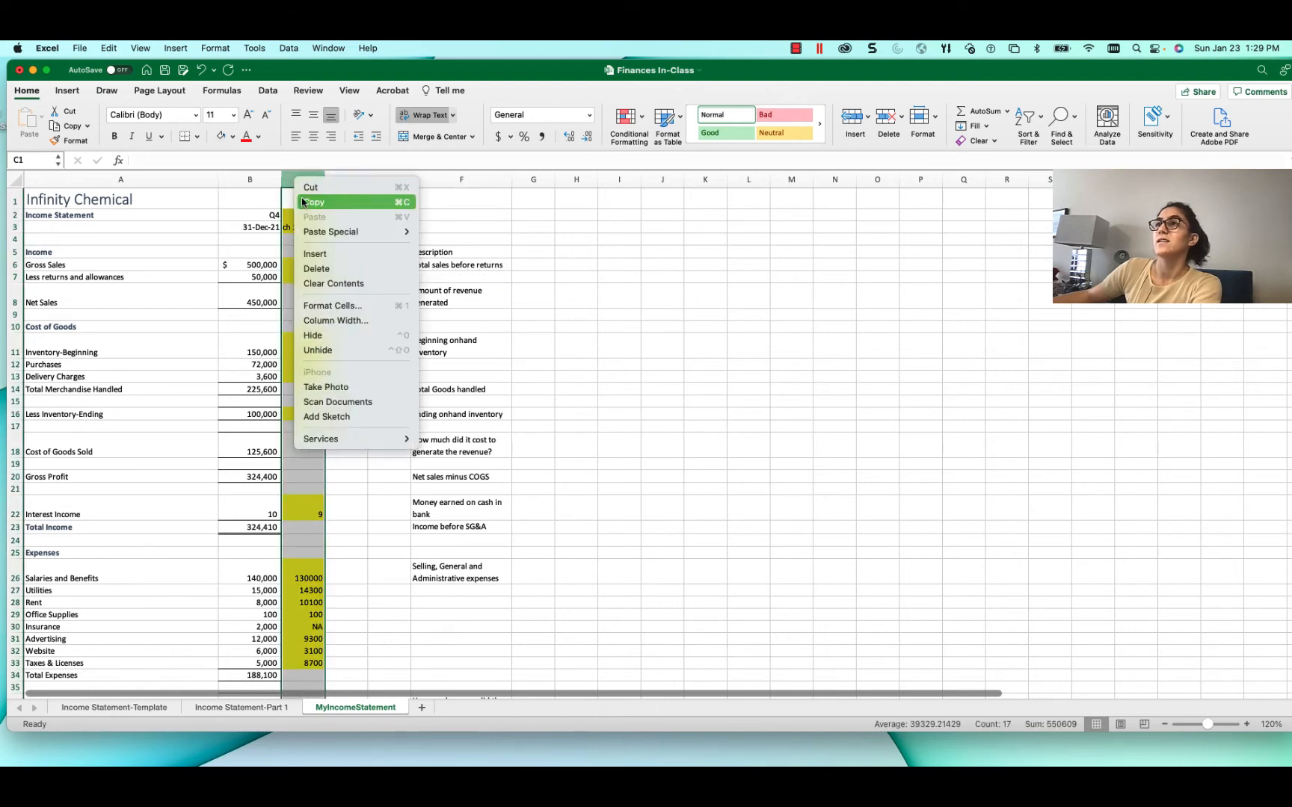
pyautogui.click(333, 255)
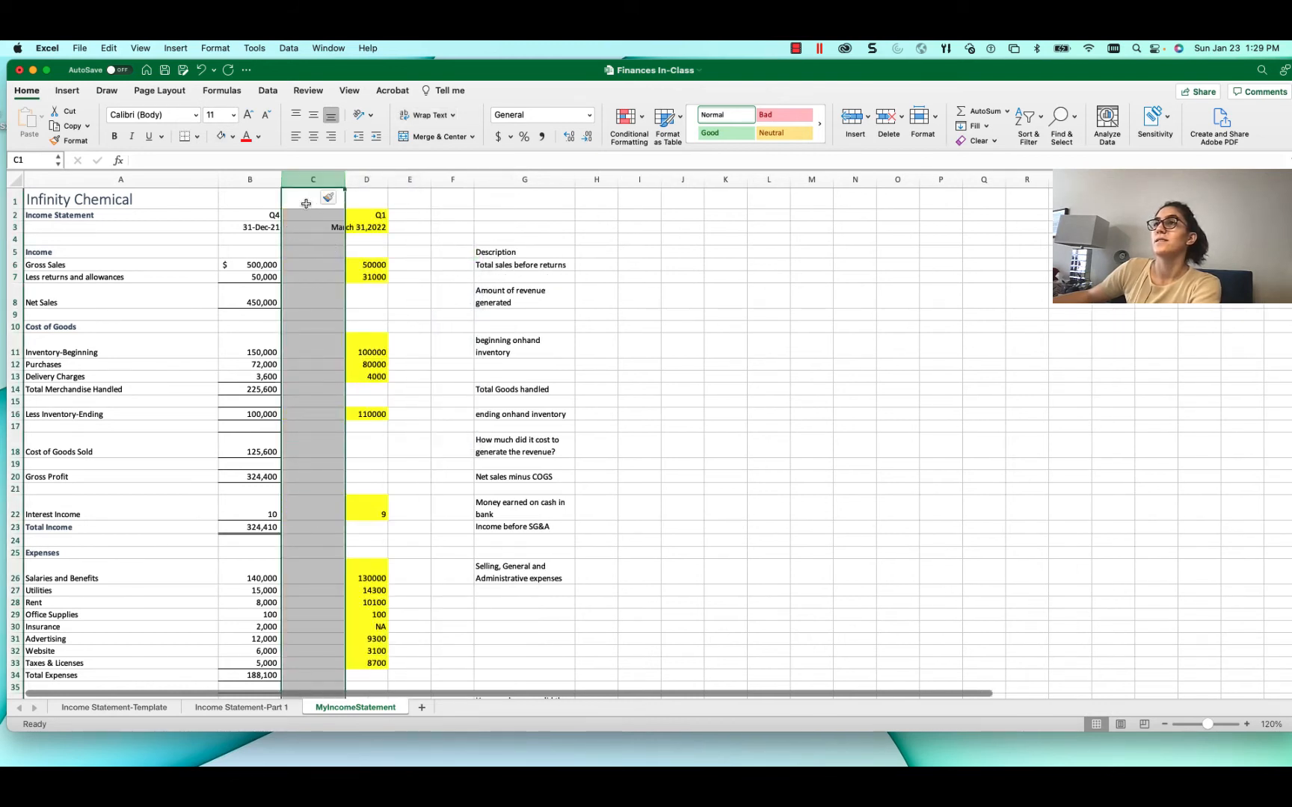
pyautogui.click(308, 204)
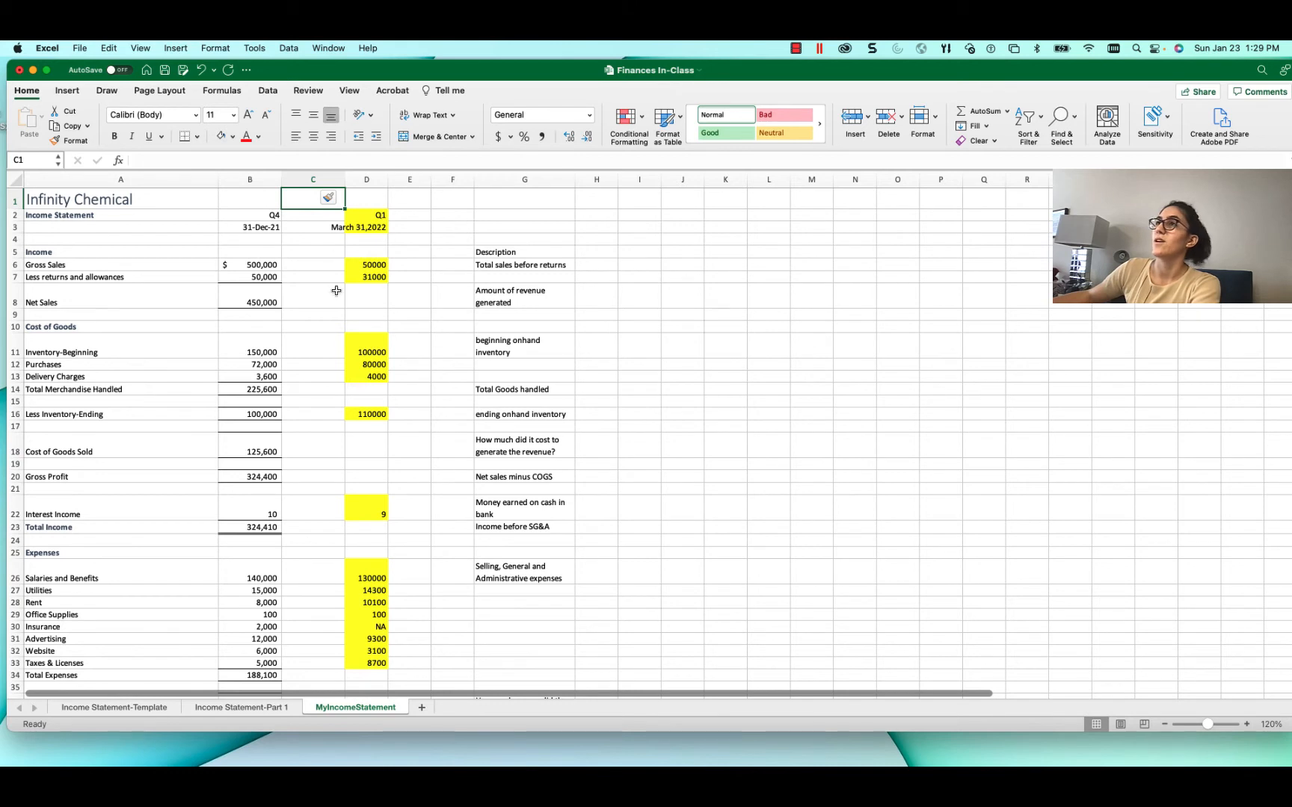
# - Set the width of the blank spacer column C between Q4 and Q1 to 1.83
pyautogui.rightClick(315, 184)
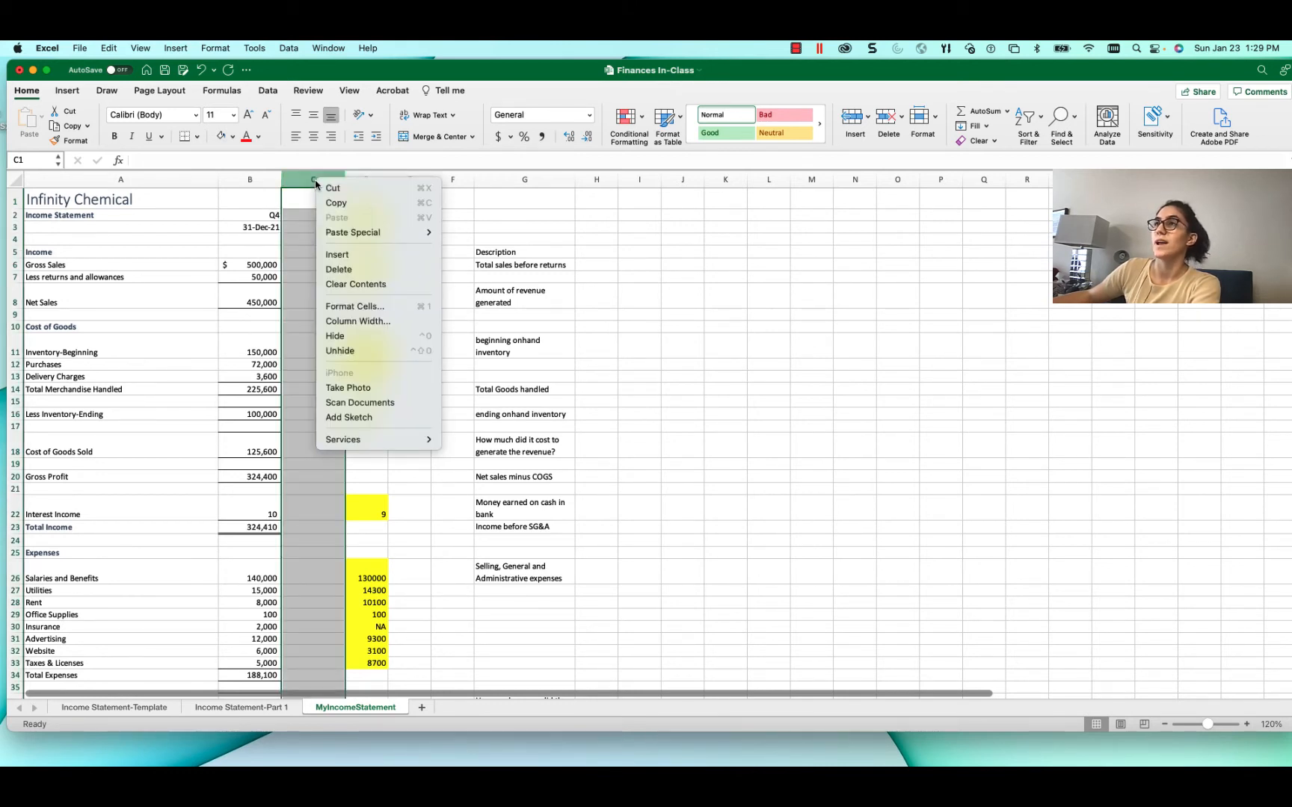
pyautogui.click(370, 323)
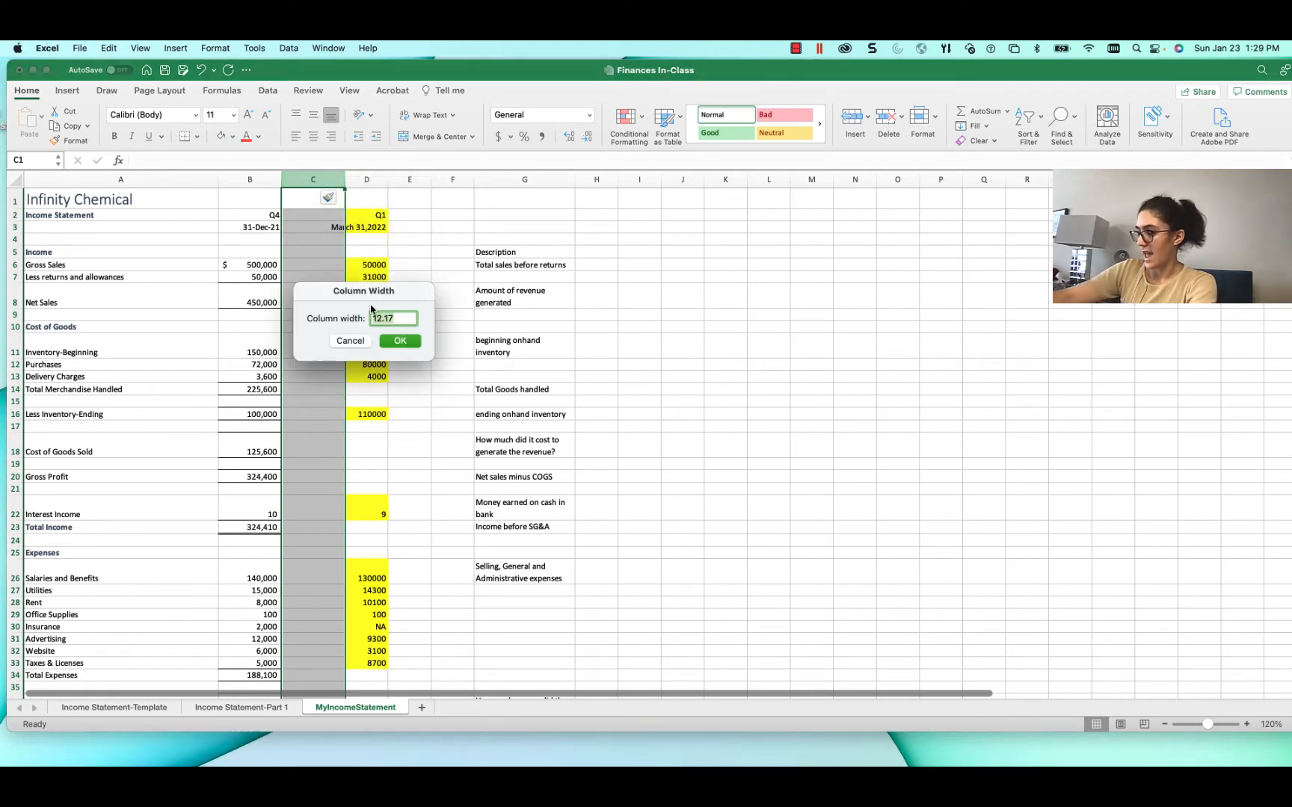
pyautogui.write('1.83')
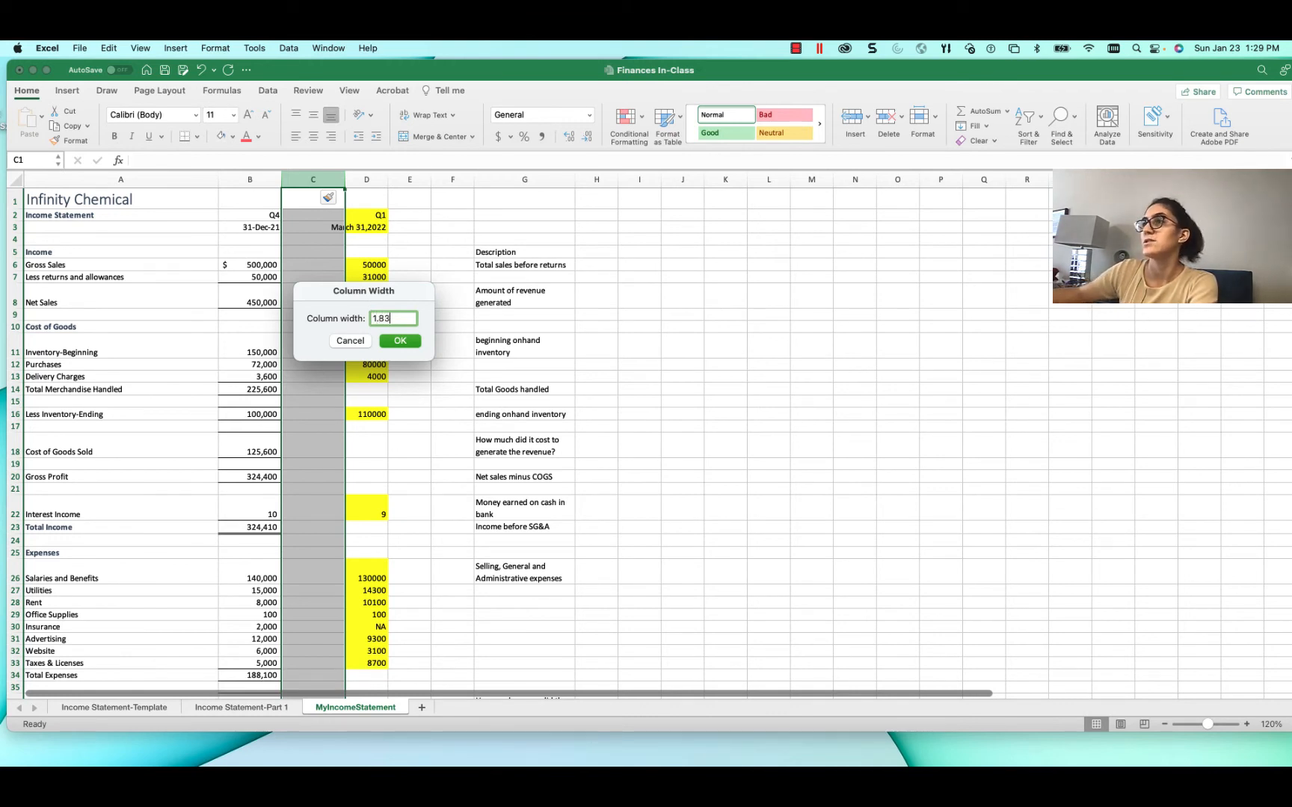
pyautogui.click(401, 341)
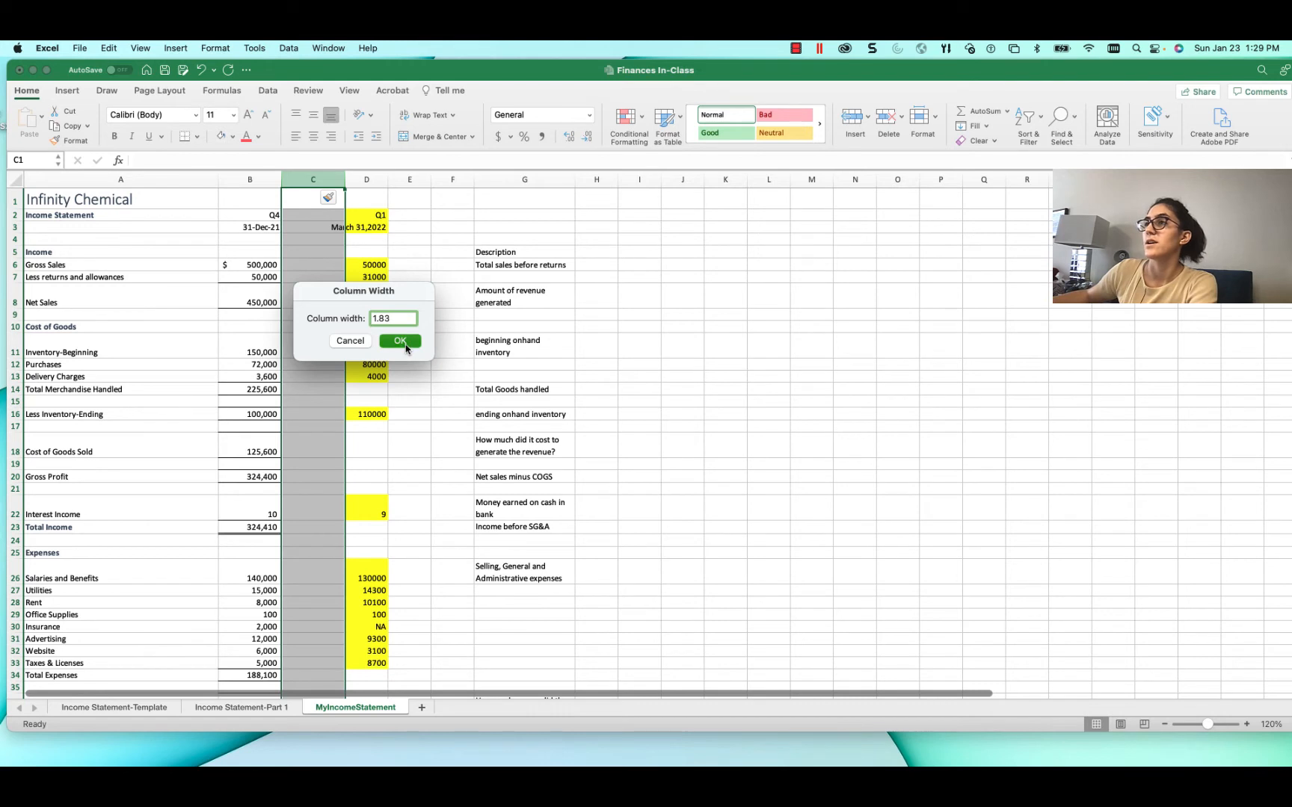
pyautogui.click(367, 263)
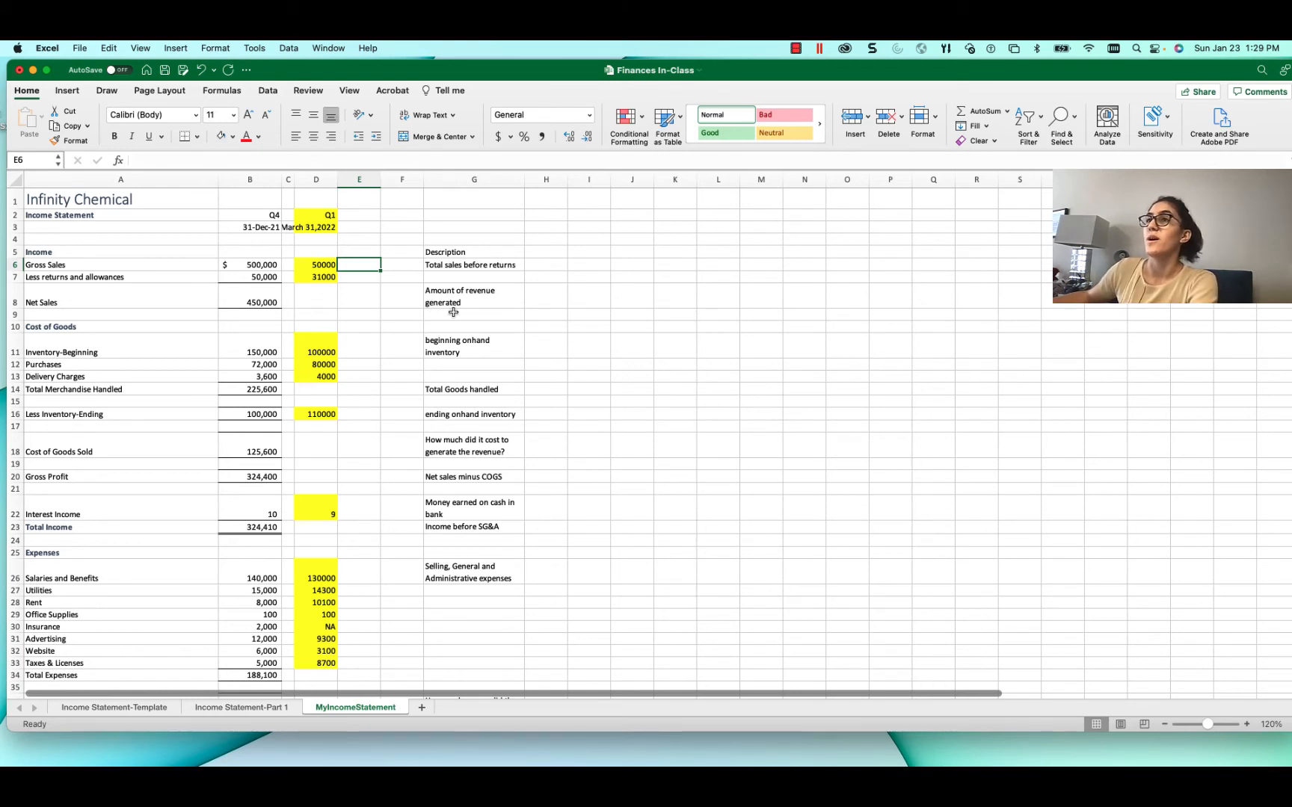
# - Calculate Q1 Net Sales in D8 as gross sales minus returns and allowances with =D6-D7
pyautogui.click(307, 304)
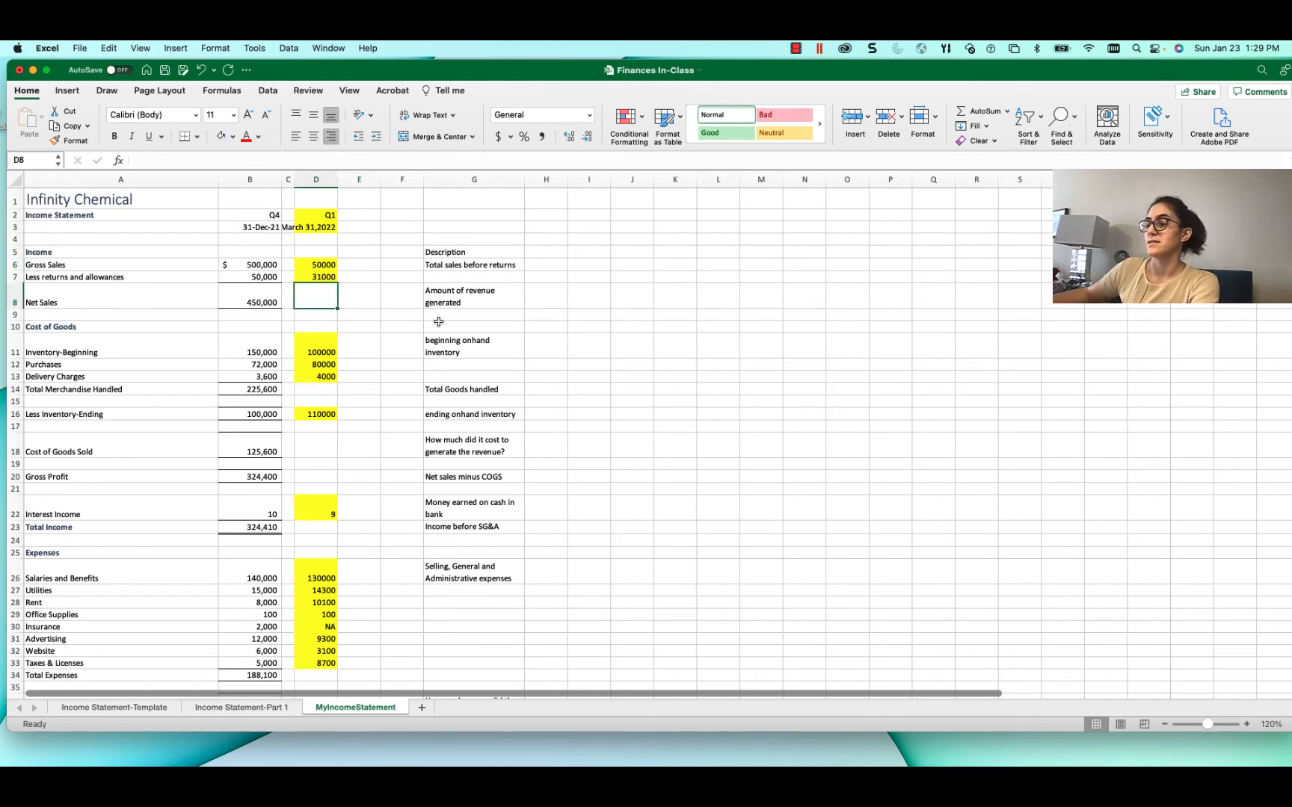
pyautogui.write('=')
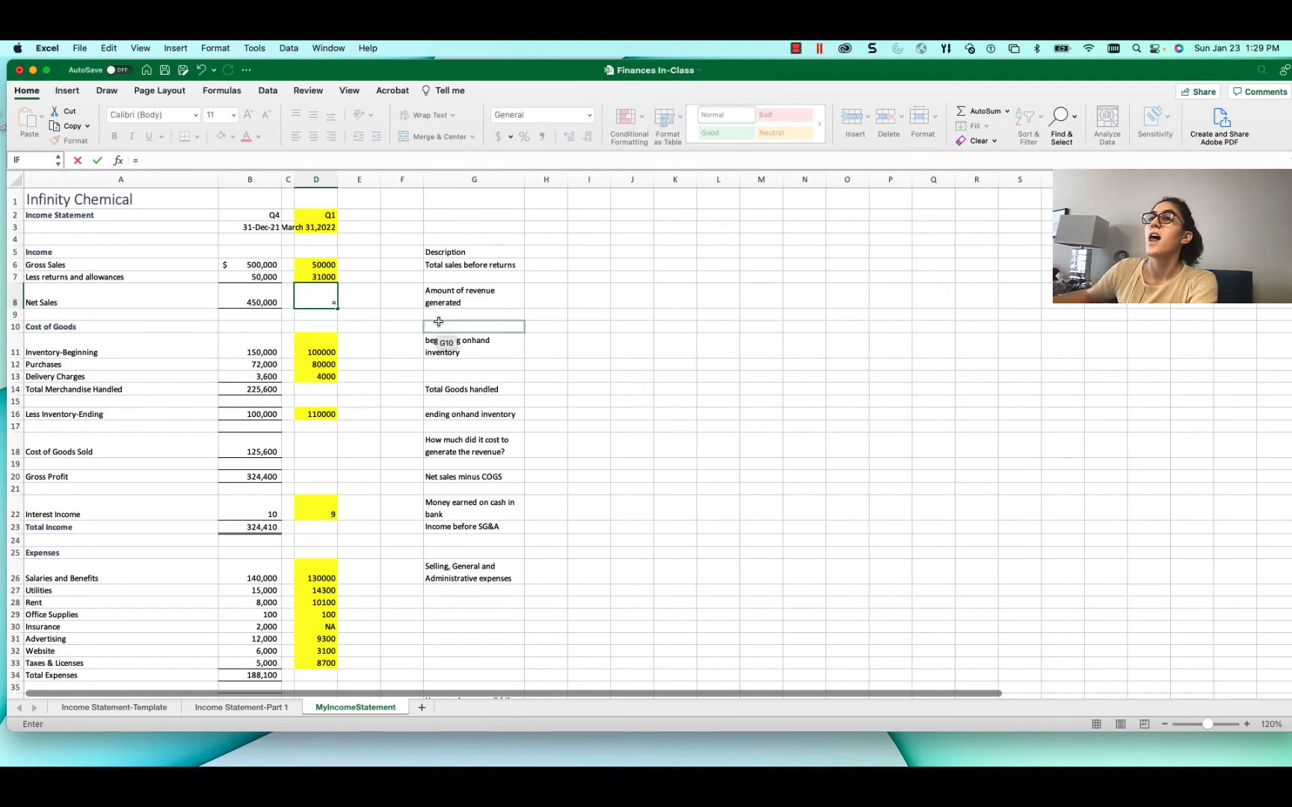
pyautogui.click(316, 266)
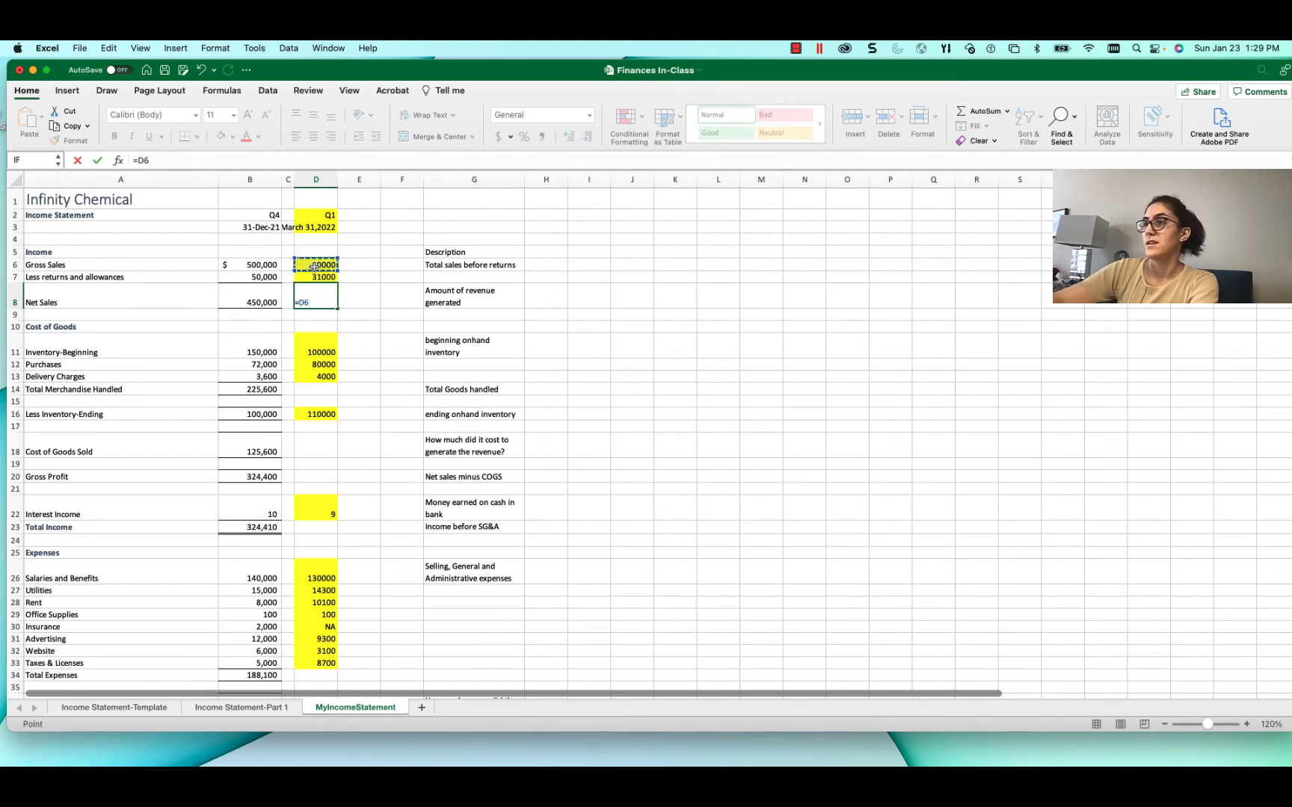
pyautogui.write('-')
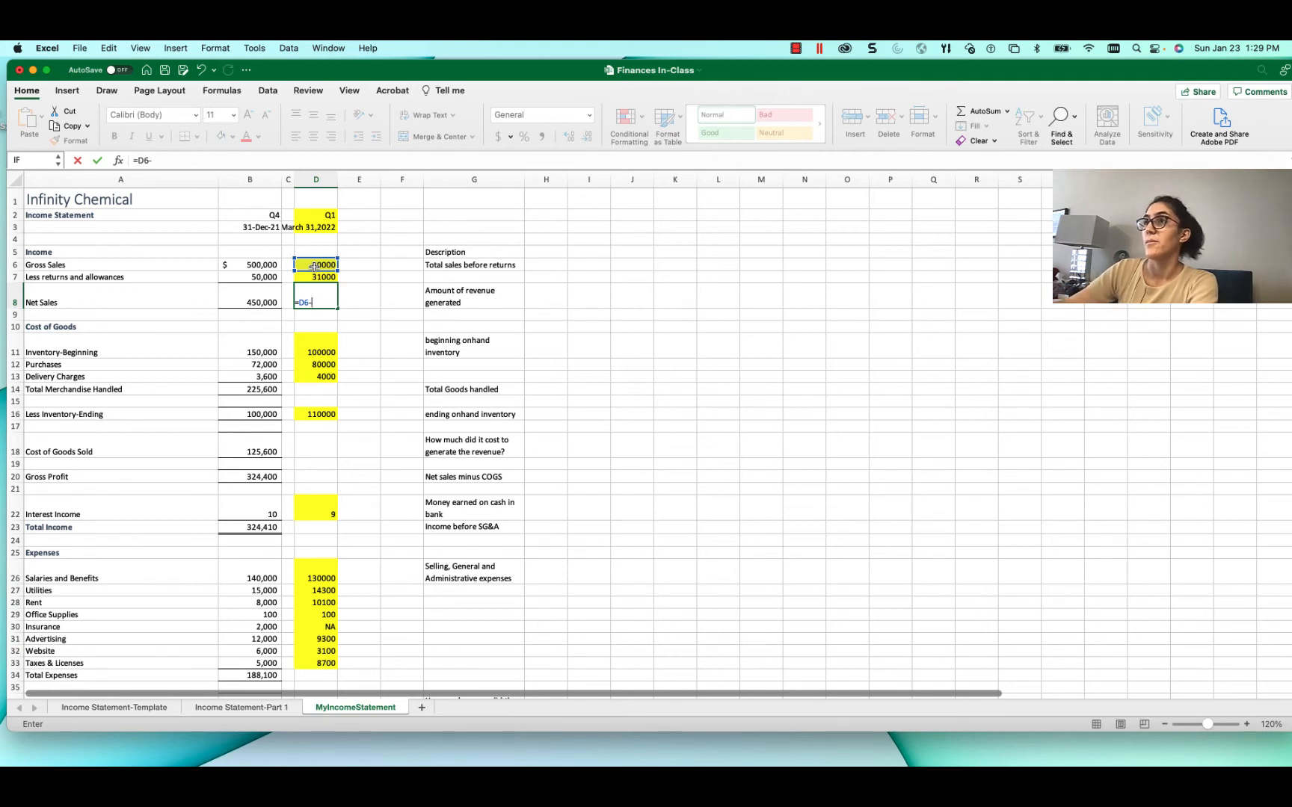
pyautogui.press('Up')
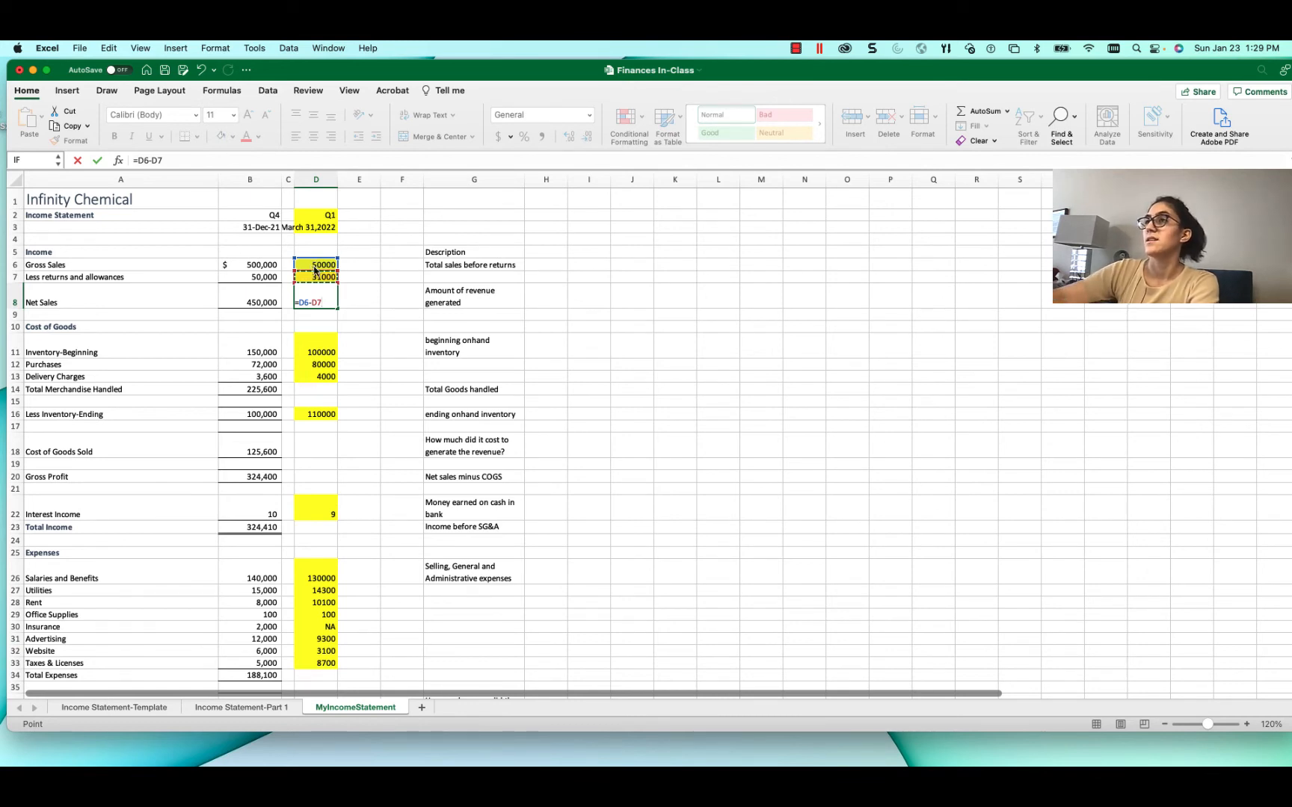
pyautogui.press('Return')
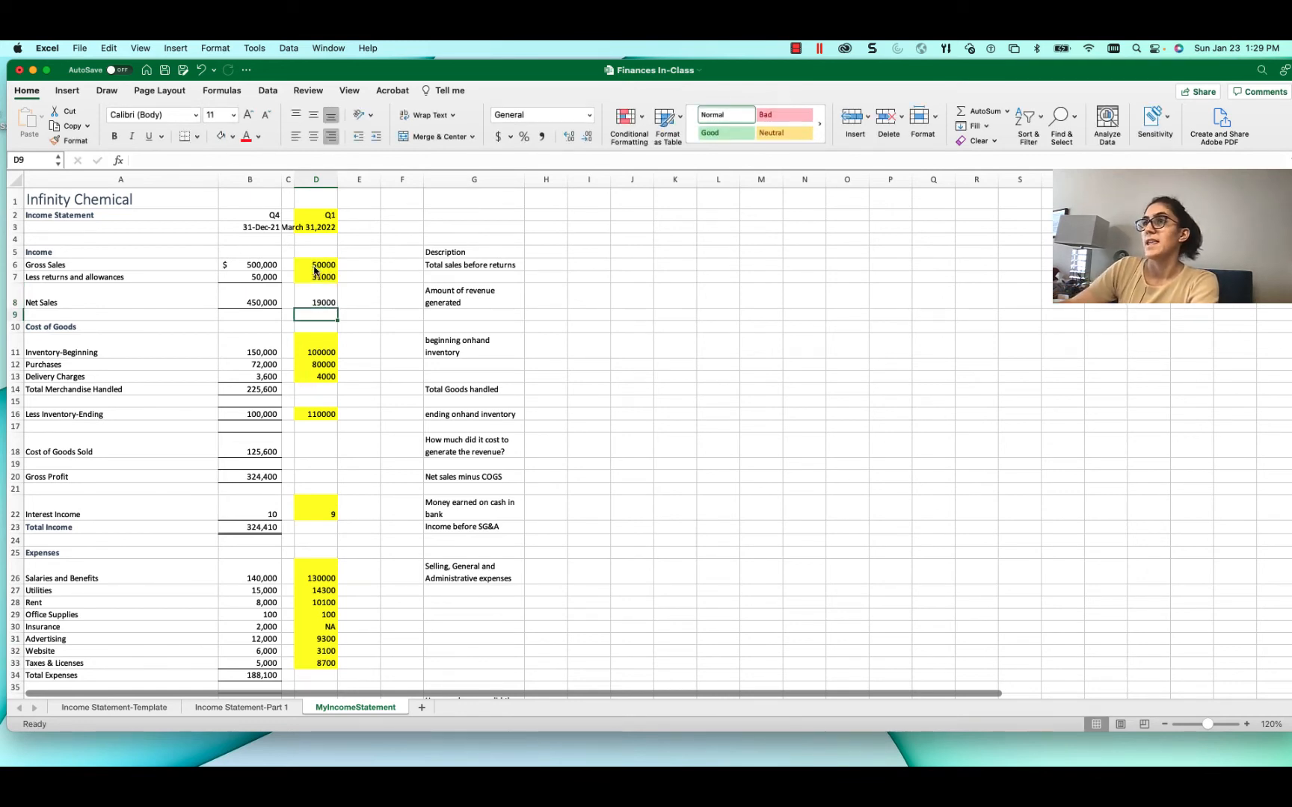
# - Calculate Q1 Total Merchandise Handled in D14 with =SUM(D11:D13)
pyautogui.press('Down')
pyautogui.press('Down')
pyautogui.press('Down')
pyautogui.press('Down')
pyautogui.press('Down')
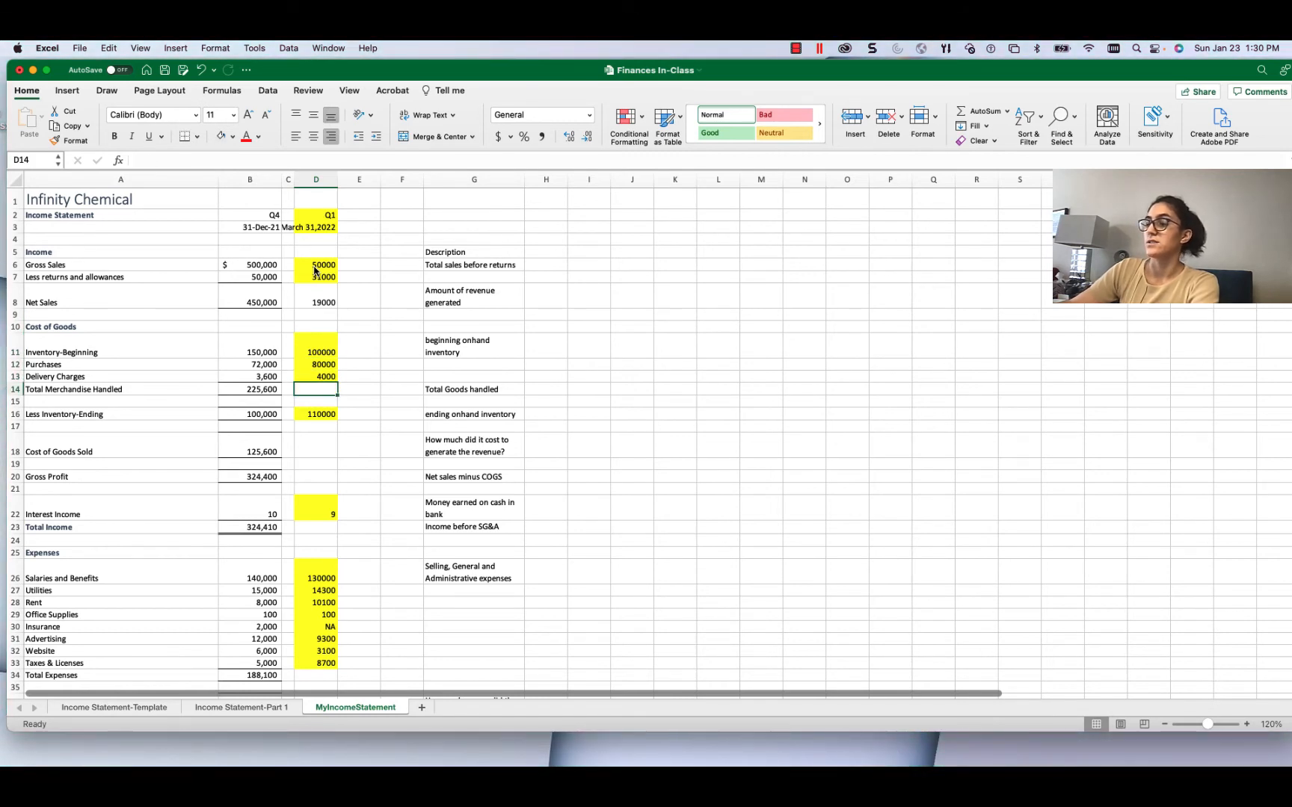
pyautogui.write('=')
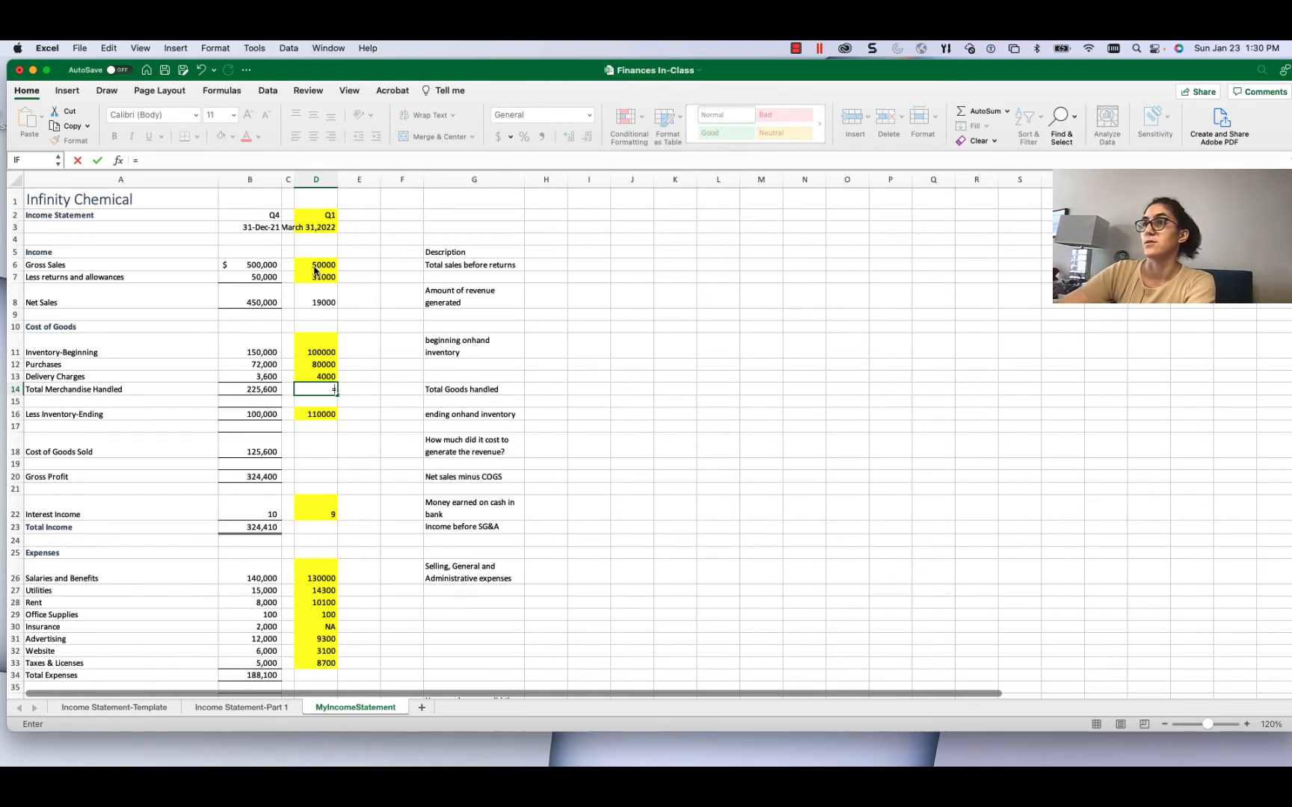
pyautogui.write('su')
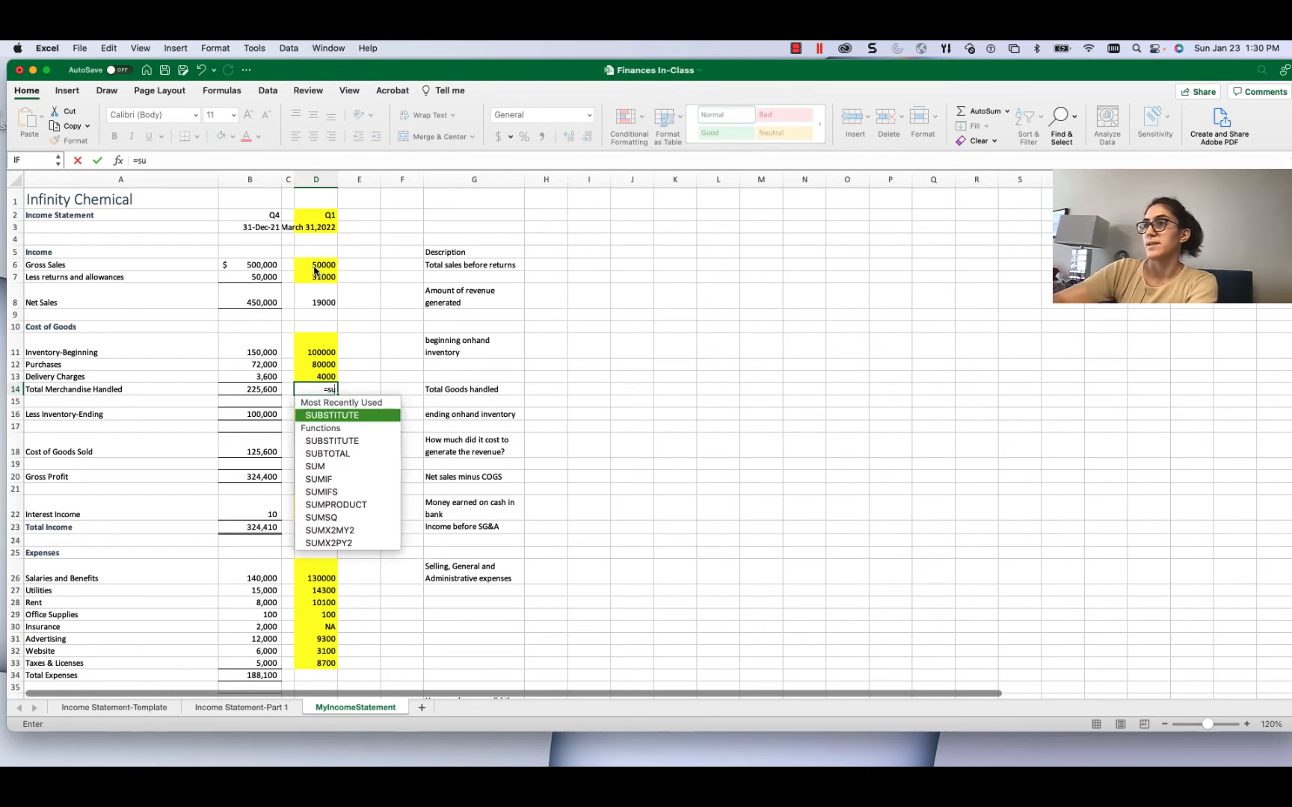
pyautogui.write('m')
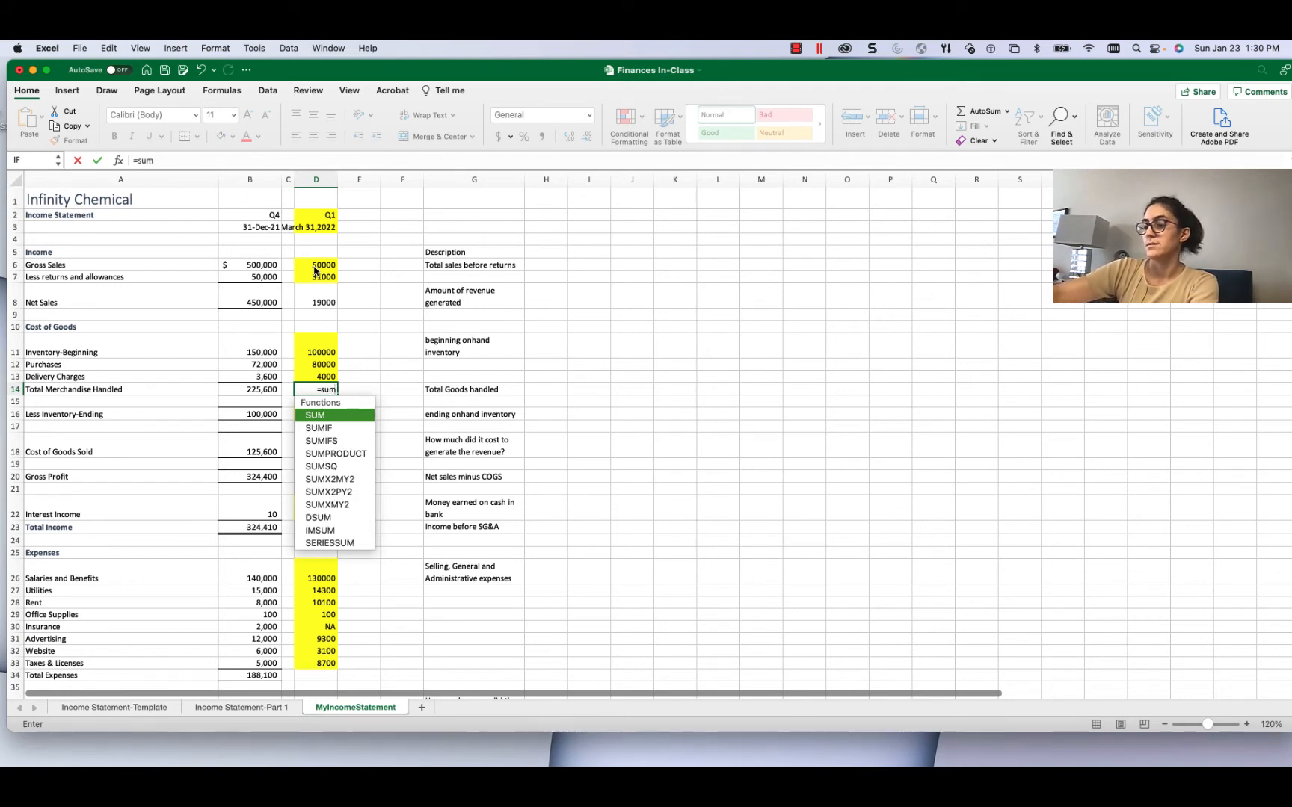
pyautogui.write('(')
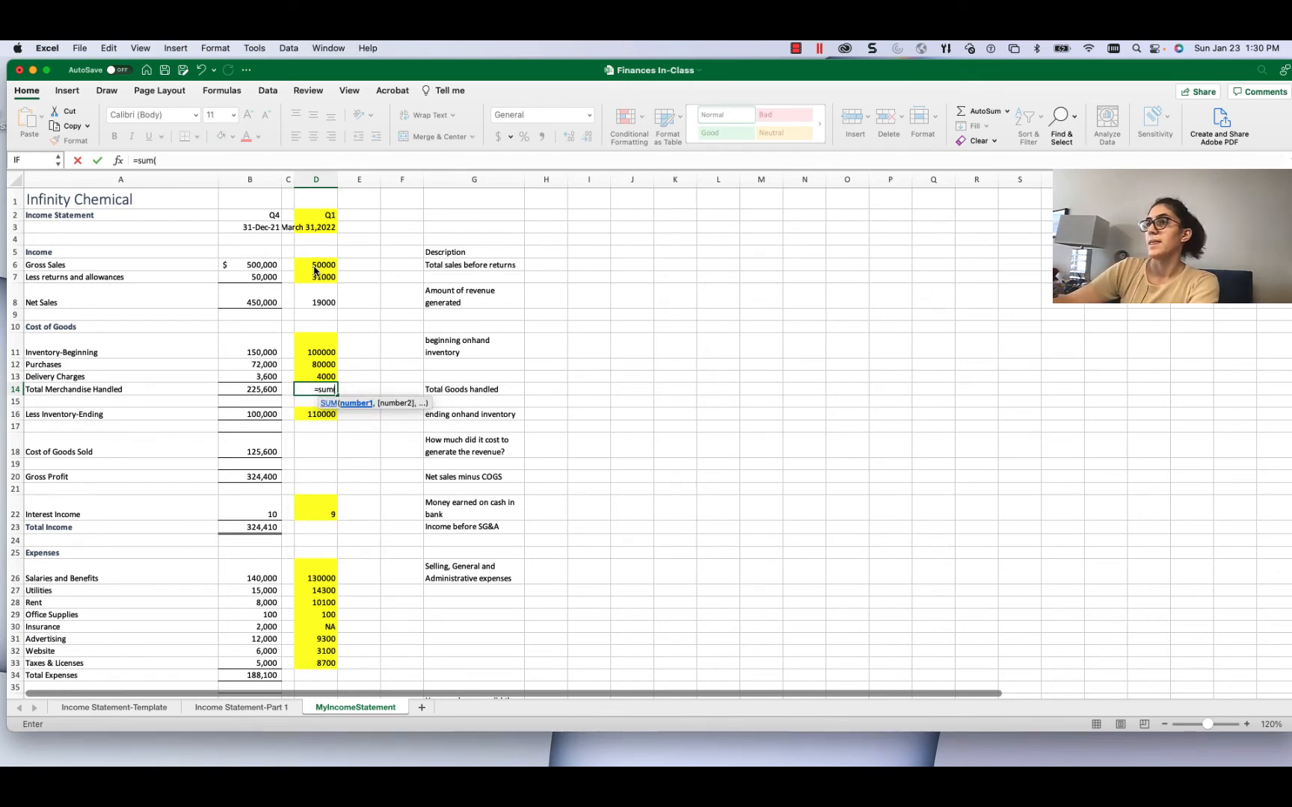
pyautogui.press('Up')
pyautogui.press('Up')
pyautogui.press('Up')
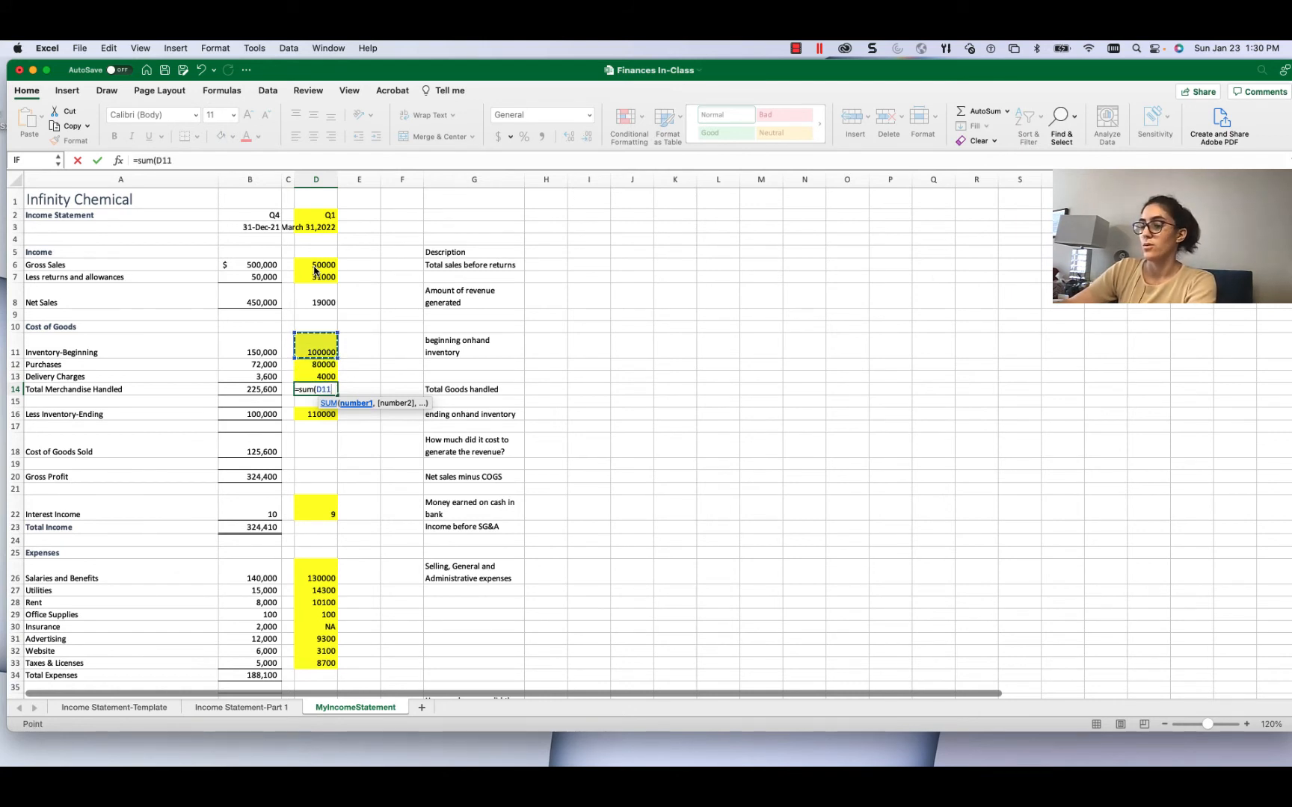
pyautogui.hotkey('shift', 'Down')
pyautogui.hotkey('shift', 'Down')
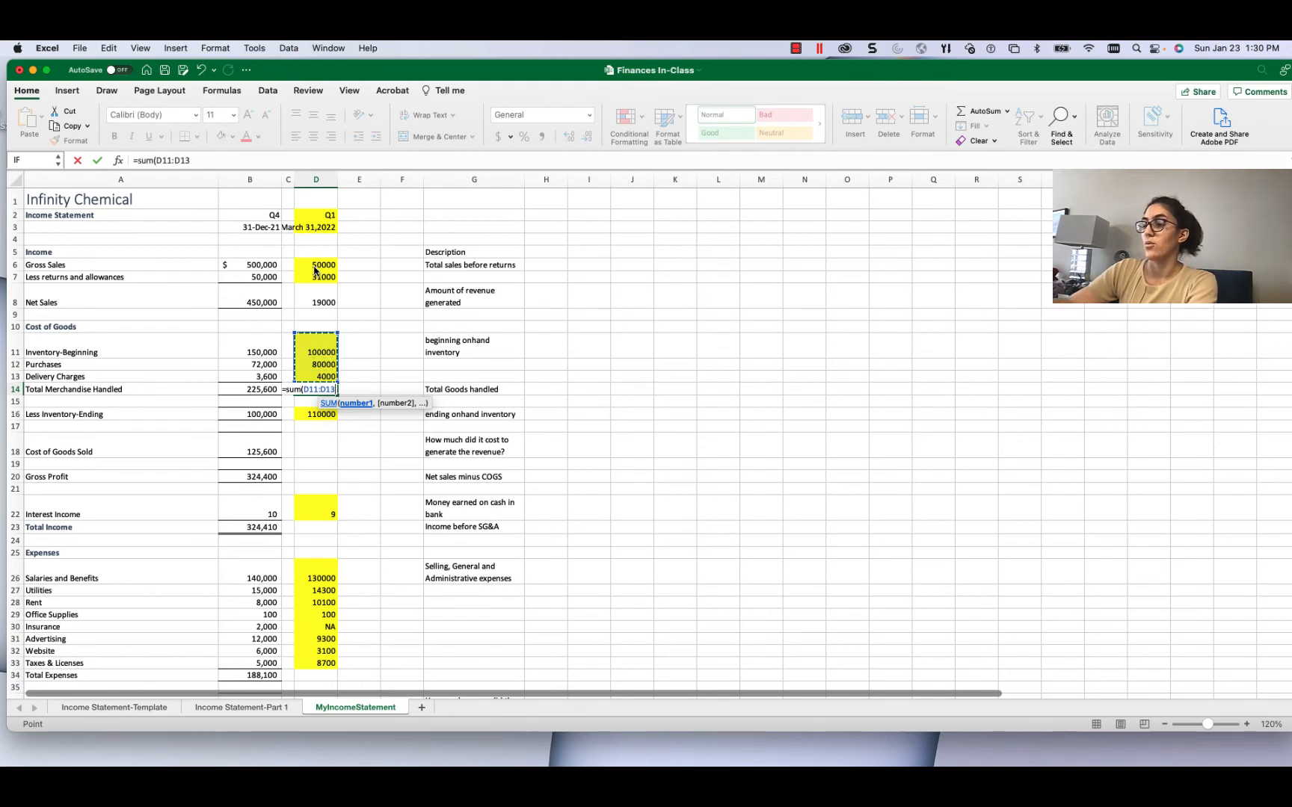
pyautogui.write(')')
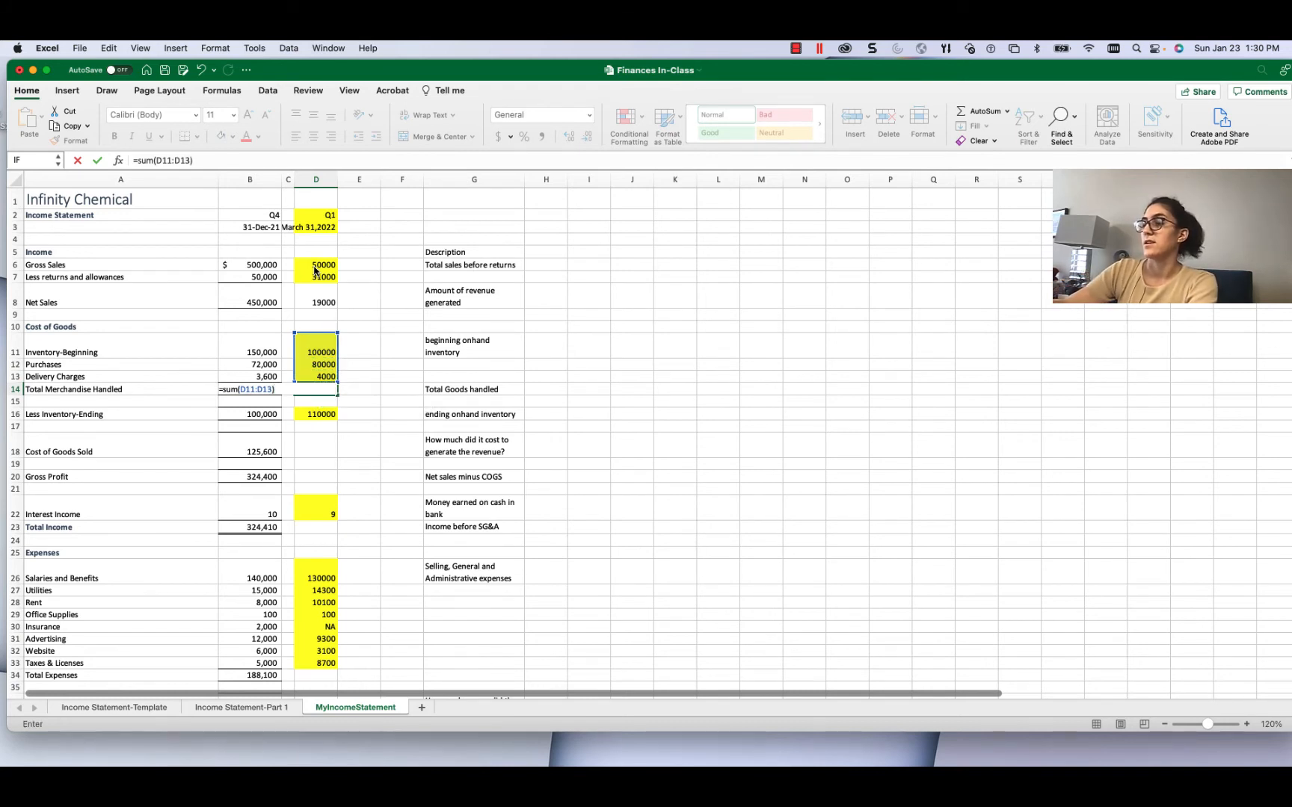
pyautogui.press('Return')
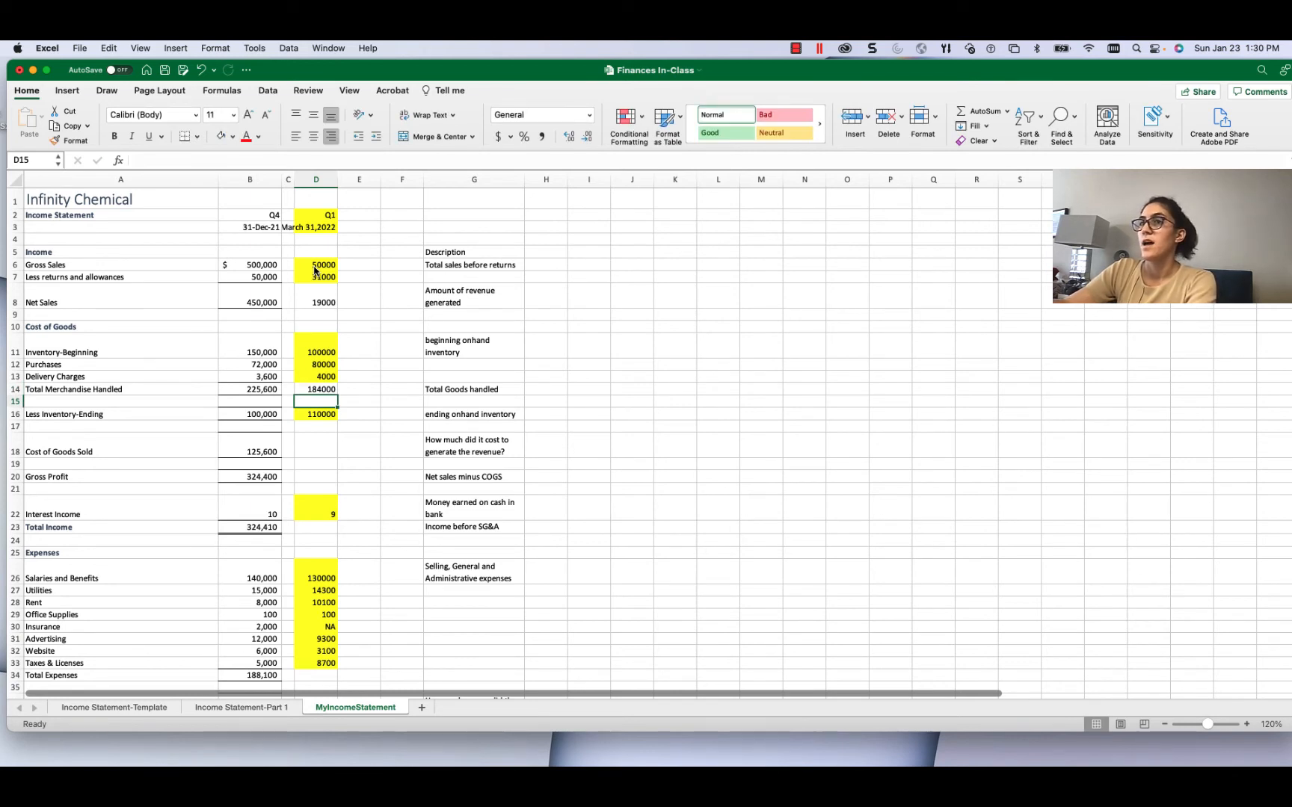
# - Calculate Q1 Cost of Goods Sold in D18 as merchandise handled minus ending inventory with =D14-D16
pyautogui.press('Down')
pyautogui.press('Down')
pyautogui.press('Down')
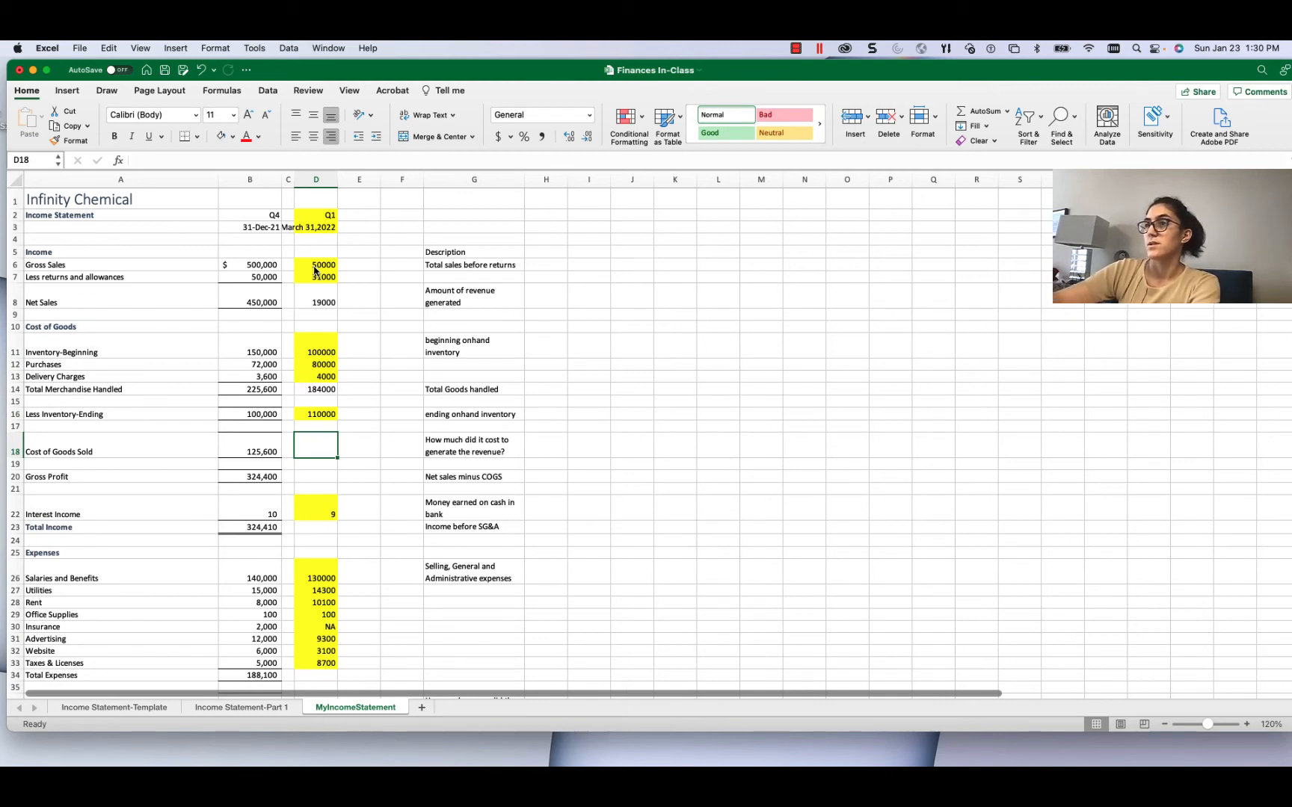
pyautogui.write('=')
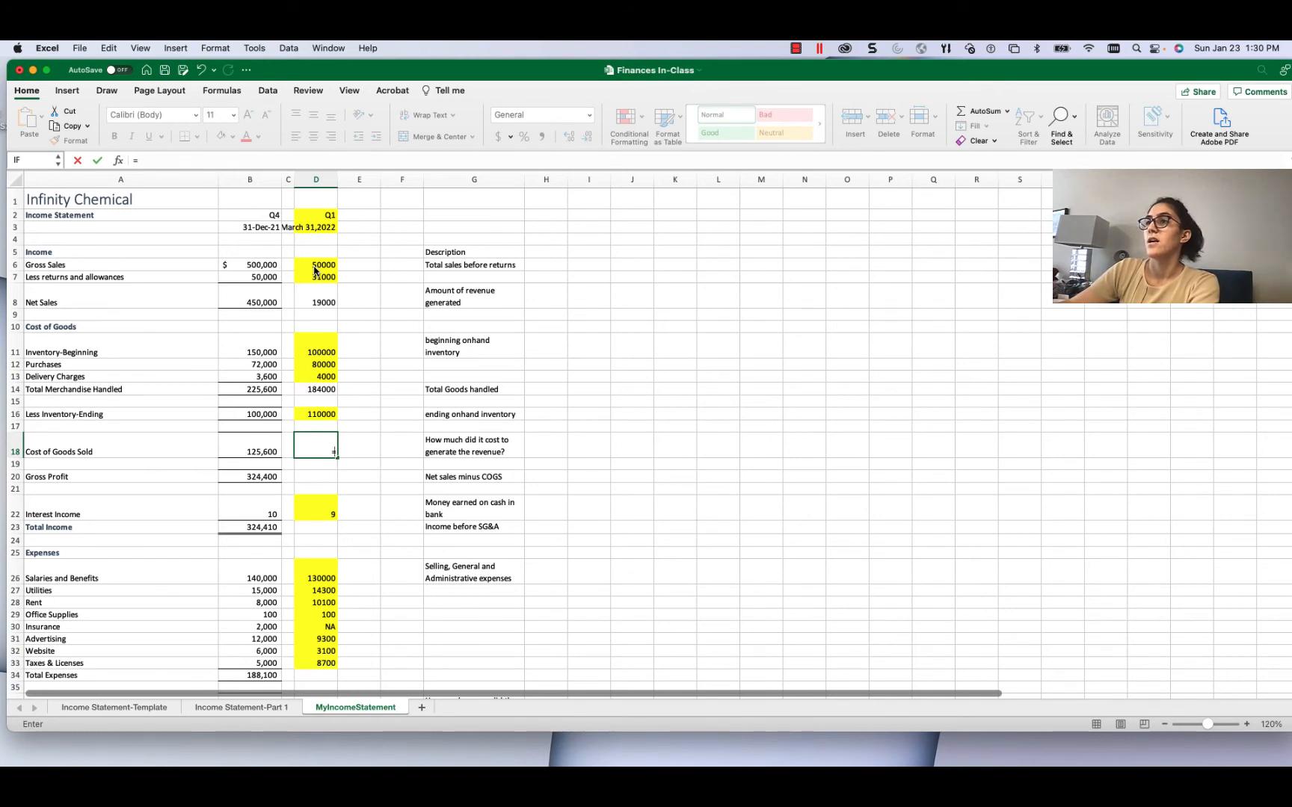
pyautogui.press('Up')
pyautogui.press('Up')
pyautogui.press('Up')
pyautogui.press('Up')
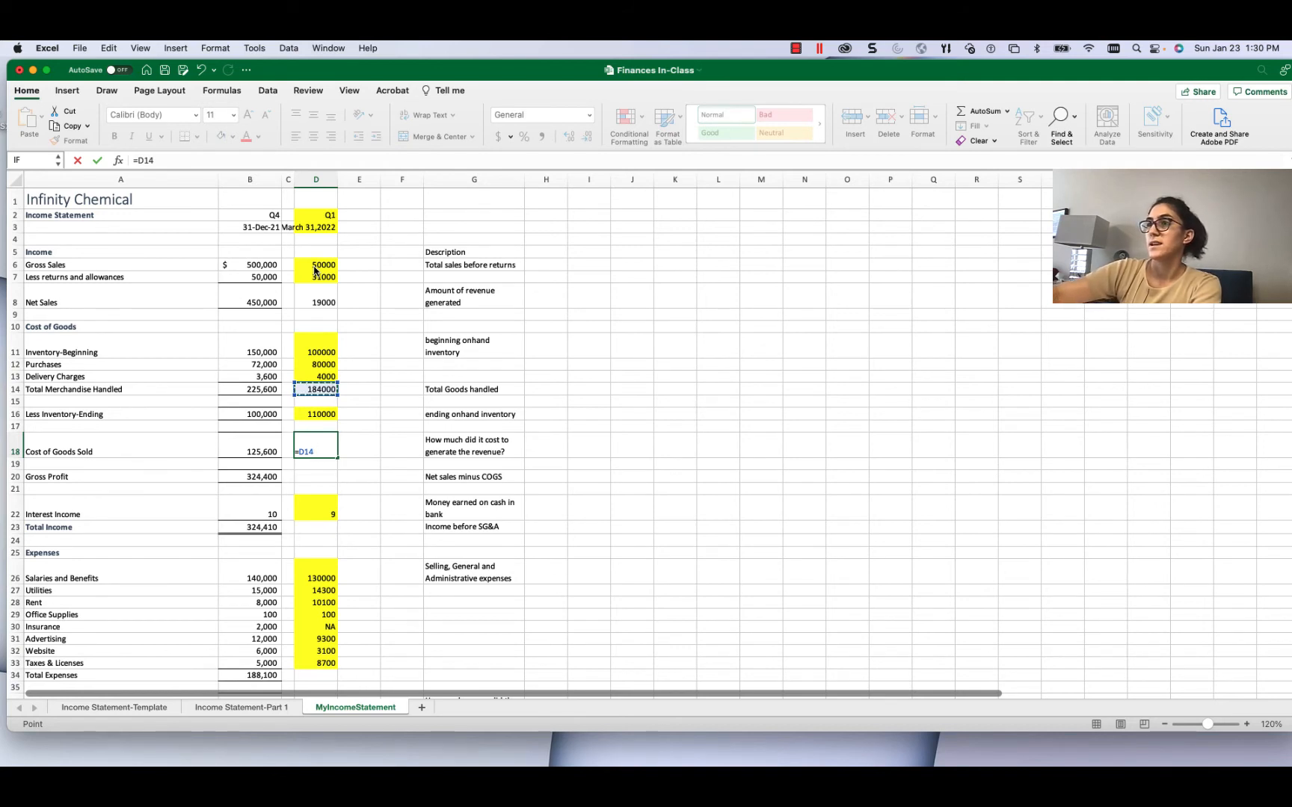
pyautogui.write('-')
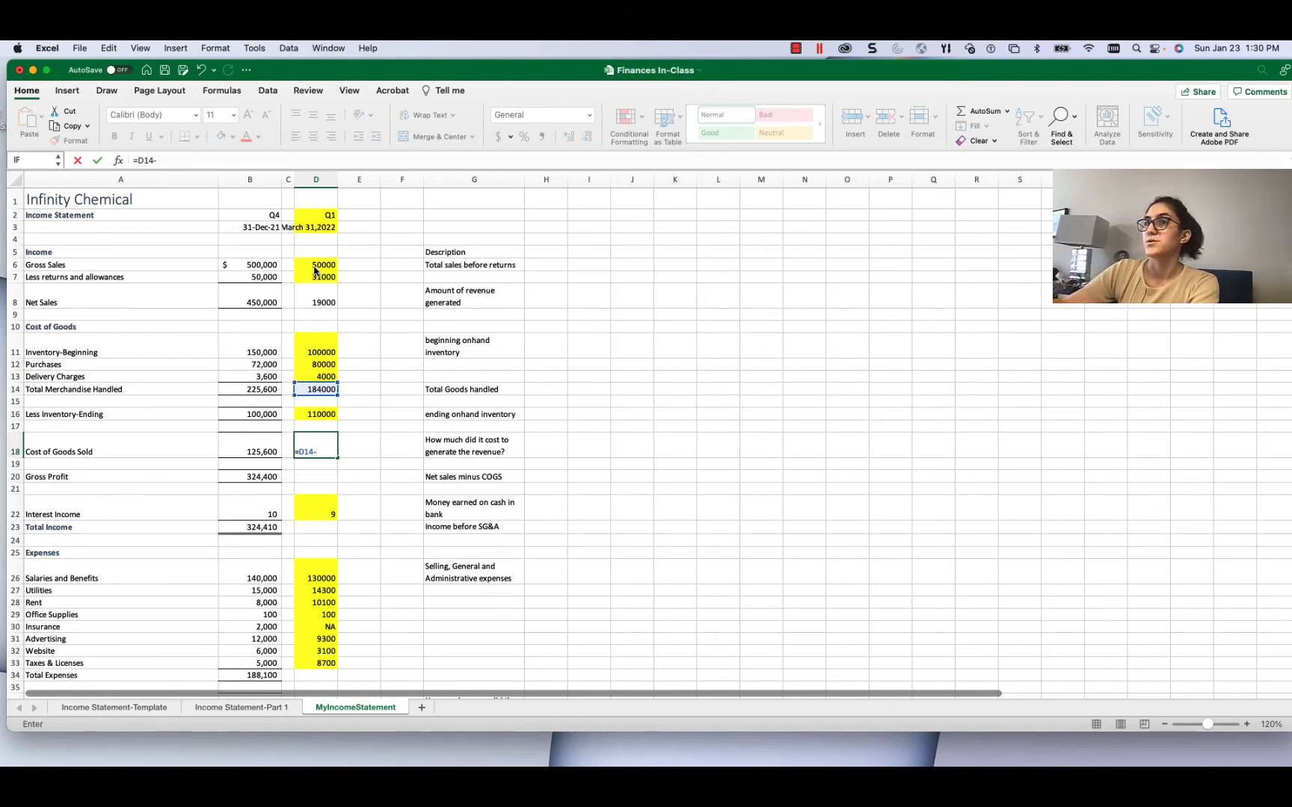
pyautogui.press('Down')
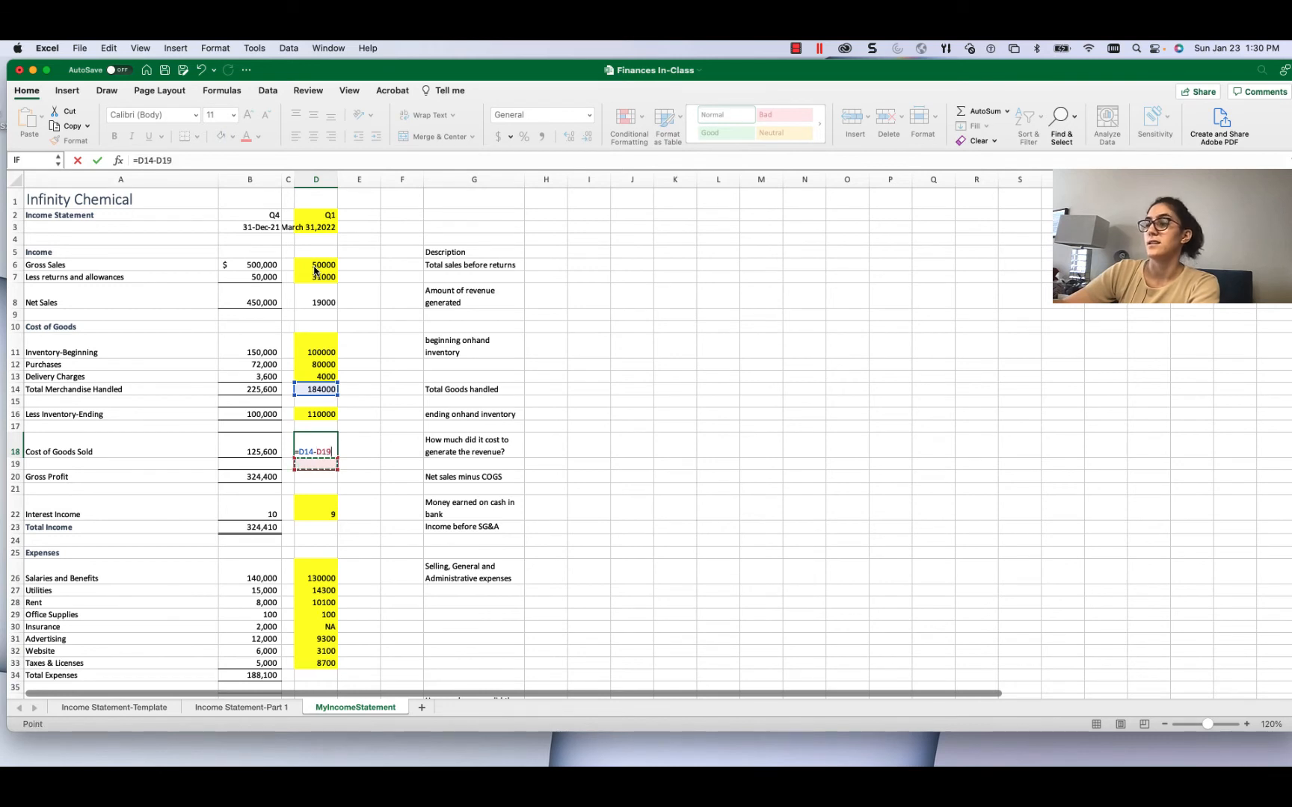
pyautogui.press('Up')
pyautogui.press('Up')
pyautogui.press('Up')
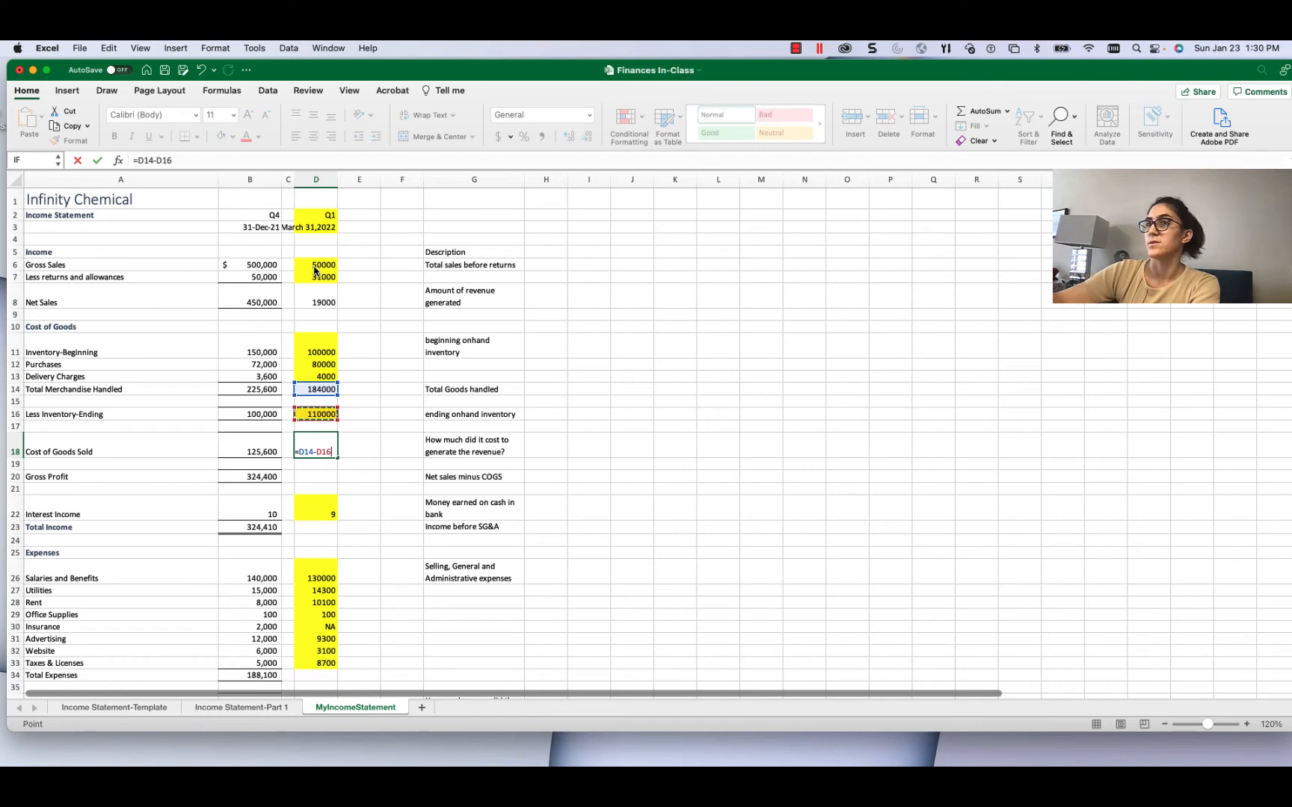
pyautogui.press('Return')
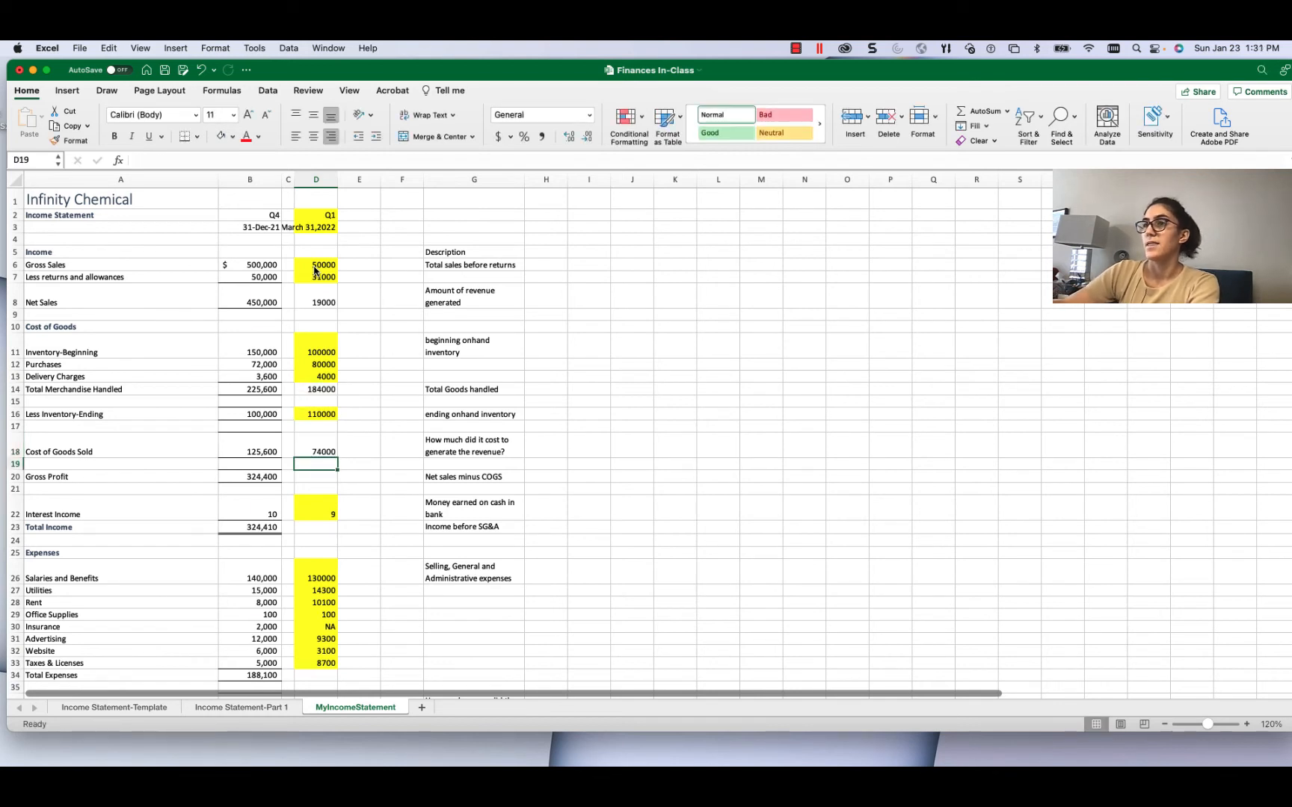
# - Calculate Q1 Gross Profit in D20 as net sales minus cost of goods sold with =D8-D18
pyautogui.press('Down')
pyautogui.press('Down')
pyautogui.press('Down')
pyautogui.press('Down')
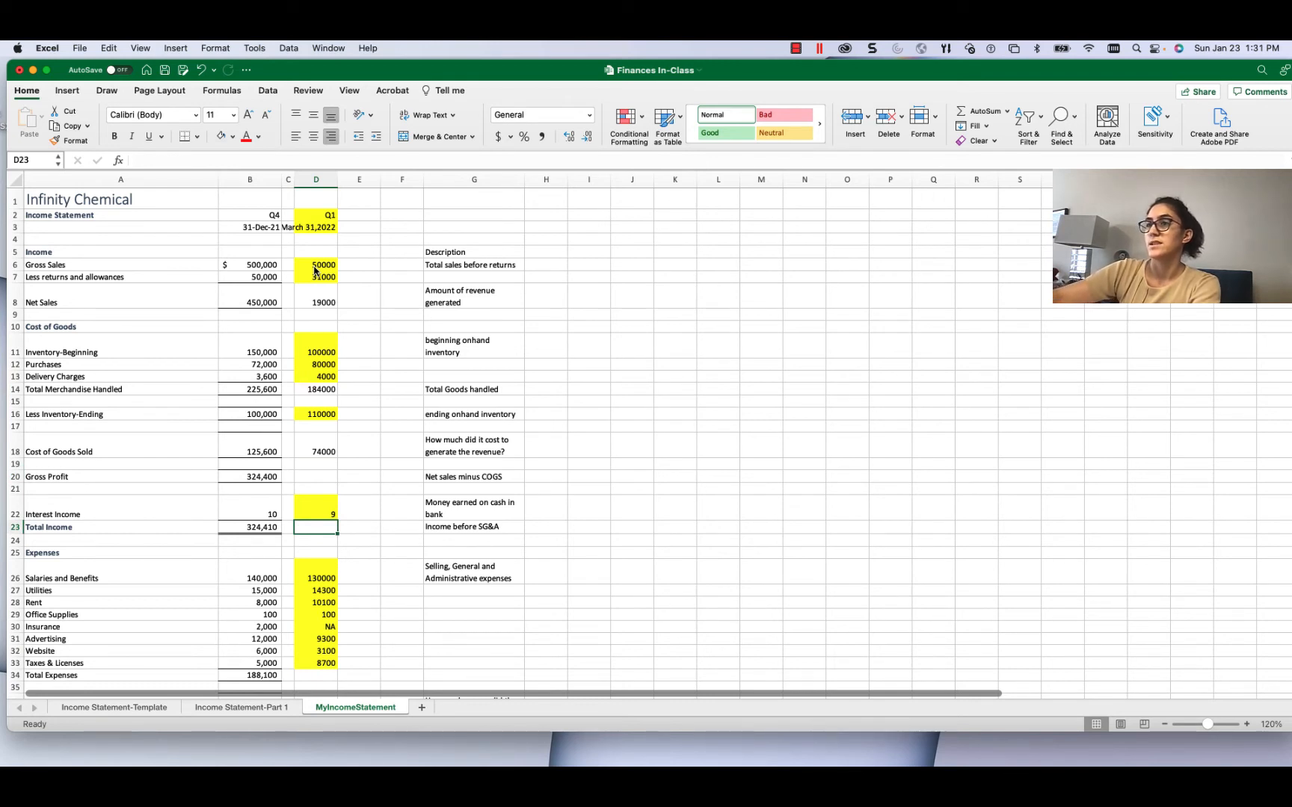
pyautogui.press('Up')
pyautogui.press('Up')
pyautogui.press('Up')
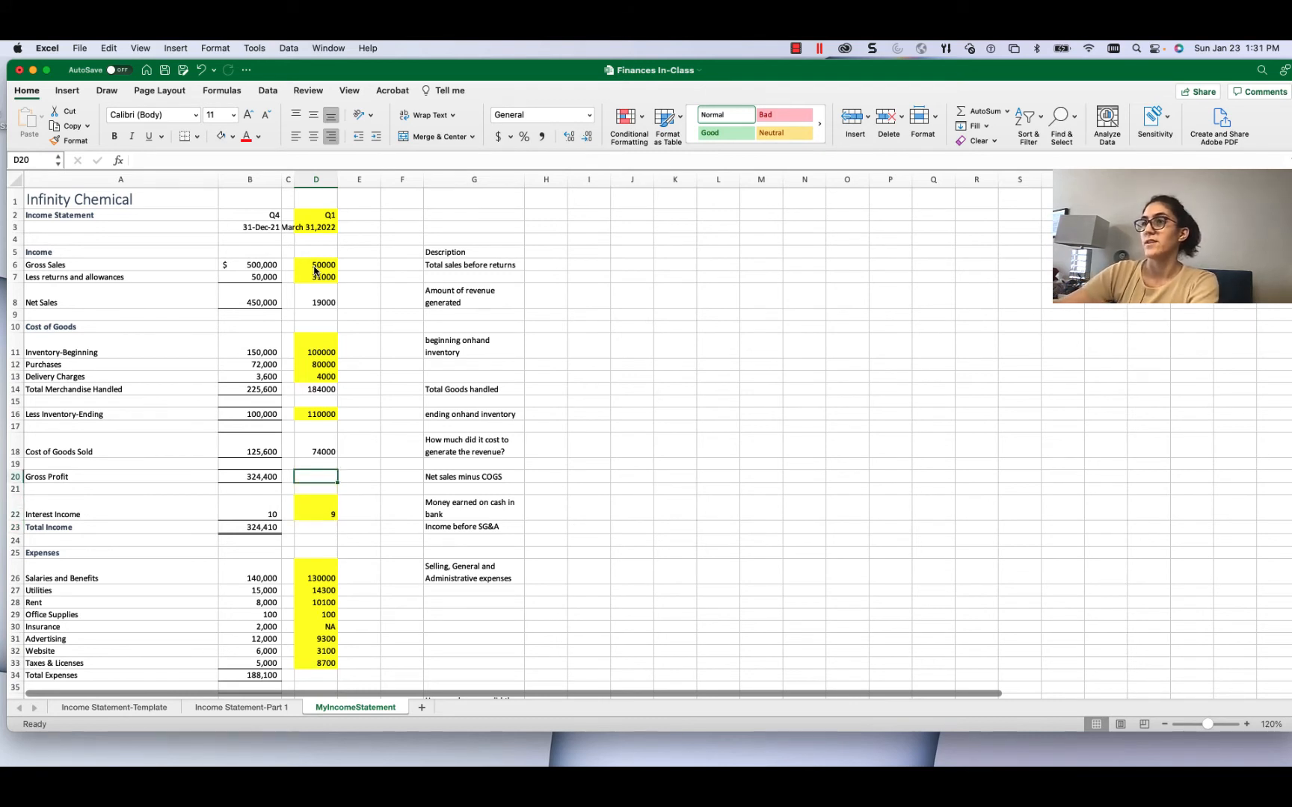
pyautogui.write('=')
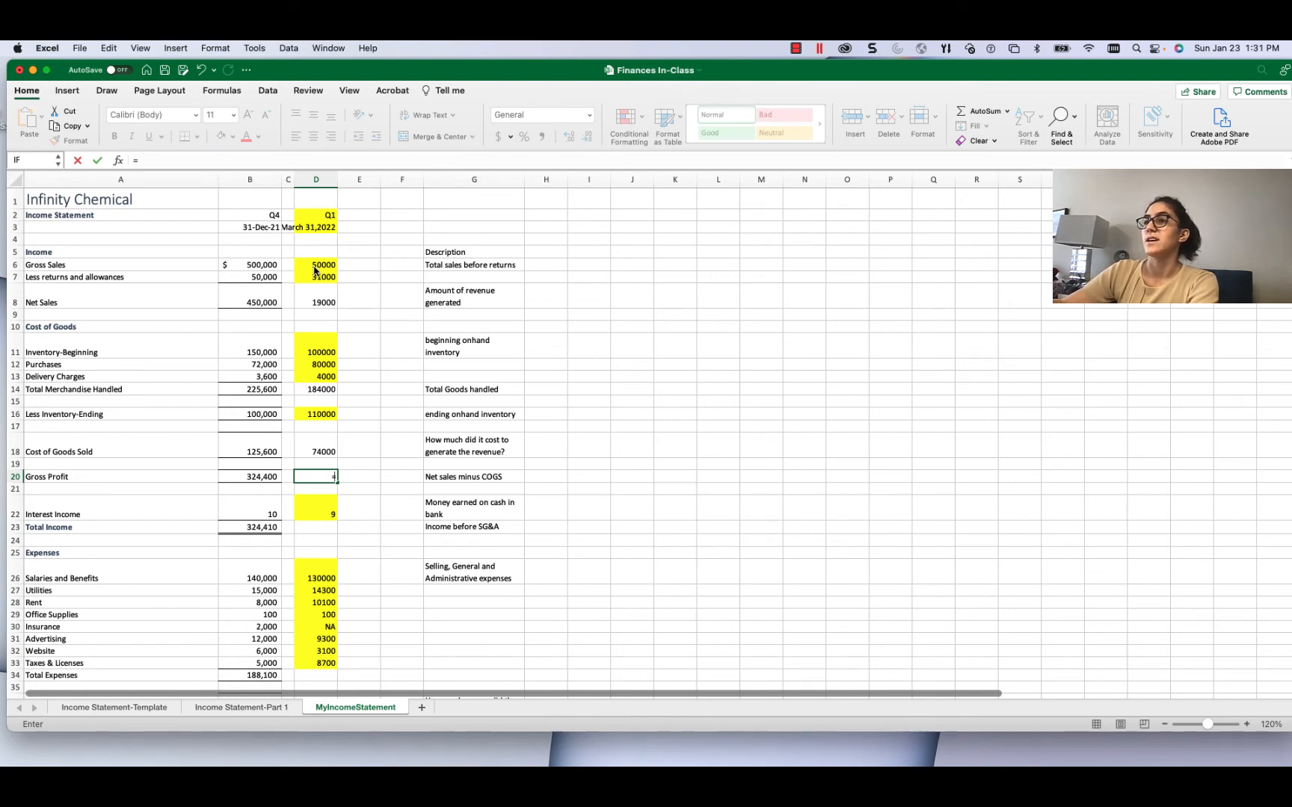
pyautogui.press('Up')
pyautogui.press('Up')
pyautogui.press('Up')
pyautogui.press('Up')
pyautogui.press('Up')
pyautogui.press('Up')
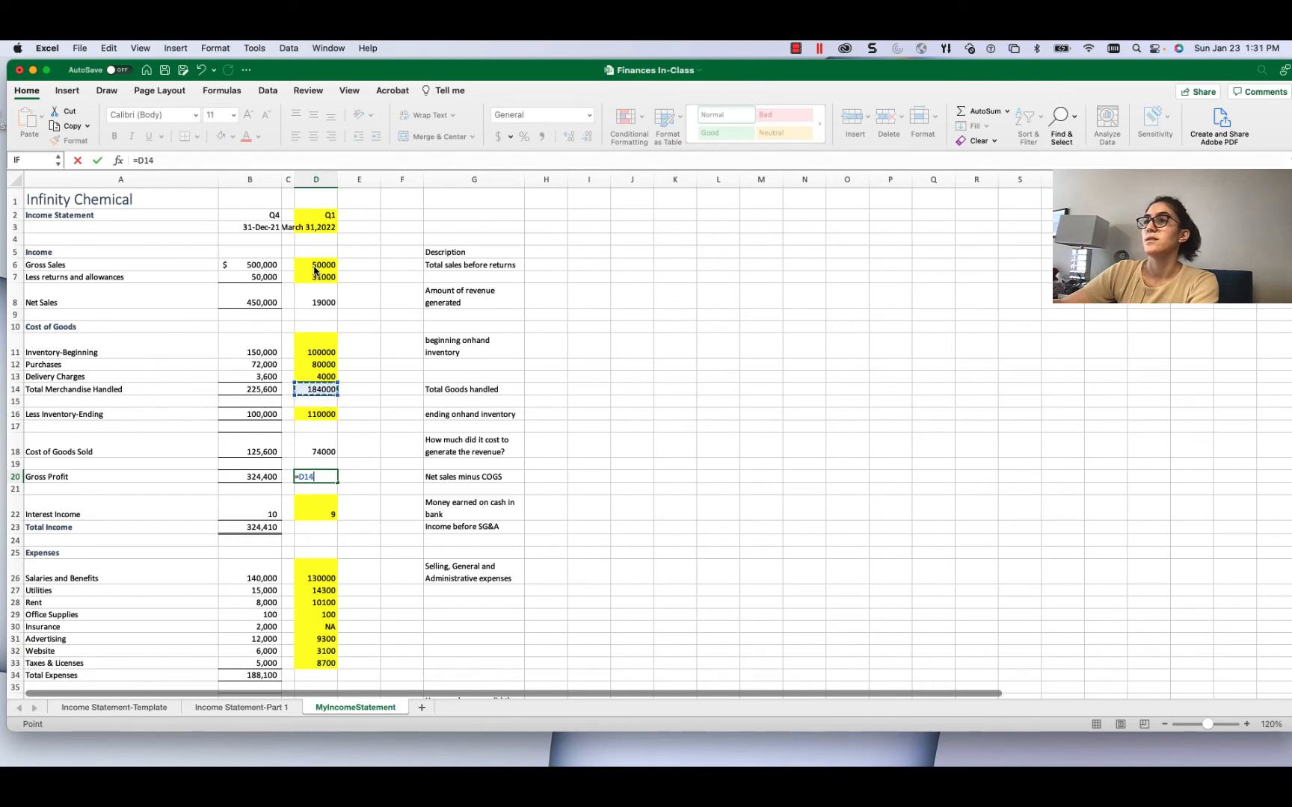
pyautogui.press('Up')
pyautogui.press('Up')
pyautogui.press('Up')
pyautogui.press('Up')
pyautogui.press('Up')
pyautogui.press('Up')
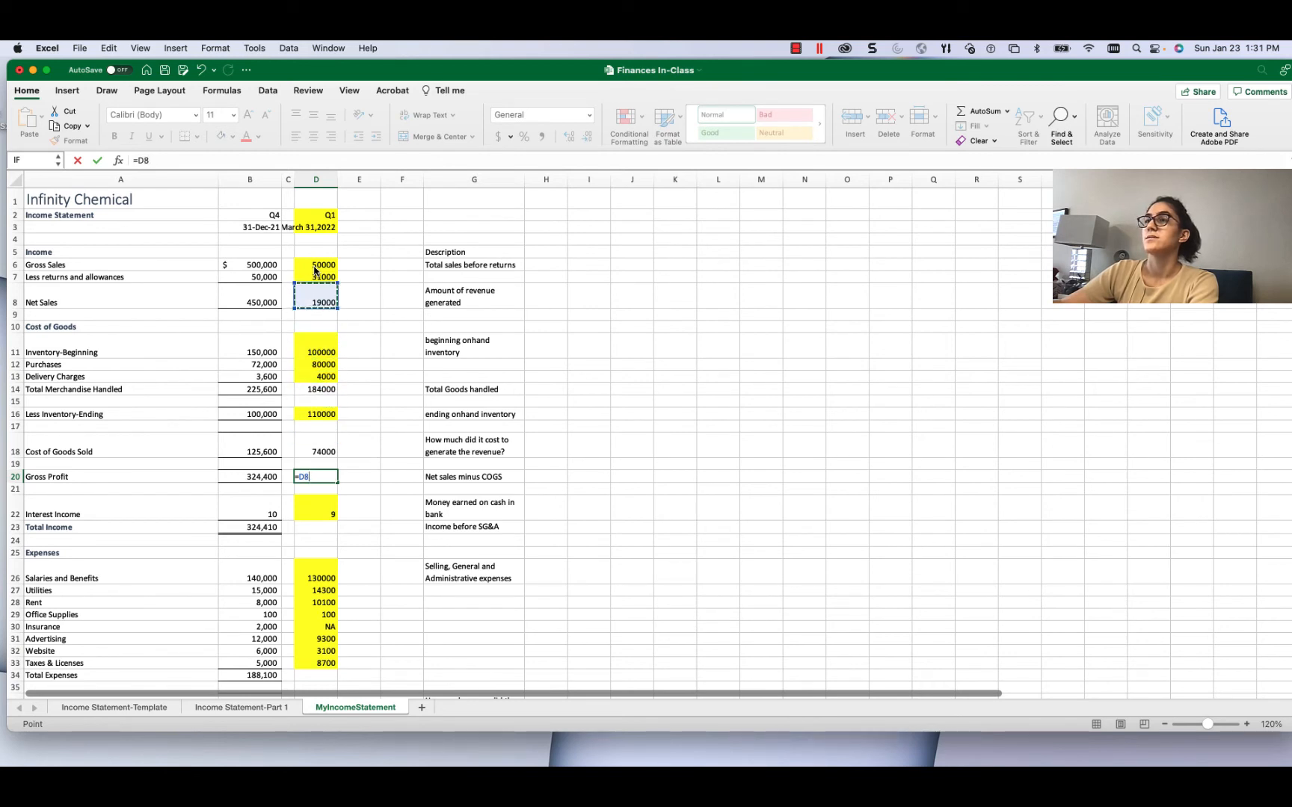
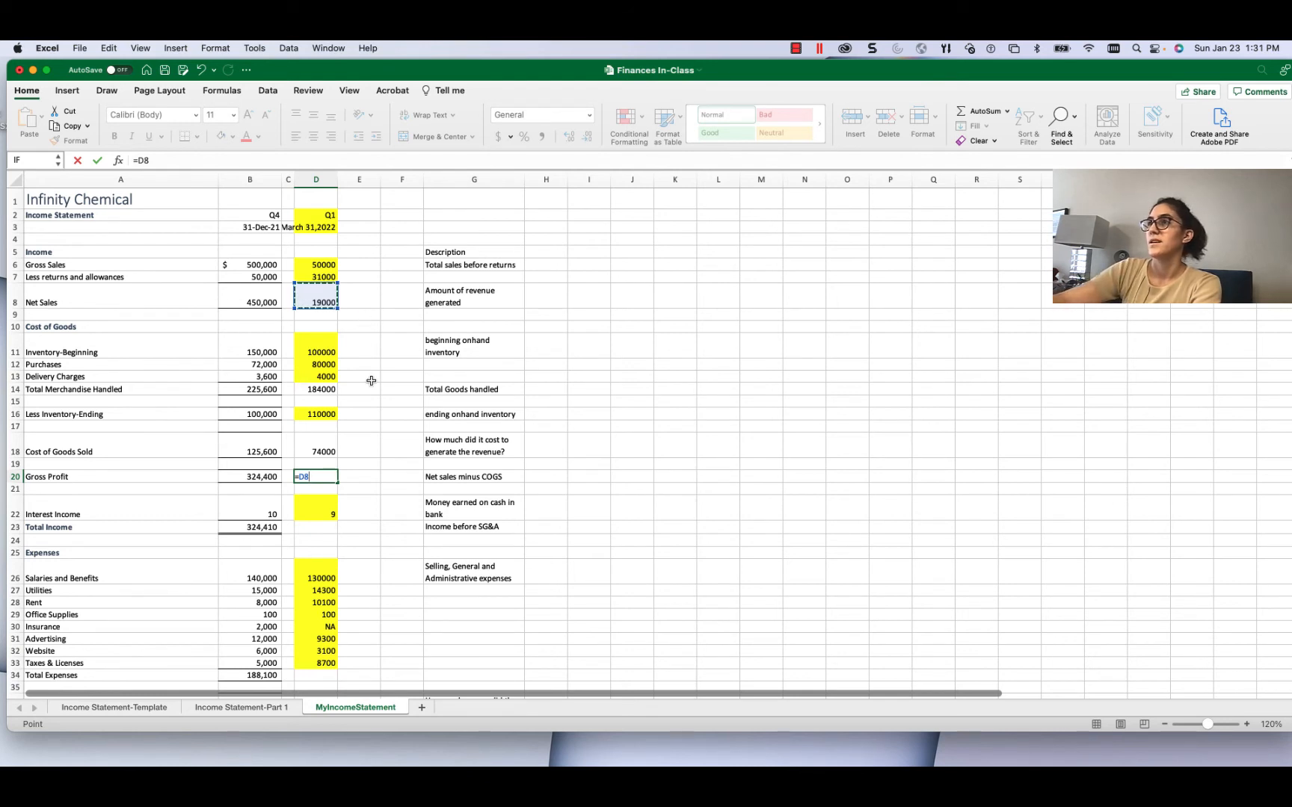
pyautogui.write('-')
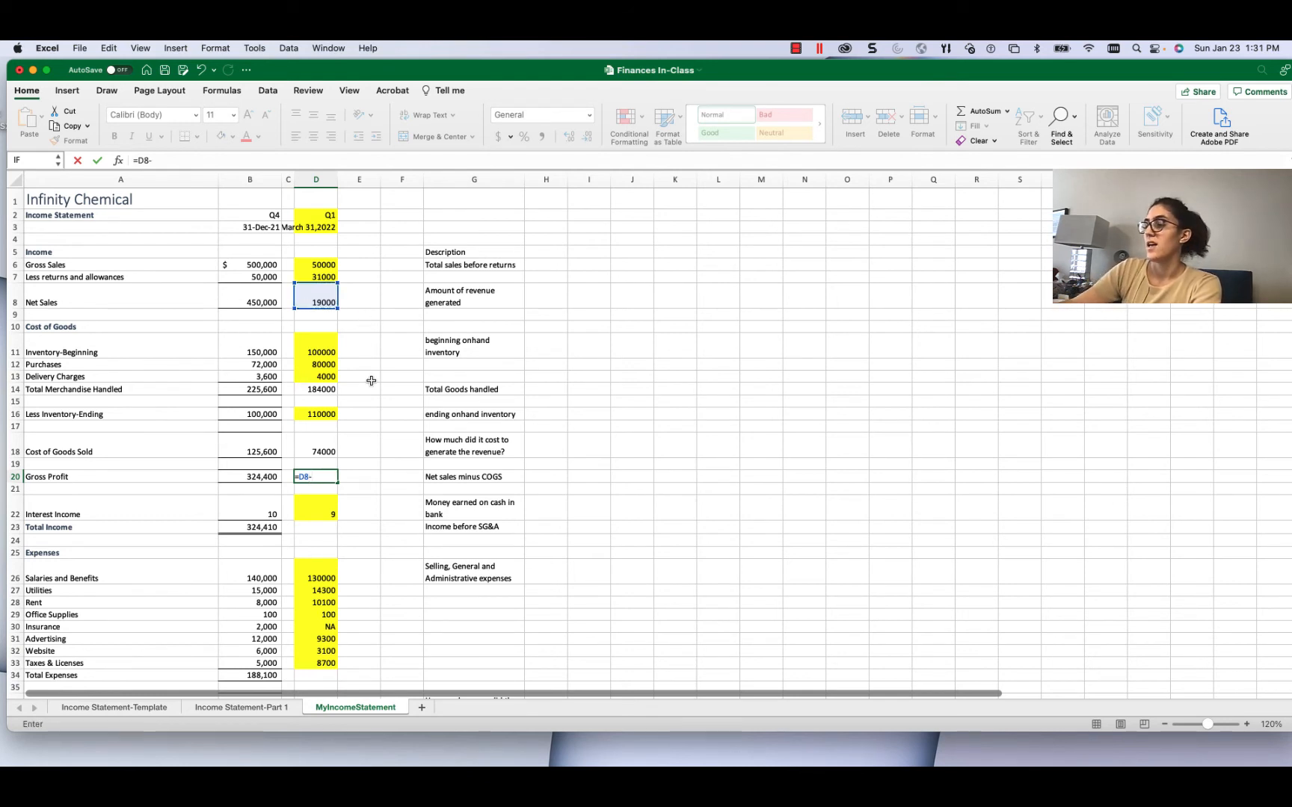
pyautogui.press('Up')
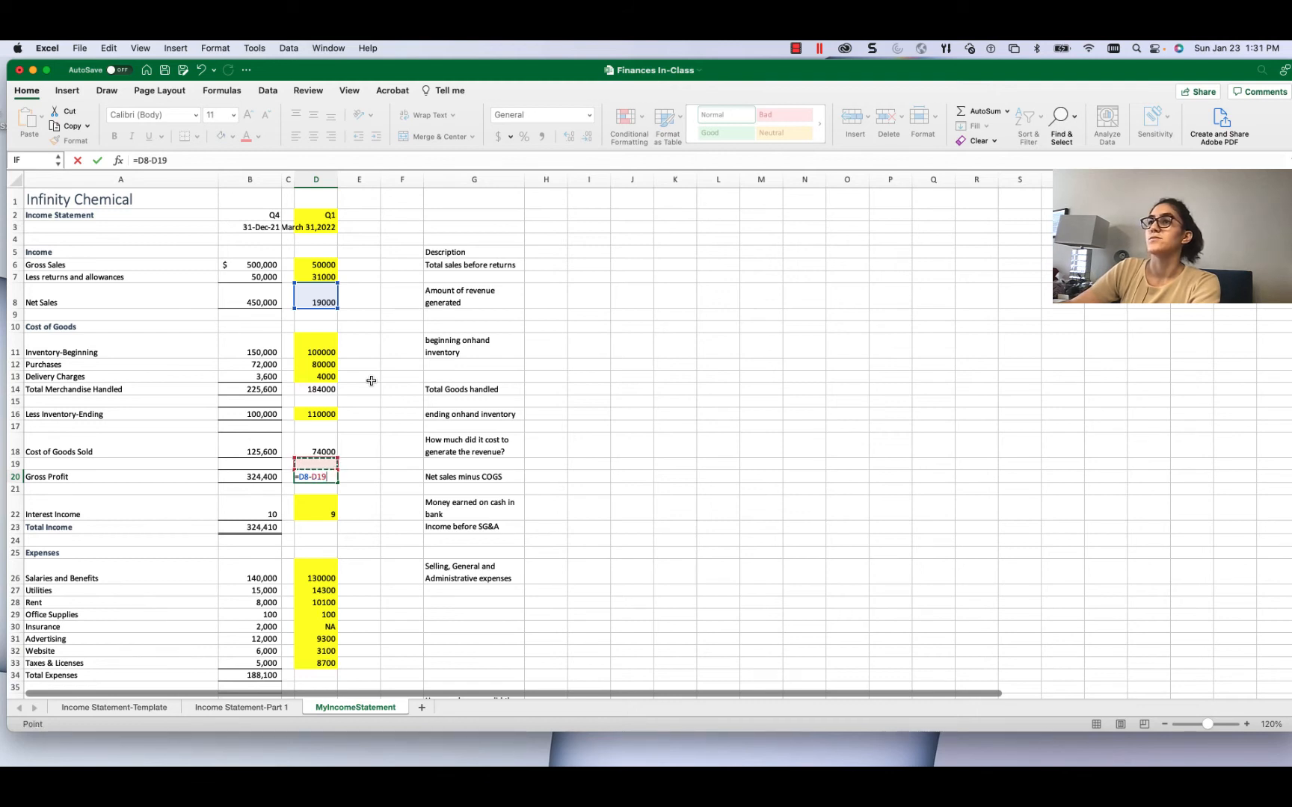
pyautogui.press('Up')
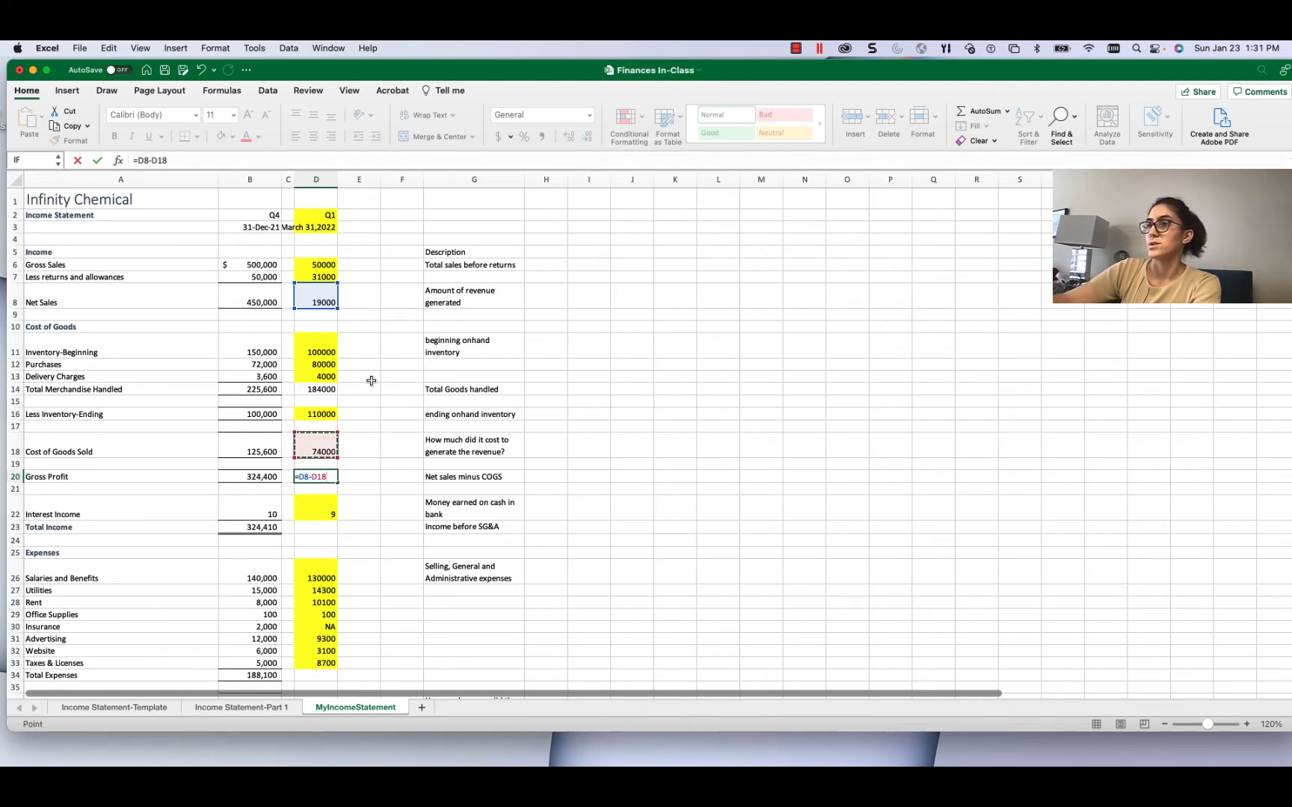
pyautogui.press('Return')
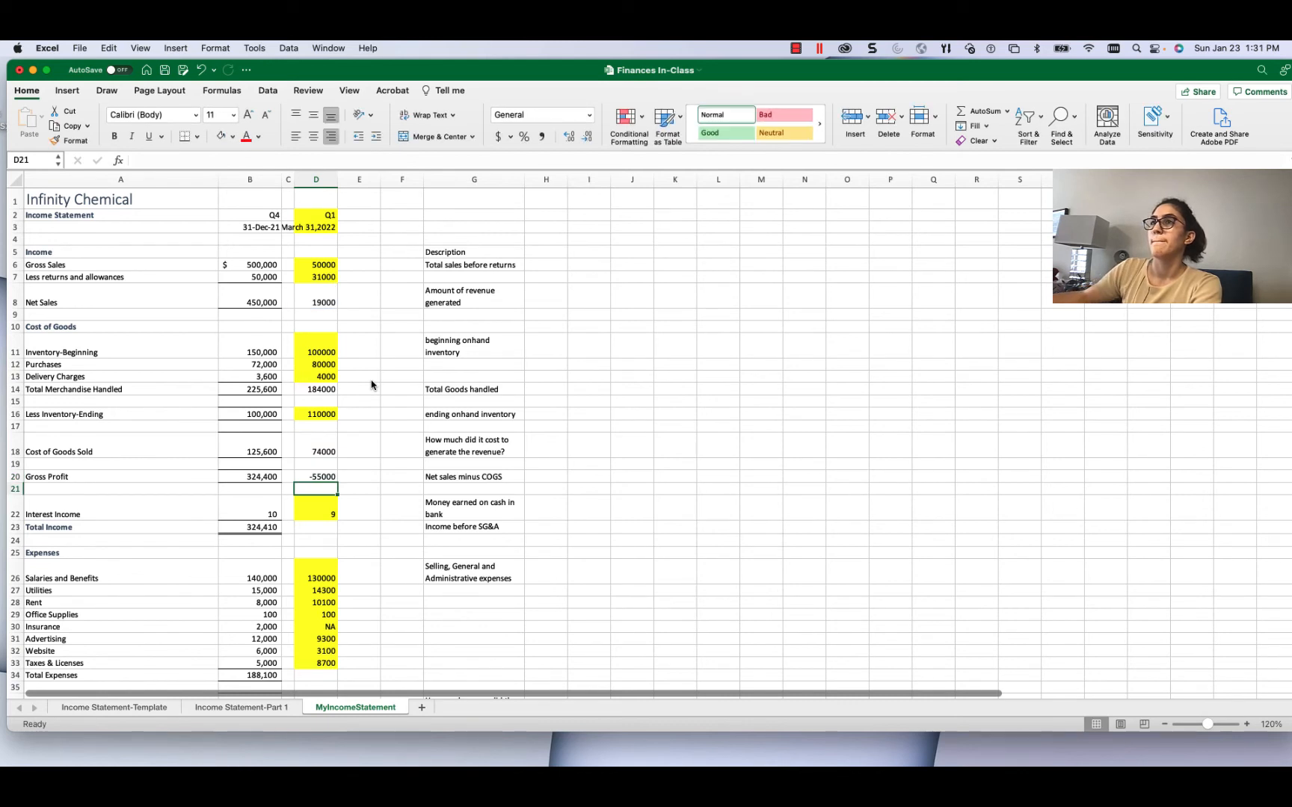
# - Correct the Q1 Gross Sales figure in D6 to 500000
pyautogui.click(318, 296)
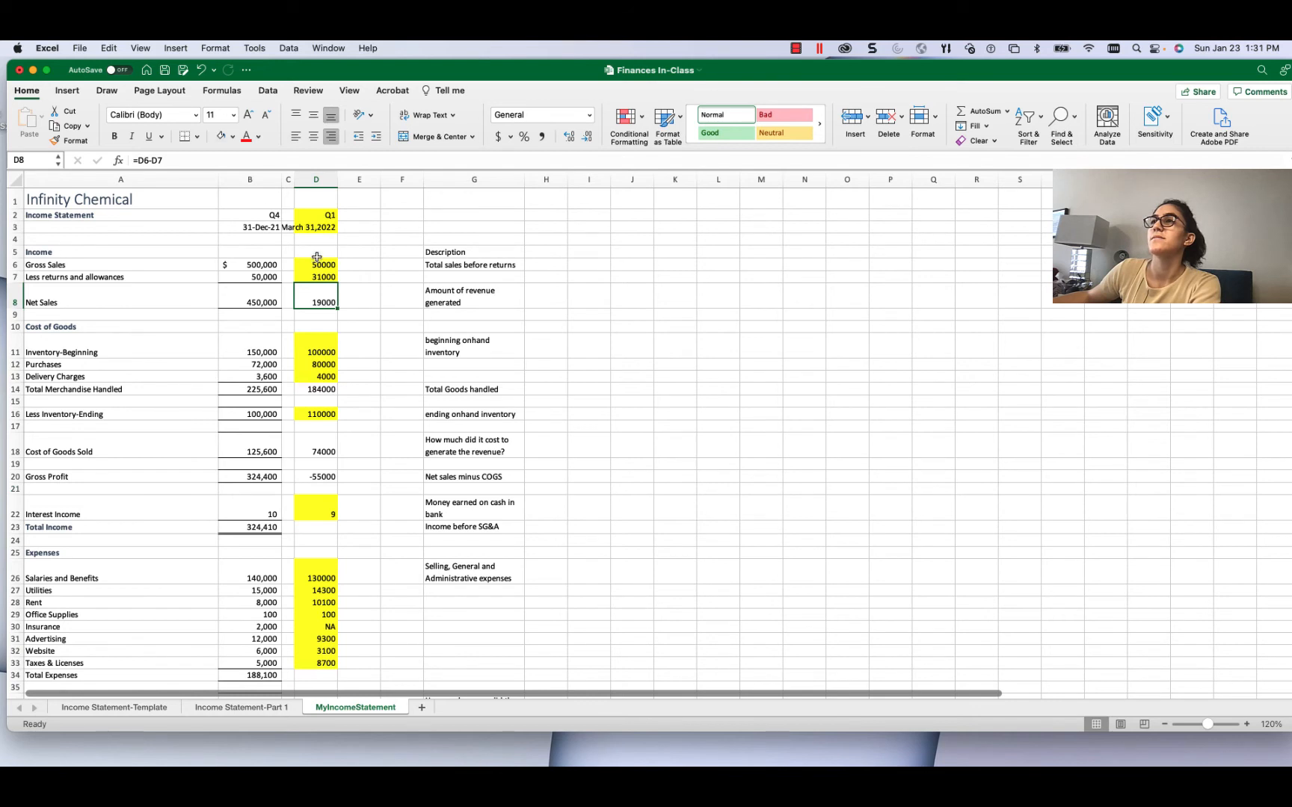
pyautogui.click(317, 265)
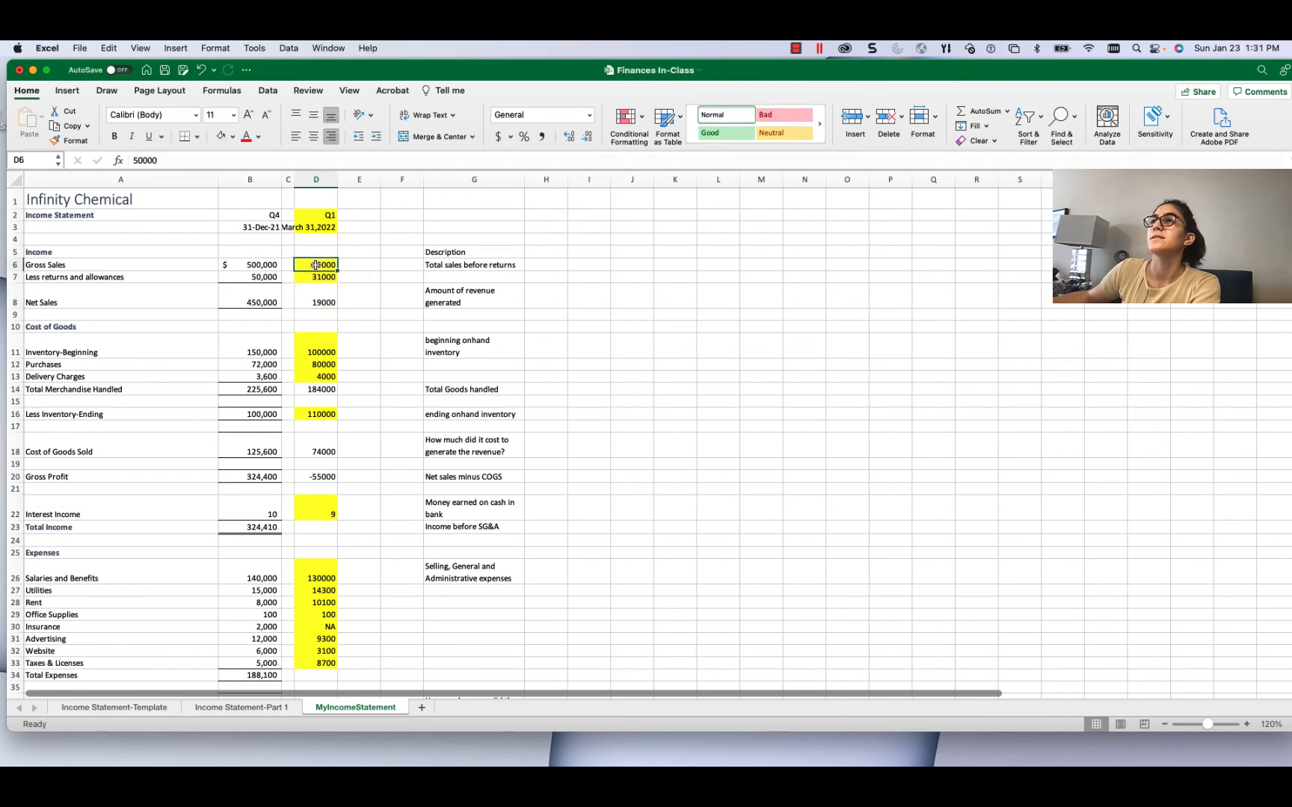
pyautogui.click(142, 160)
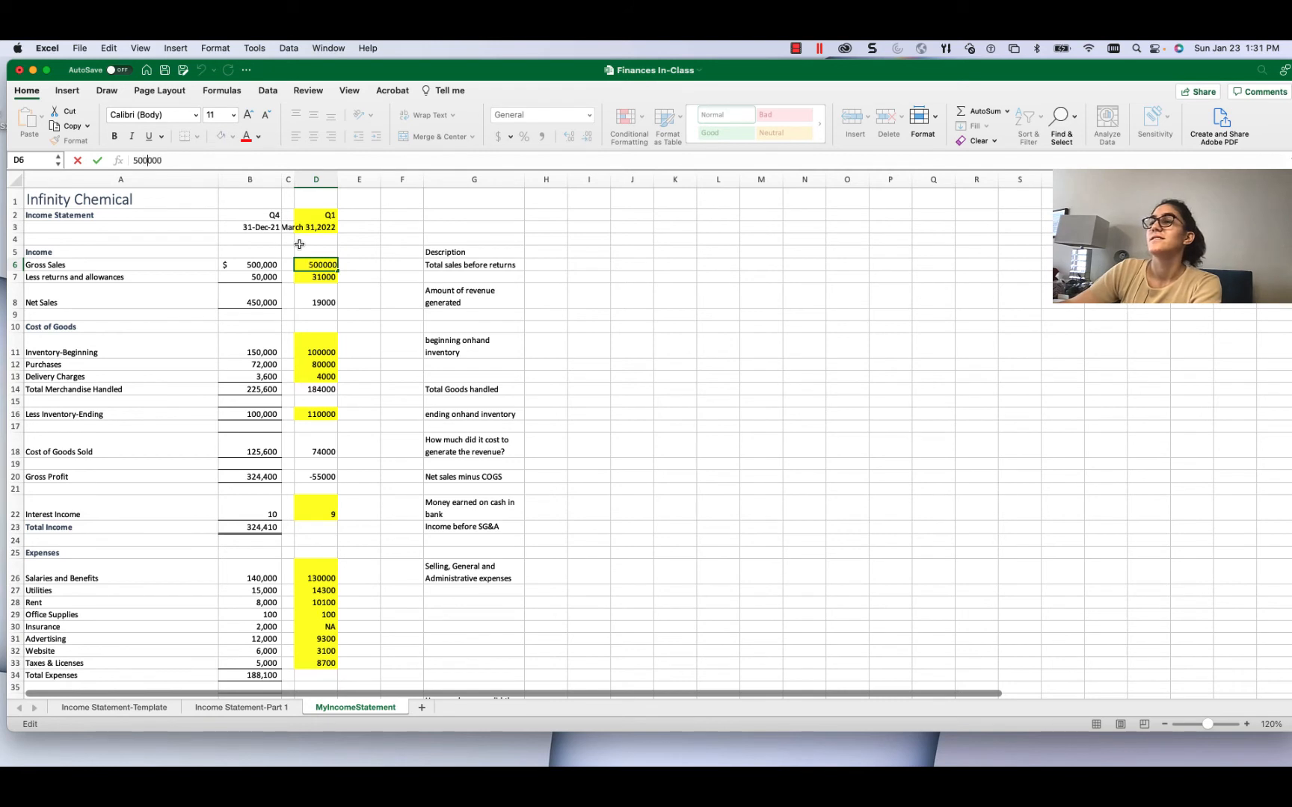
pyautogui.press('Return')
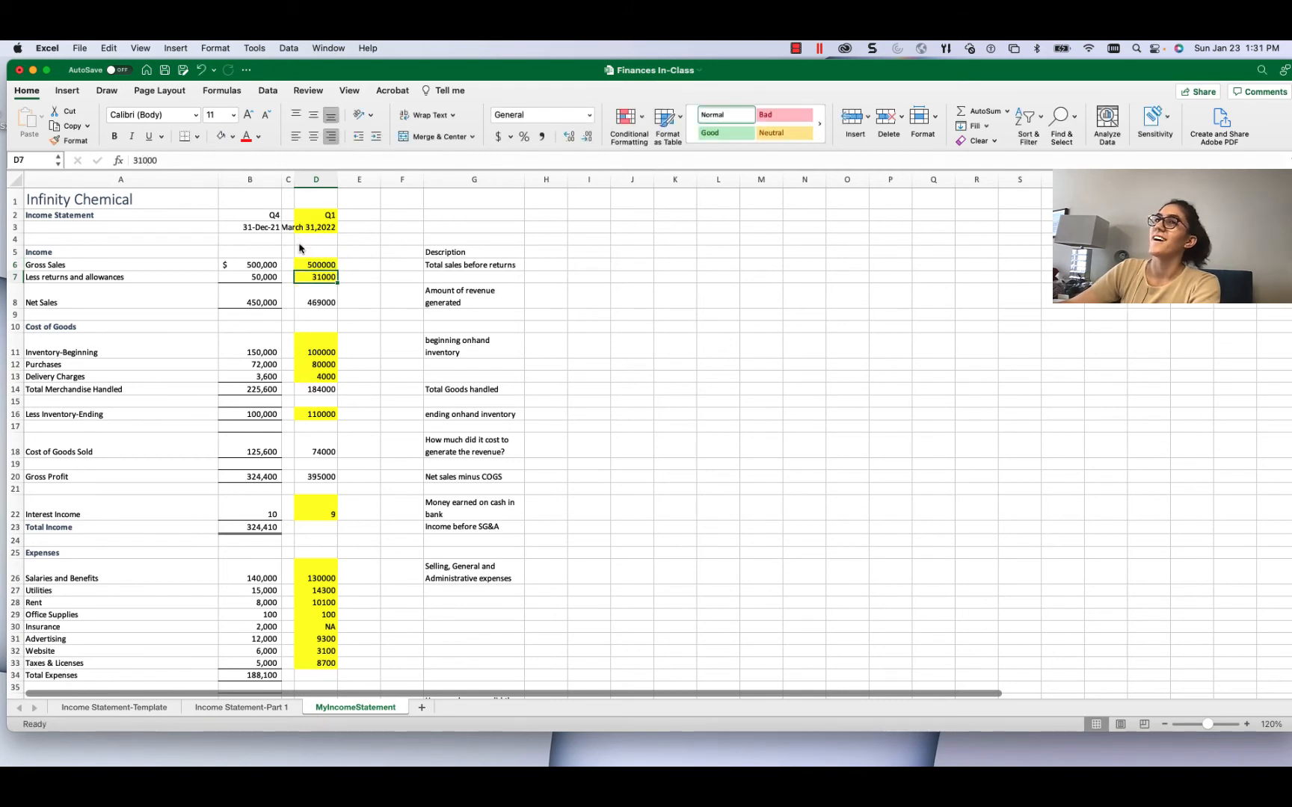
# - Calculate Q1 Total Income in D23 as gross profit plus interest income with =D20+D22
pyautogui.press('Down')
pyautogui.press('Down')
pyautogui.press('Down')
pyautogui.press('Down')
pyautogui.press('Down')
pyautogui.press('Down')
pyautogui.press('Down')
pyautogui.press('Down')
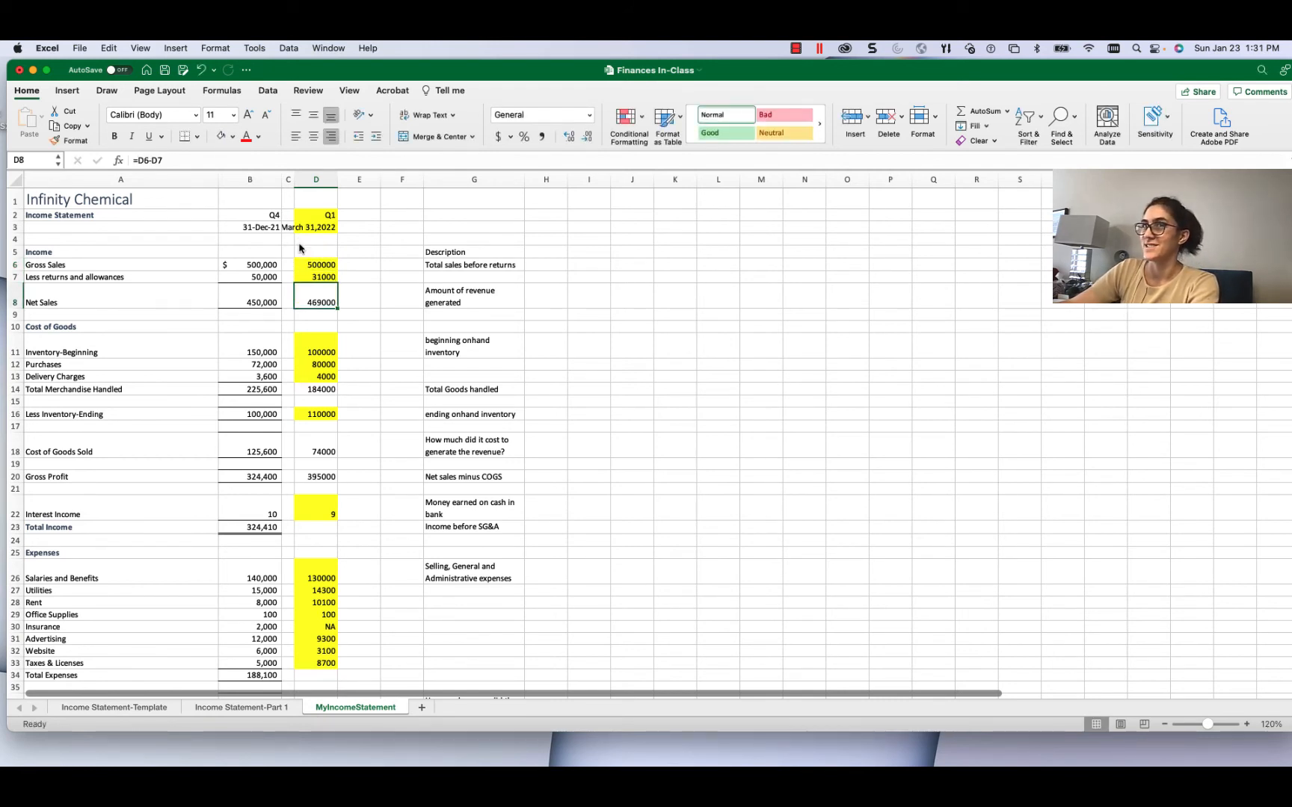
pyautogui.press('Down')
pyautogui.press('Down')
pyautogui.press('Down')
pyautogui.press('Down')
pyautogui.press('Down')
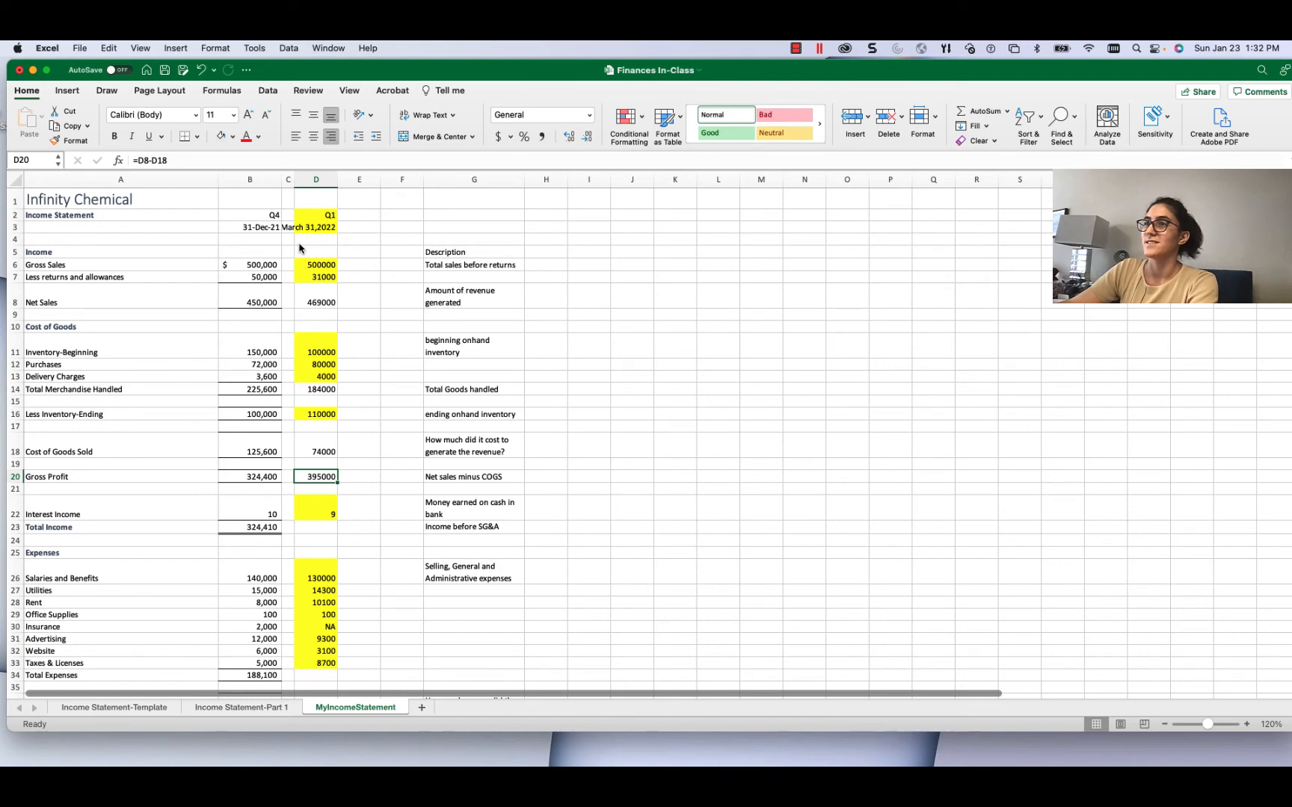
pyautogui.press('Down')
pyautogui.press('Down')
pyautogui.press('Down')
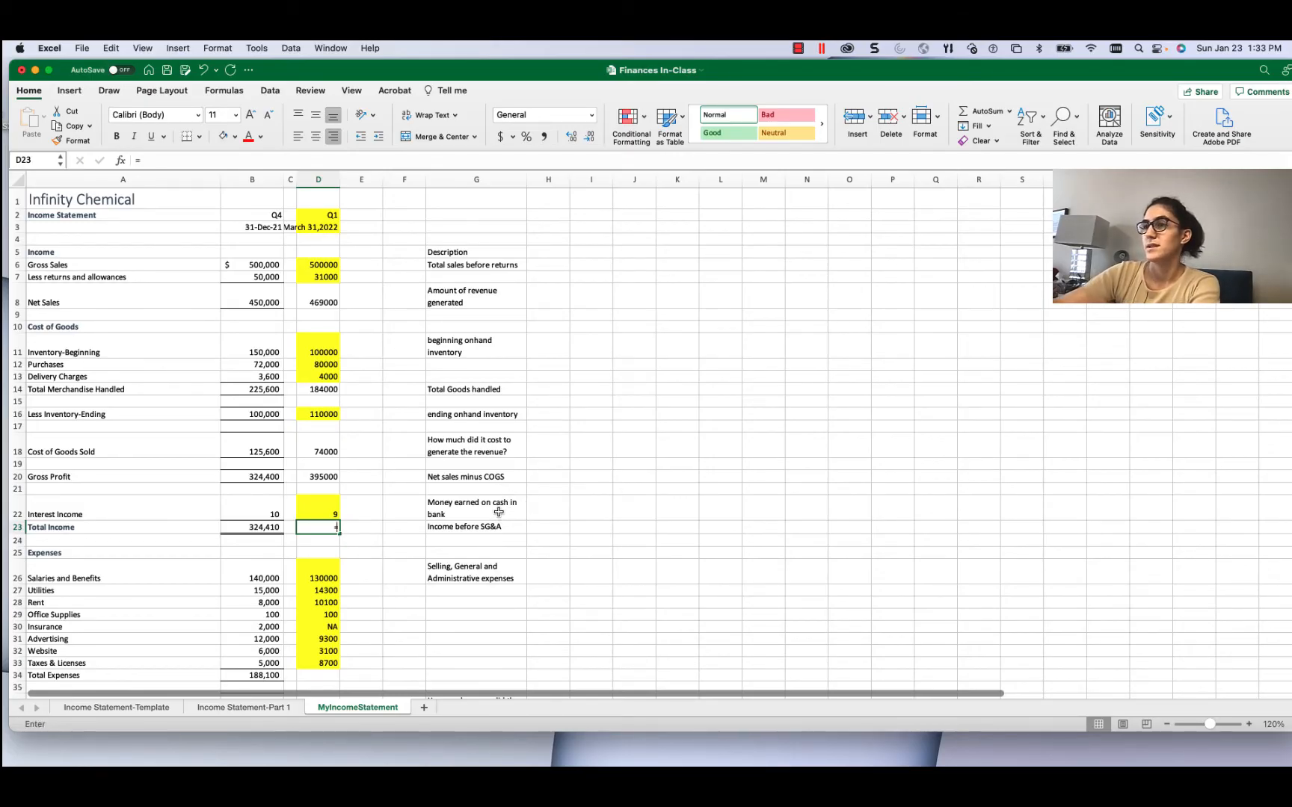
pyautogui.write('=')
pyautogui.press('Up')
pyautogui.press('Up')
pyautogui.press('Up')
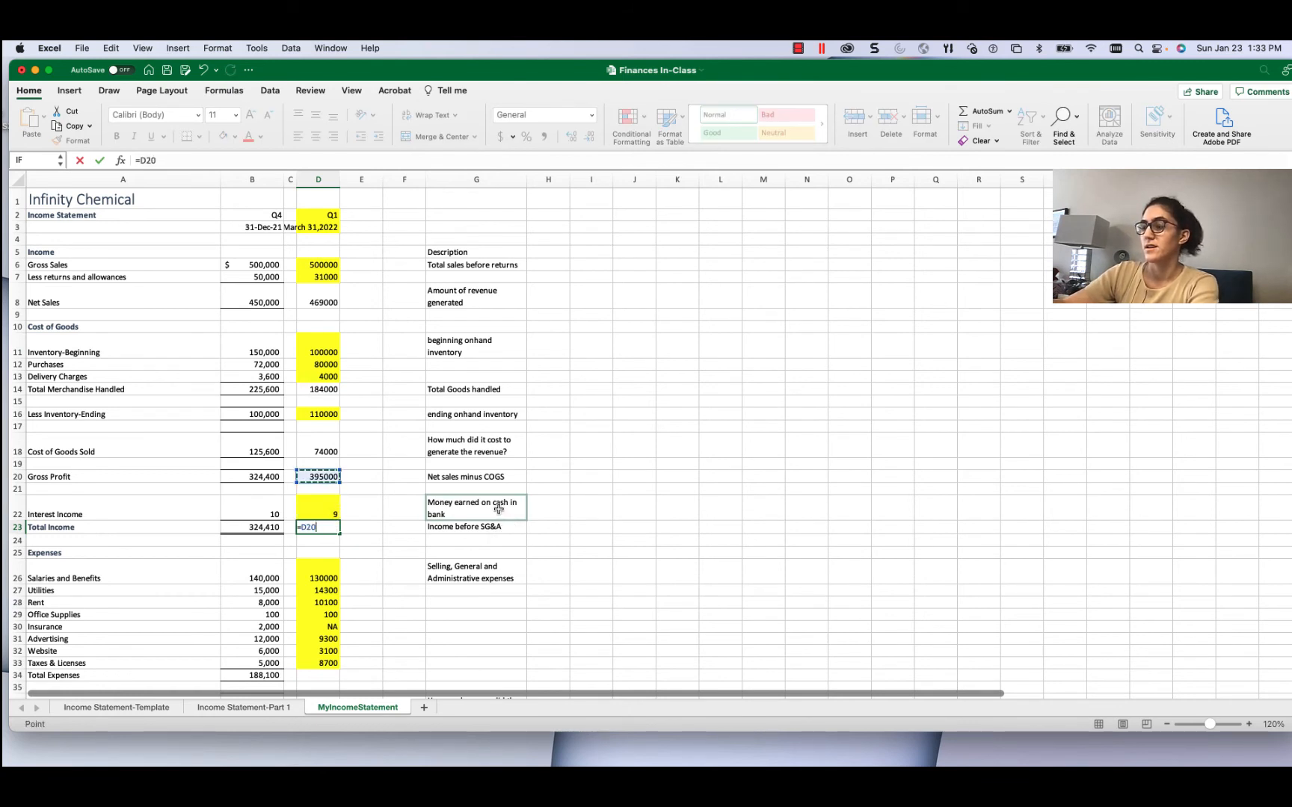
pyautogui.write('+')
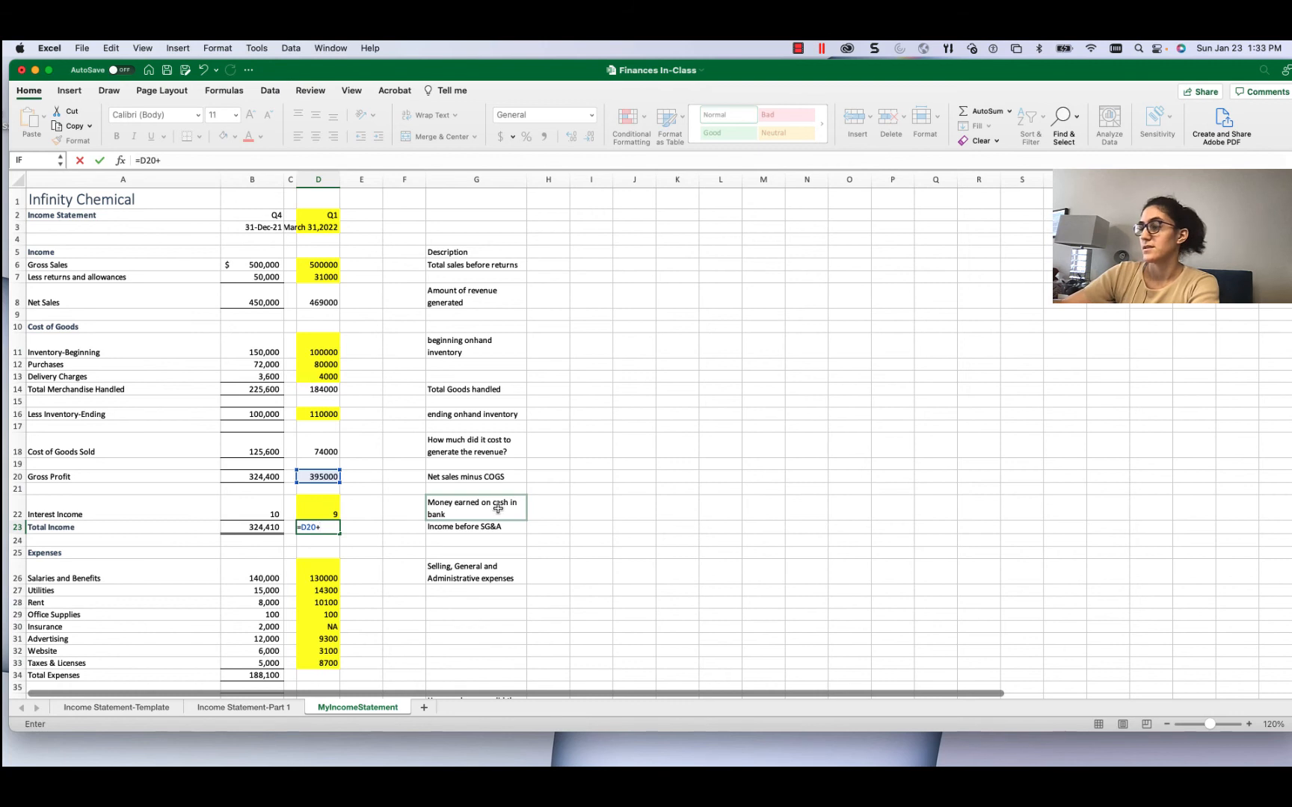
pyautogui.press('Up')
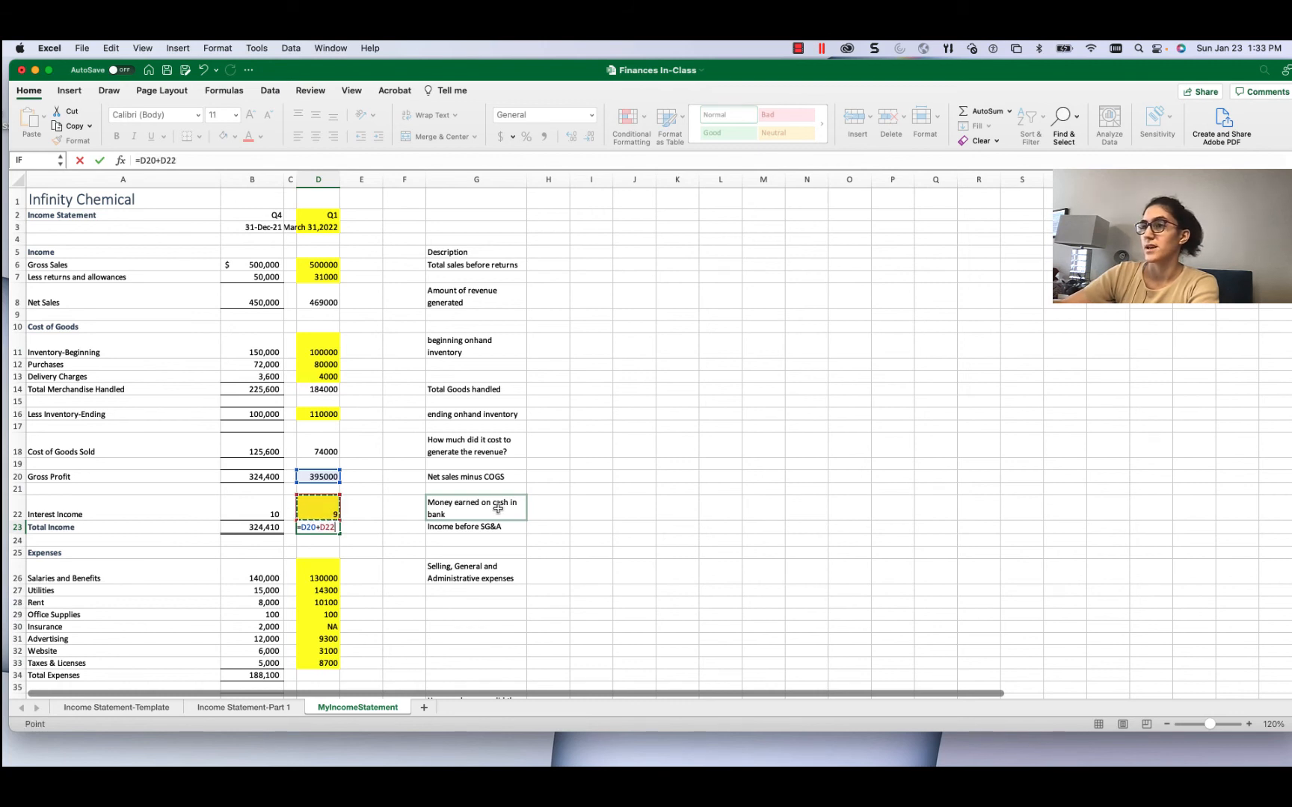
pyautogui.press('Return')
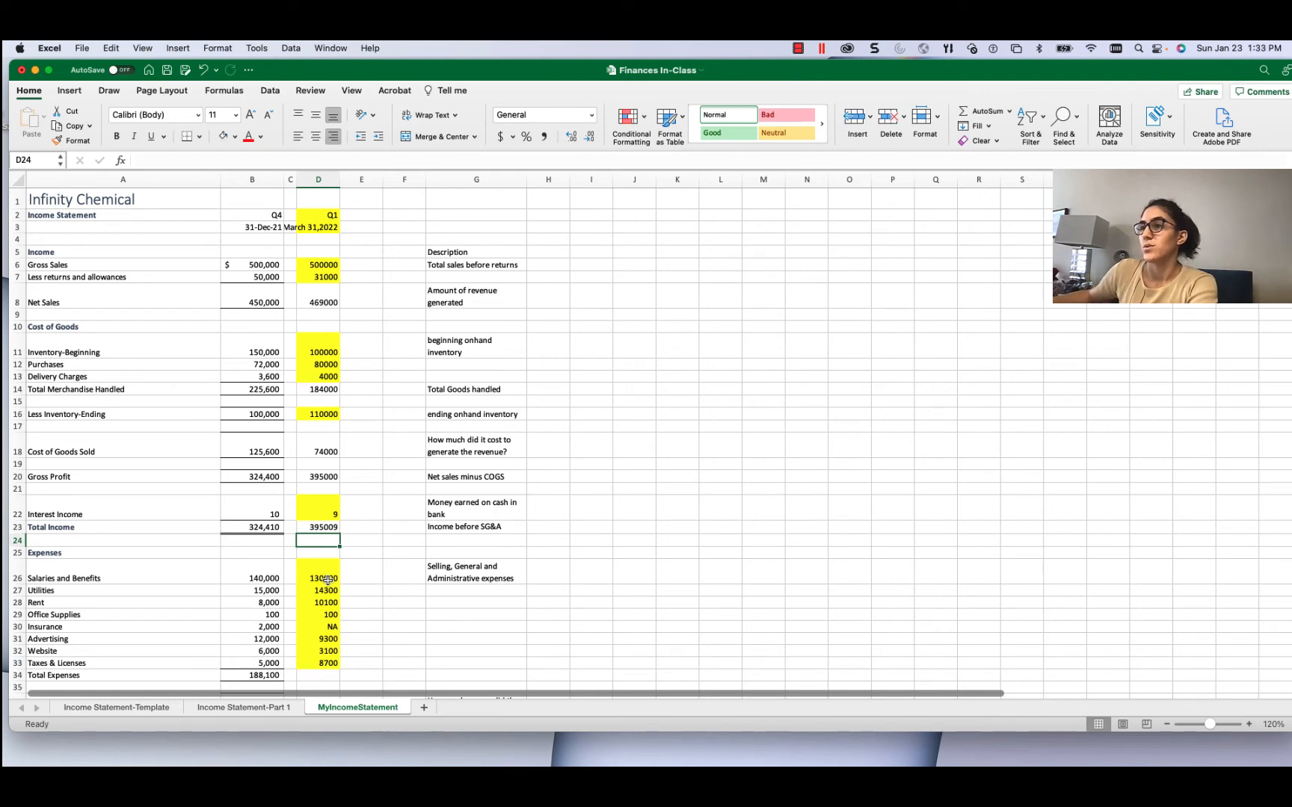
# - Calculate Q1 Total Expenses in D34 with =SUM(D26:D33), covering Salaries and Benefits through Taxes & Licenses
pyautogui.scroll(-2, 328, 581)
pyautogui.scroll(-10, 327, 581)
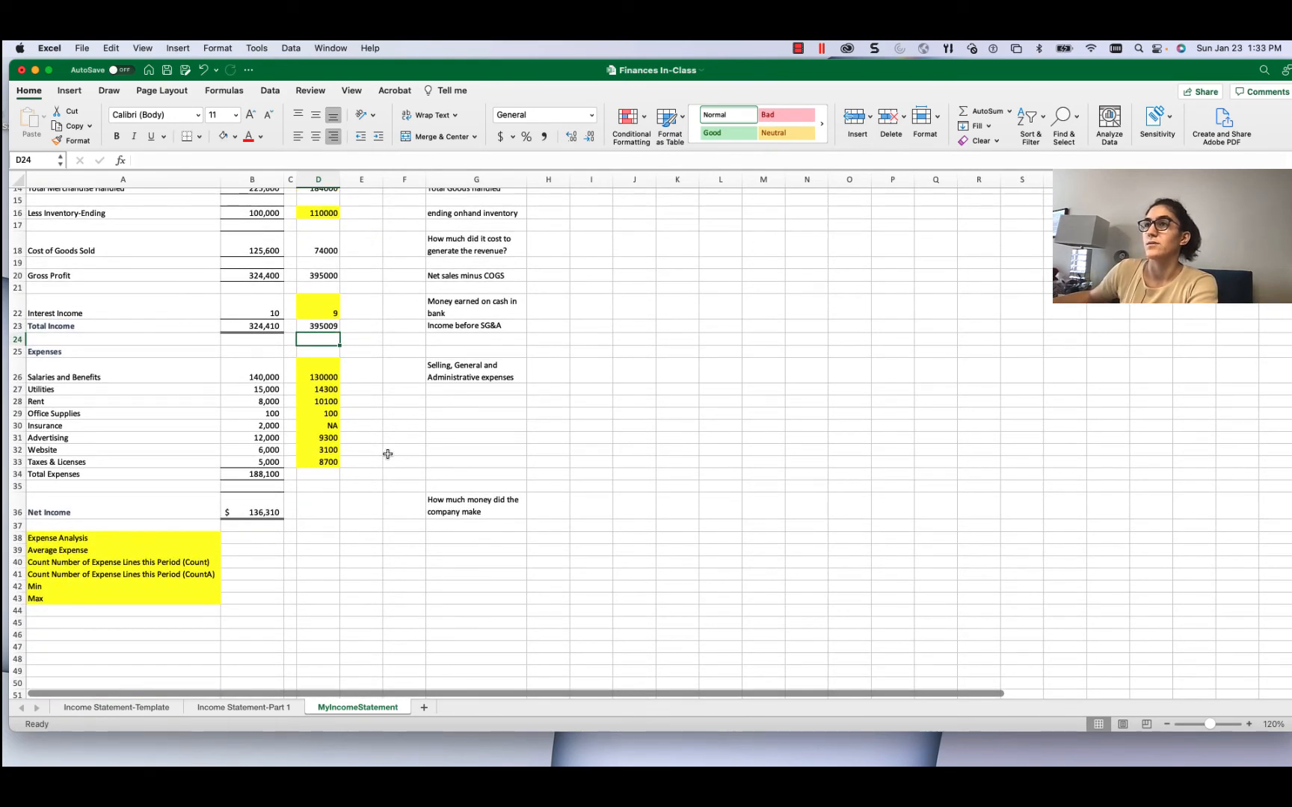
pyautogui.click(327, 474)
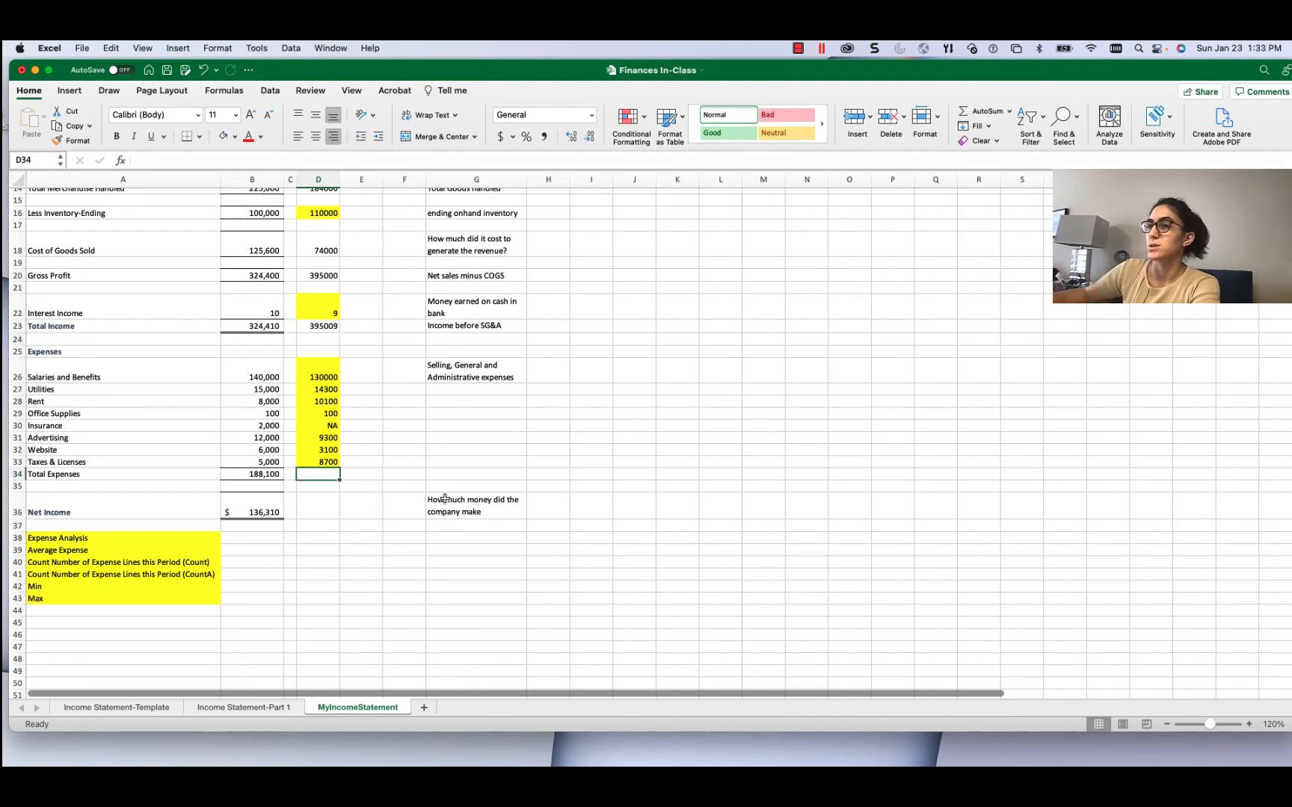
pyautogui.write('=')
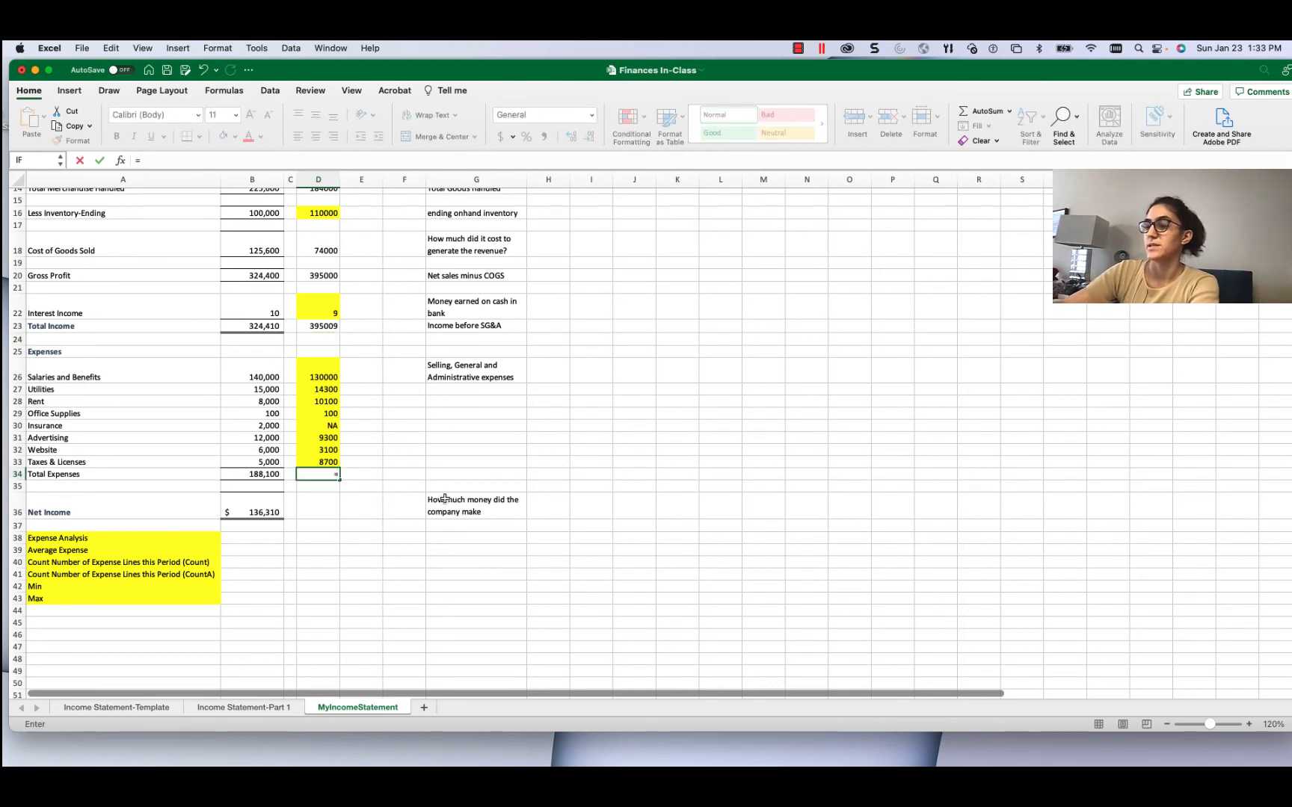
pyautogui.write('sum')
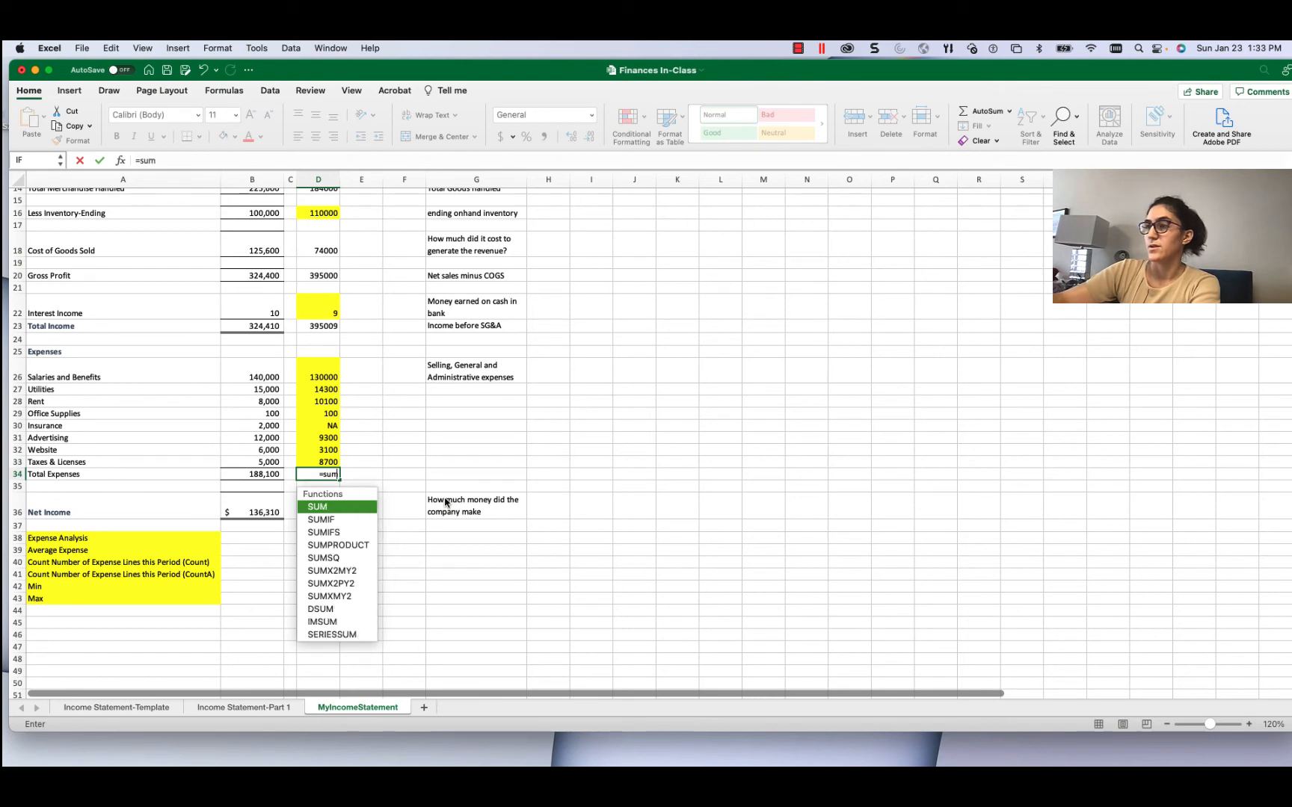
pyautogui.write('(')
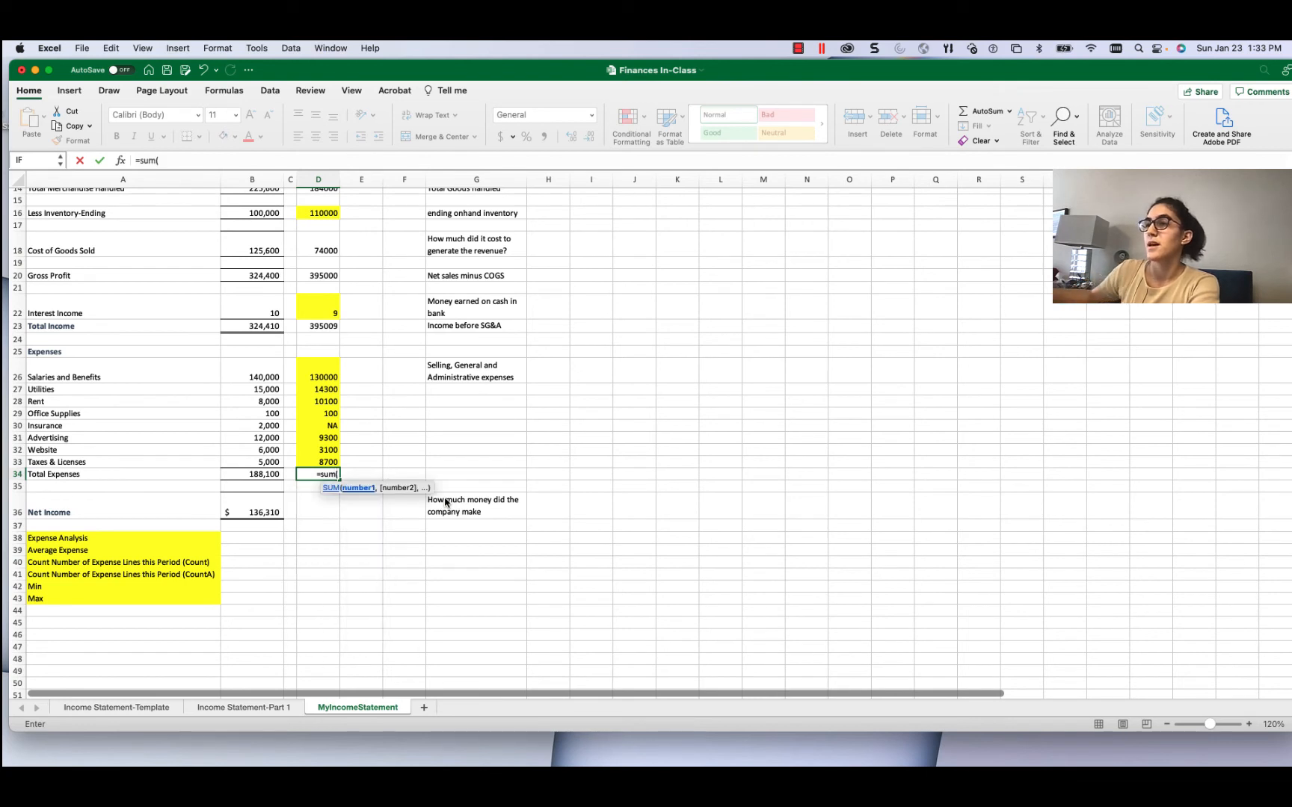
pyautogui.press('Up')
pyautogui.press('Up')
pyautogui.press('Up')
pyautogui.press('Up')
pyautogui.press('Up')
pyautogui.press('Up')
pyautogui.press('Up')
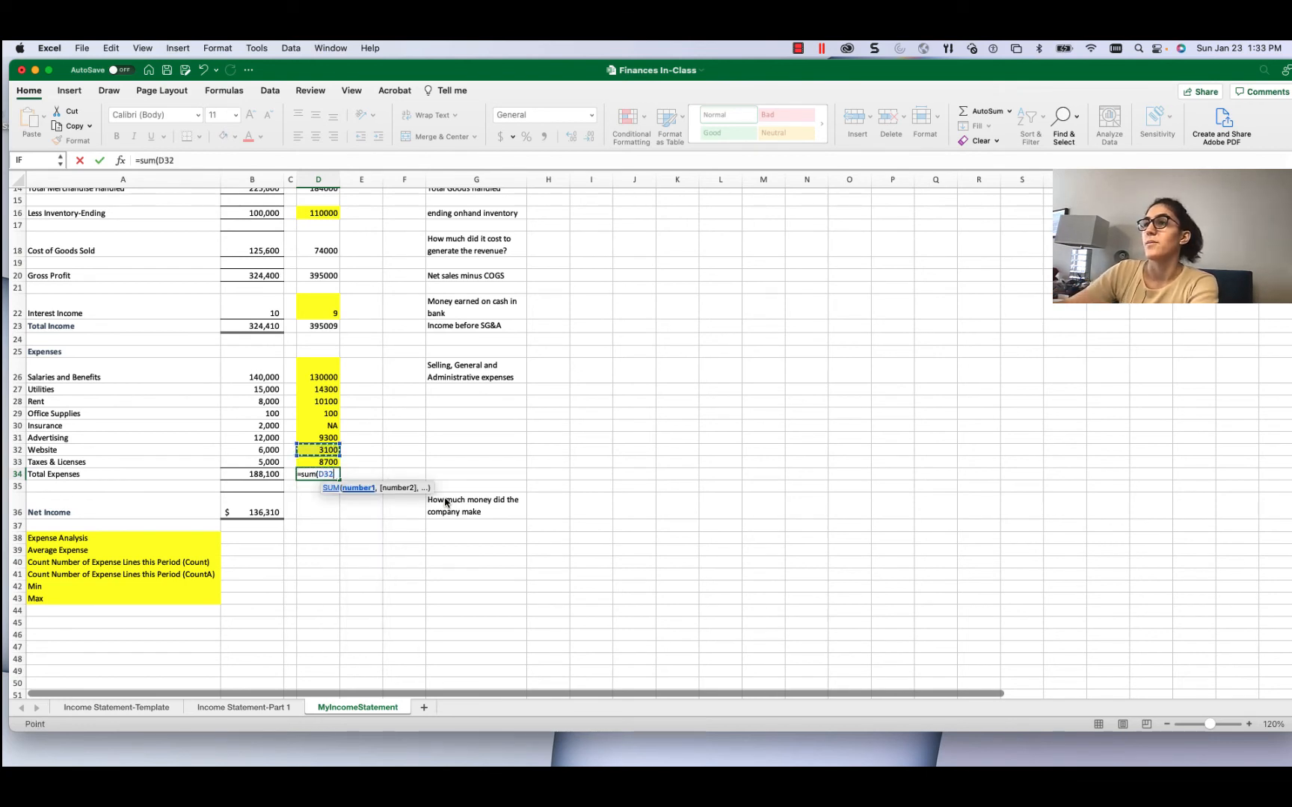
pyautogui.press('Up')
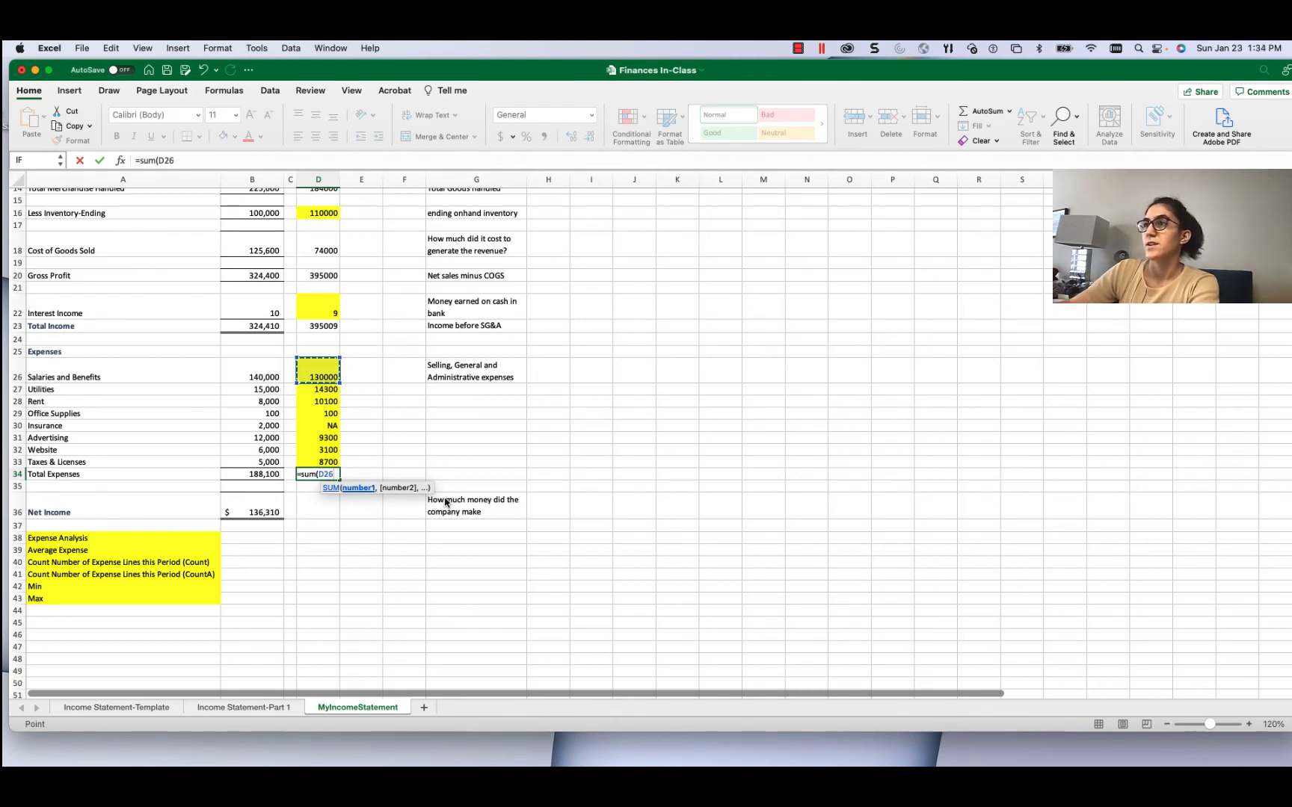
pyautogui.hotkey('shift', 'Down')
pyautogui.hotkey('shift', 'Down')
pyautogui.hotkey('shift', 'Down')
pyautogui.hotkey('shift', 'Down')
pyautogui.hotkey('shift', 'Down')
pyautogui.hotkey('shift', 'Down')
pyautogui.hotkey('shift', 'Down')
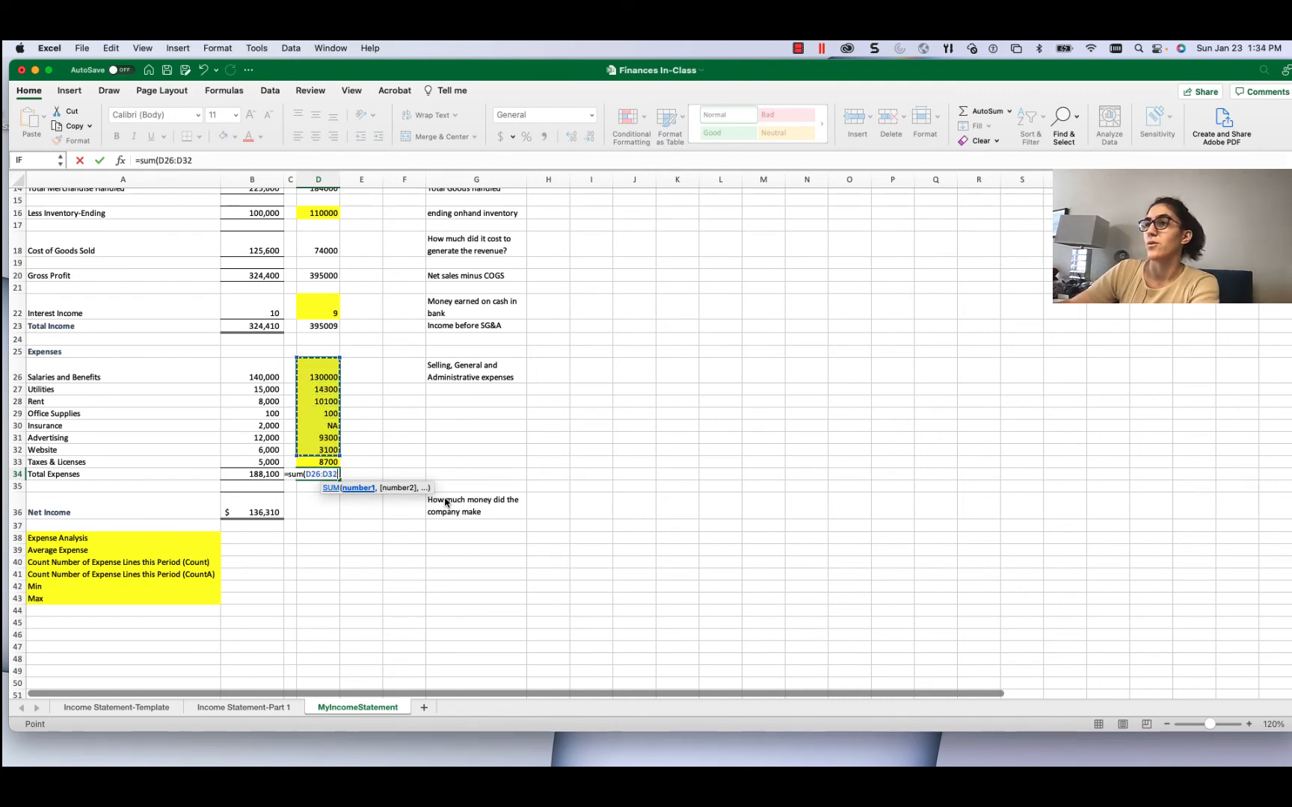
pyautogui.write(')')
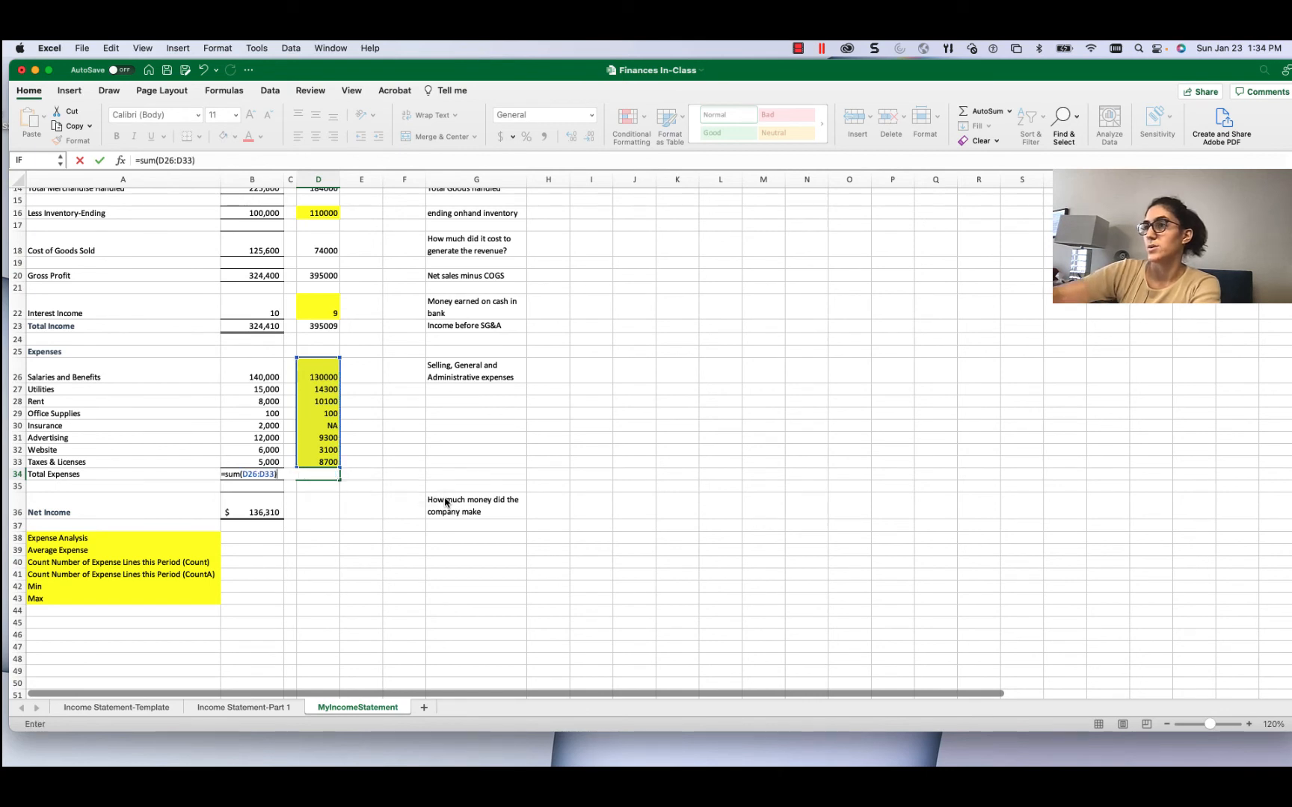
pyautogui.press('Return')
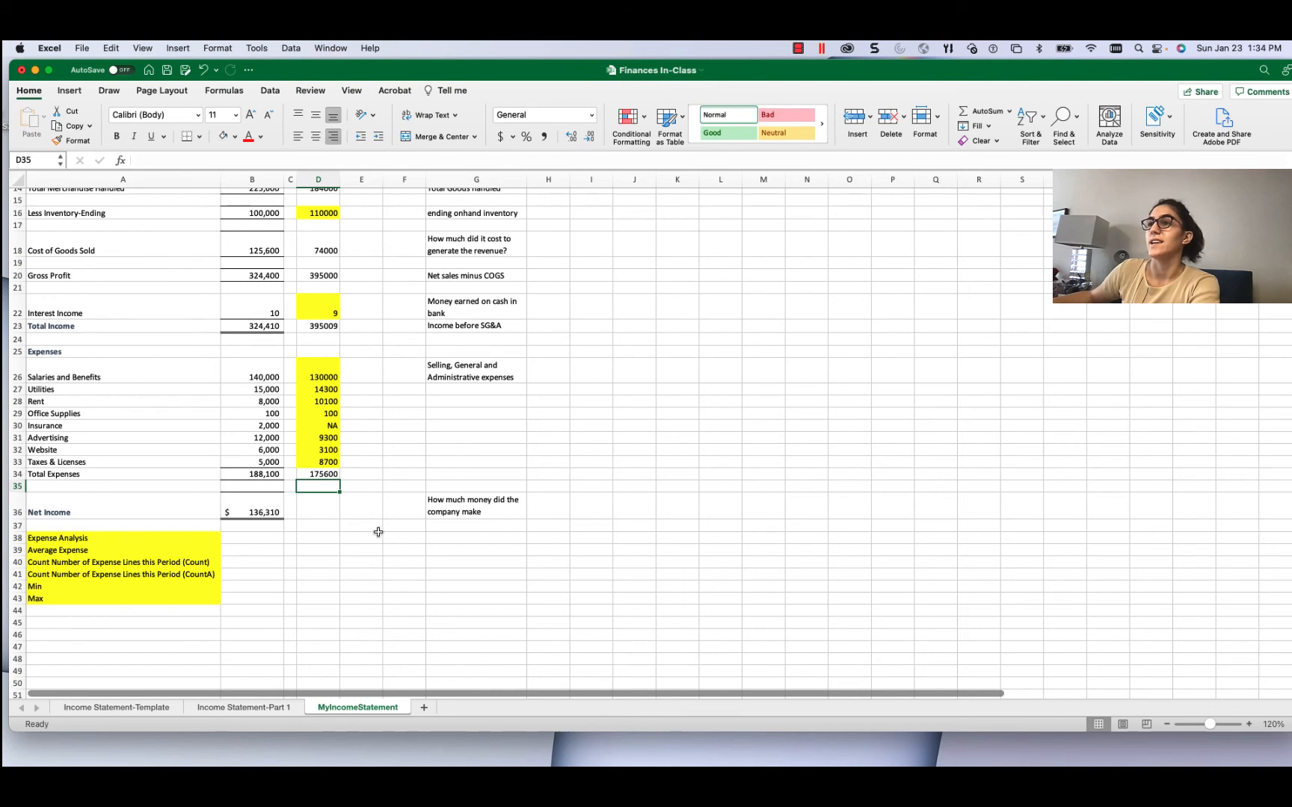
# - Calculate Q1 Net Income in D36 as total income minus total expenses with =D23-D34
pyautogui.click(320, 512)
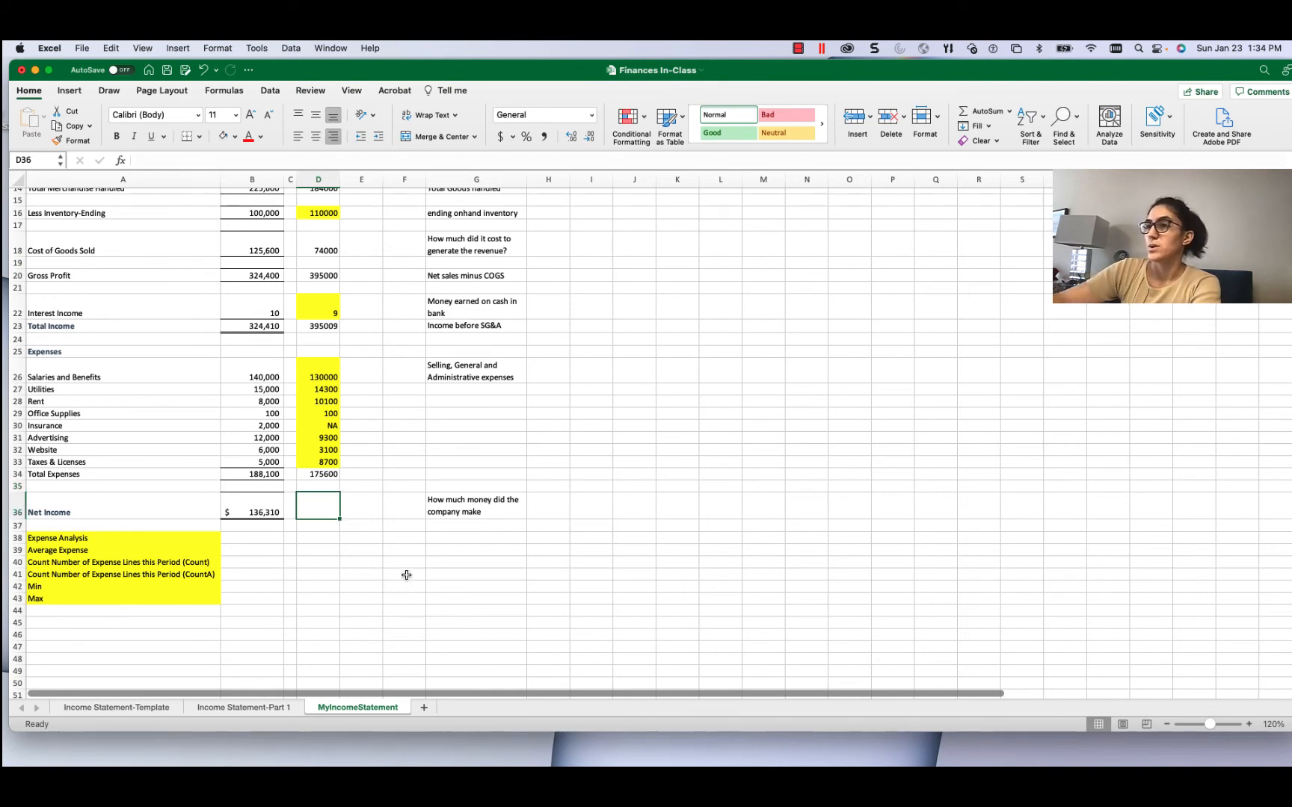
pyautogui.write('=')
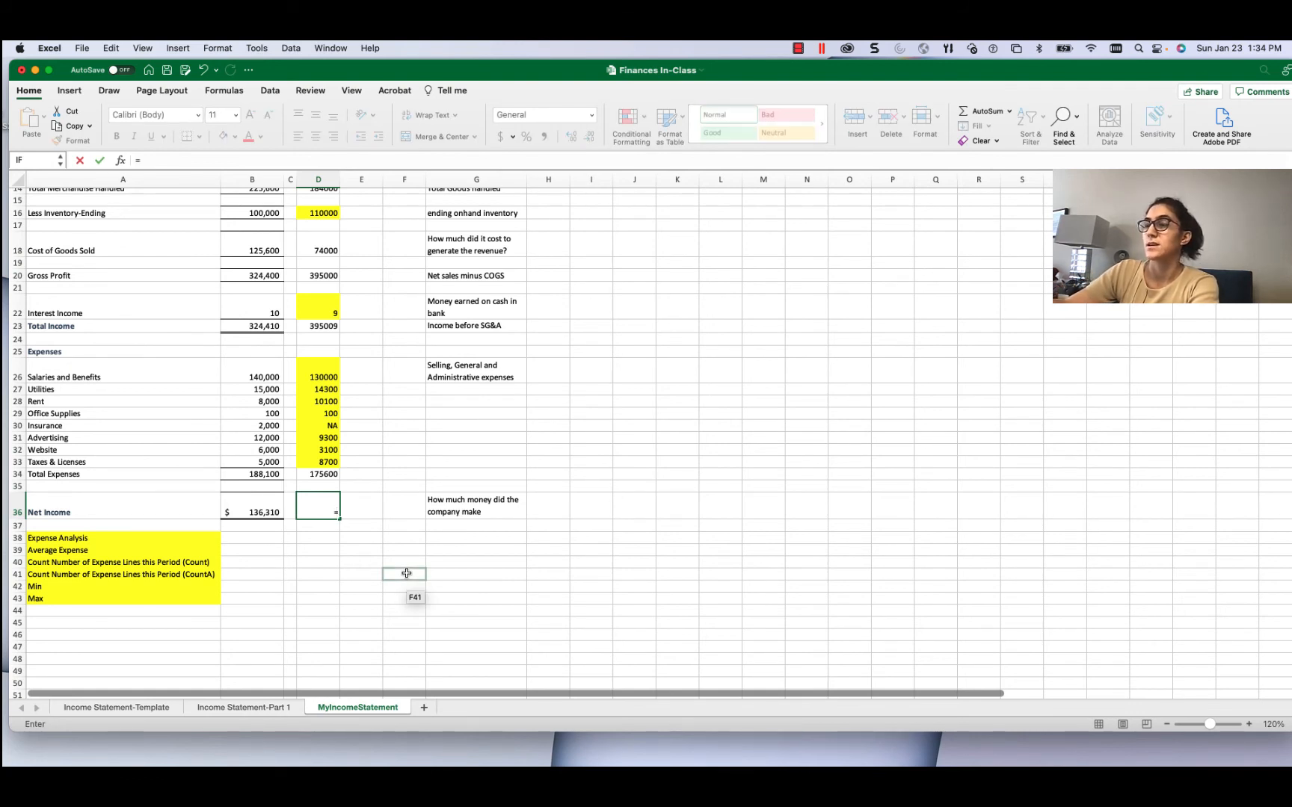
pyautogui.press('Up')
pyautogui.press('Up')
pyautogui.press('Up')
pyautogui.press('Up')
pyautogui.press('Up')
pyautogui.press('Up')
pyautogui.press('Up')
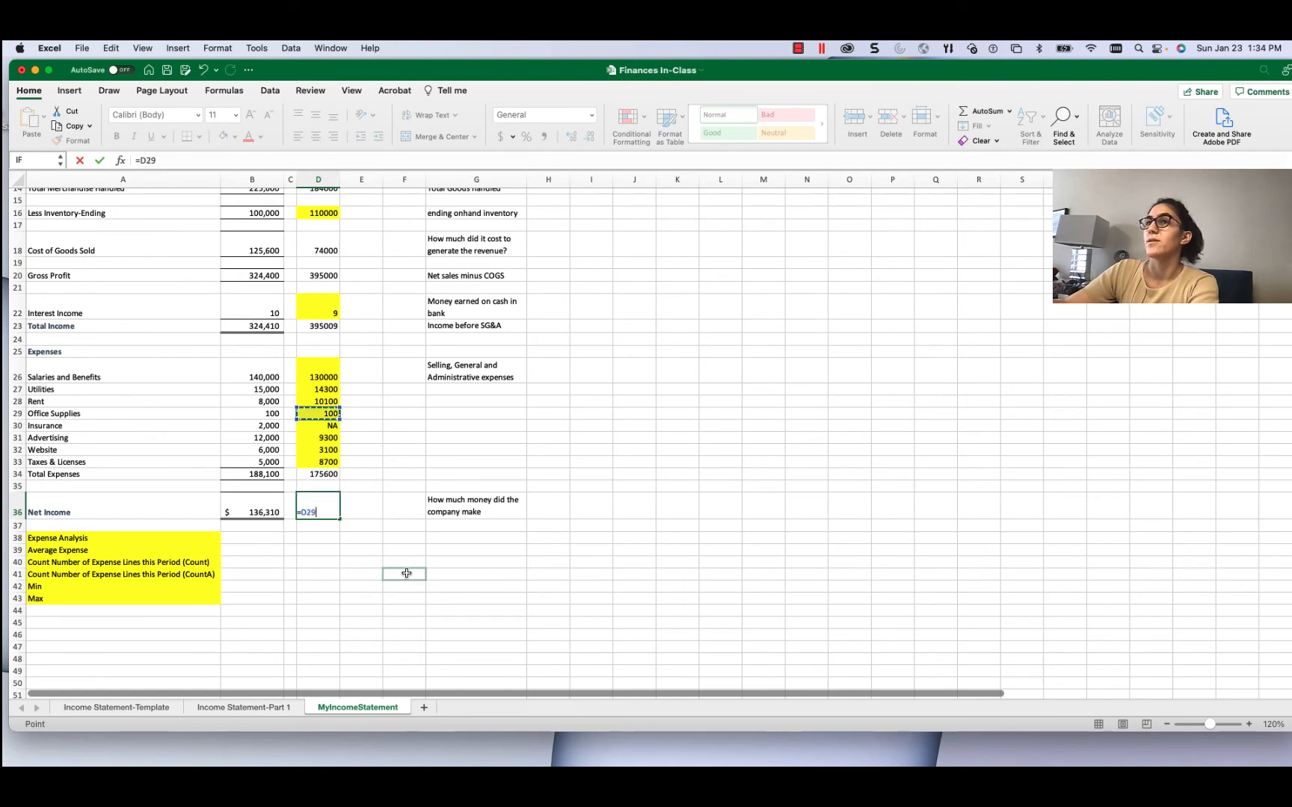
pyautogui.press('Up')
pyautogui.press('Up')
pyautogui.press('Up')
pyautogui.press('Up')
pyautogui.press('Up')
pyautogui.press('Up')
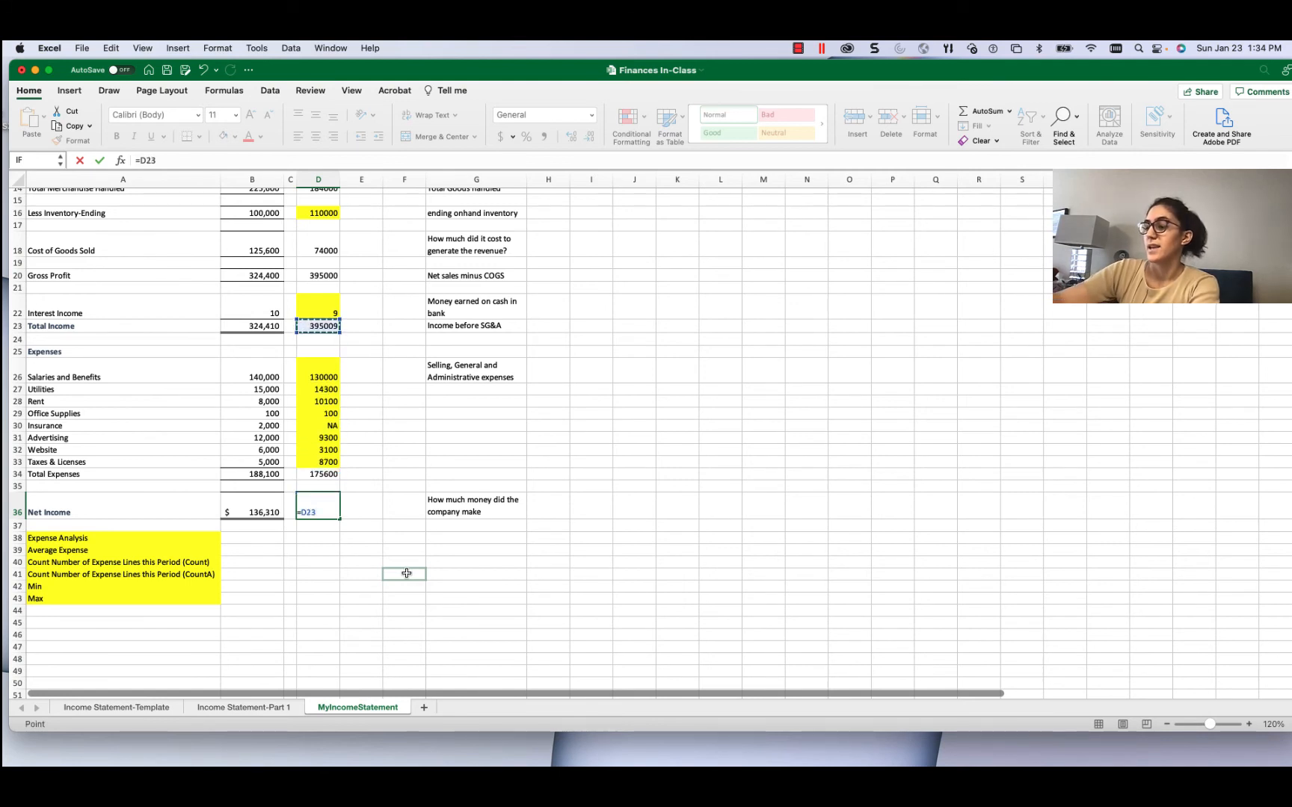
pyautogui.write('-')
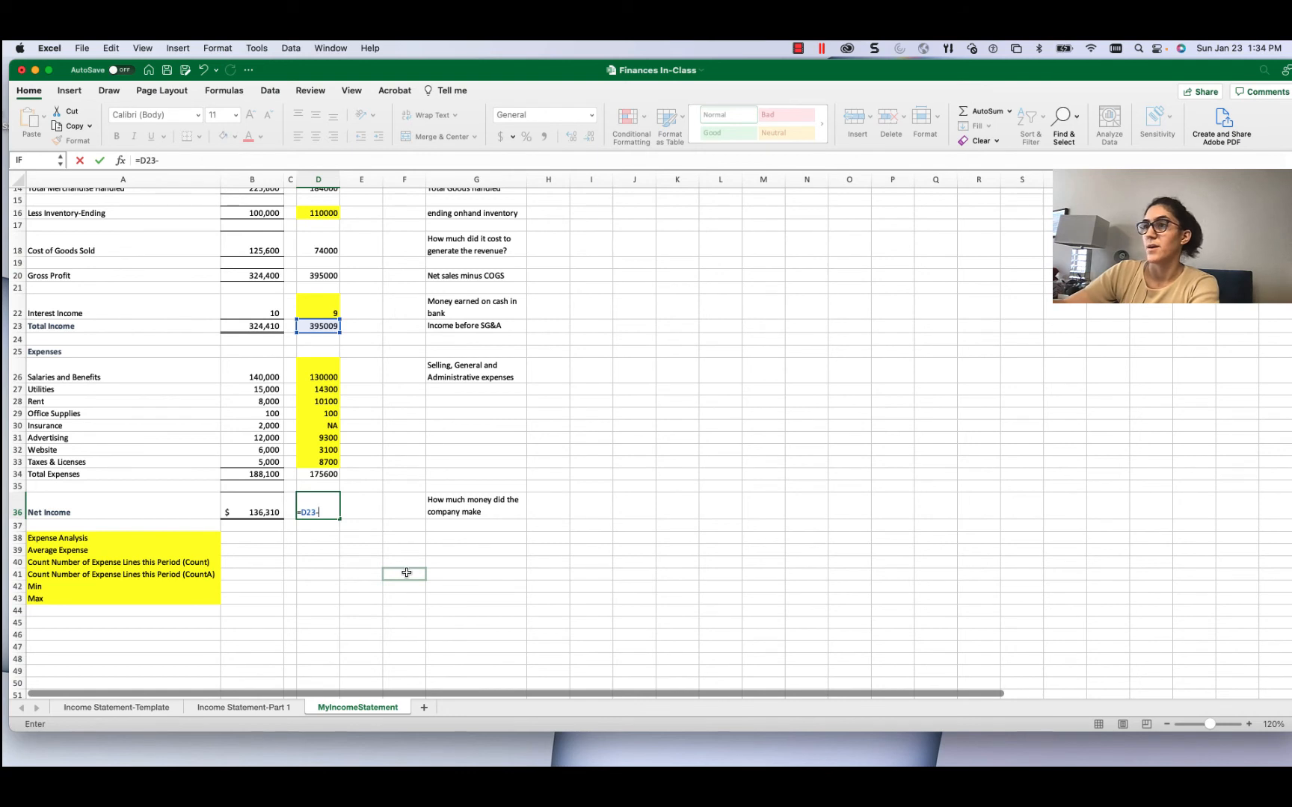
pyautogui.press('Up')
pyautogui.press('Up')
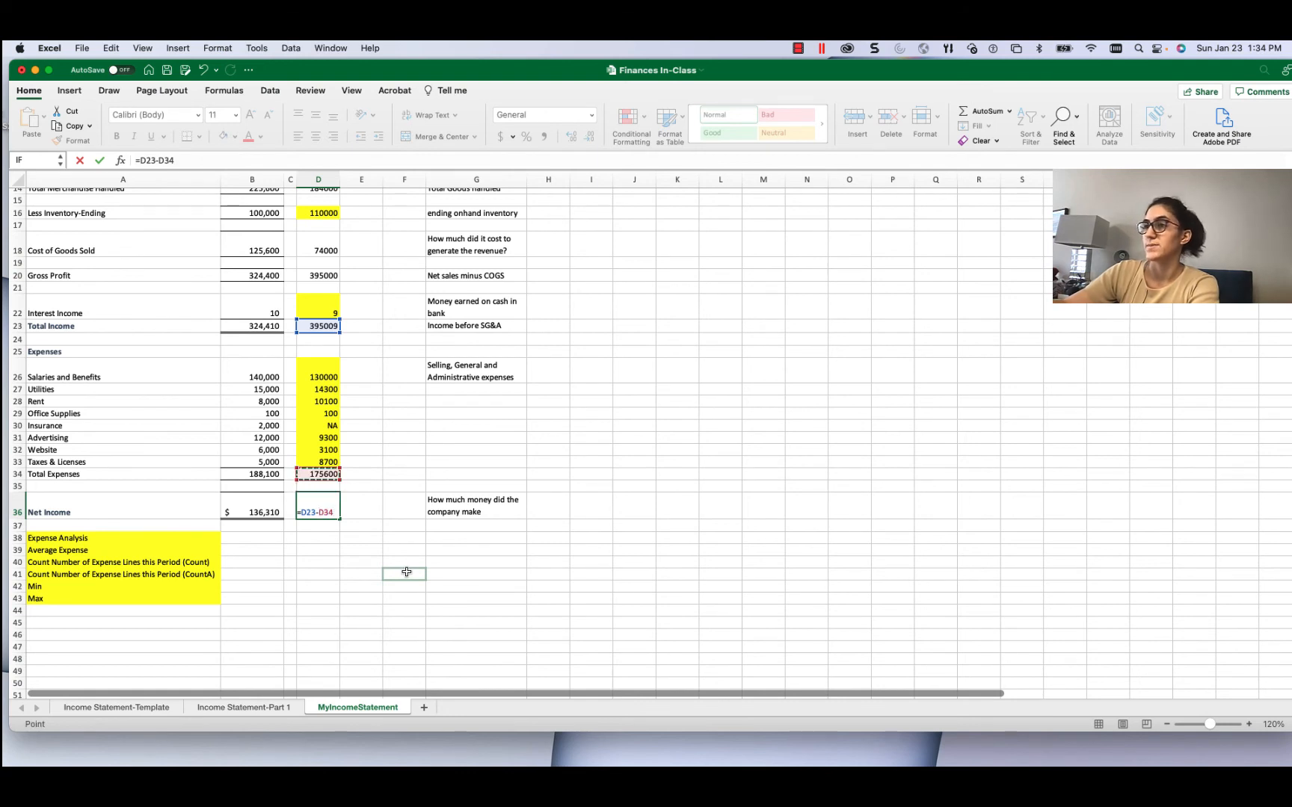
pyautogui.press('Return')
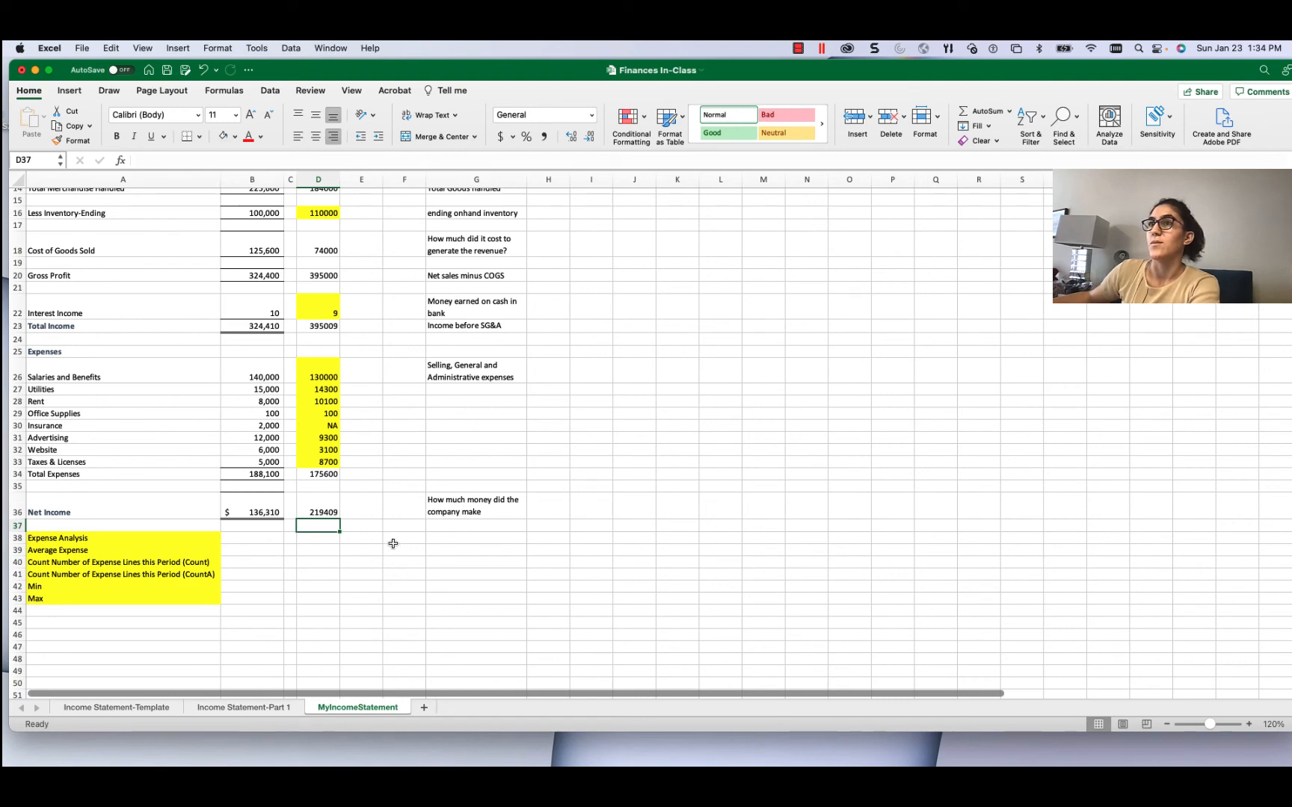
# - Compare the Q1 figures on MyIncomeStatement with those on the Income Statement-Part 1 sheet, from gross sales through net income
pyautogui.scroll(5, 374, 544)
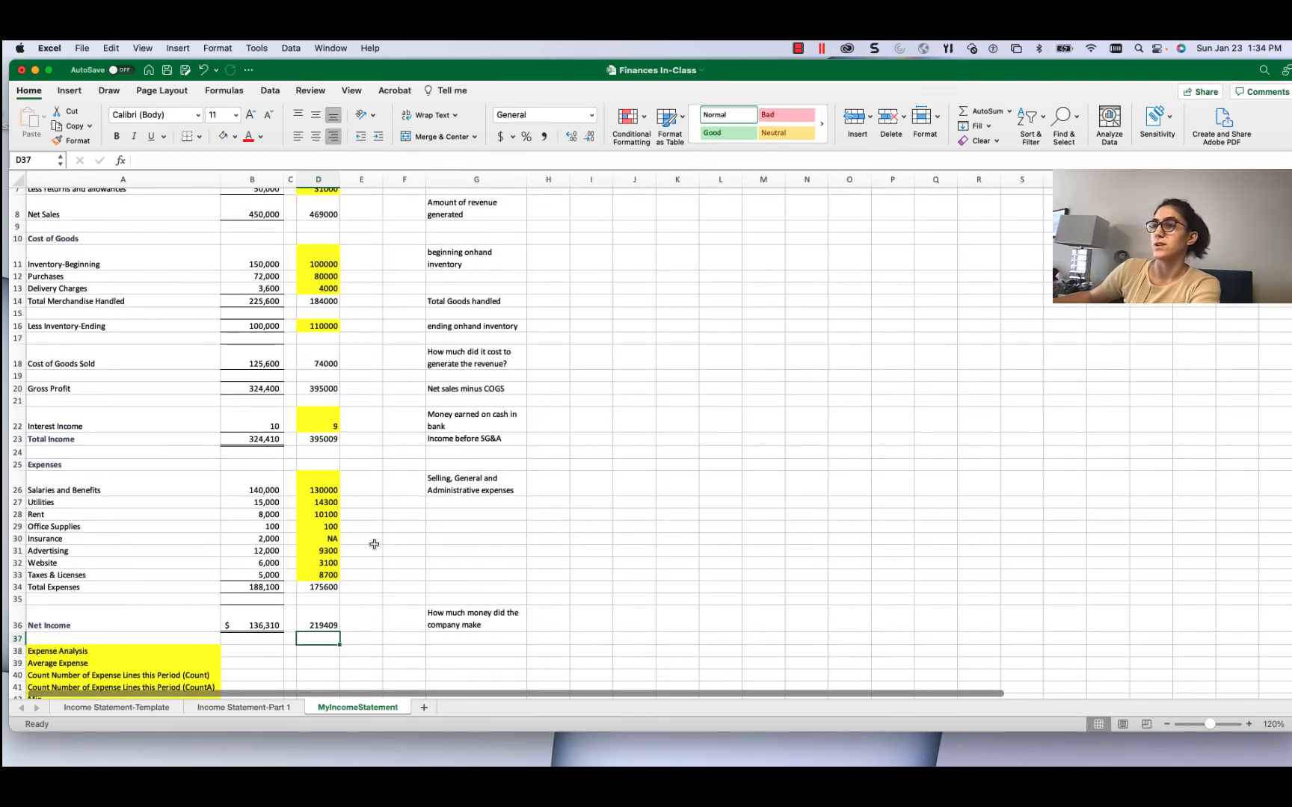
pyautogui.scroll(3, 370, 549)
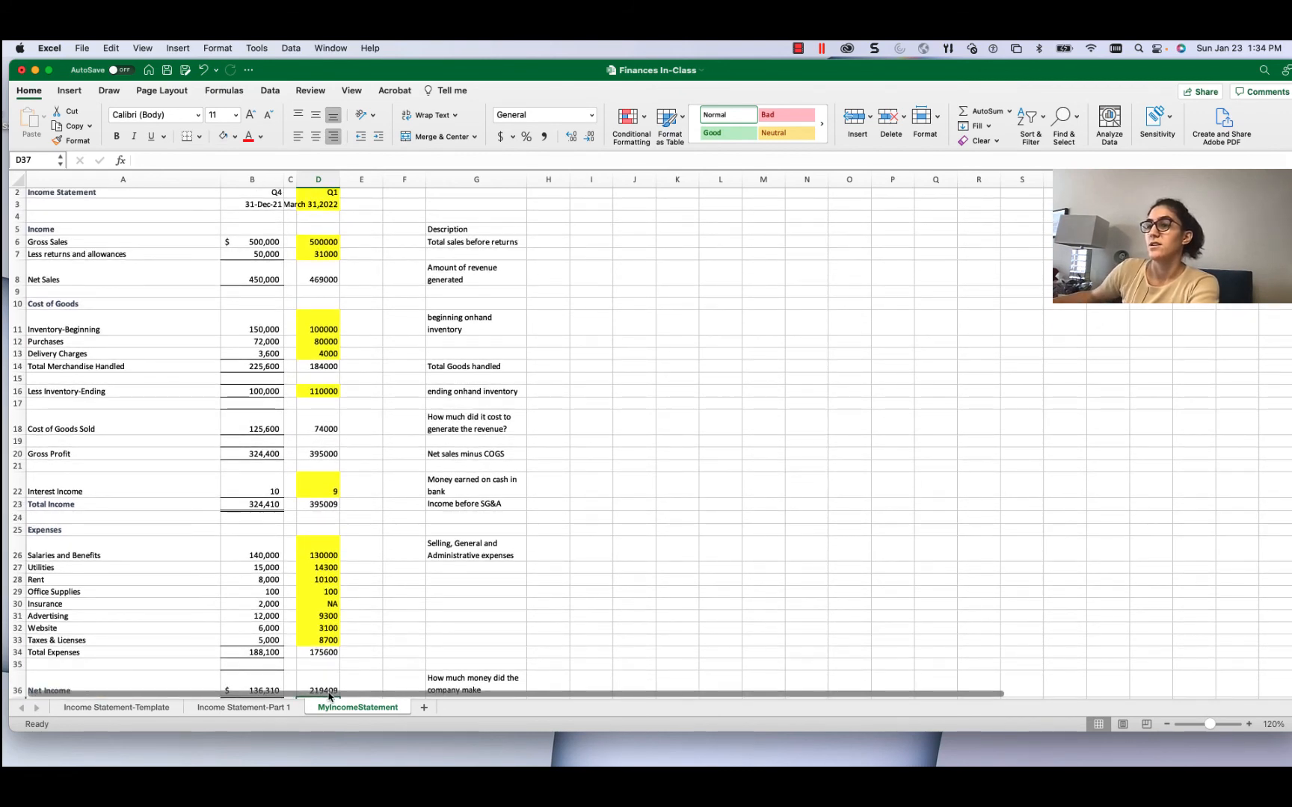
pyautogui.scroll(-1, 343, 681)
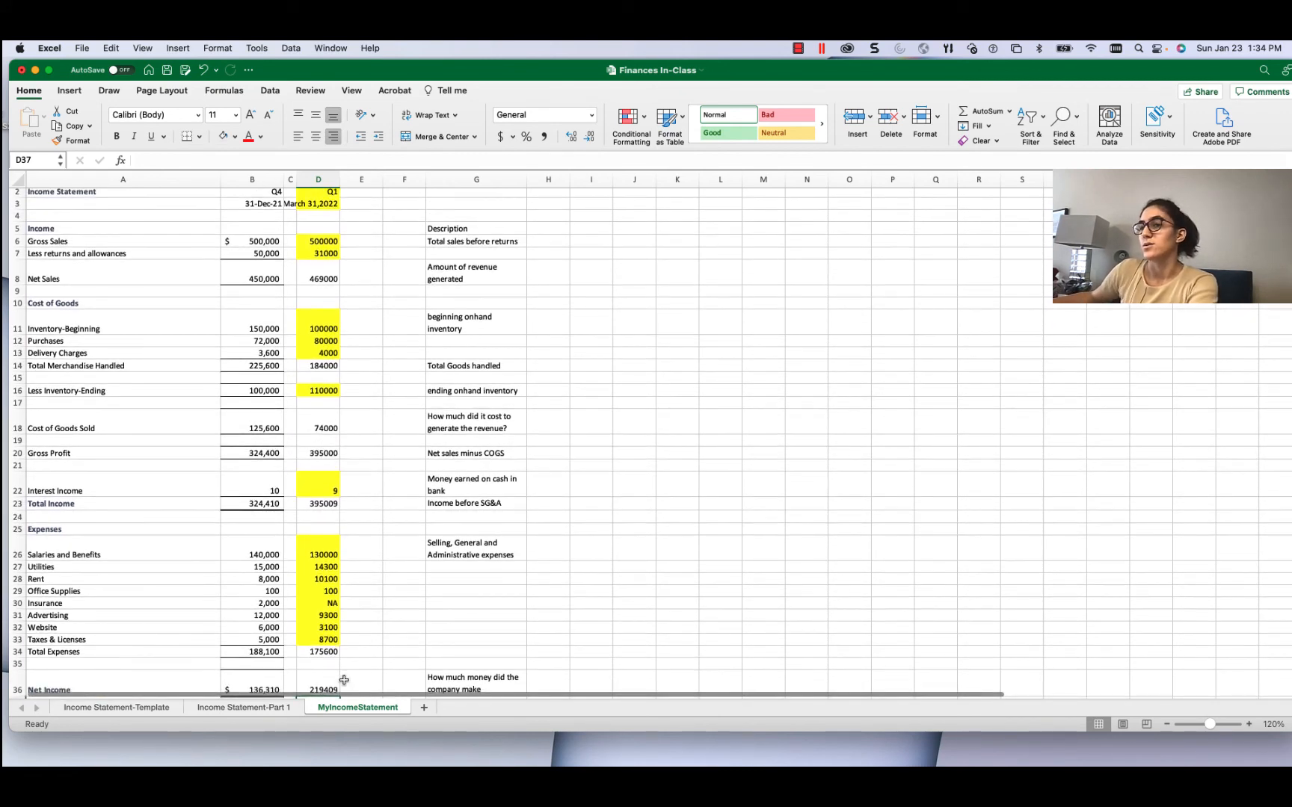
pyautogui.click(243, 708)
pyautogui.scroll(-3, 349, 670)
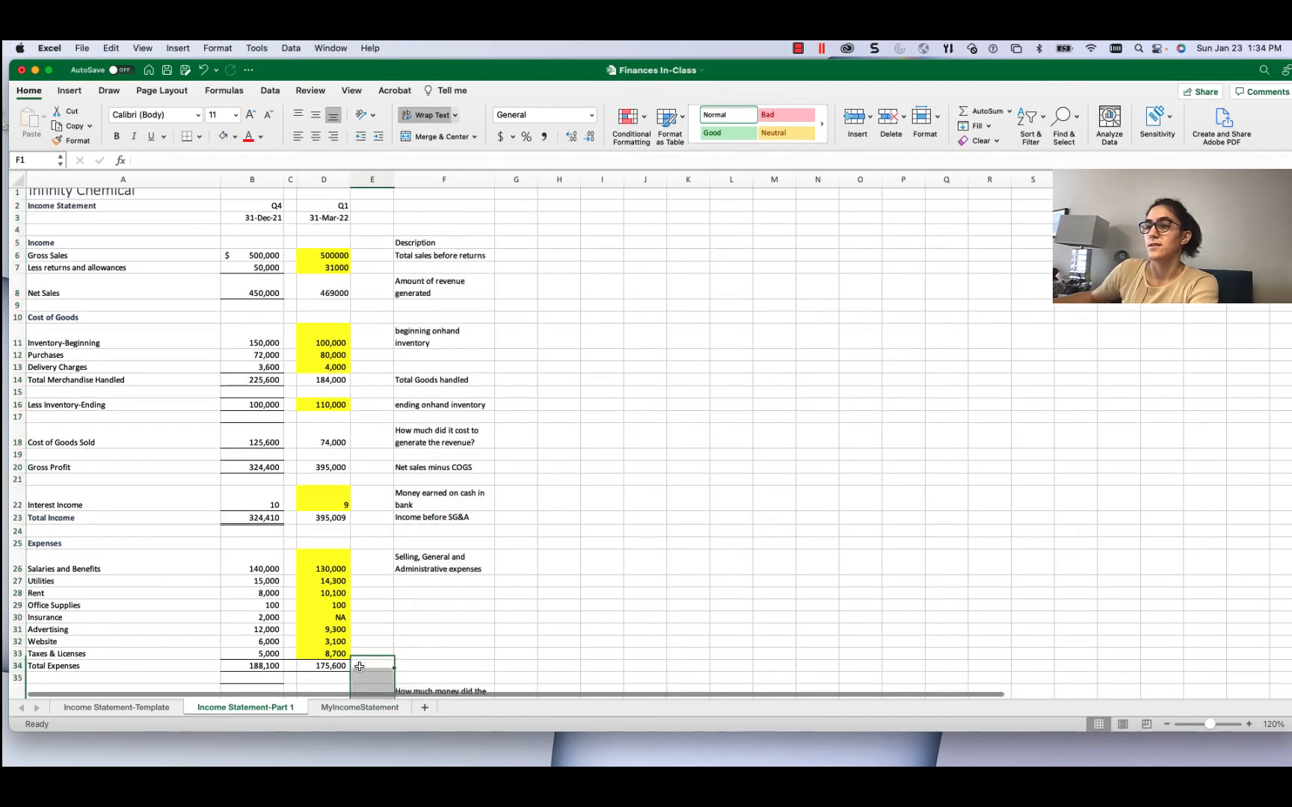
pyautogui.scroll(-2, 349, 670)
pyautogui.scroll(1, 367, 631)
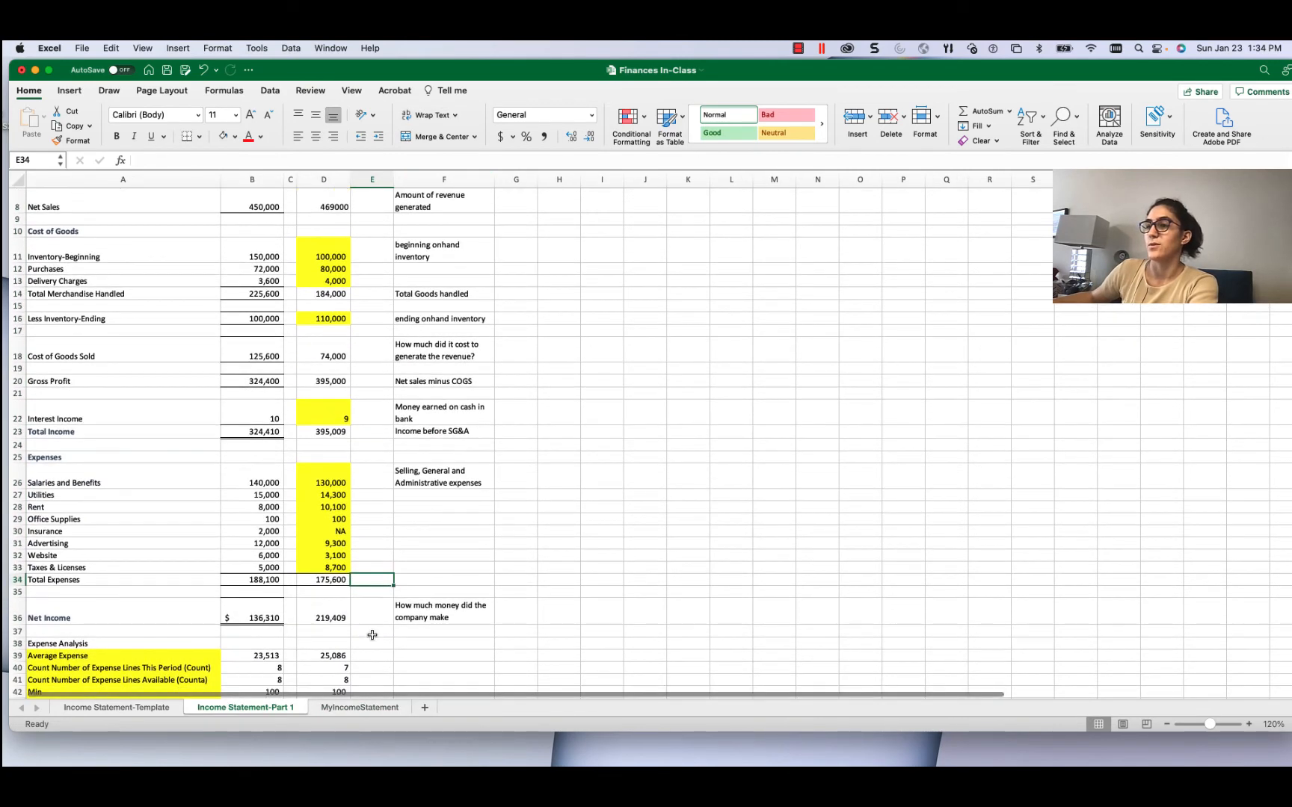
pyautogui.scroll(2, 370, 636)
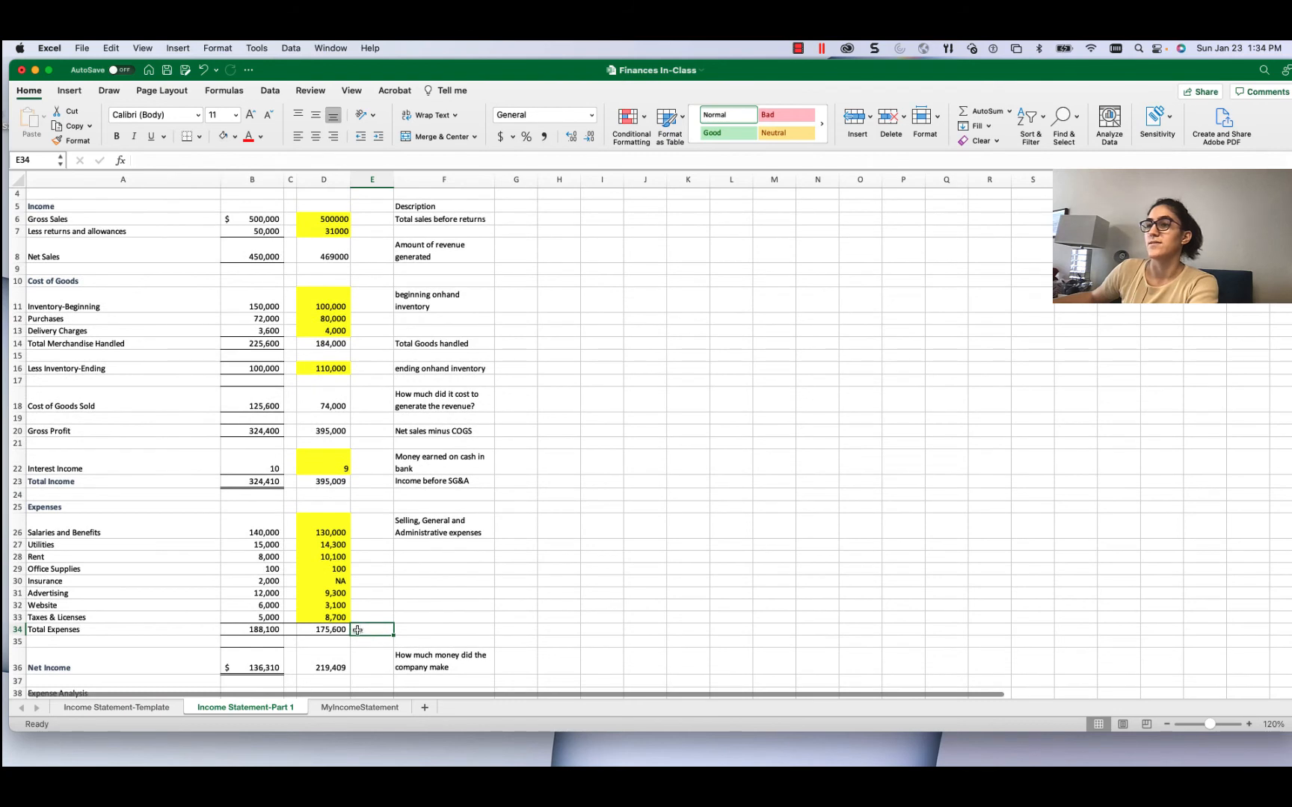
pyautogui.click(357, 710)
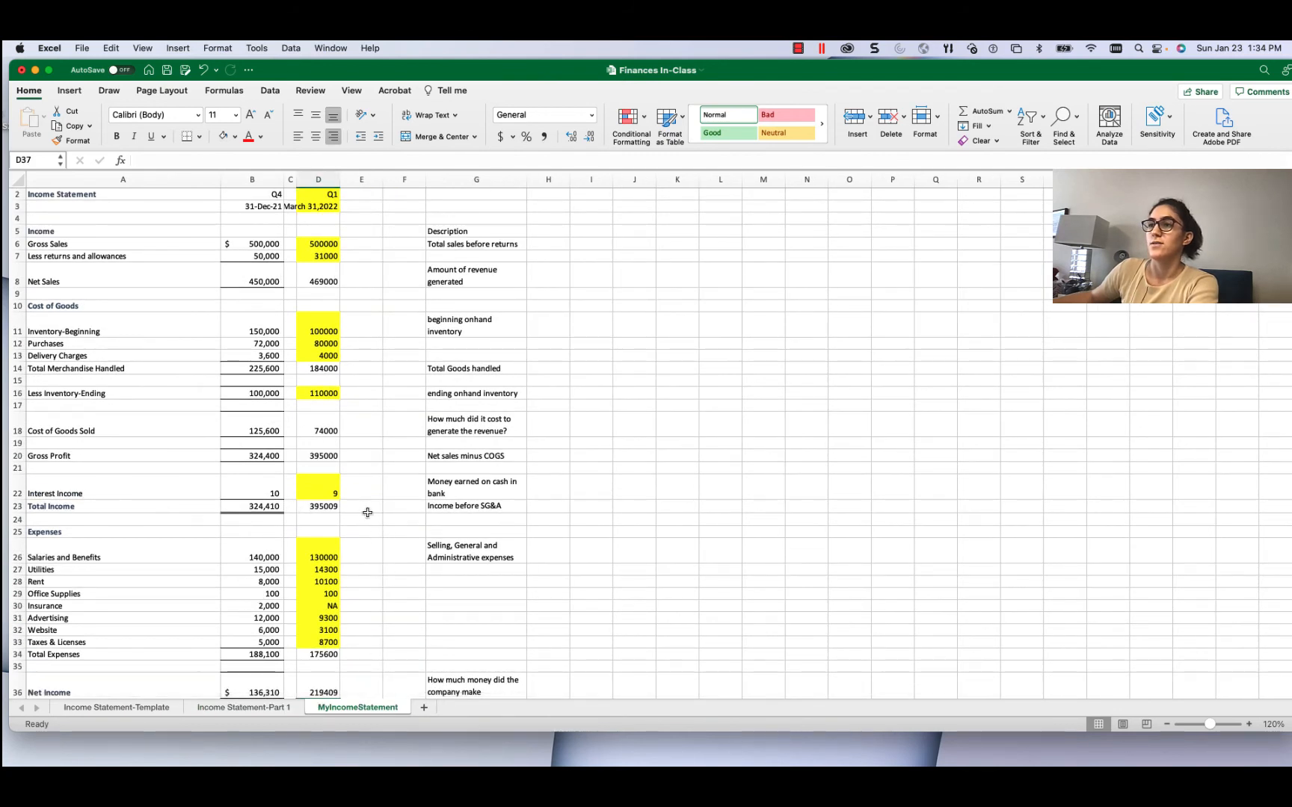
pyautogui.click(273, 712)
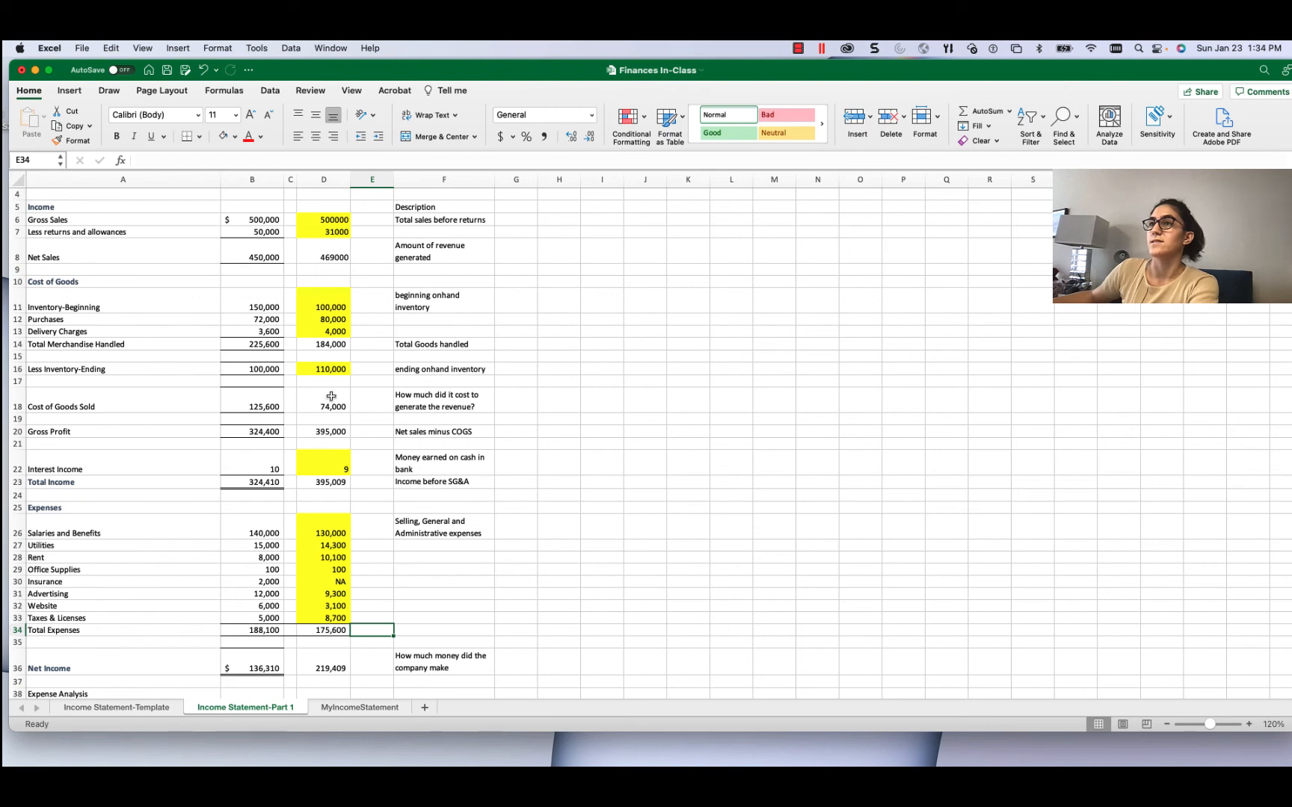
pyautogui.click(376, 707)
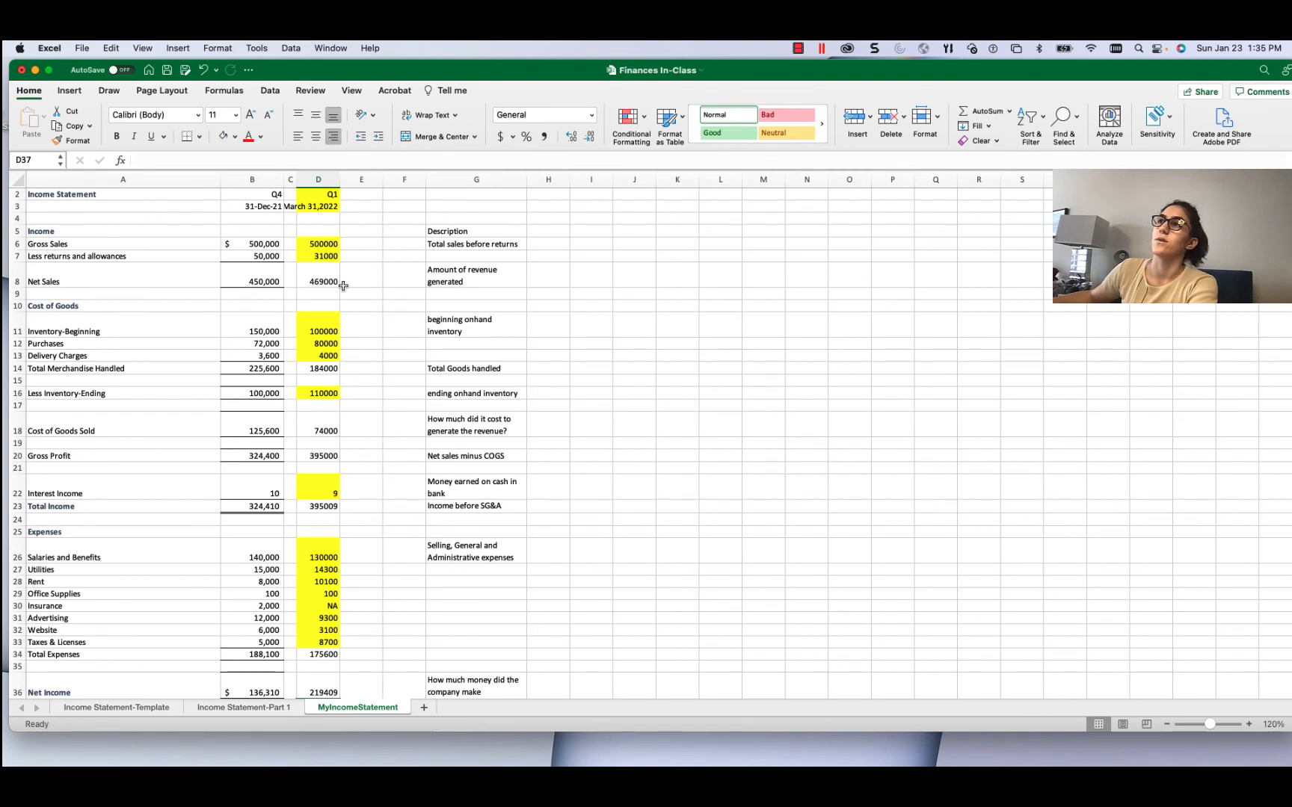
pyautogui.click(285, 708)
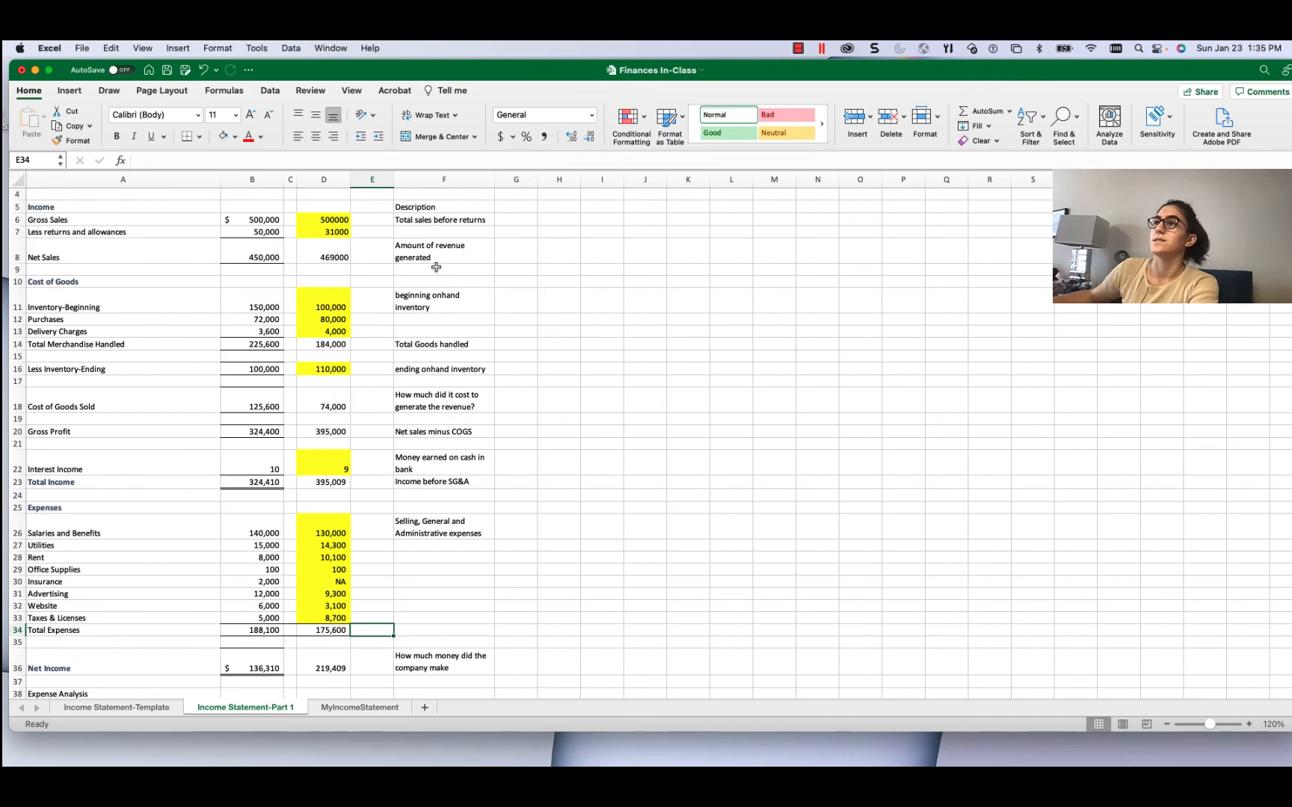
pyautogui.click(352, 707)
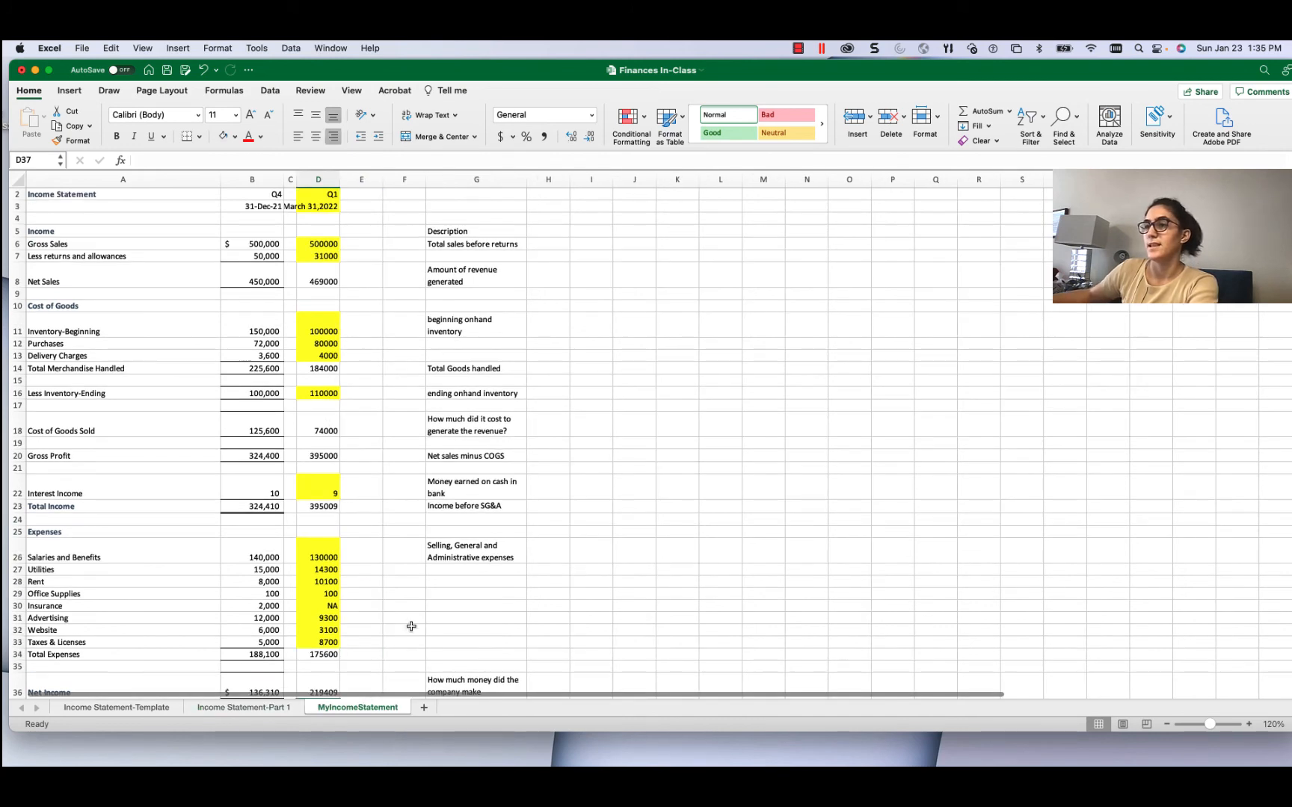
# - Calculate the Q1 Average Expense in D39 with =AVERAGE(D26:D33), covering Salaries and Benefits through Taxes & Licenses
pyautogui.scroll(-5, 412, 620)
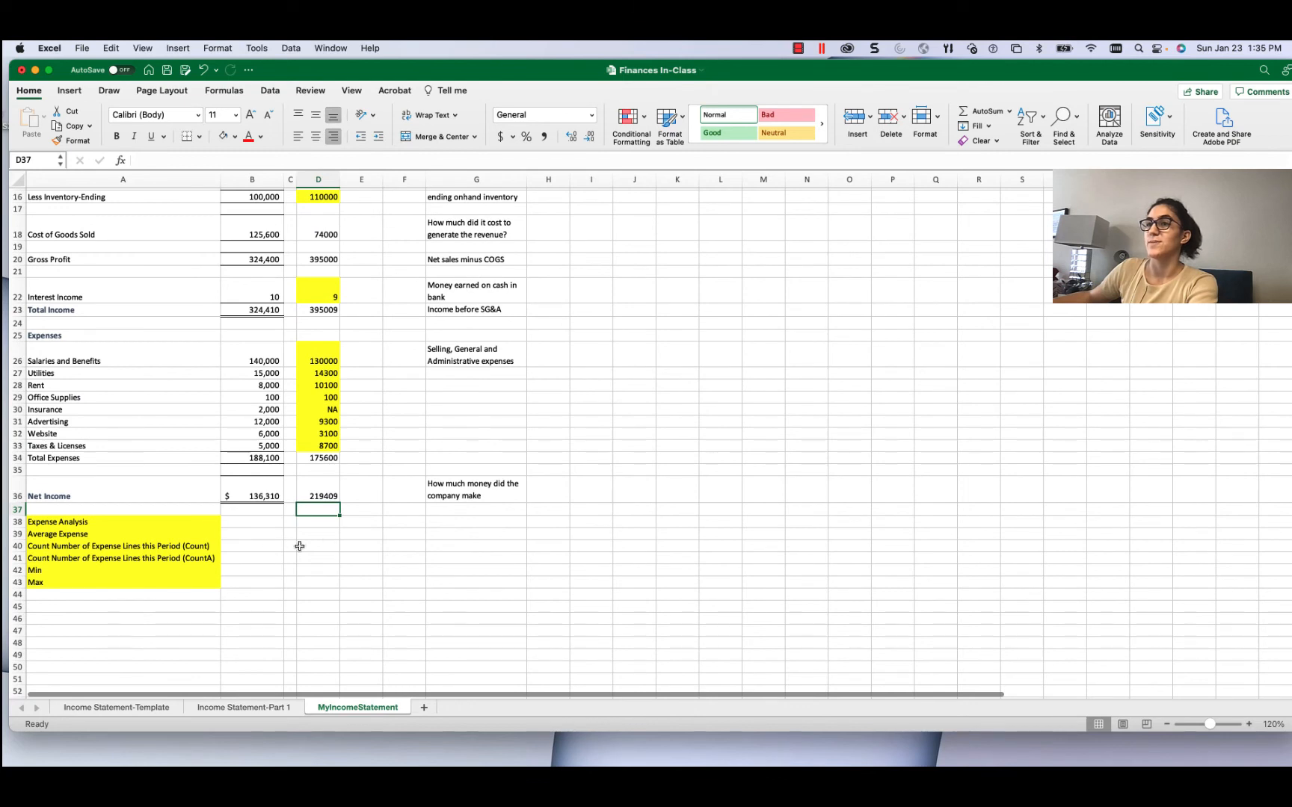
pyautogui.click(328, 535)
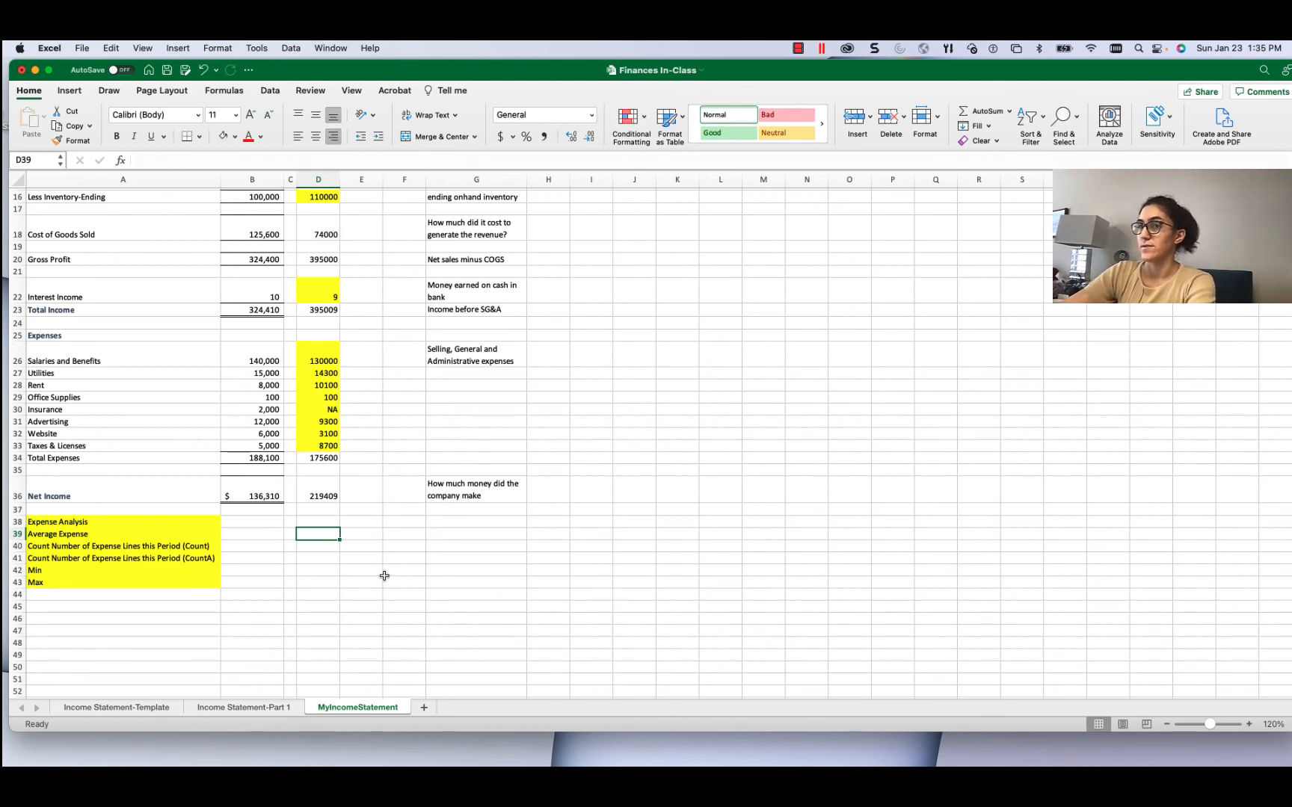
pyautogui.write('=')
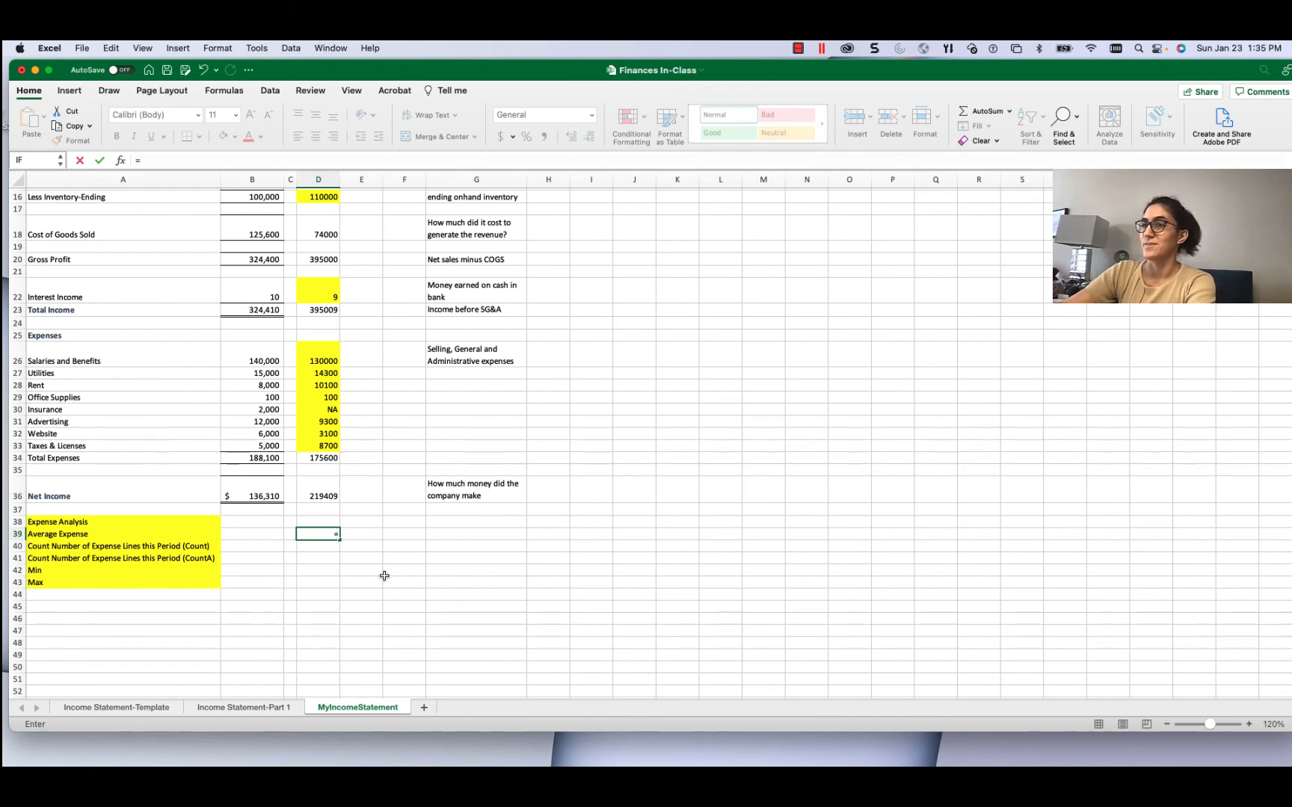
pyautogui.write('a')
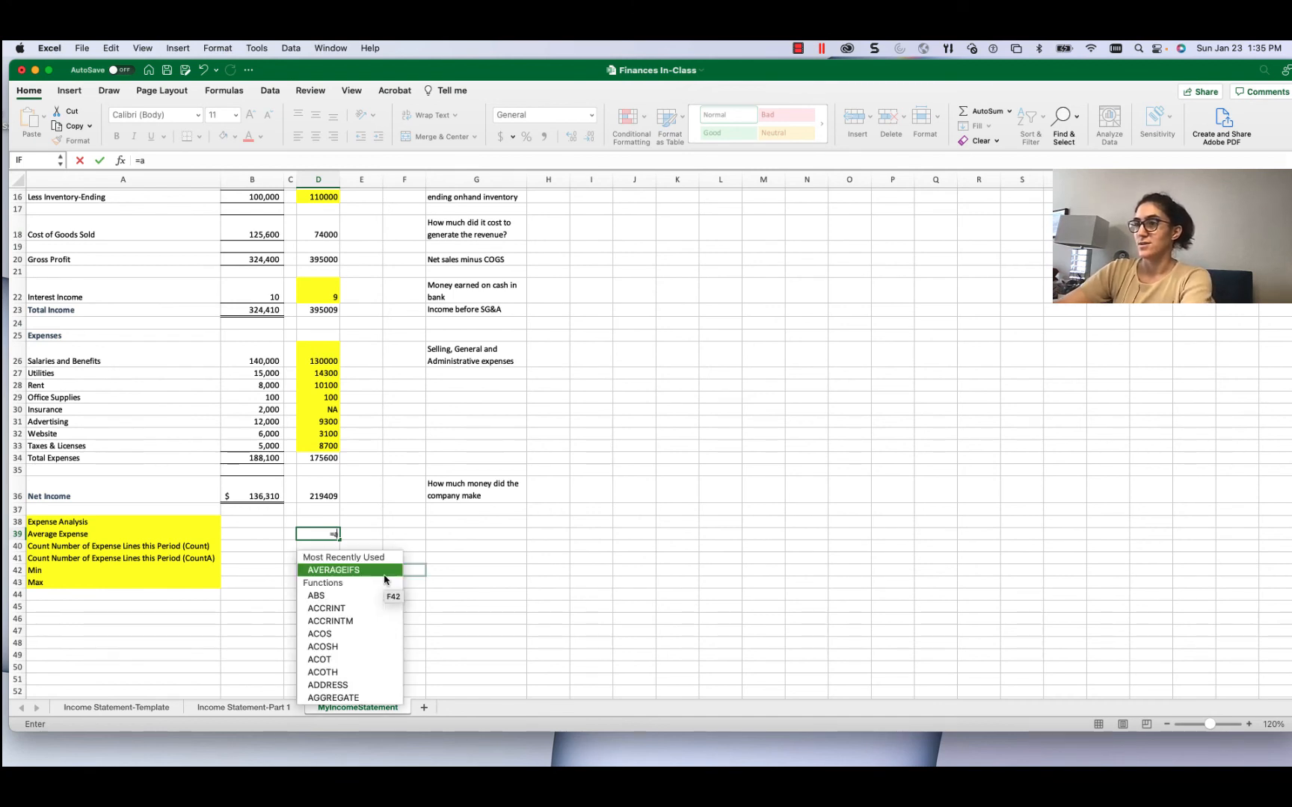
pyautogui.write('verage(')
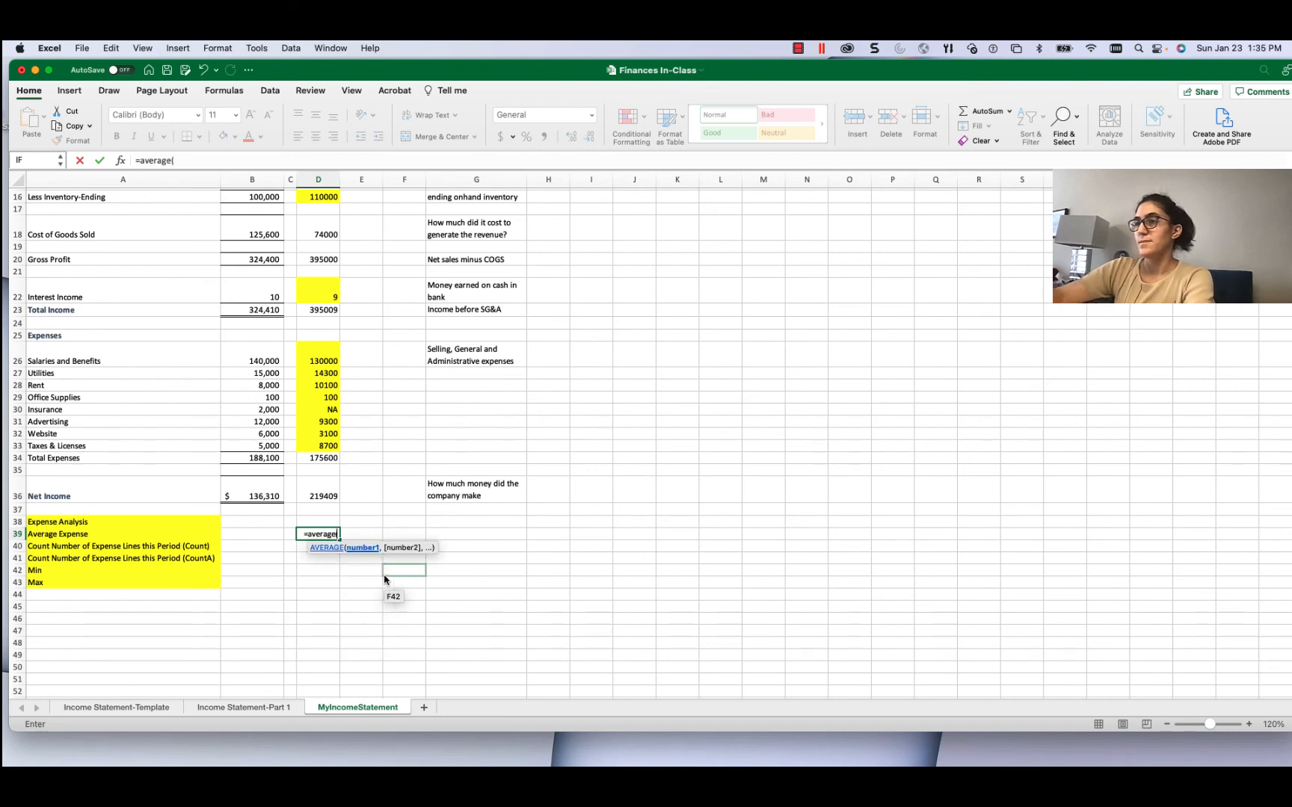
pyautogui.press('Up')
pyautogui.press('Up')
pyautogui.press('Up')
pyautogui.press('Up')
pyautogui.press('Up')
pyautogui.press('Up')
pyautogui.press('Up')
pyautogui.press('Up')
pyautogui.press('Up')
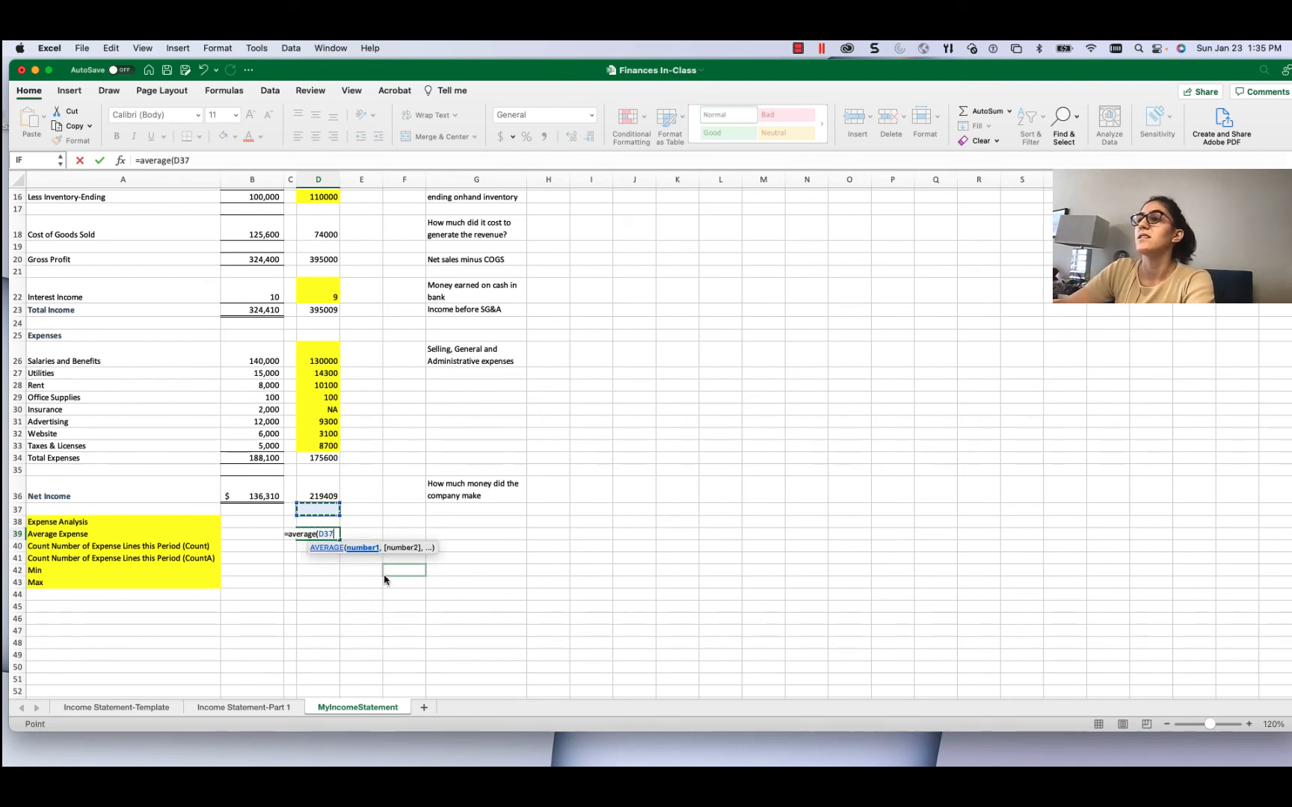
pyautogui.press('Up')
pyautogui.press('Up')
pyautogui.press('Up')
pyautogui.press('Up')
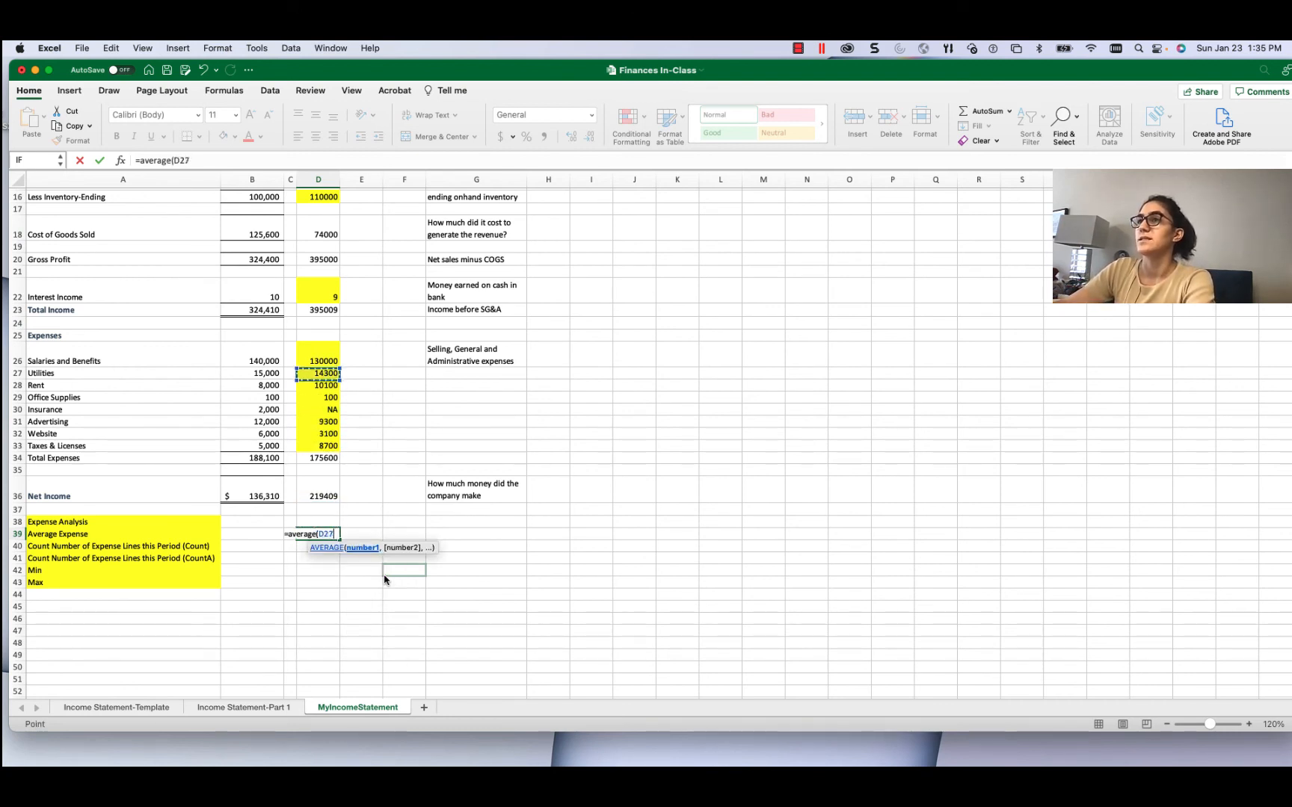
pyautogui.hotkey('shift', 'Down')
pyautogui.hotkey('shift', 'Down')
pyautogui.hotkey('shift', 'Down')
pyautogui.hotkey('shift', 'Down')
pyautogui.hotkey('shift', 'Down')
pyautogui.hotkey('shift', 'Down')
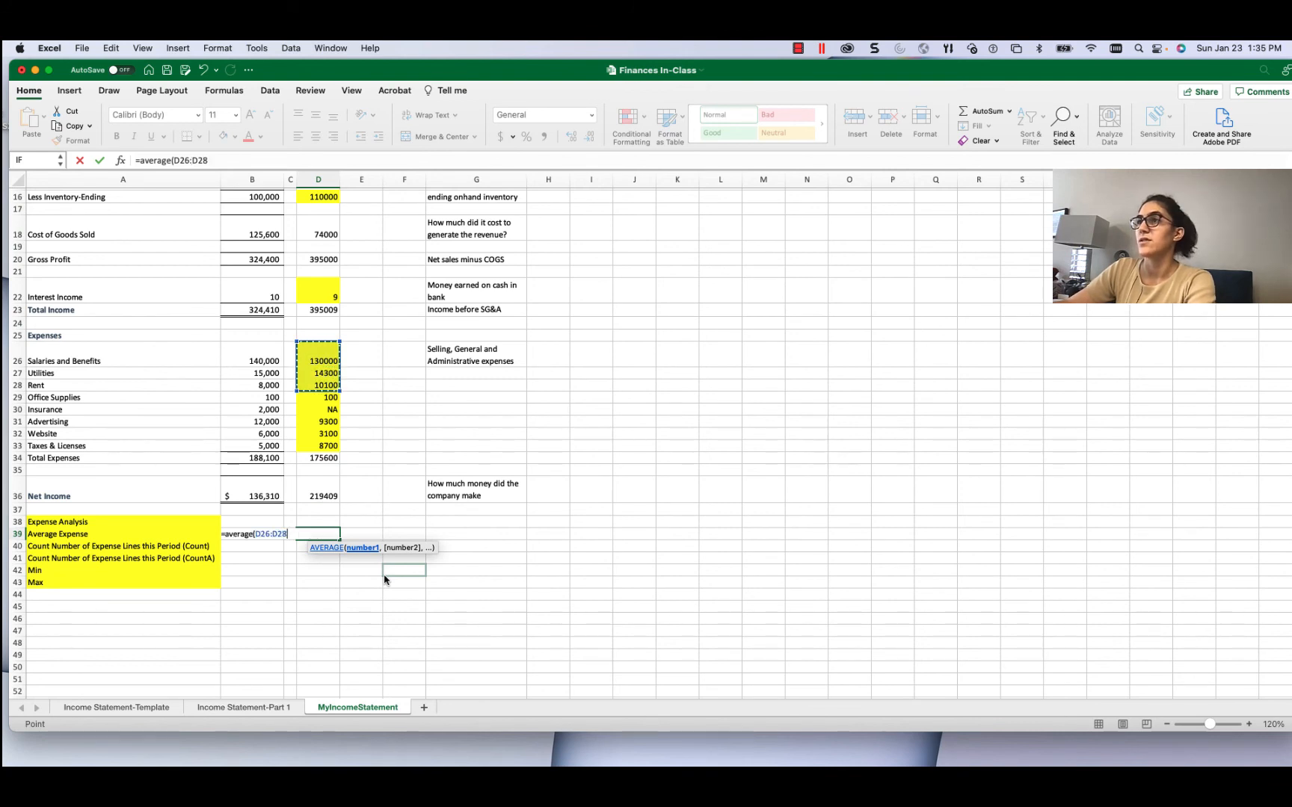
pyautogui.hotkey('shift', 'Down')
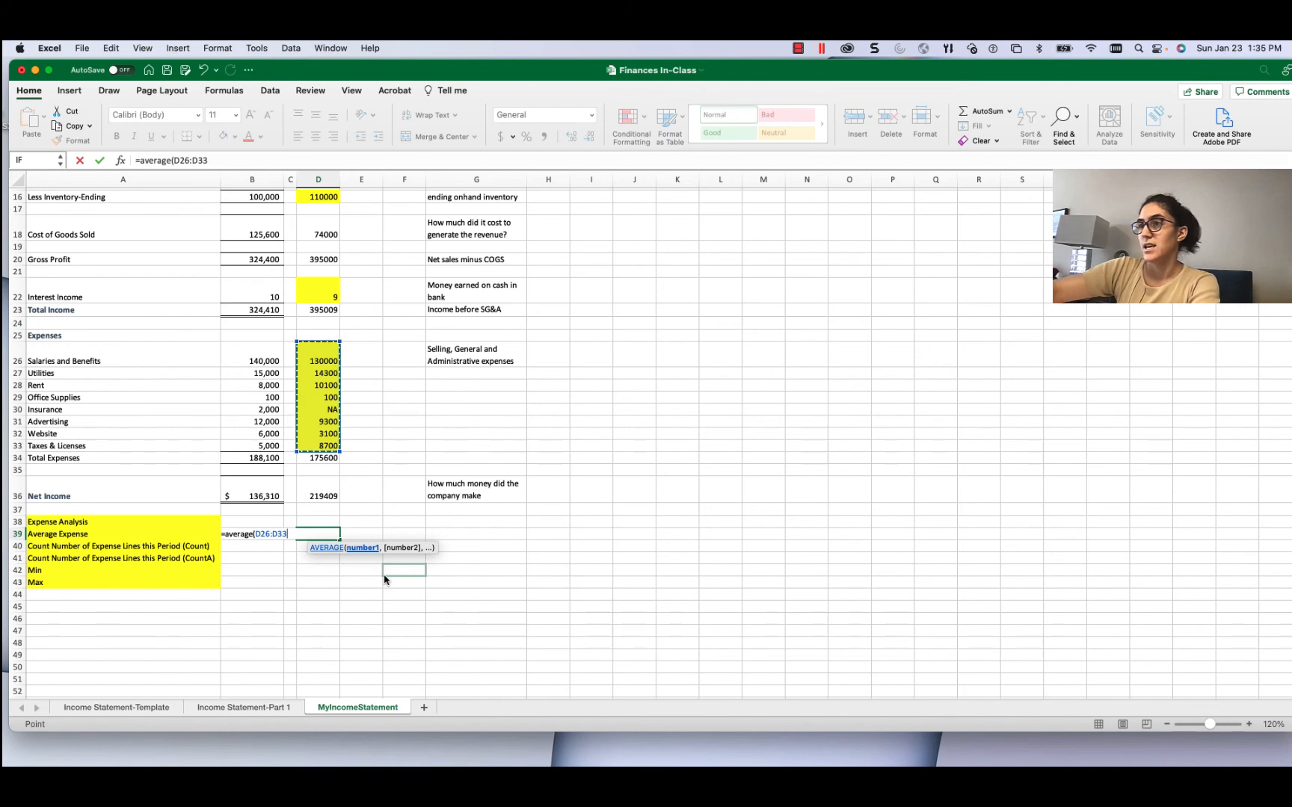
pyautogui.write(')')
pyautogui.press('Return')
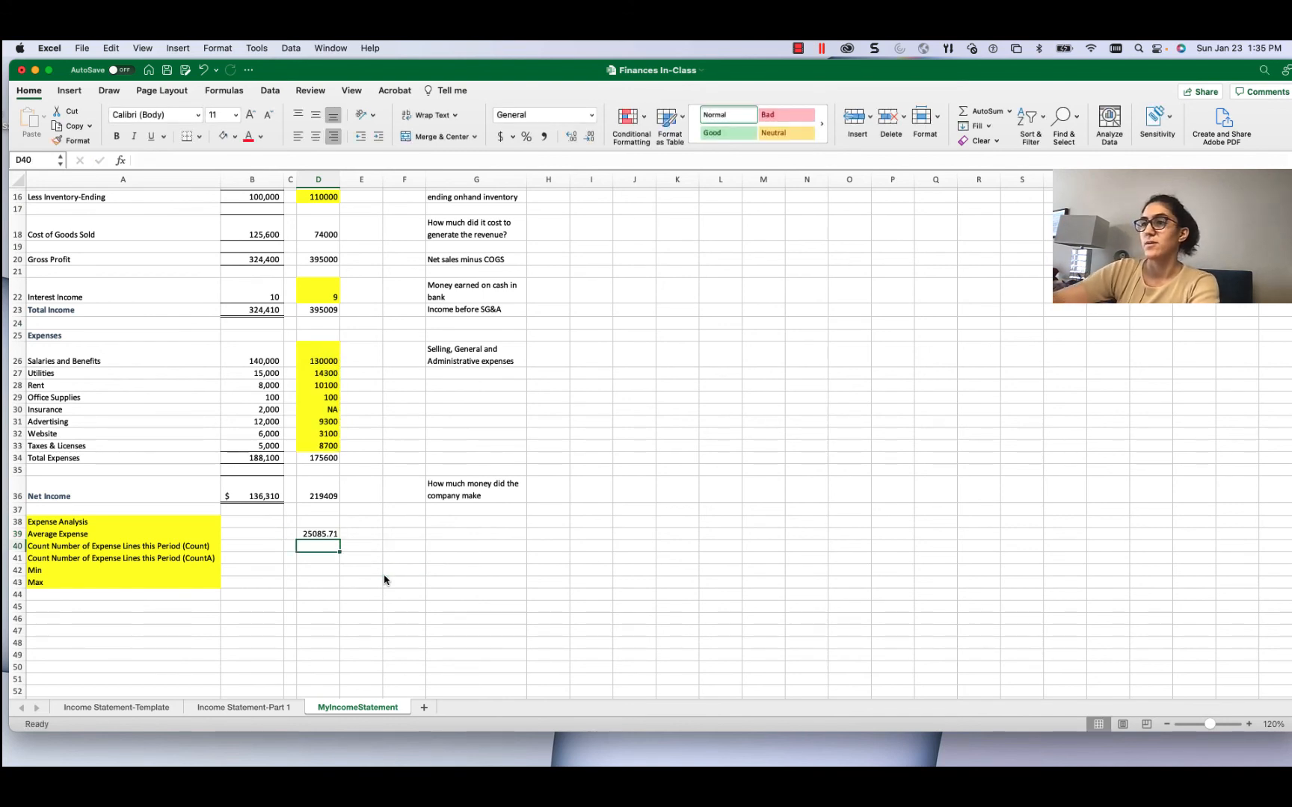
# - Count the numeric Q1 expense lines in D40 with =COUNT(D26:D33), covering Salaries and Benefits through Taxes & Licenses
pyautogui.write('=')
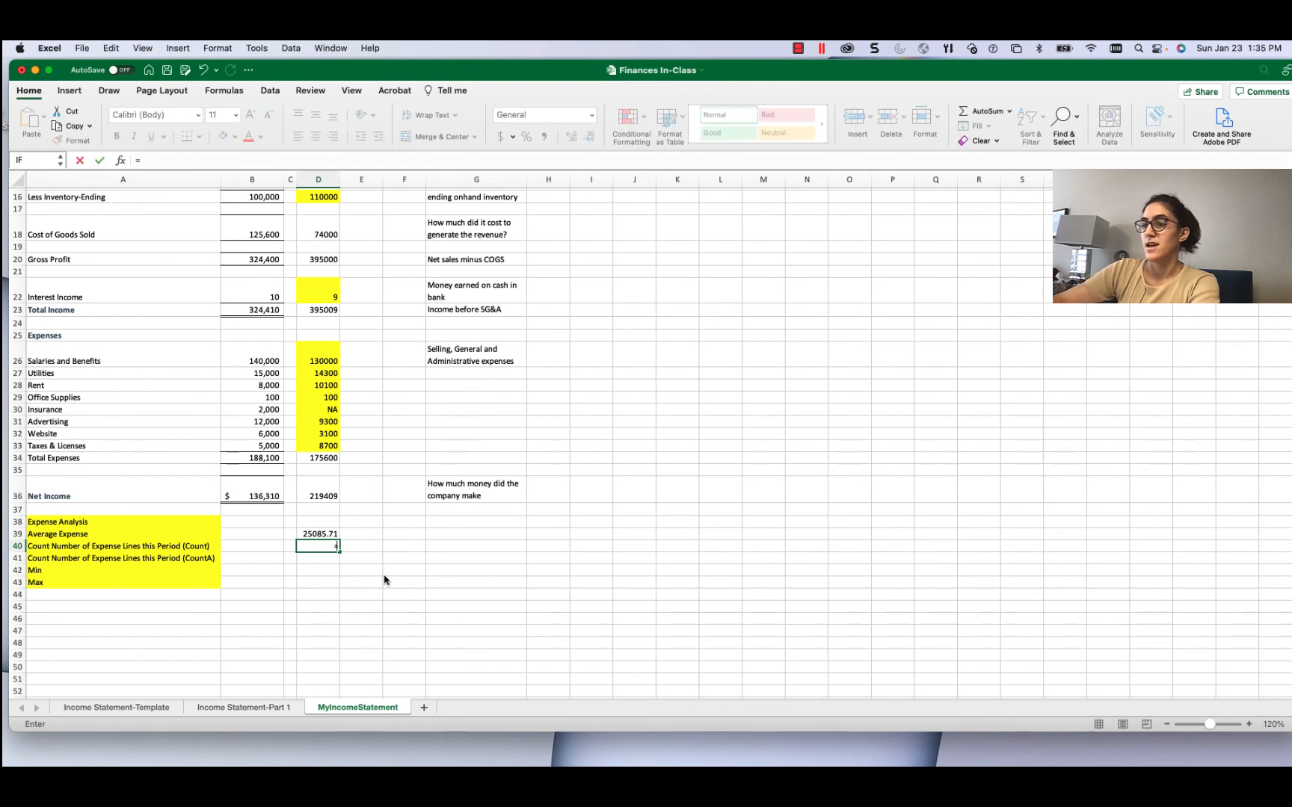
pyautogui.write('coun')
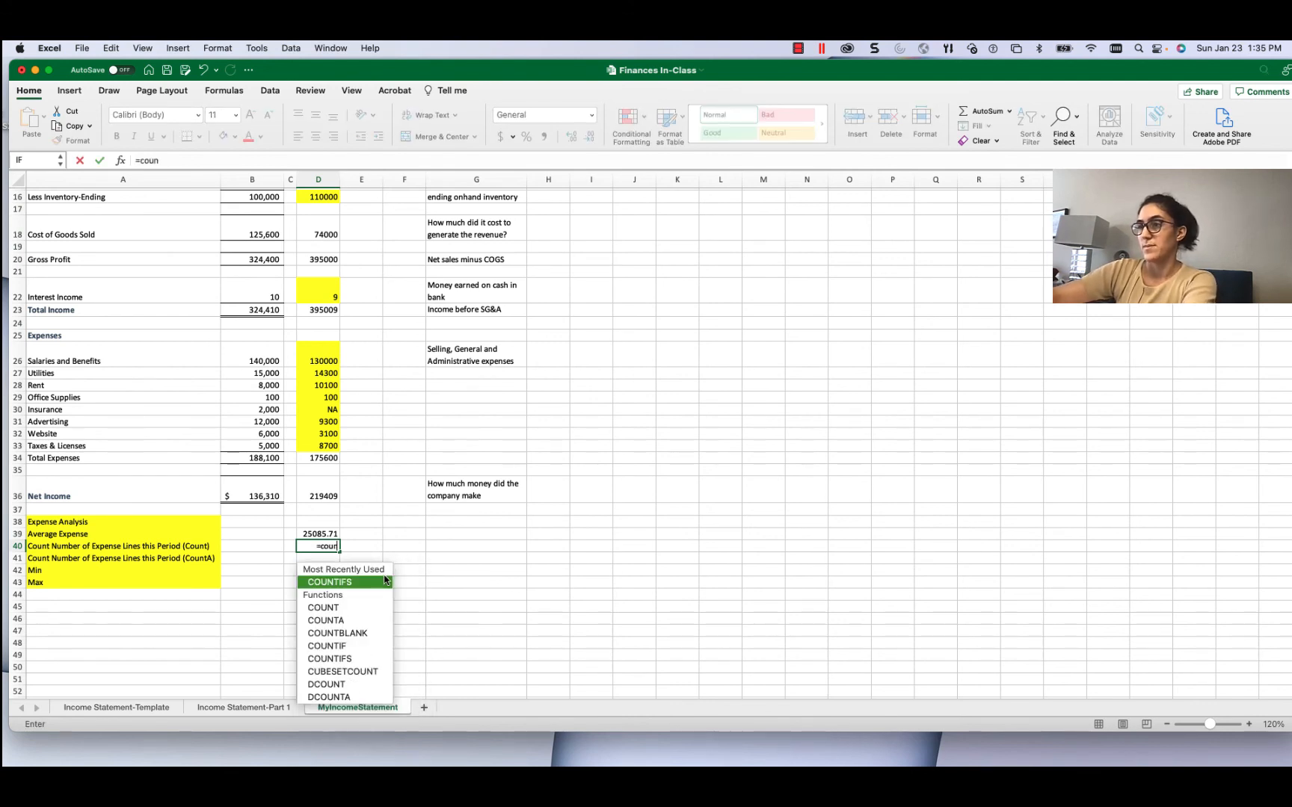
pyautogui.write('t(')
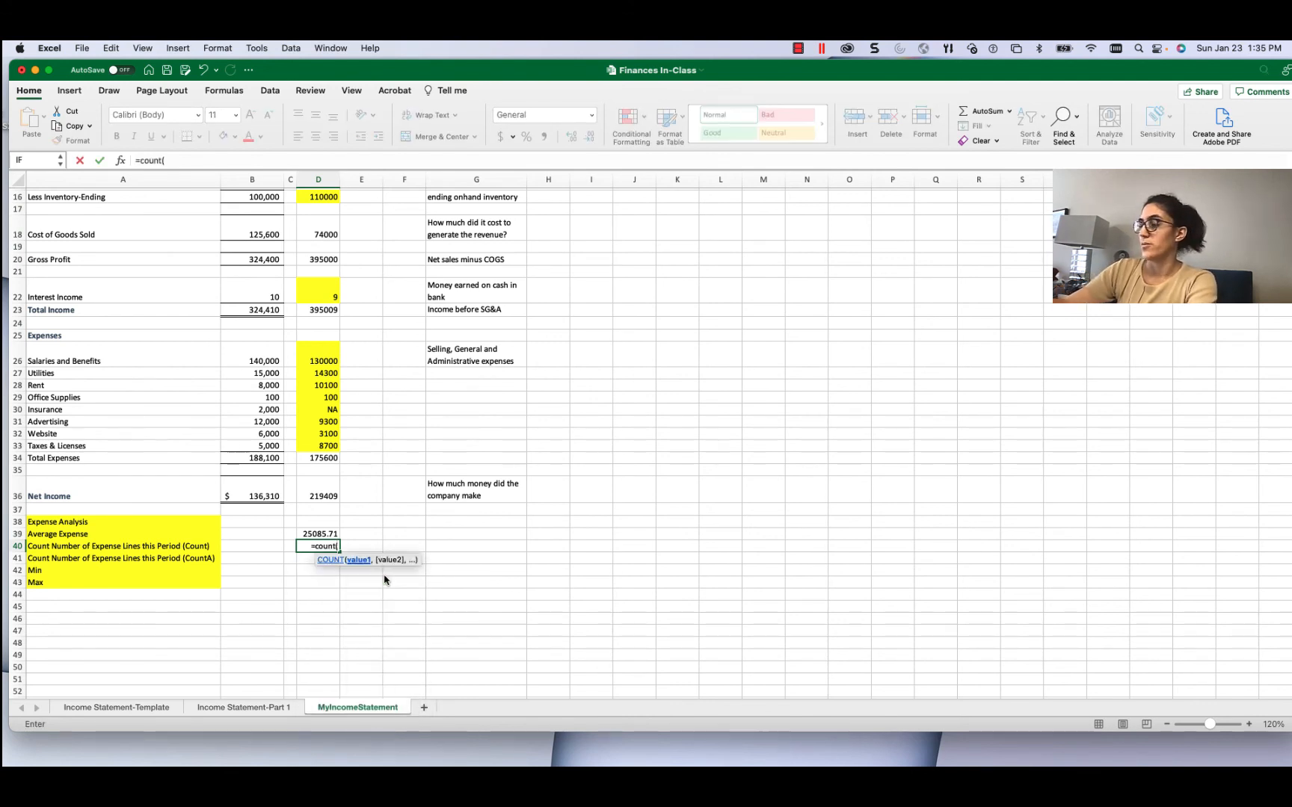
pyautogui.press('Up')
pyautogui.press('Up')
pyautogui.press('Up')
pyautogui.press('Up')
pyautogui.press('Up')
pyautogui.press('Up')
pyautogui.press('Up')
pyautogui.press('Up')
pyautogui.press('Up')
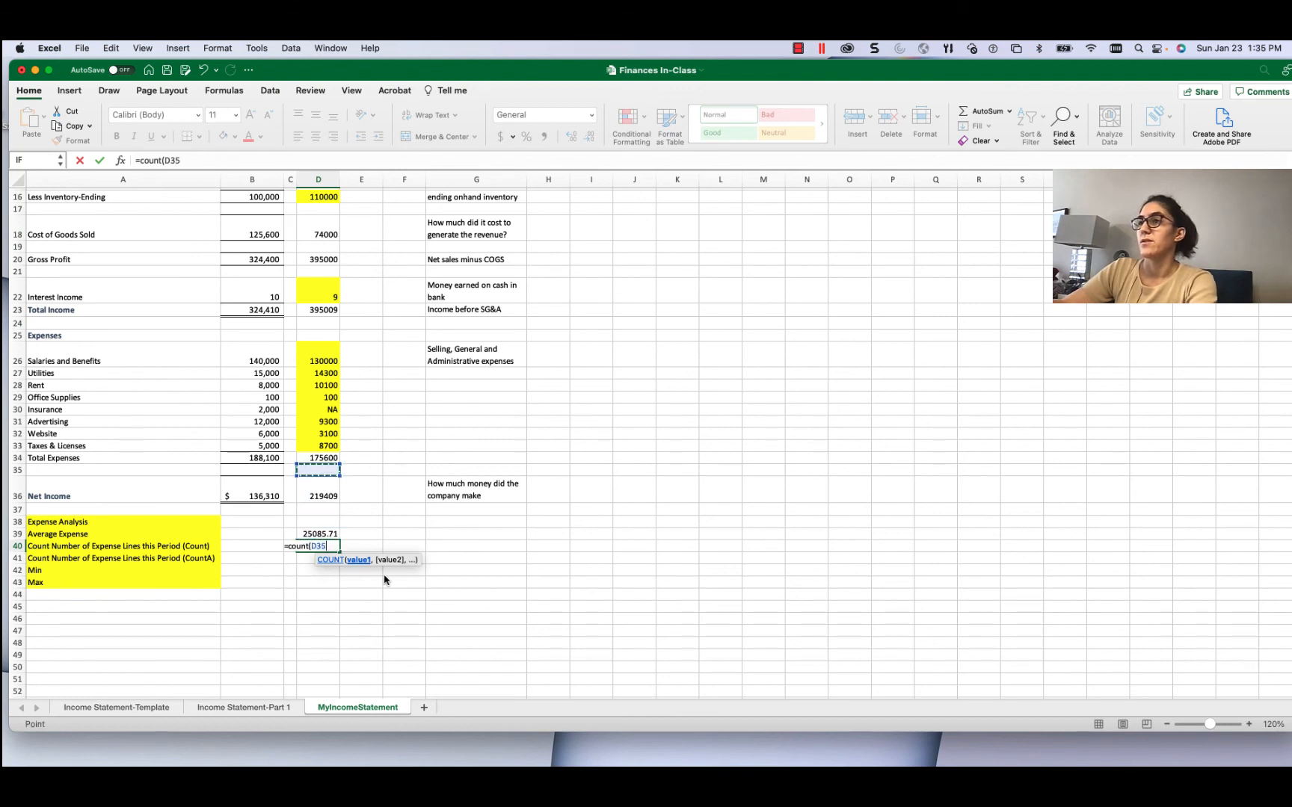
pyautogui.press('Up')
pyautogui.press('Up')
pyautogui.press('Up')
pyautogui.press('Up')
pyautogui.press('Up')
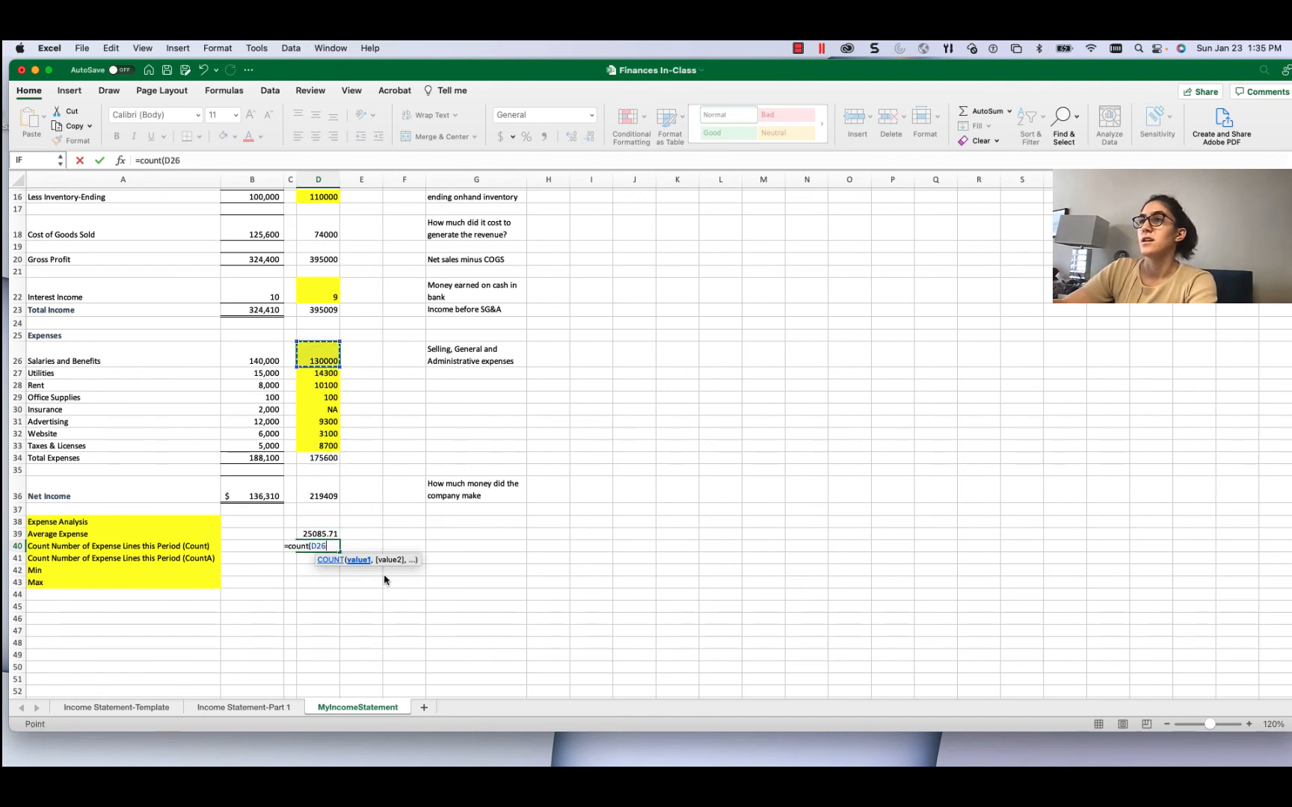
pyautogui.hotkey('shift', 'Down')
pyautogui.hotkey('shift', 'Down')
pyautogui.hotkey('shift', 'Down')
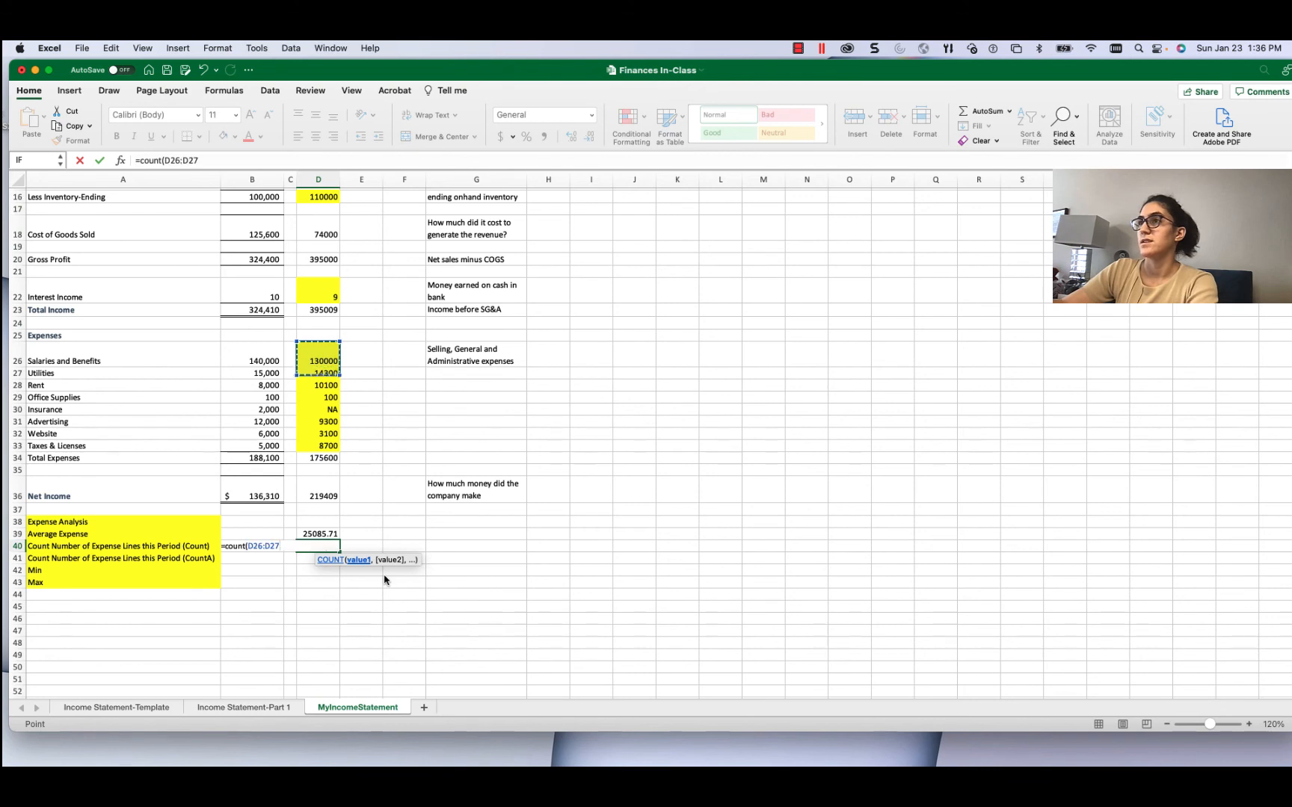
pyautogui.hotkey('shift', 'Down')
pyautogui.hotkey('shift', 'Down')
pyautogui.hotkey('shift', 'Down')
pyautogui.hotkey('shift', 'Down')
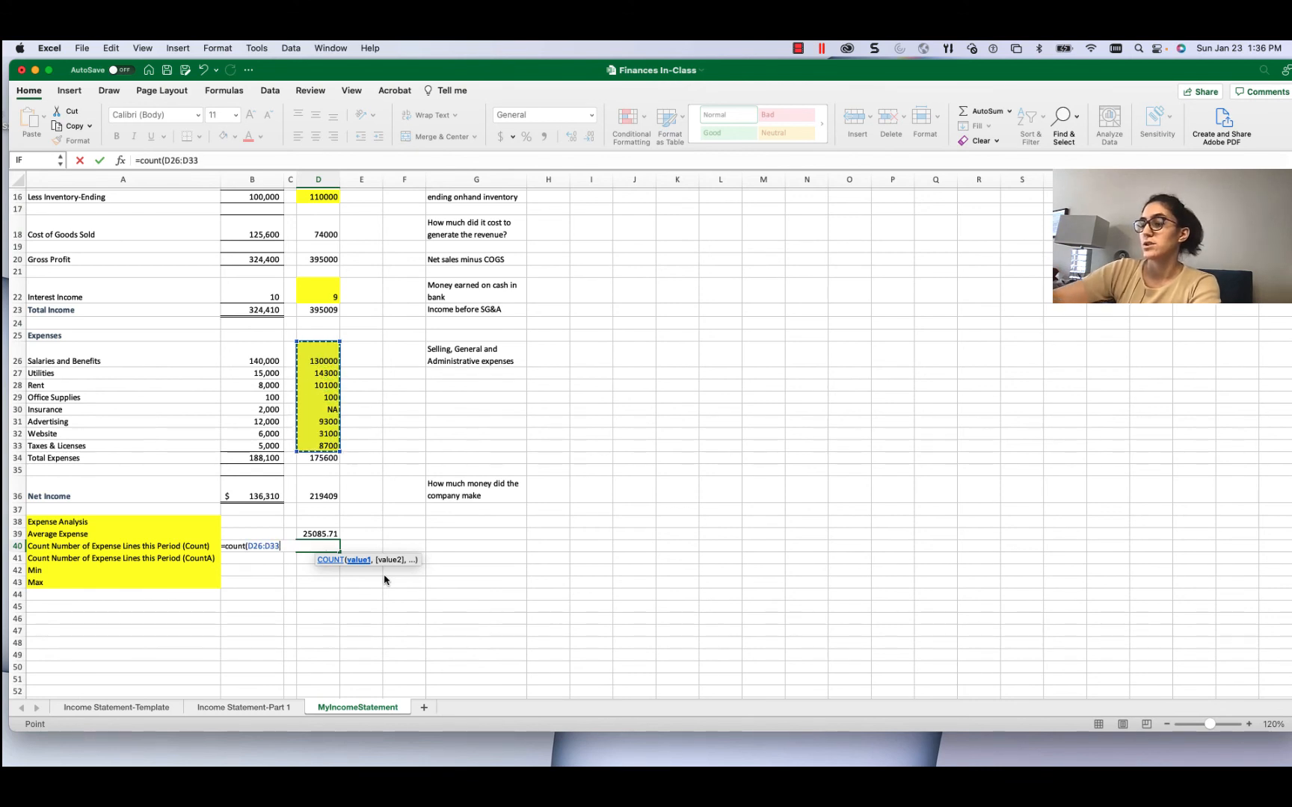
pyautogui.write(')')
pyautogui.press('Return')
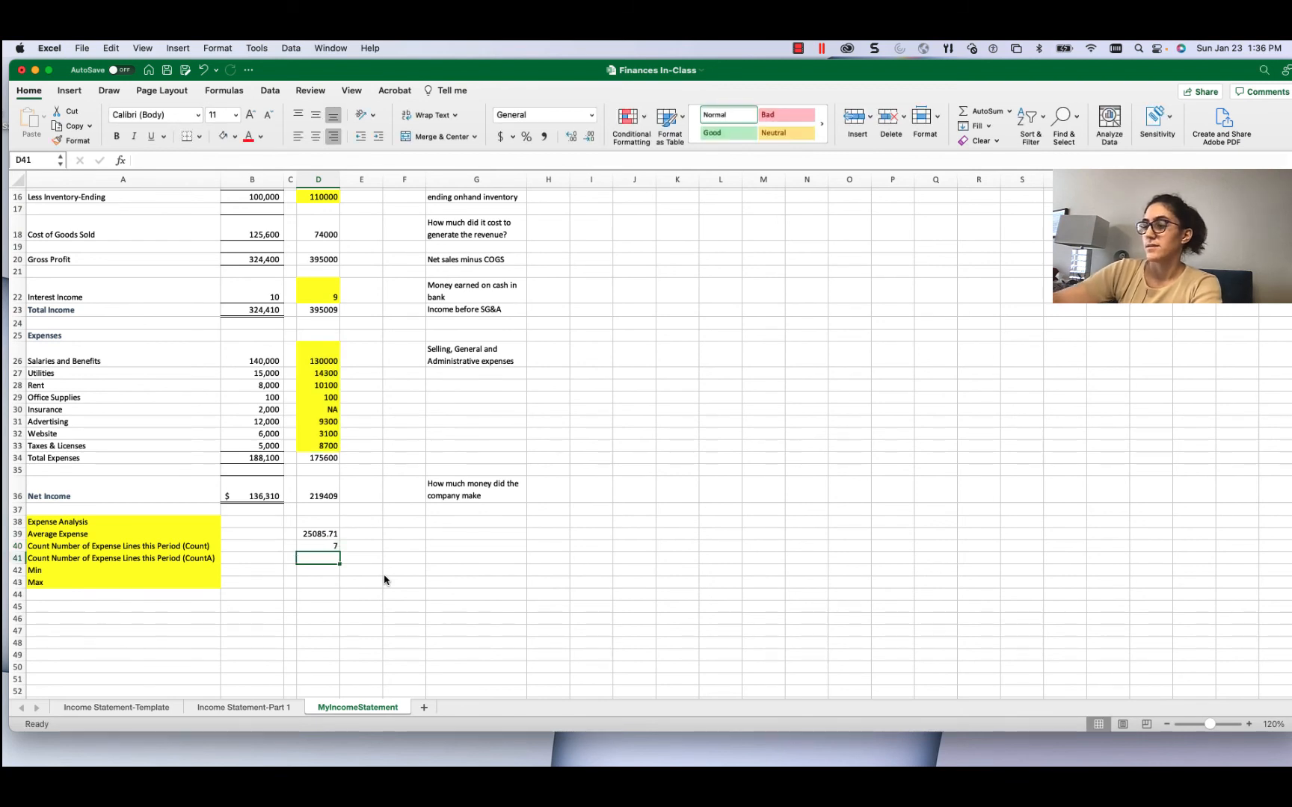
# - Count all non-empty Q1 expense lines in D41 with =COUNTA(D26:D33), including the NA entry for Insurance
pyautogui.write('=')
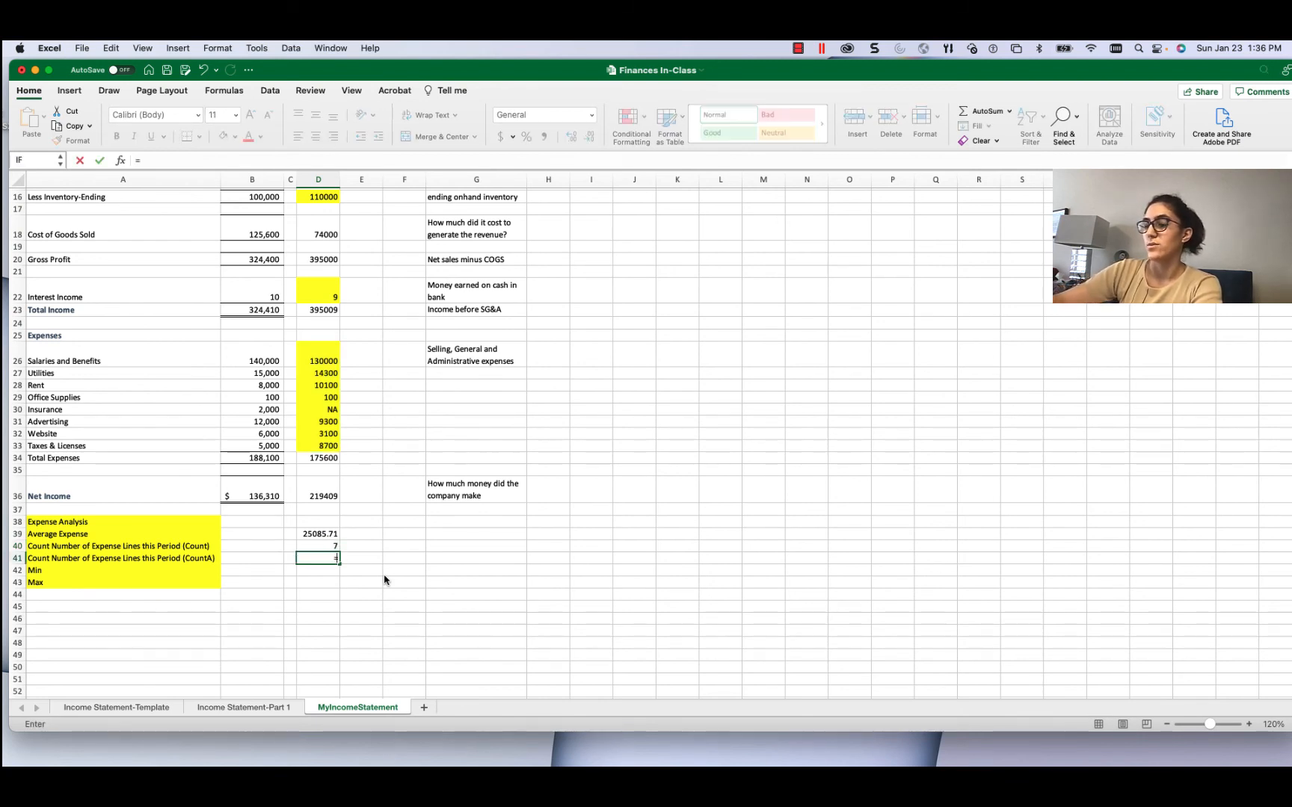
pyautogui.write('coun')
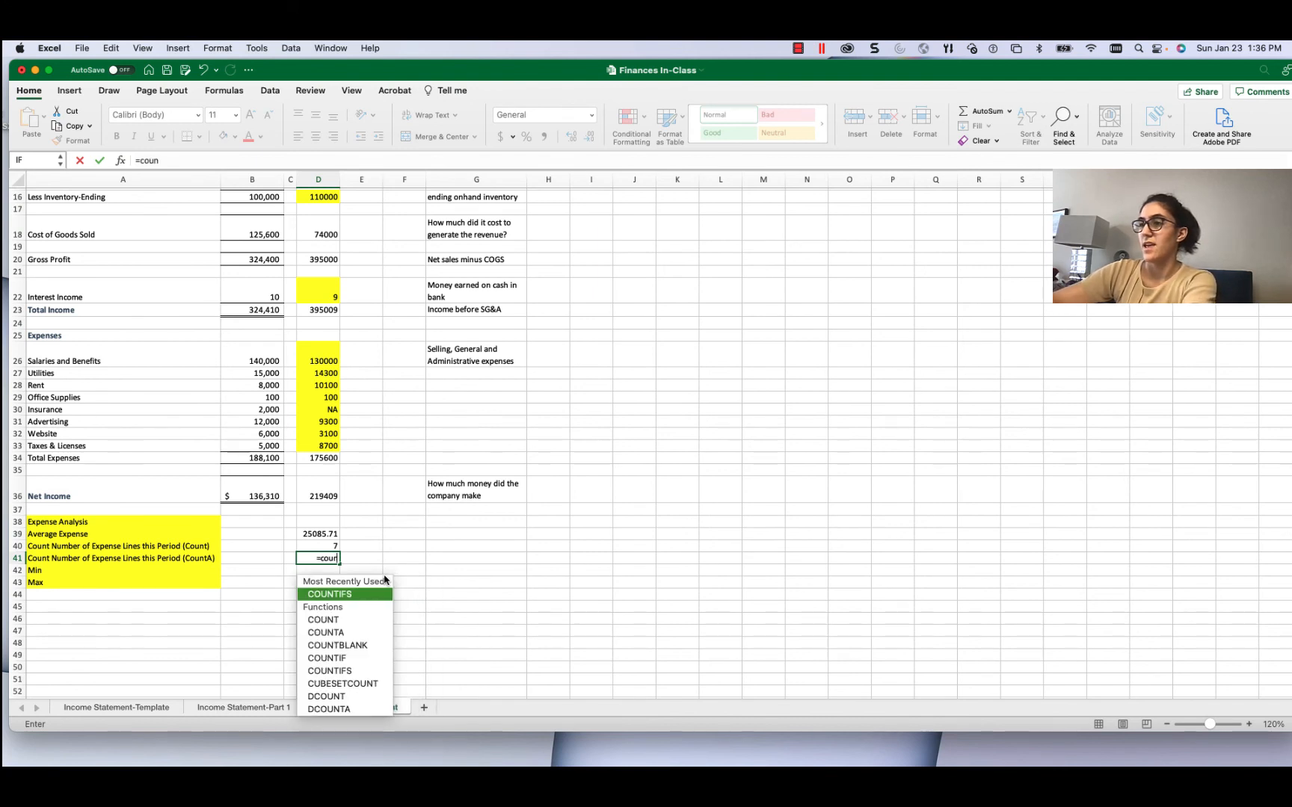
pyautogui.write('ta')
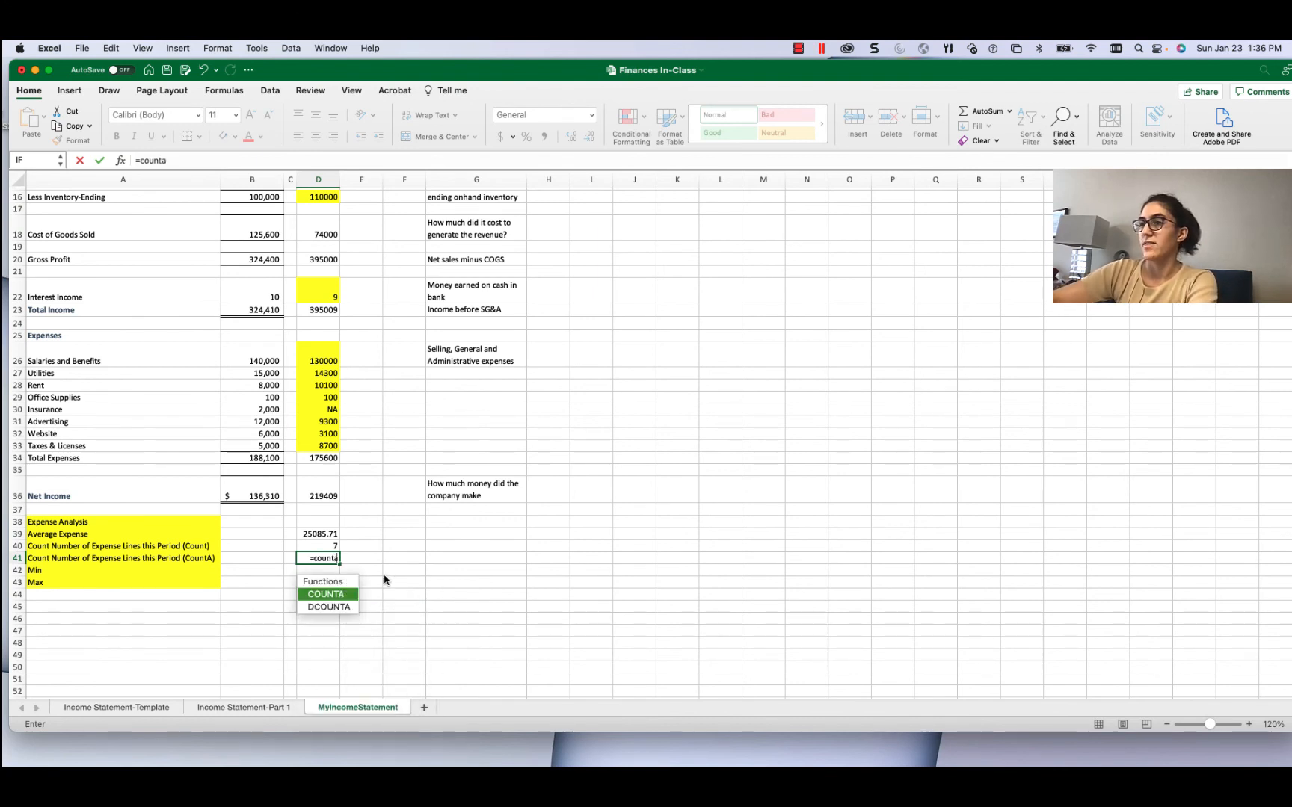
pyautogui.write('(')
pyautogui.press('Up')
pyautogui.press('Up')
pyautogui.press('Up')
pyautogui.press('Up')
pyautogui.press('Up')
pyautogui.press('Up')
pyautogui.press('Up')
pyautogui.press('Up')
pyautogui.press('Up')
pyautogui.press('Up')
pyautogui.press('Up')
pyautogui.press('Up')
pyautogui.press('Up')
pyautogui.press('Up')
pyautogui.press('Up')
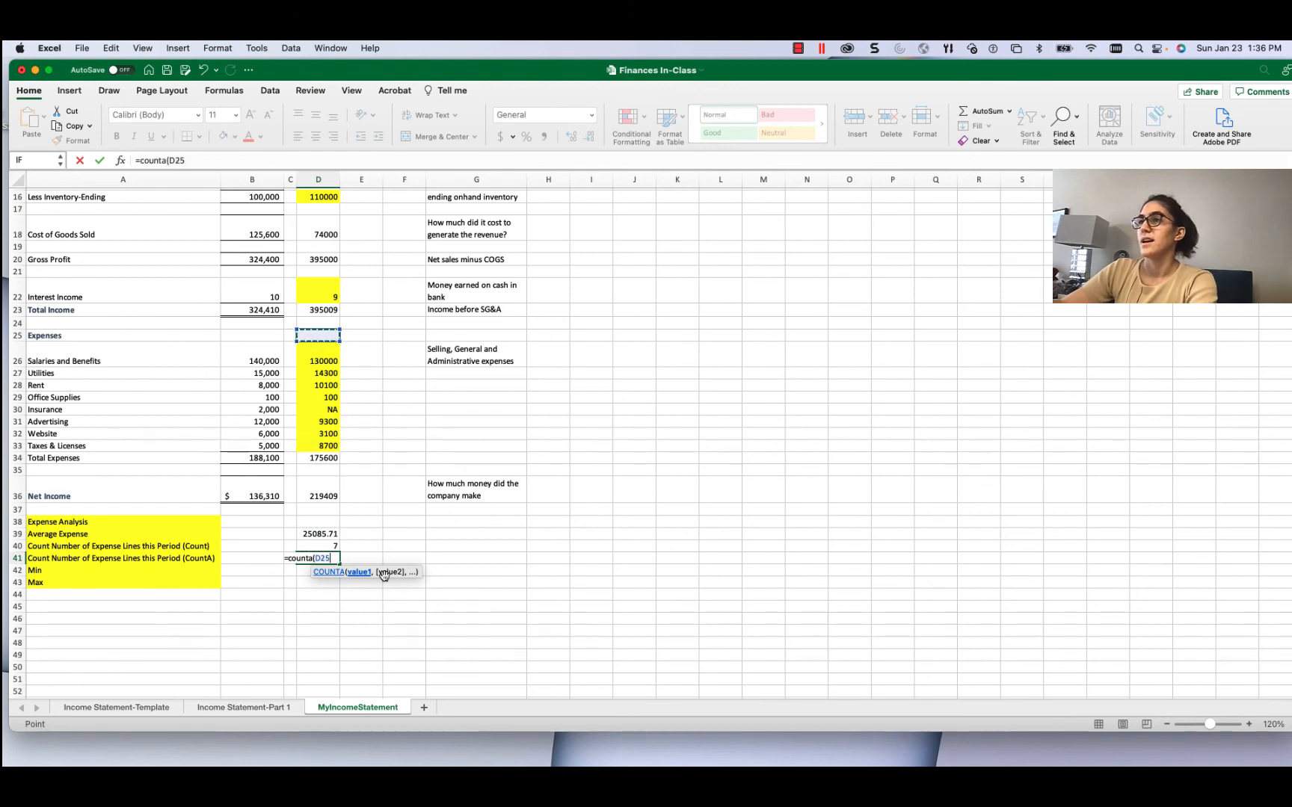
pyautogui.hotkey('shift', 'Down')
pyautogui.hotkey('shift', 'Down')
pyautogui.hotkey('shift', 'Down')
pyautogui.hotkey('shift', 'Down')
pyautogui.hotkey('shift', 'Down')
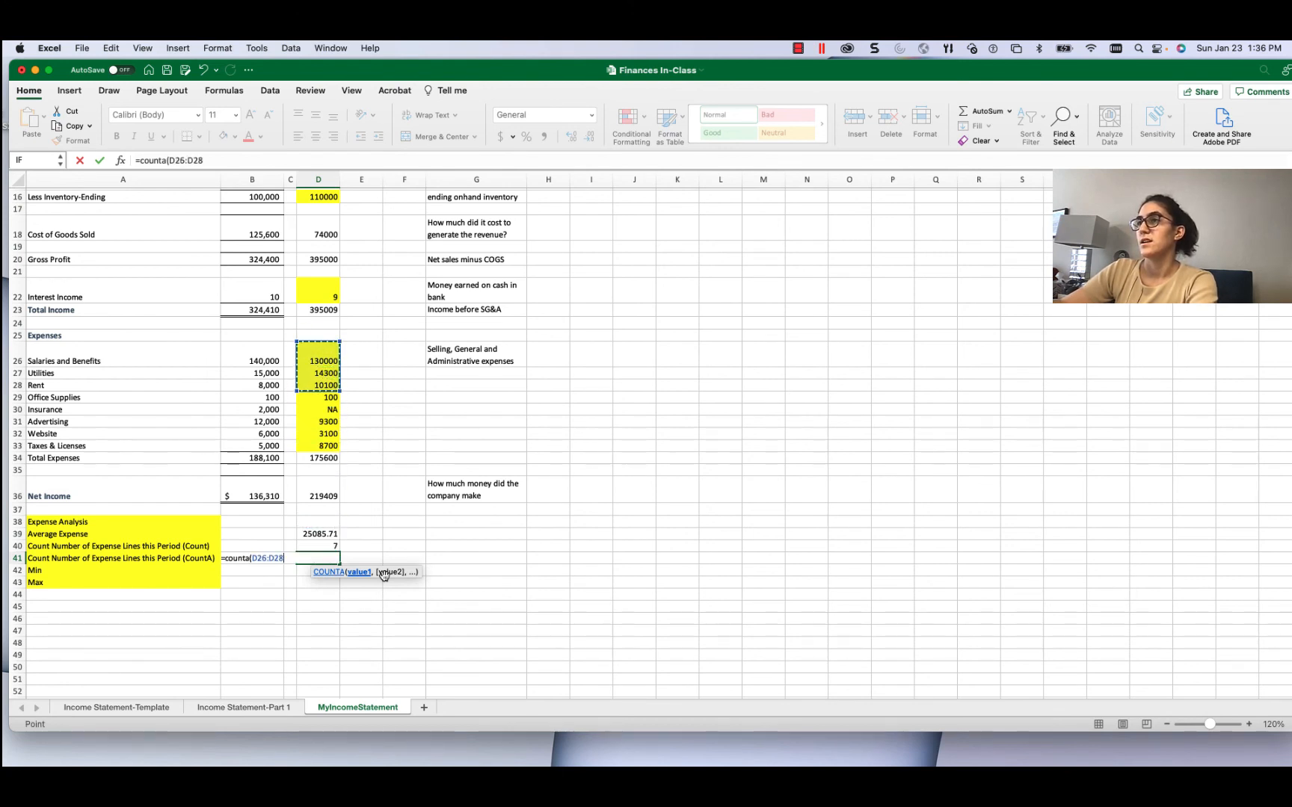
pyautogui.hotkey('shift', 'Down')
pyautogui.hotkey('shift', 'Down')
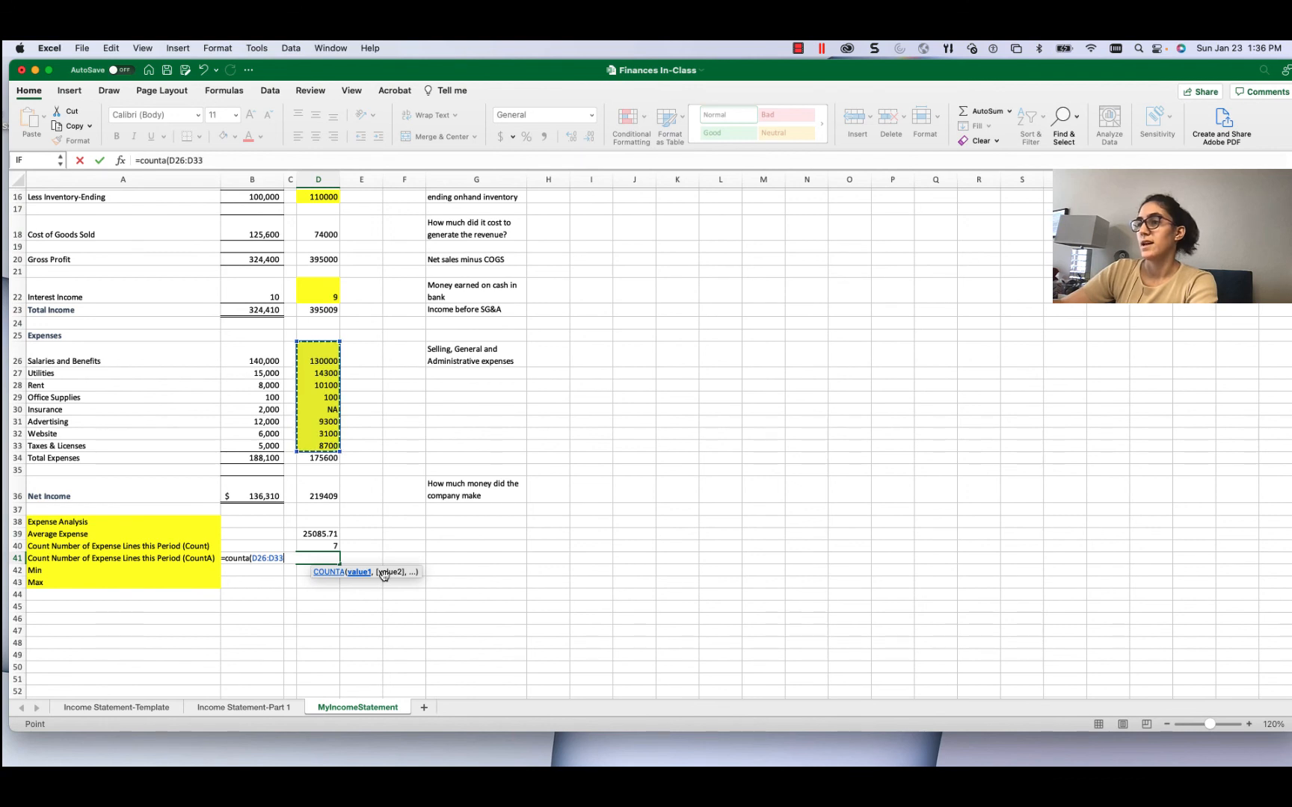
pyautogui.write(')')
pyautogui.press('Return')
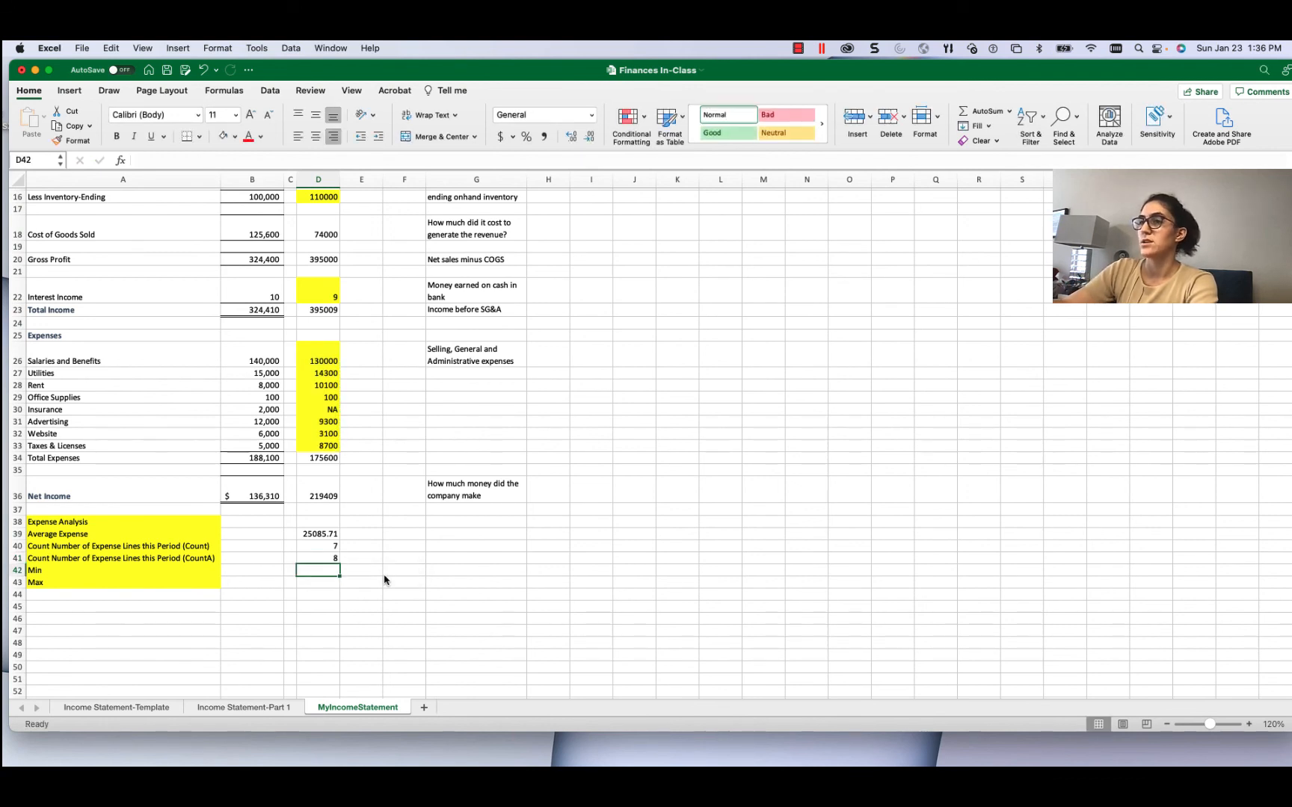
# - Find the smallest Q1 expense in D42 with =MIN(D26:D33), covering Salaries and Benefits through Taxes & Licenses
pyautogui.write('=')
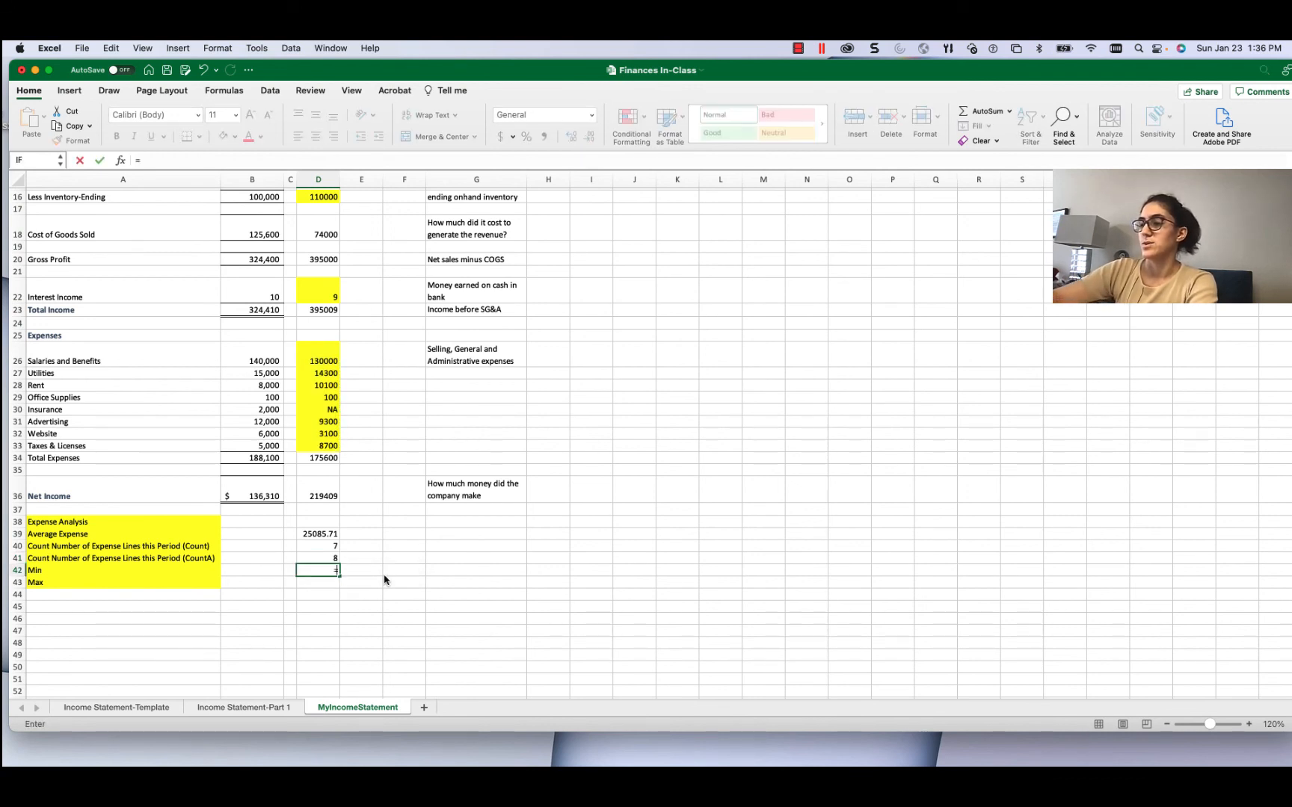
pyautogui.write('min(')
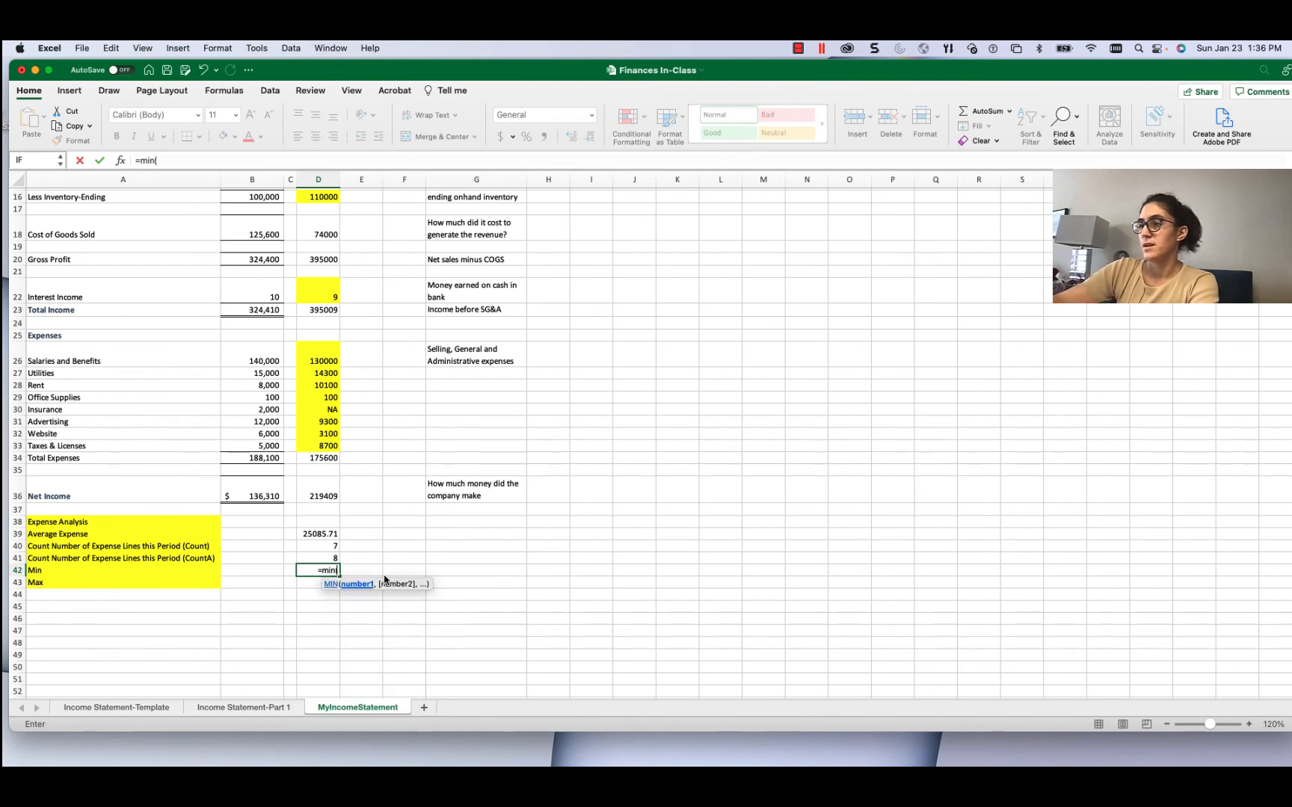
pyautogui.press('Up')
pyautogui.press('Up')
pyautogui.press('Up')
pyautogui.press('Up')
pyautogui.press('Up')
pyautogui.press('Up')
pyautogui.press('Up')
pyautogui.press('Up')
pyautogui.press('Up')
pyautogui.press('Up')
pyautogui.press('Up')
pyautogui.press('Up')
pyautogui.press('Up')
pyautogui.press('Up')
pyautogui.press('Up')
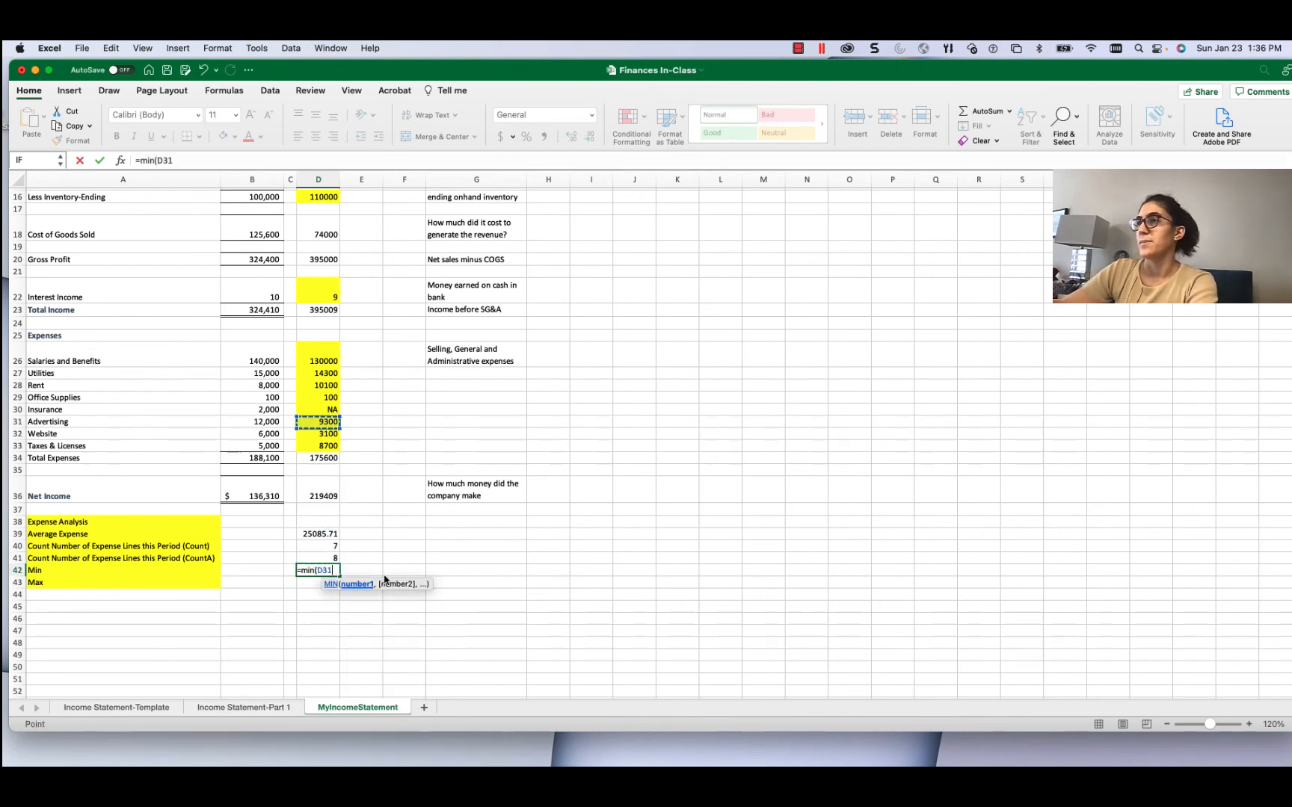
pyautogui.press('Up')
pyautogui.hotkey('shift', 'Down')
pyautogui.hotkey('shift', 'Down')
pyautogui.hotkey('shift', 'Down')
pyautogui.hotkey('shift', 'Down')
pyautogui.hotkey('shift', 'Down')
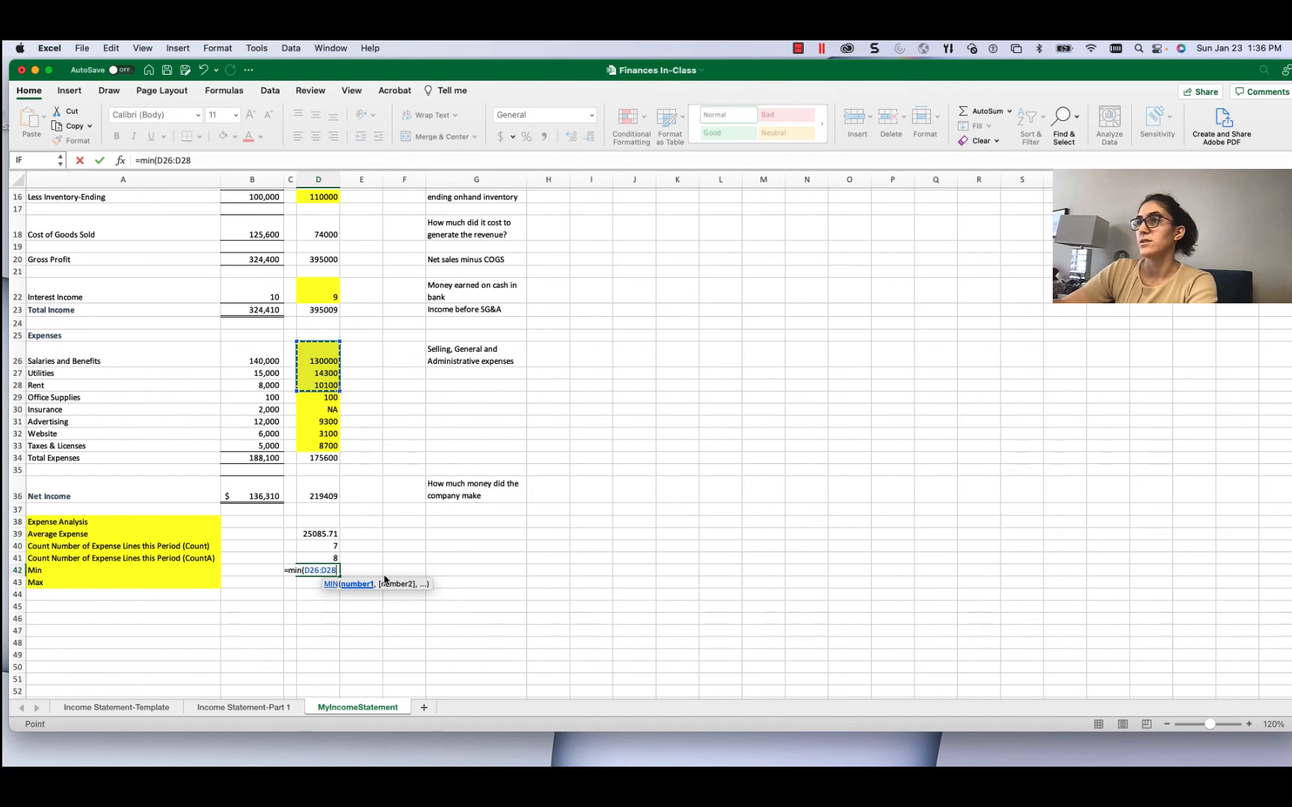
pyautogui.hotkey('shift', 'Down')
pyautogui.hotkey('shift', 'Down')
pyautogui.write(')')
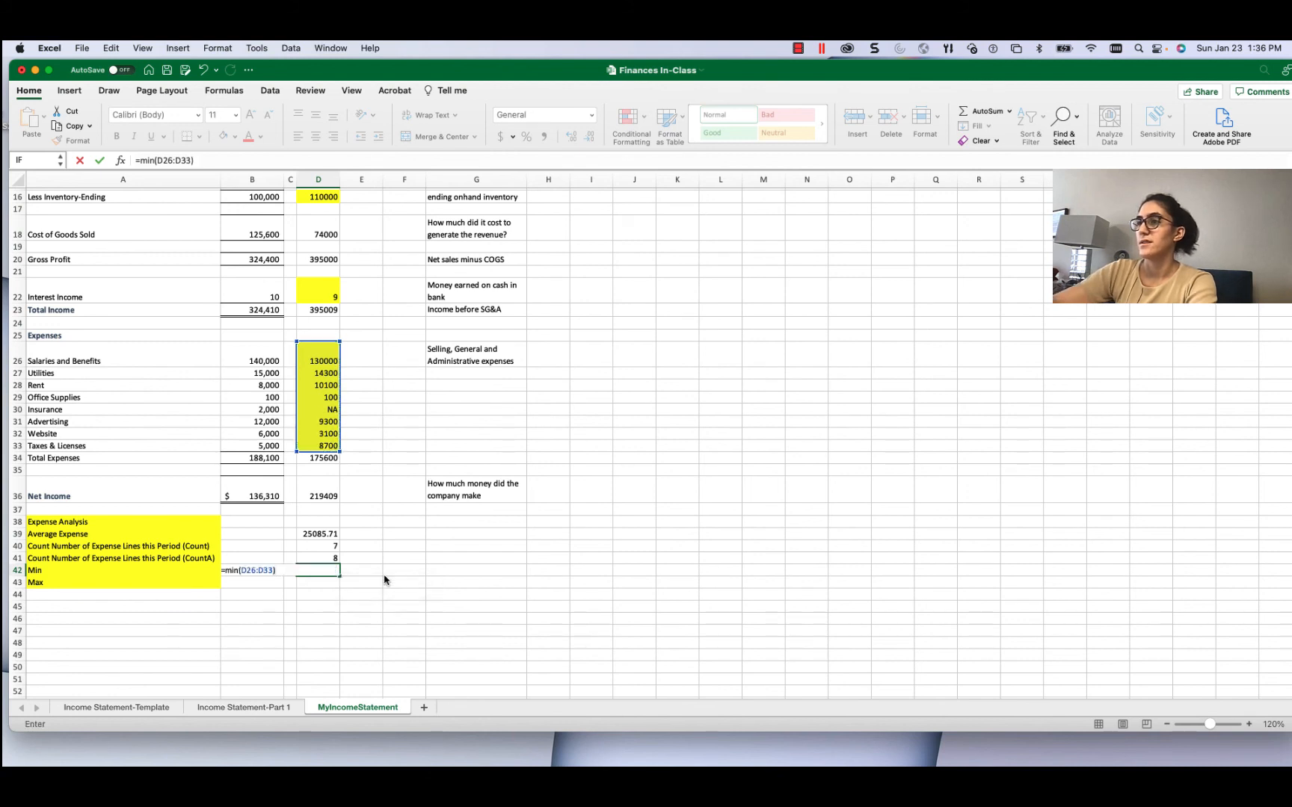
pyautogui.press('Return')
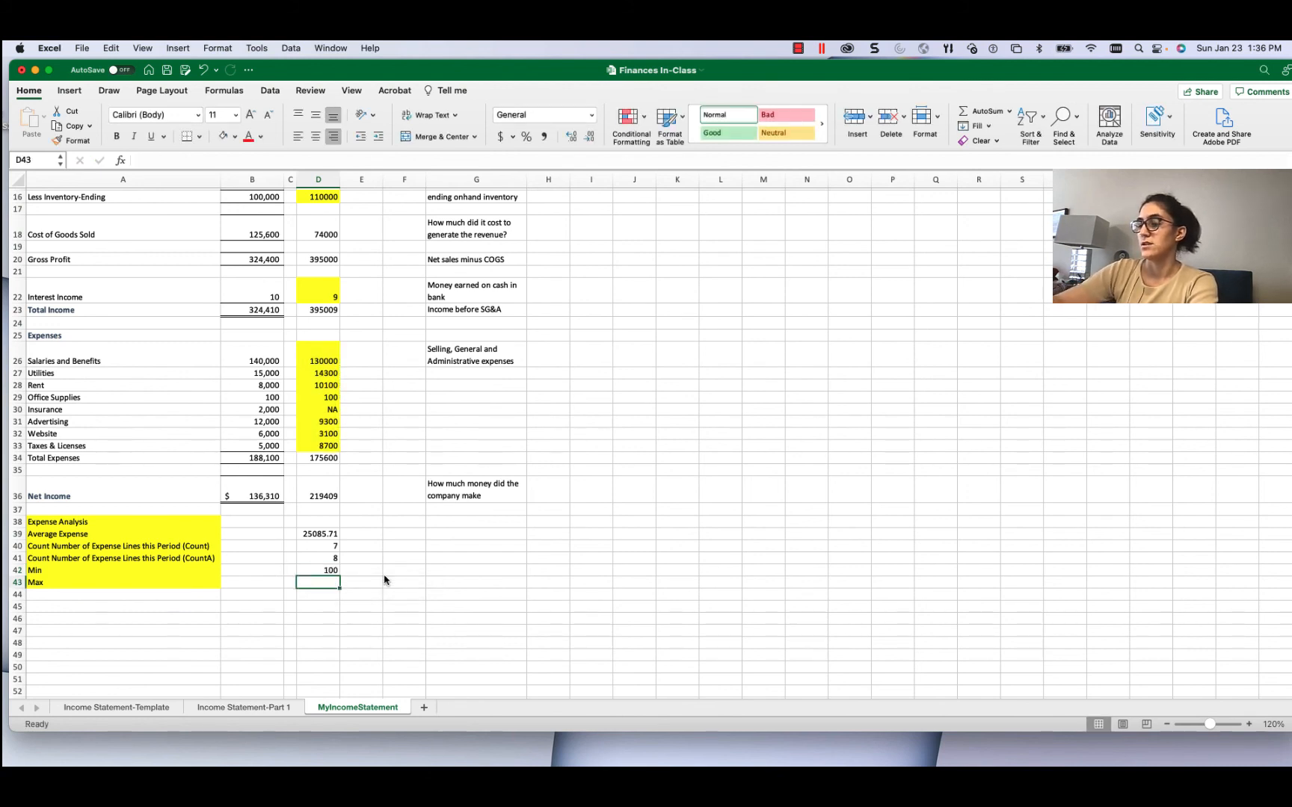
# - Find the largest Q1 expense in D43 with =MAX(D26:D33), covering Salaries and Benefits through Taxes & Licenses
pyautogui.write('=max(')
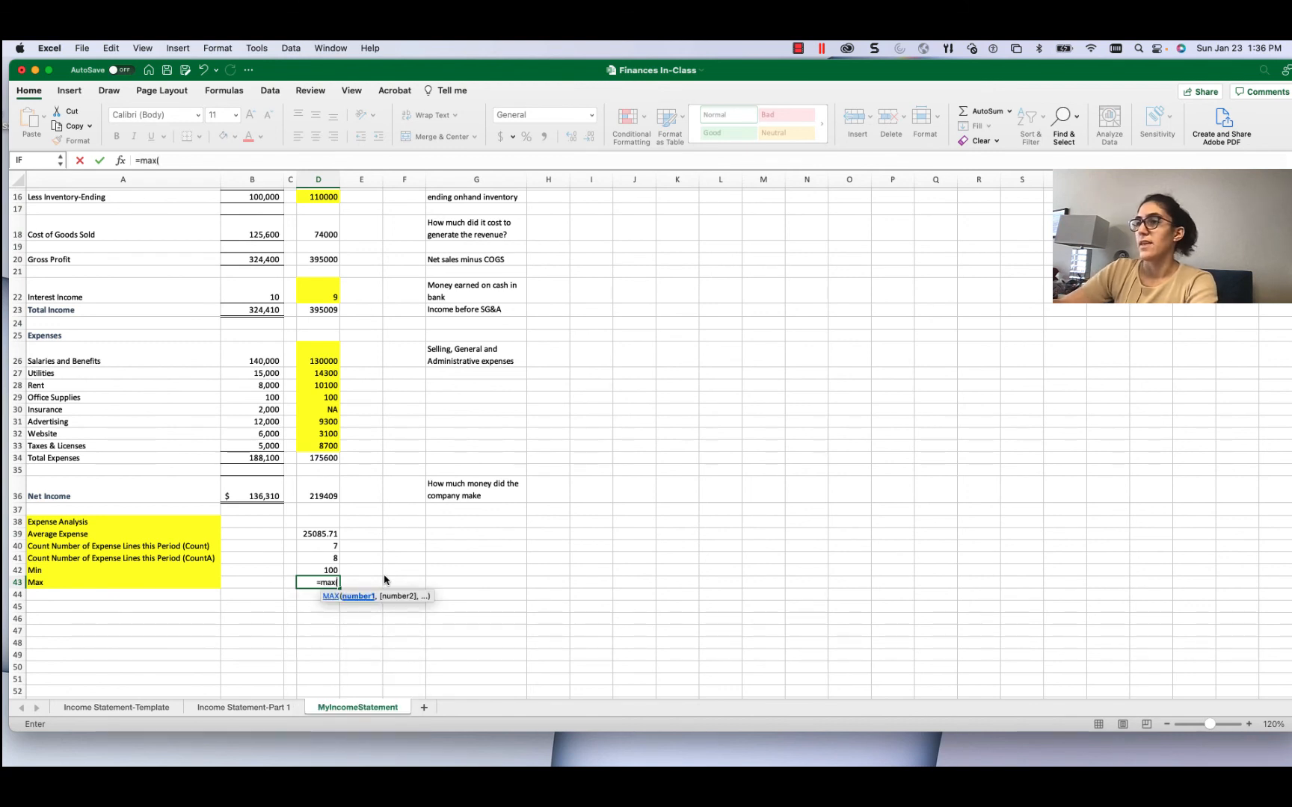
pyautogui.press('Up')
pyautogui.press('Up')
pyautogui.press('Up')
pyautogui.press('Up')
pyautogui.press('Up')
pyautogui.press('Up')
pyautogui.press('Up')
pyautogui.press('Up')
pyautogui.press('Up')
pyautogui.press('Up')
pyautogui.press('Up')
pyautogui.press('Up')
pyautogui.press('Up')
pyautogui.press('Up')
pyautogui.press('Up')
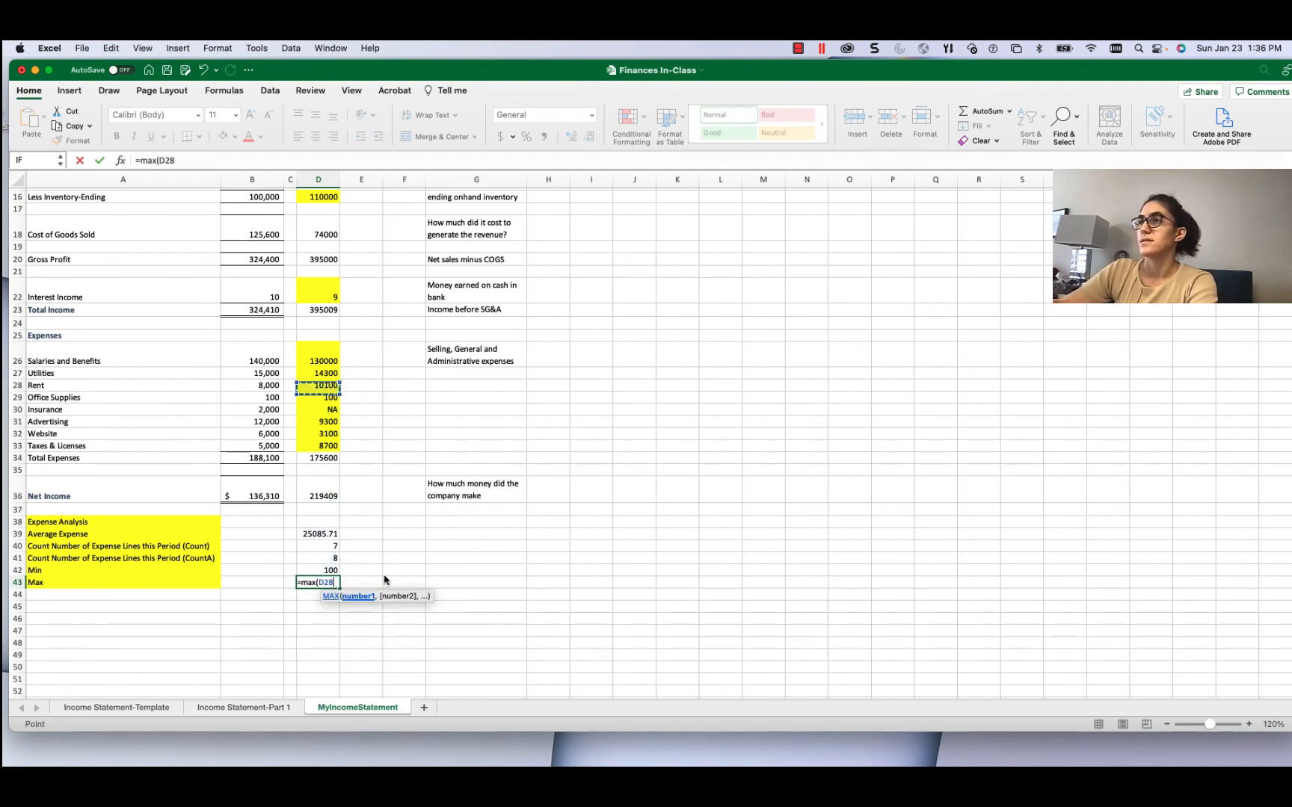
pyautogui.press('Up')
pyautogui.press('Up')
pyautogui.hotkey('shift', 'Down')
pyautogui.hotkey('shift', 'Down')
pyautogui.hotkey('shift', 'Down')
pyautogui.hotkey('shift', 'Down')
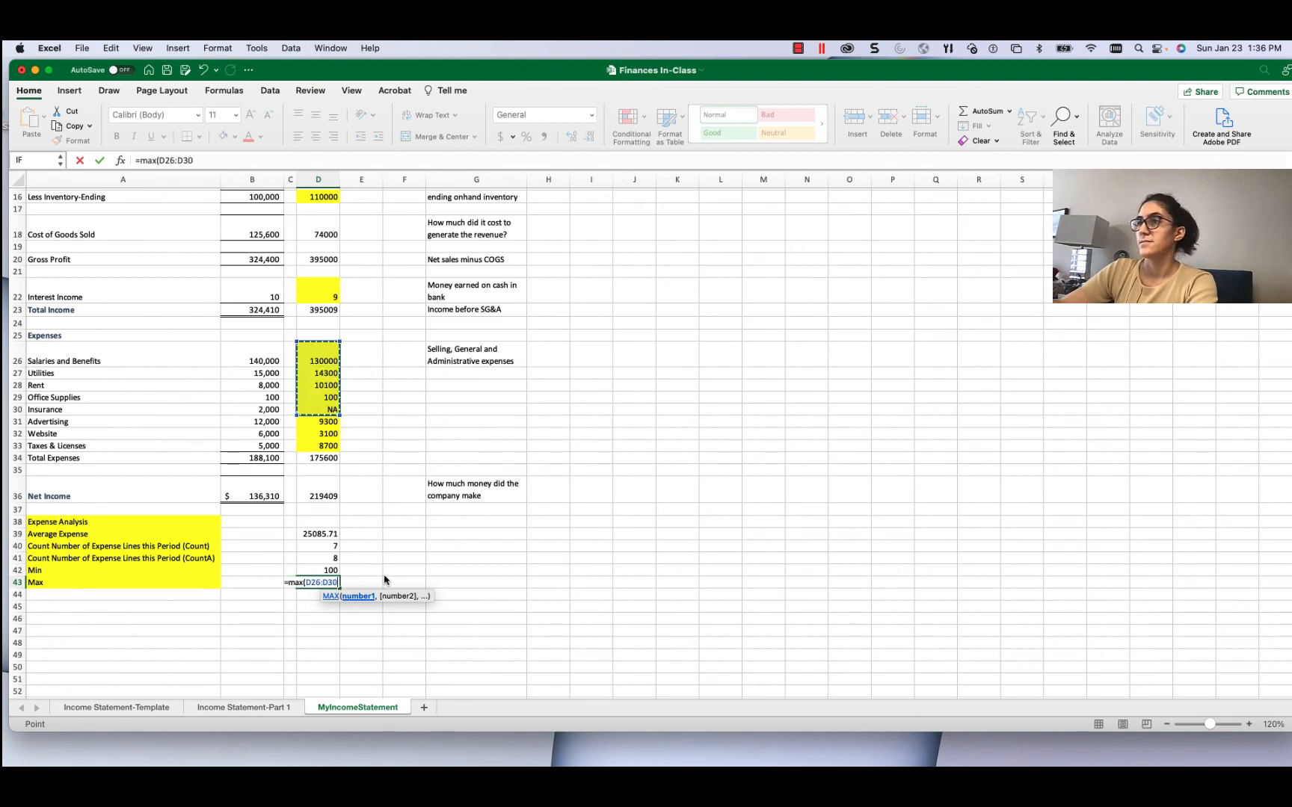
pyautogui.hotkey('shift', 'Down')
pyautogui.hotkey('shift', 'Down')
pyautogui.hotkey('shift', 'Down')
pyautogui.write(')')
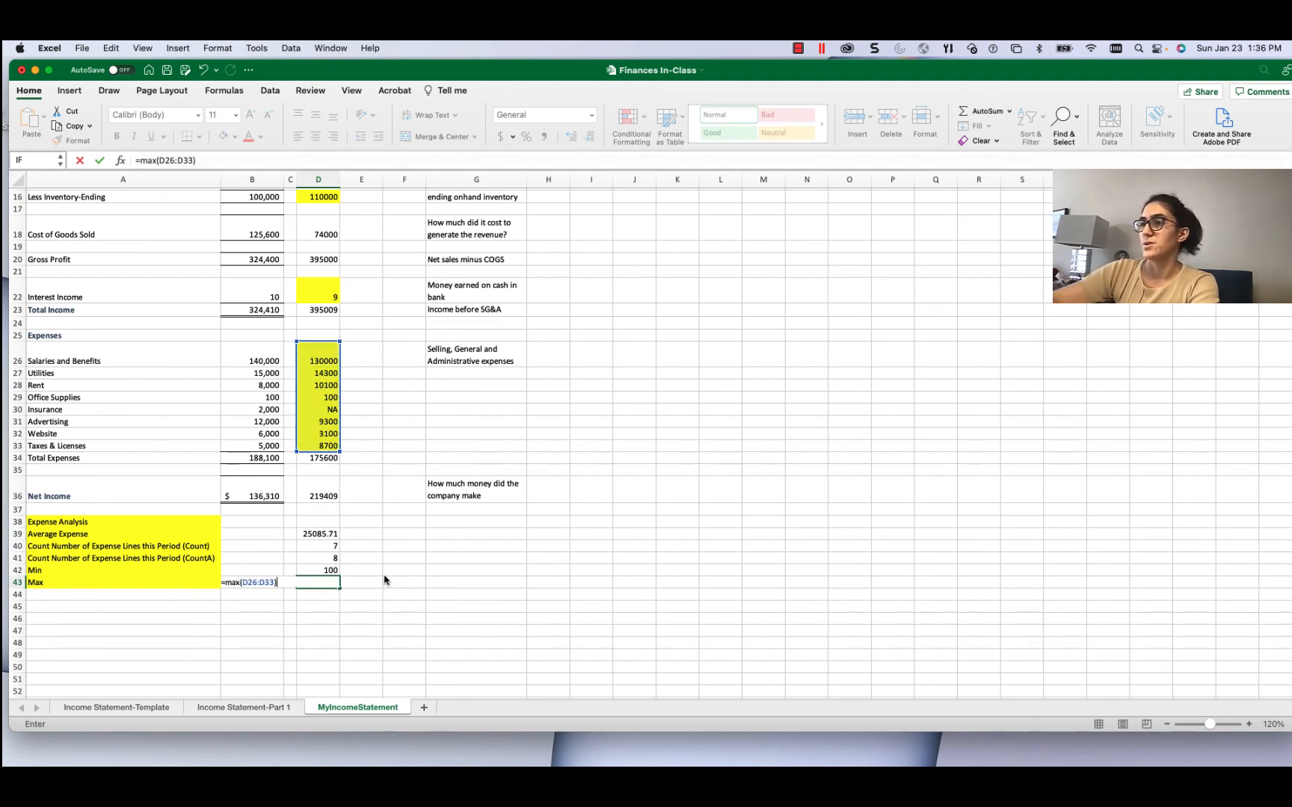
pyautogui.press('Return')
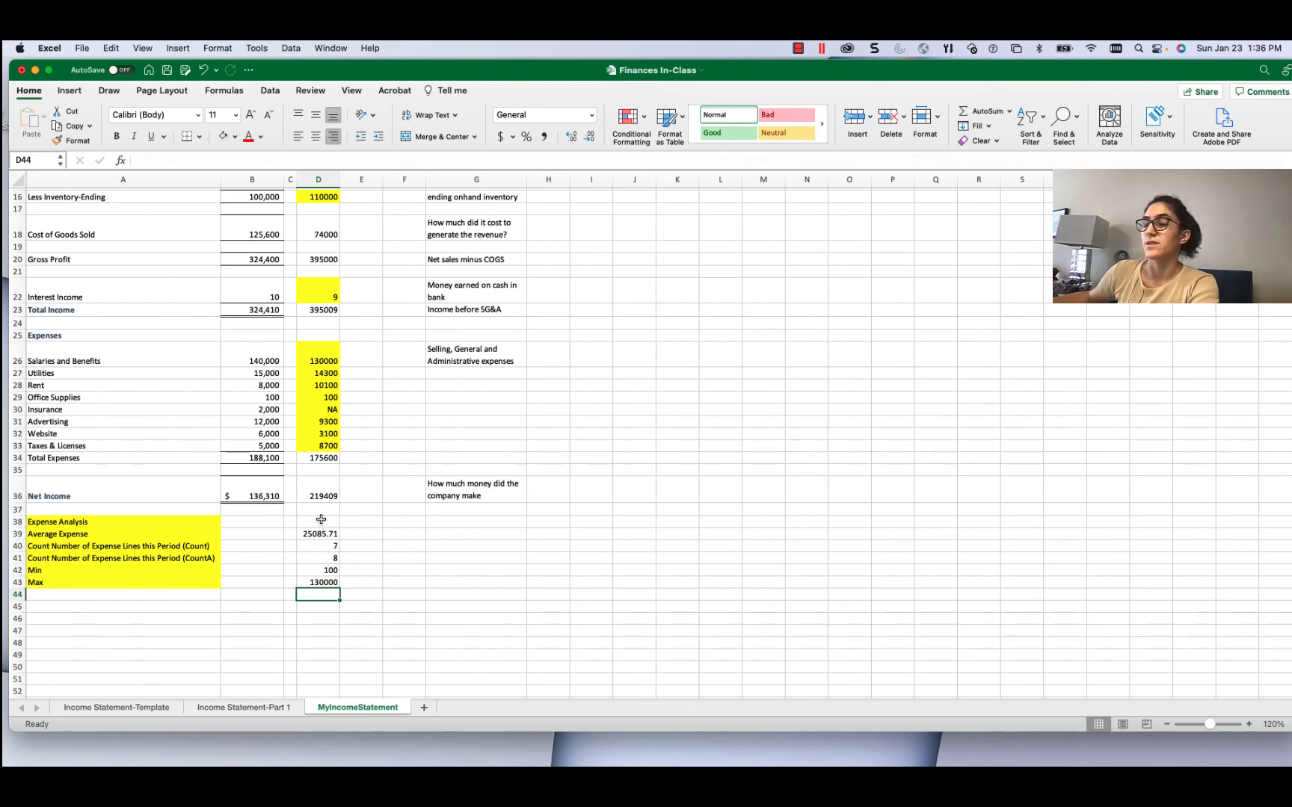
# - Copy the expense analysis formulas from D38:D43 and paste them into column B starting at B38
pyautogui.moveTo(321, 519); pyautogui.dragTo(317, 581)
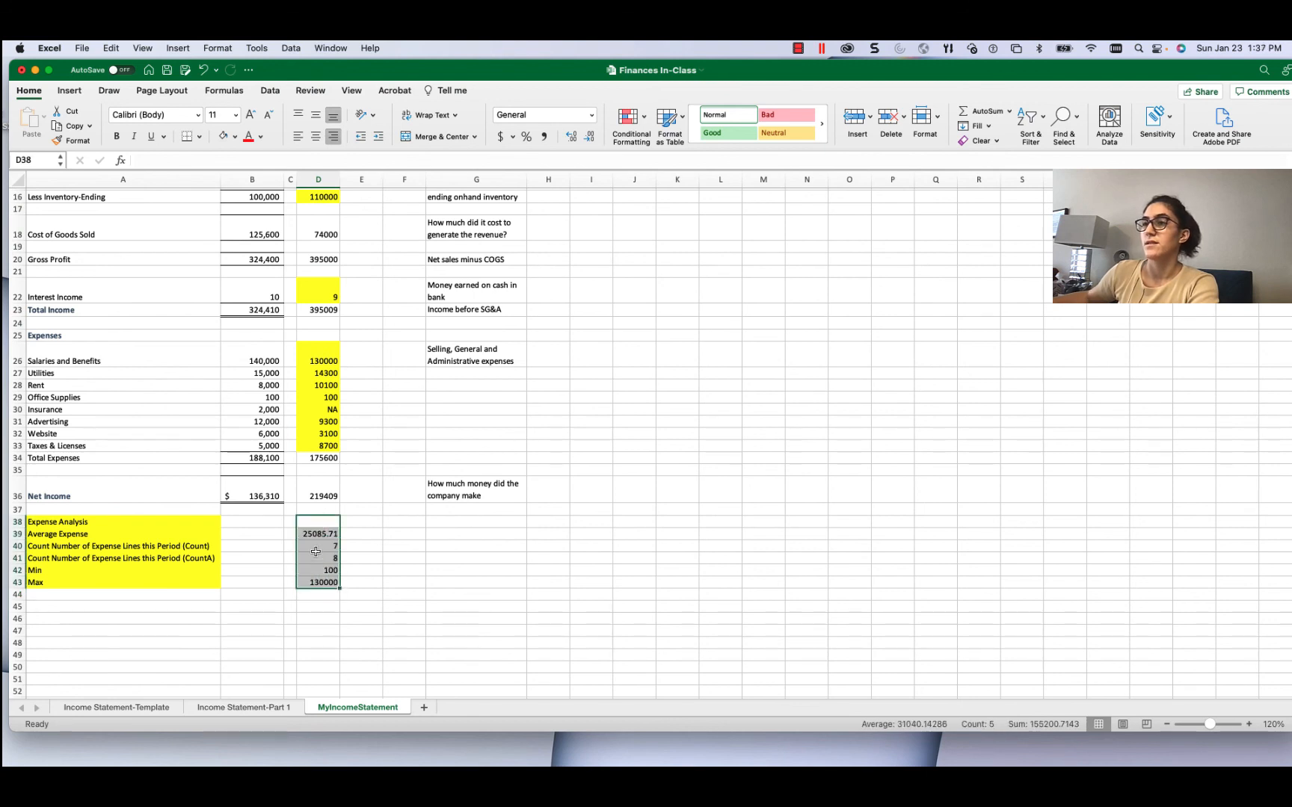
pyautogui.rightClick(316, 552)
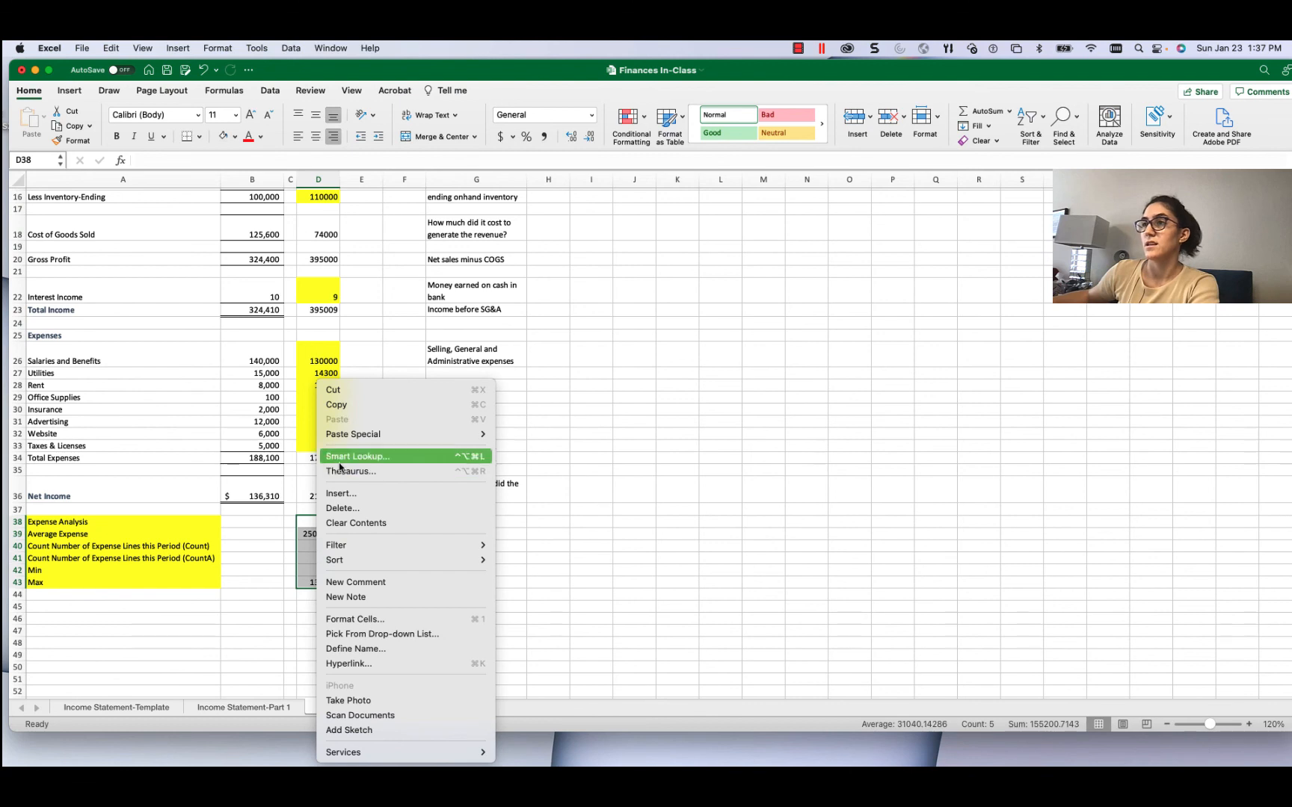
pyautogui.click(346, 407)
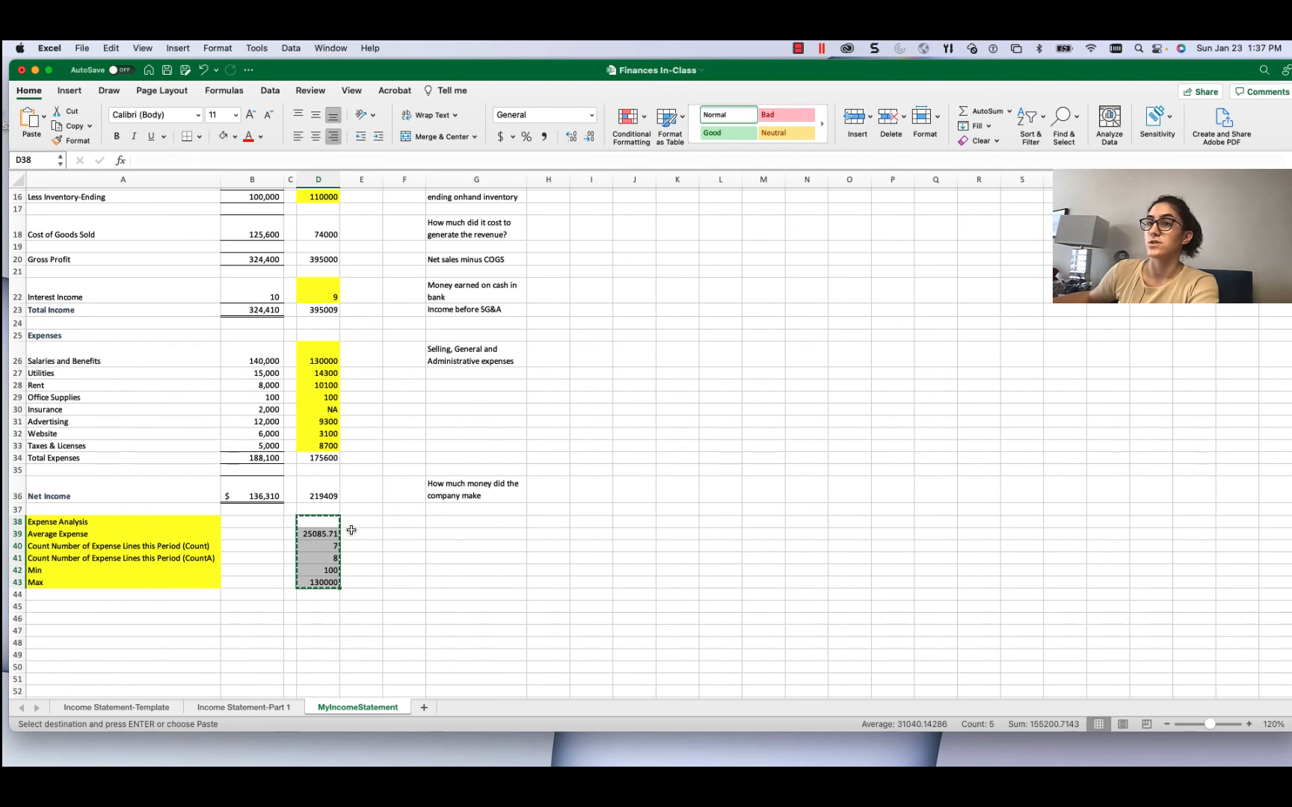
pyautogui.click(244, 521)
pyautogui.rightClick(244, 521)
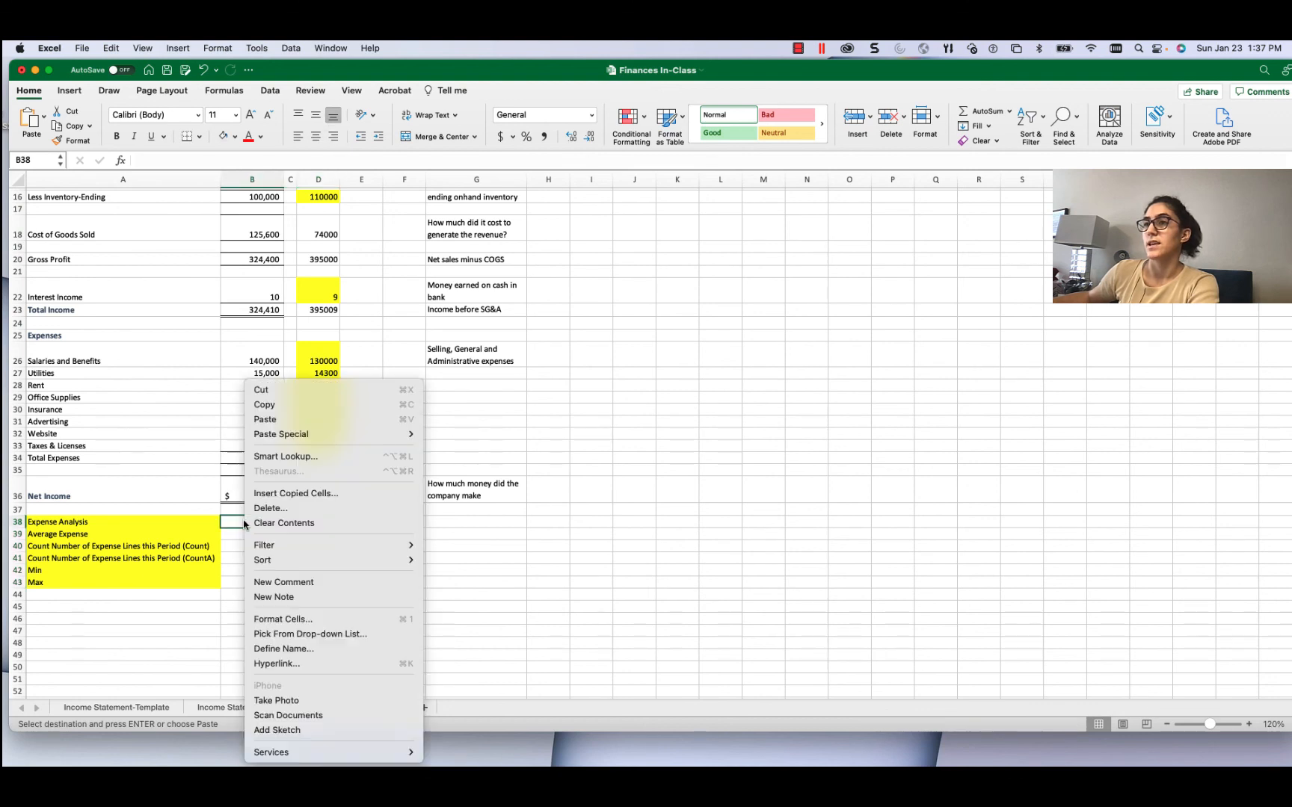
pyautogui.click(266, 419)
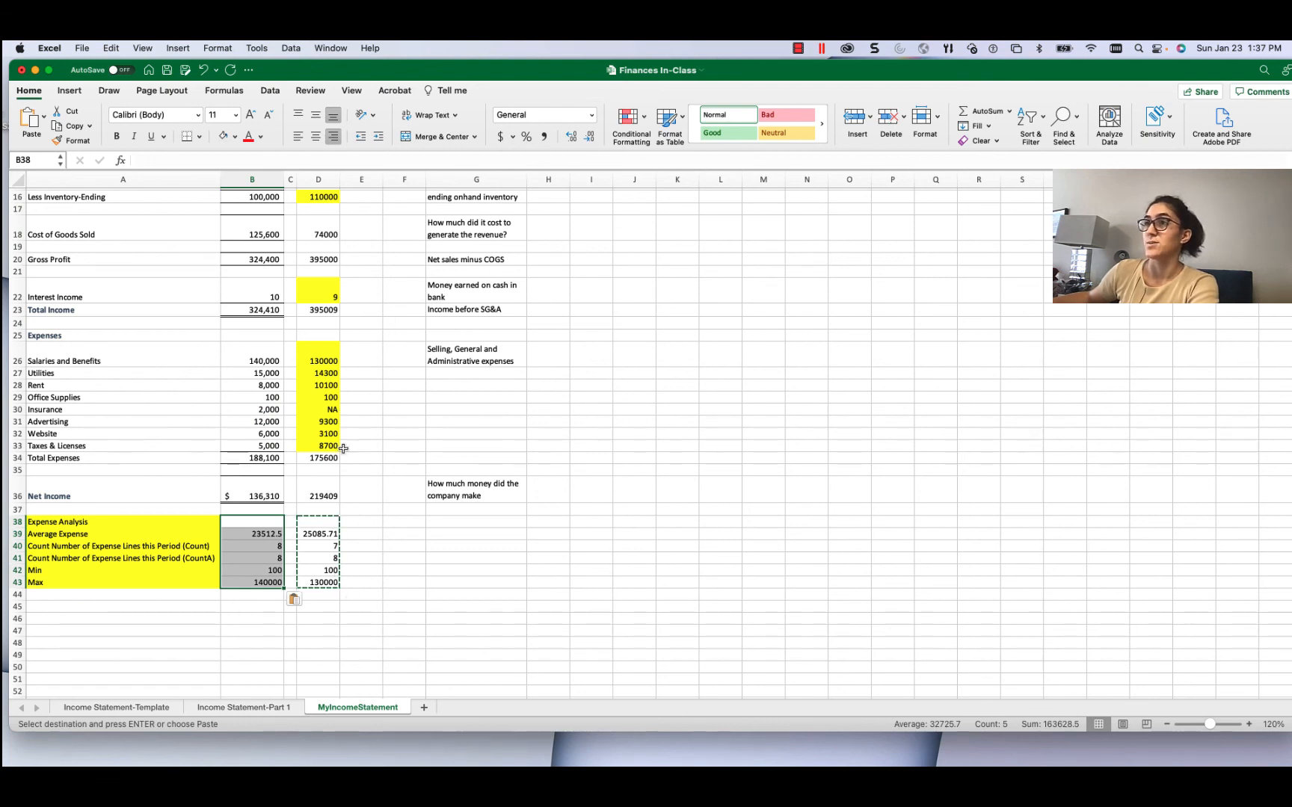
# - Clear the copy selection and check which cells the pasted count formula in B40 and average formula in B39 reference
pyautogui.click(264, 542)
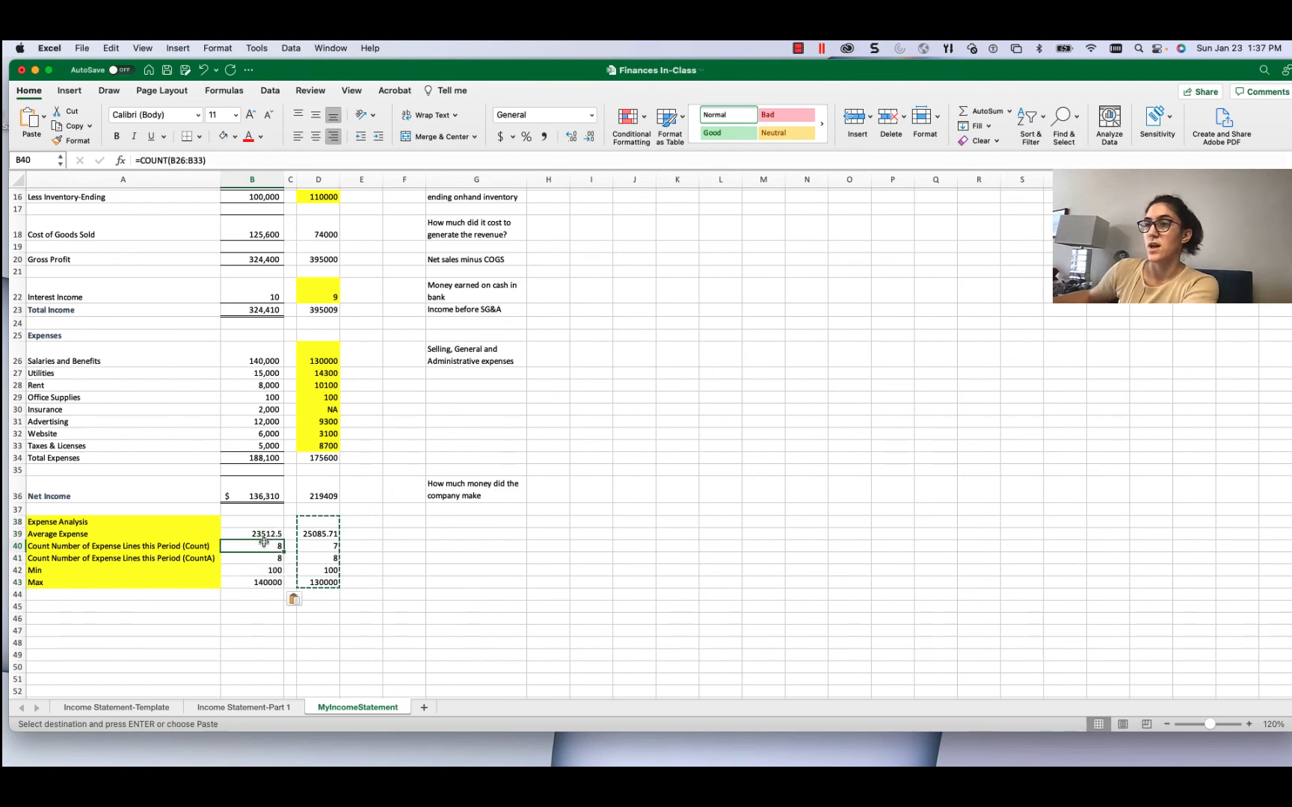
pyautogui.press('Escape')
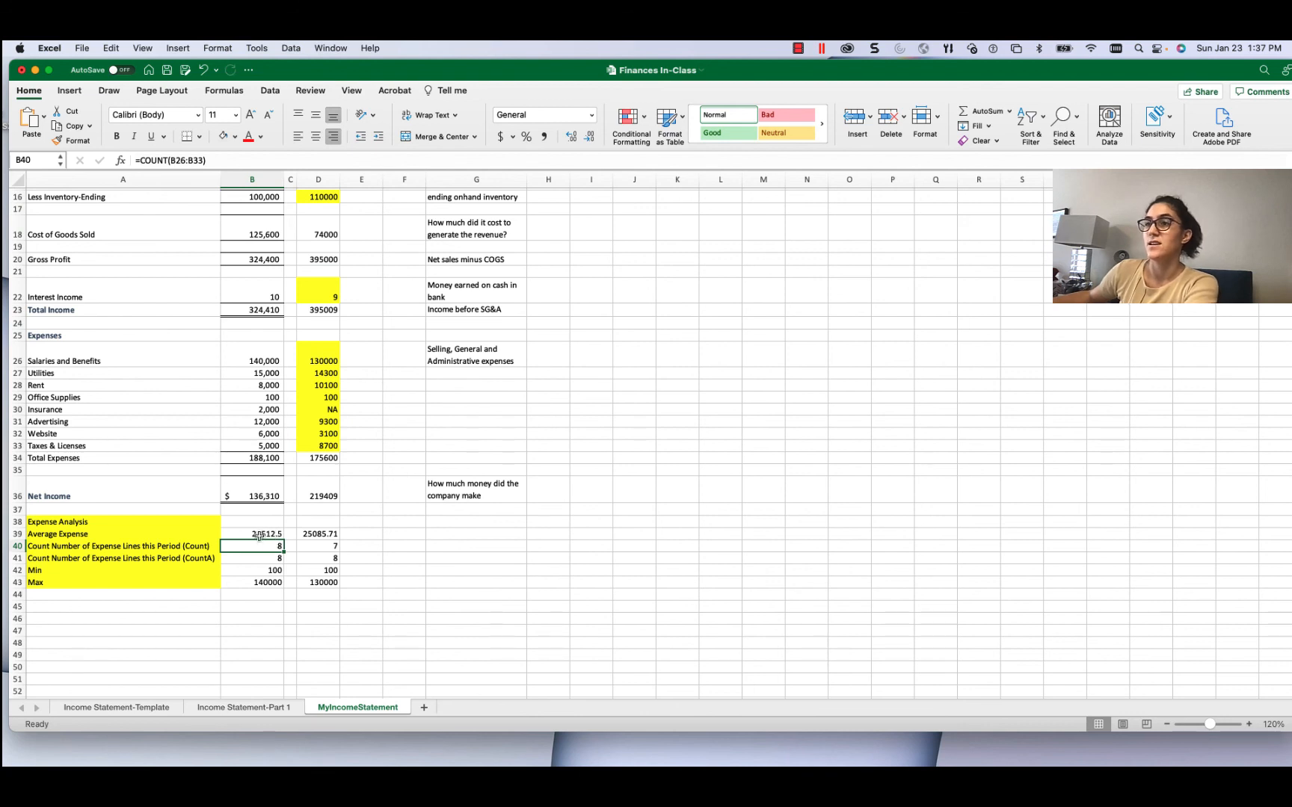
pyautogui.click(274, 534)
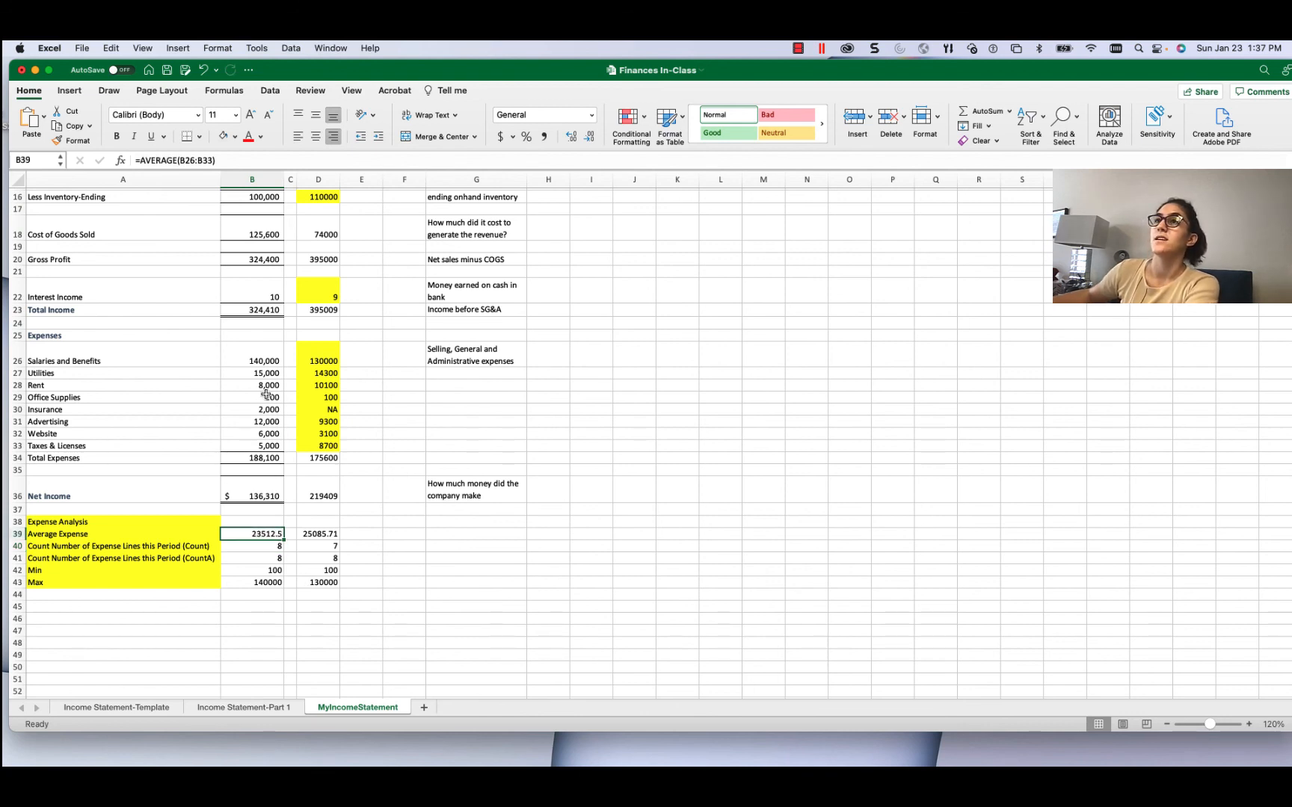
pyautogui.click(190, 160)
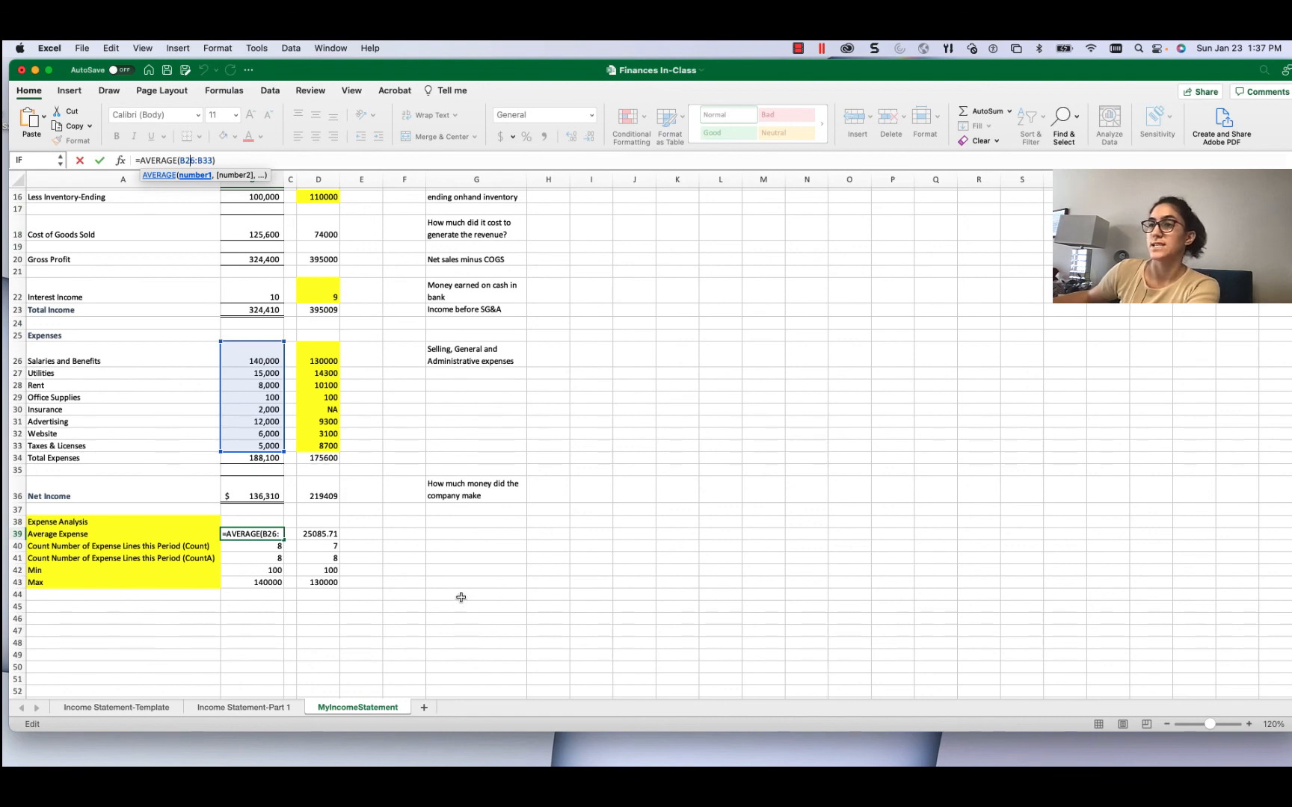
# - Close the average formula in B39 unchanged and review the income statement from the title through the expense analysis
pyautogui.press('Return')
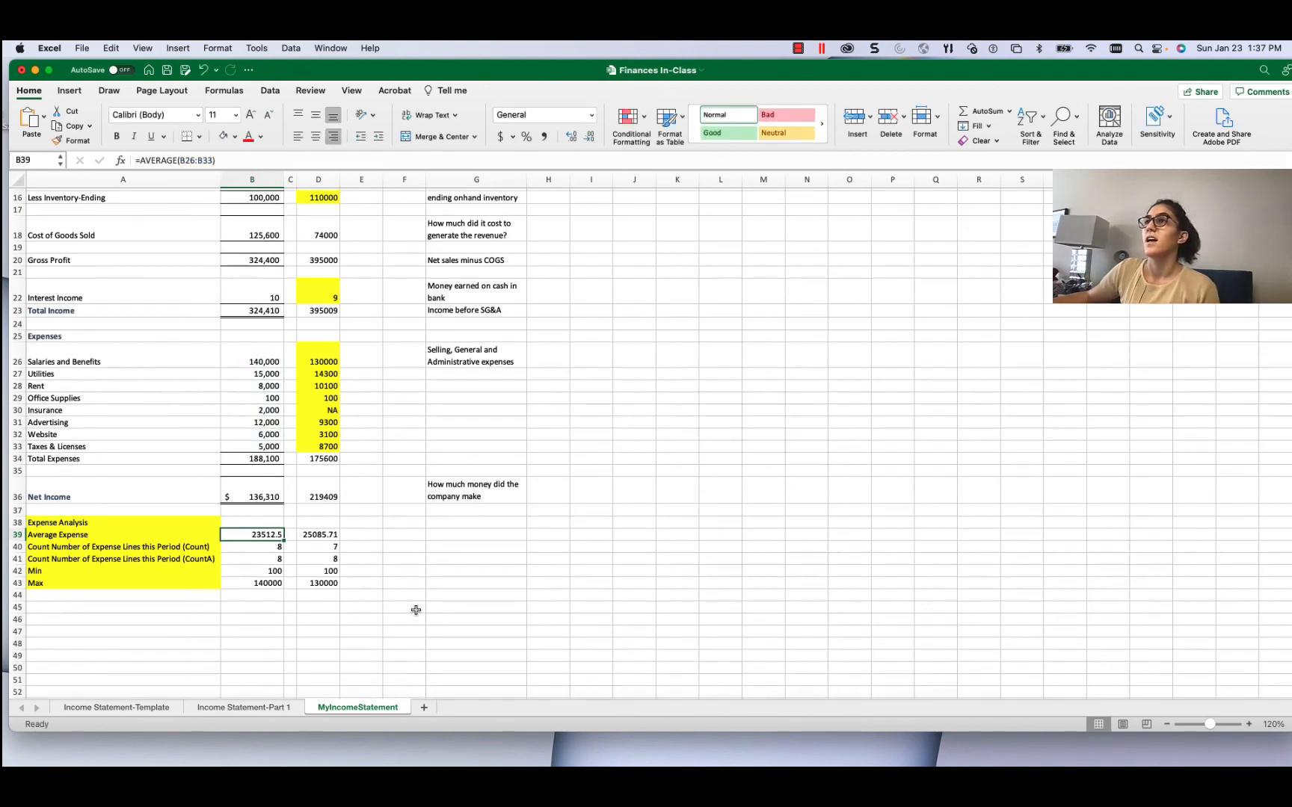
pyautogui.scroll(5, 415, 610)
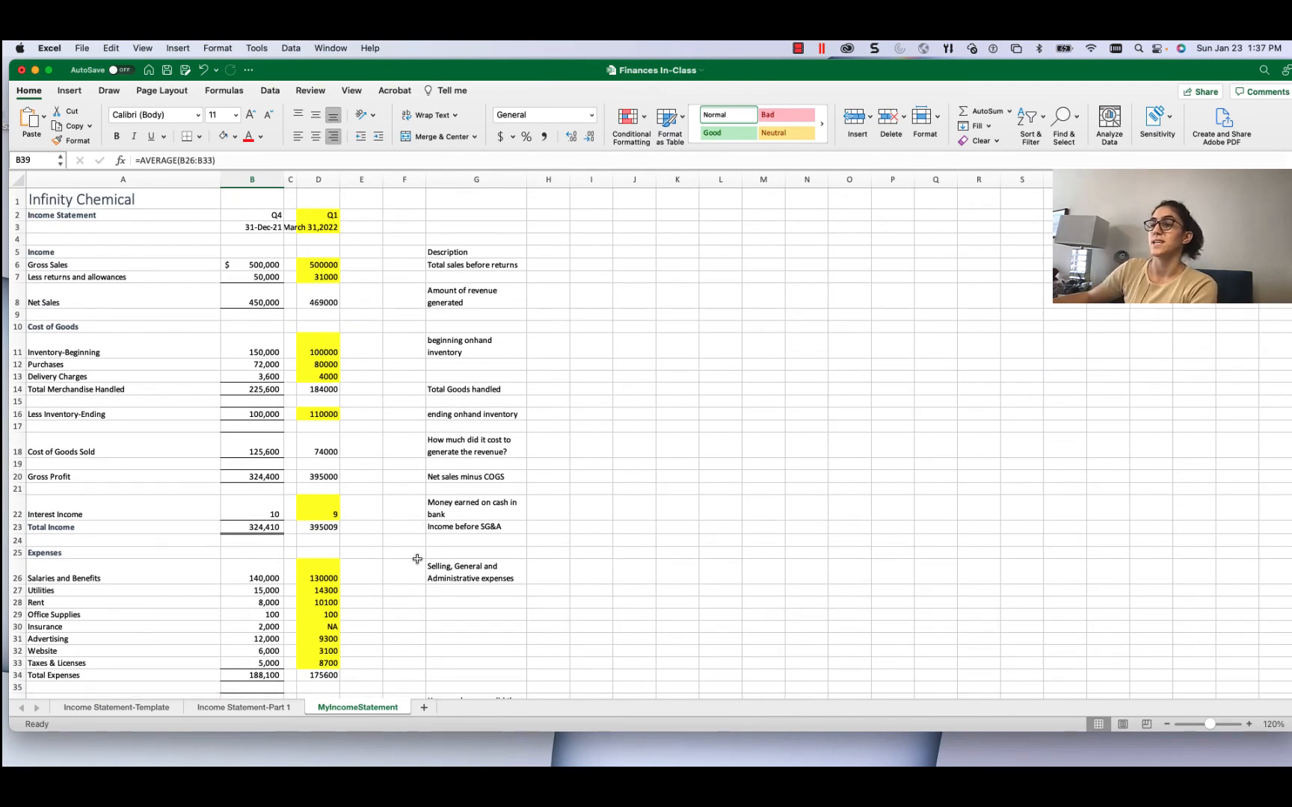
pyautogui.scroll(-5, 417, 561)
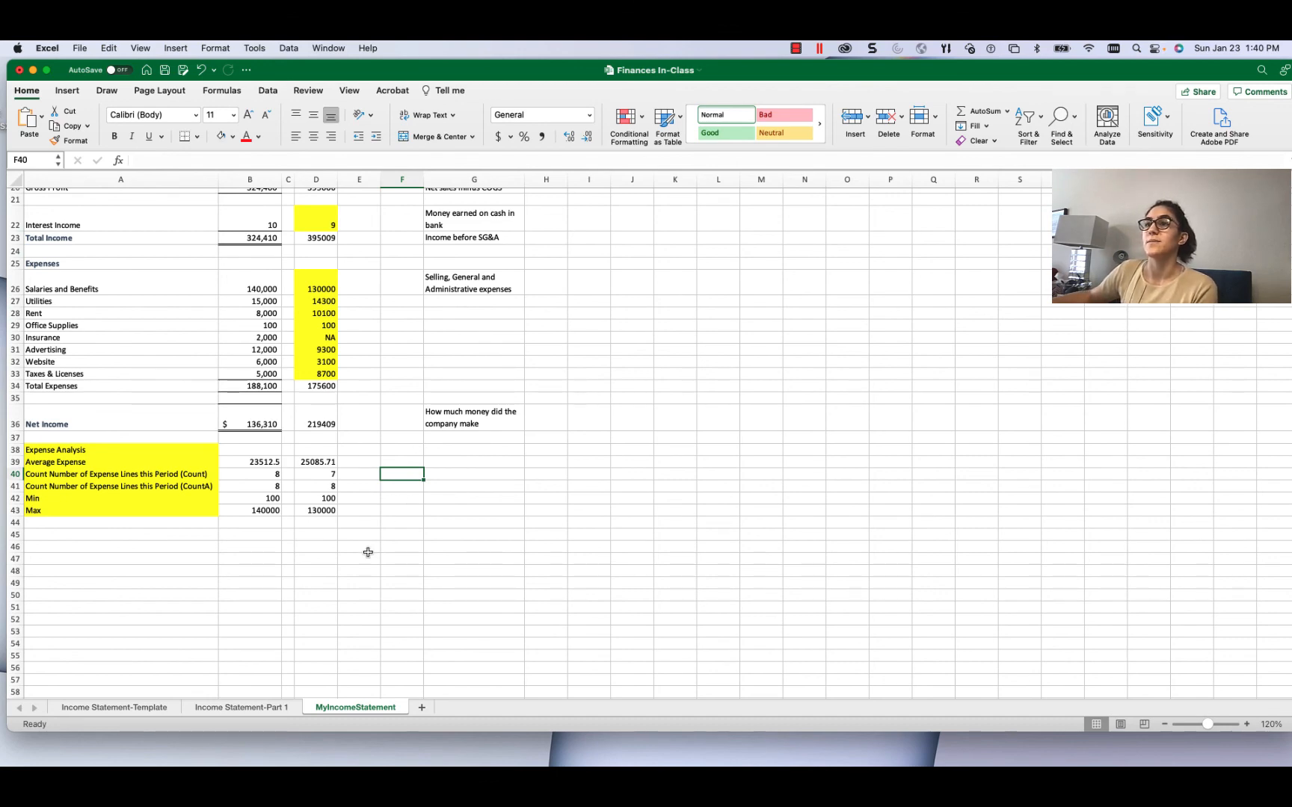
pyautogui.scroll(10, 368, 549)
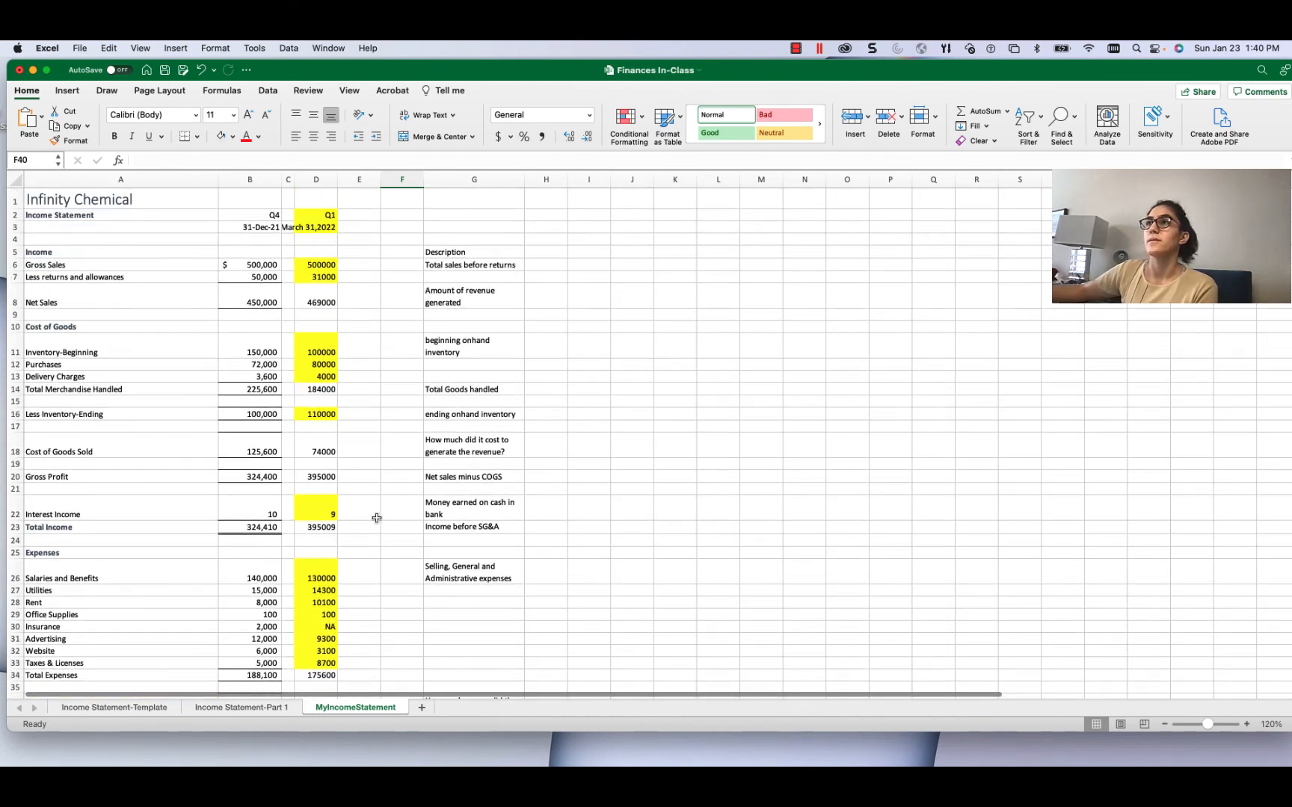
# - Select title cell A1 and save the workbook as Finances In-Class in Excel Workbook (.xlsx) format in Downloads, replacing the existing file
pyautogui.click(122, 203)
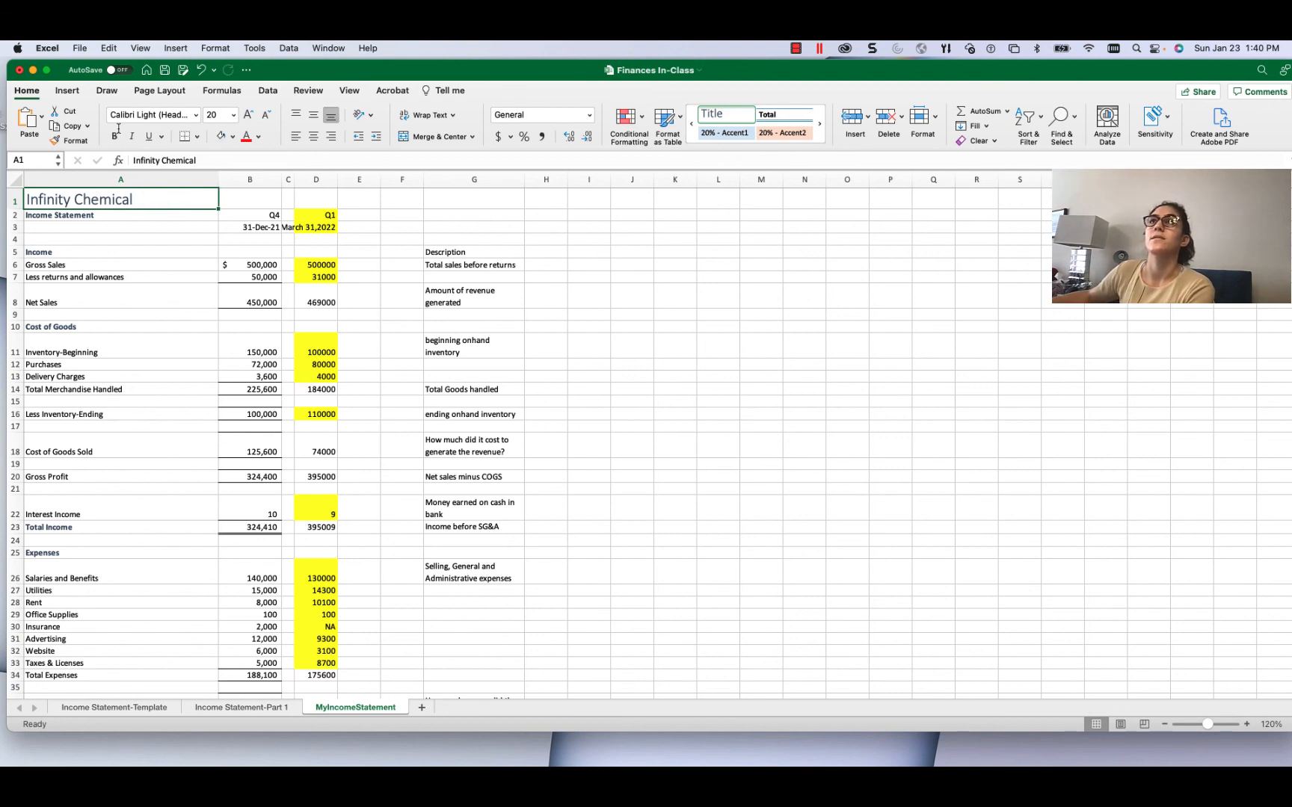
pyautogui.click(81, 49)
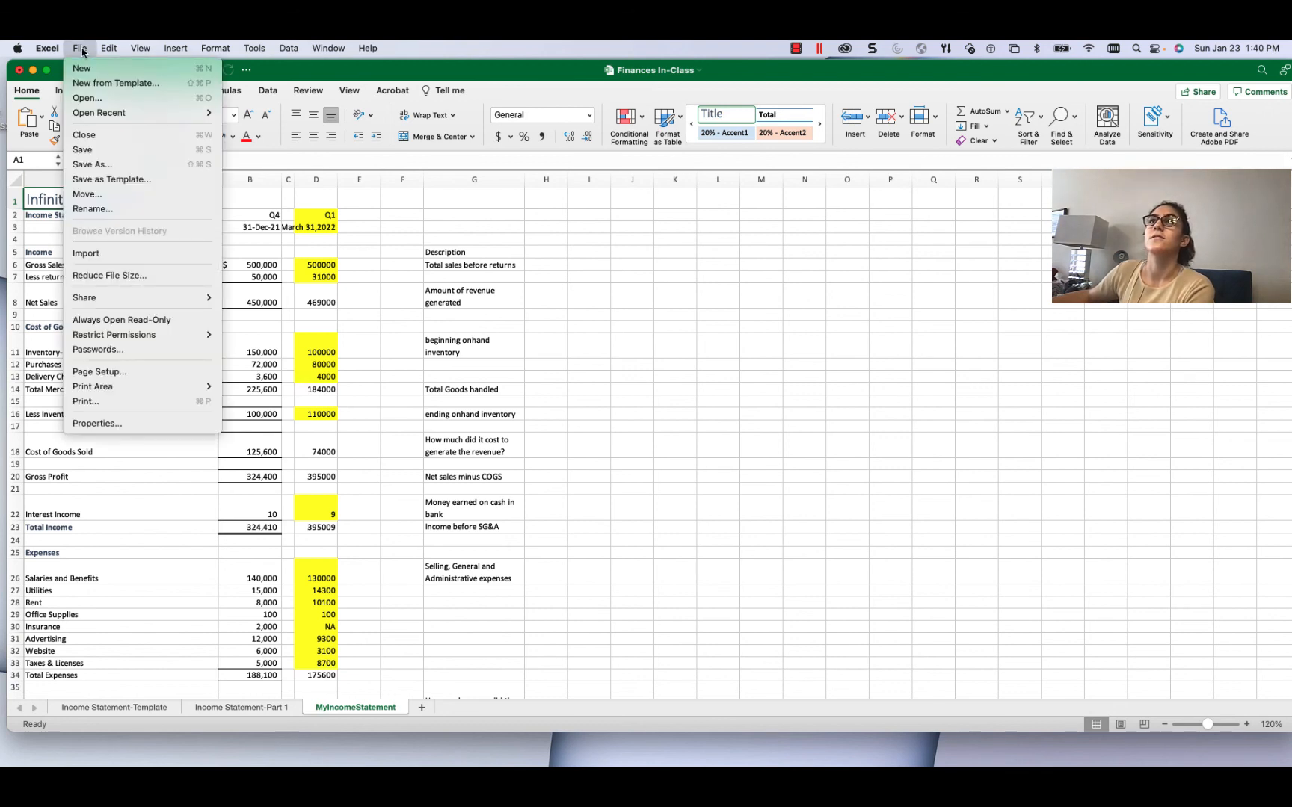
pyautogui.click(89, 165)
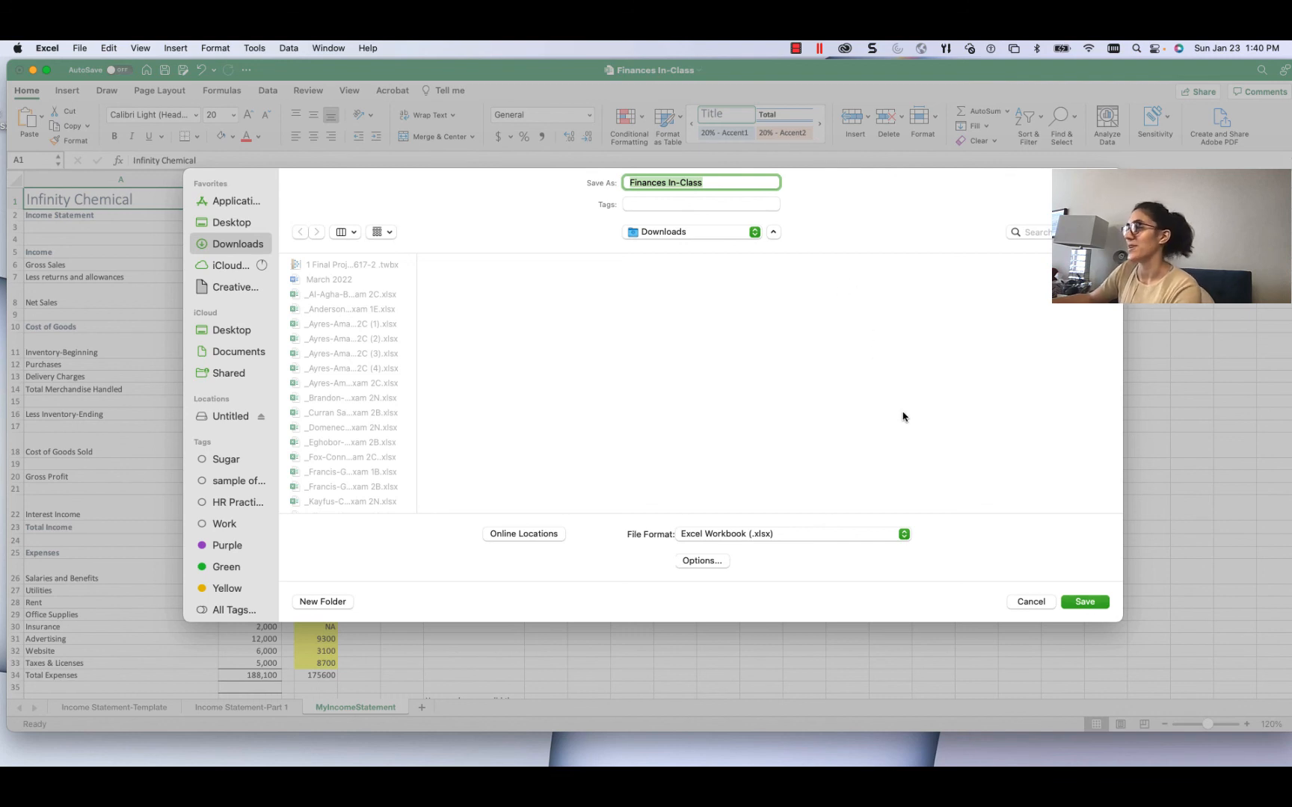
pyautogui.click(1085, 603)
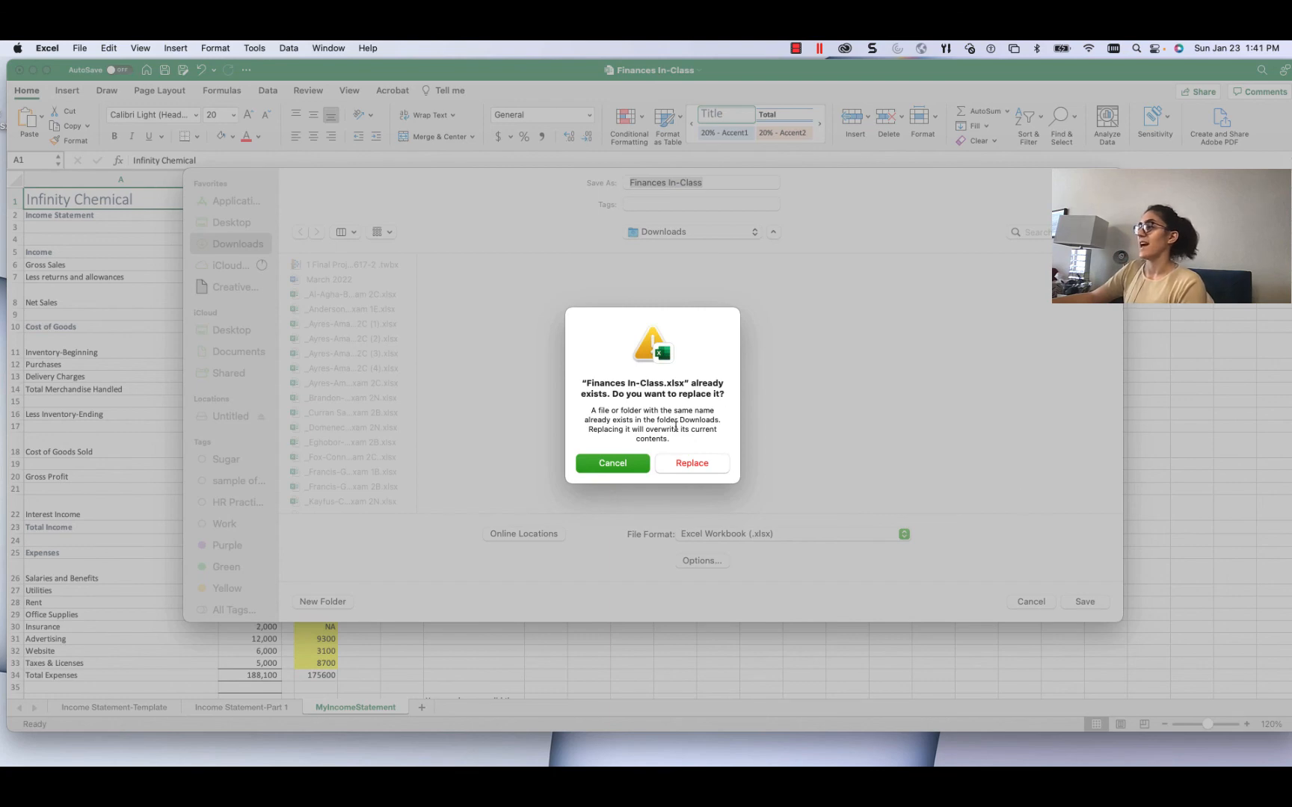
pyautogui.click(698, 467)
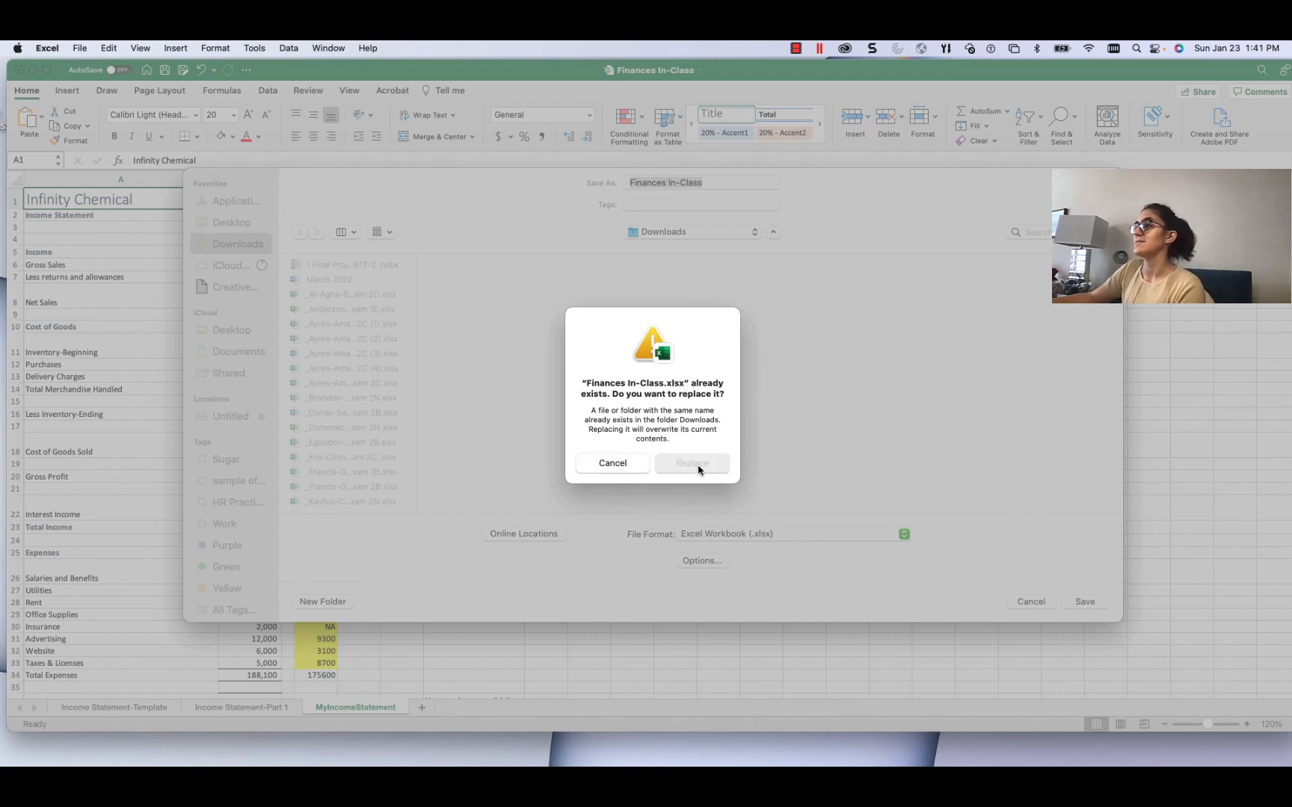